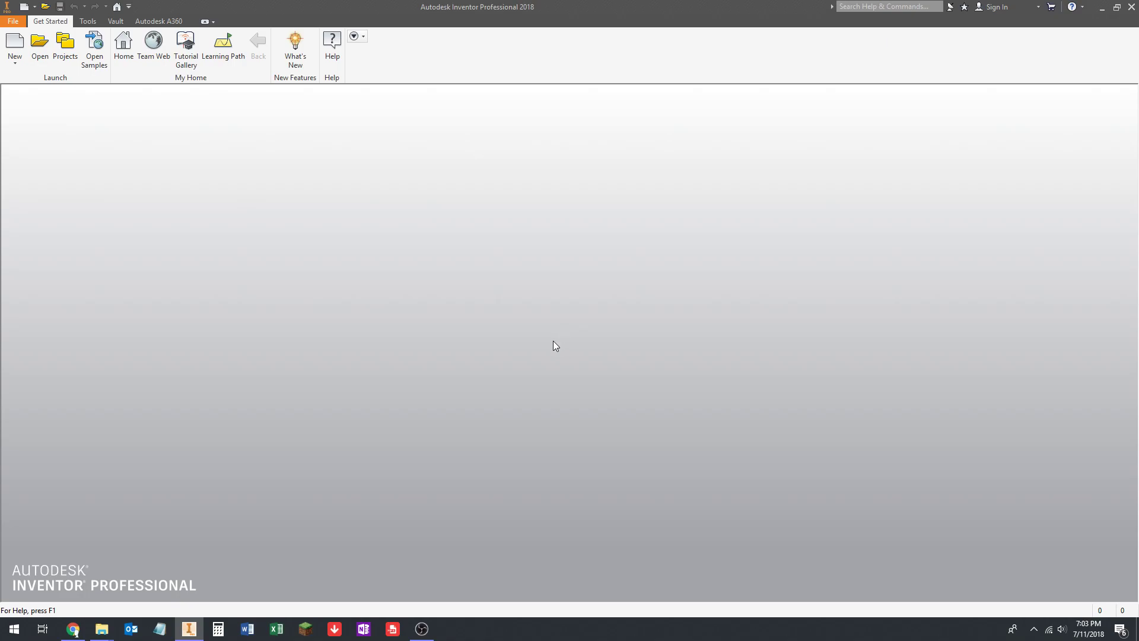
# Step: Create a new part file with a sketch open on the front plane
pyautogui.hotkey('ctrl', 'n')
pyautogui.doubleClick(819, 223)
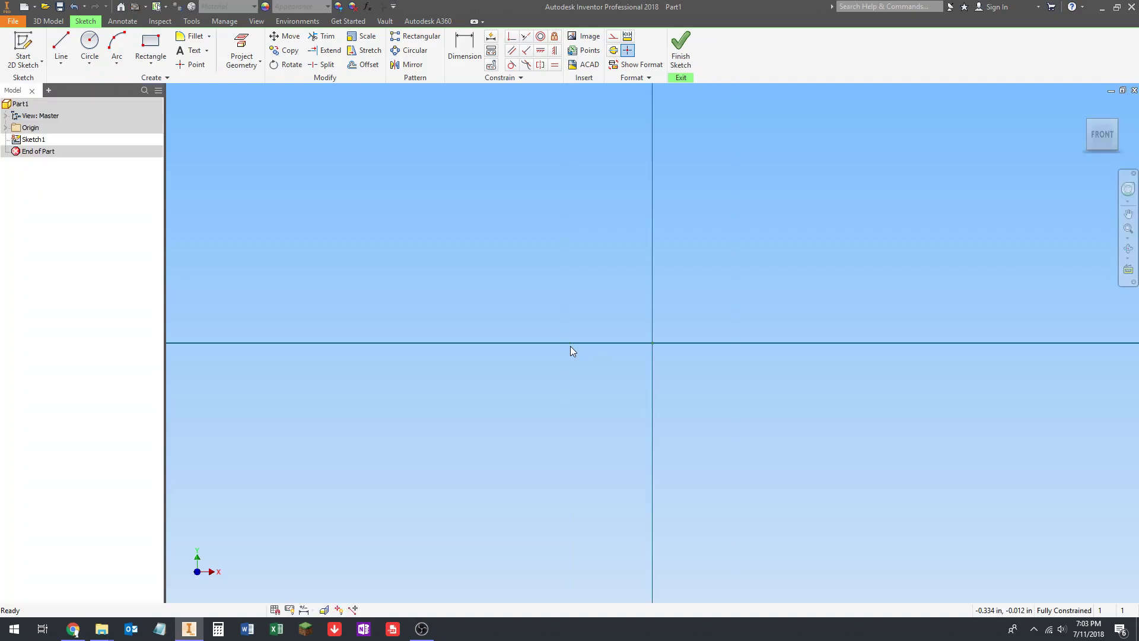
pyautogui.scroll(-2, 473, 247)
pyautogui.moveTo(473, 247); pyautogui.dragTo(403, 231, button='middle')
pyautogui.moveTo(601, 321)
pyautogui.mouseDown(button='middle')
pyautogui.moveTo(425, 244)
pyautogui.moveTo(476, 262)
pyautogui.moveTo(485, 252)
pyautogui.moveTo(447, 207)
pyautogui.mouseUp(button='middle')
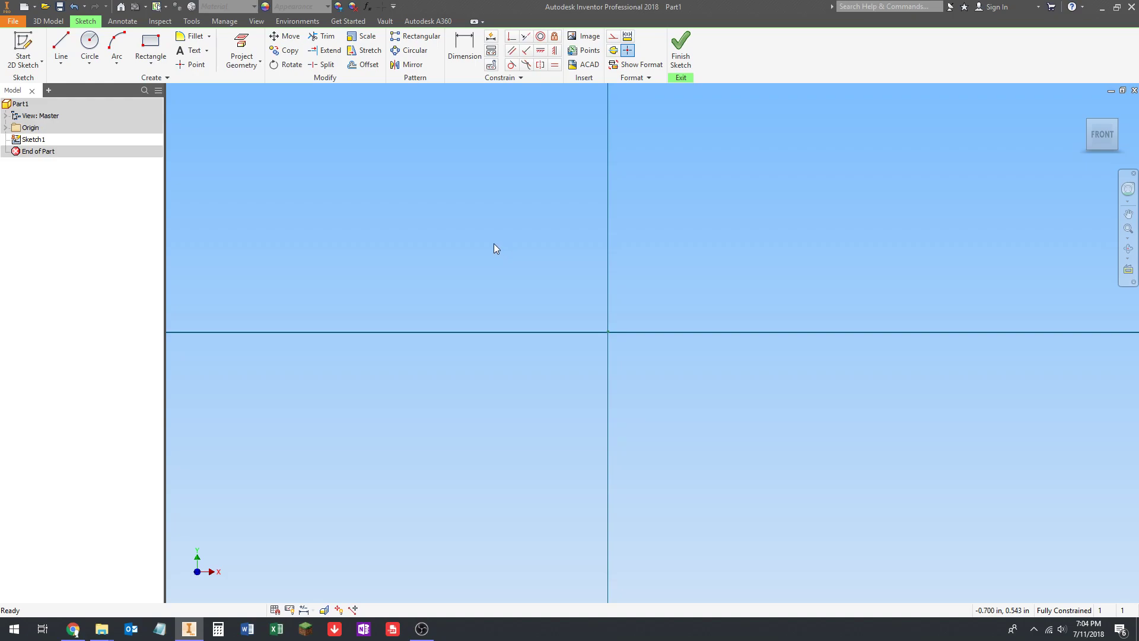
pyautogui.moveTo(579, 204); pyautogui.dragTo(529, 198, button='middle')
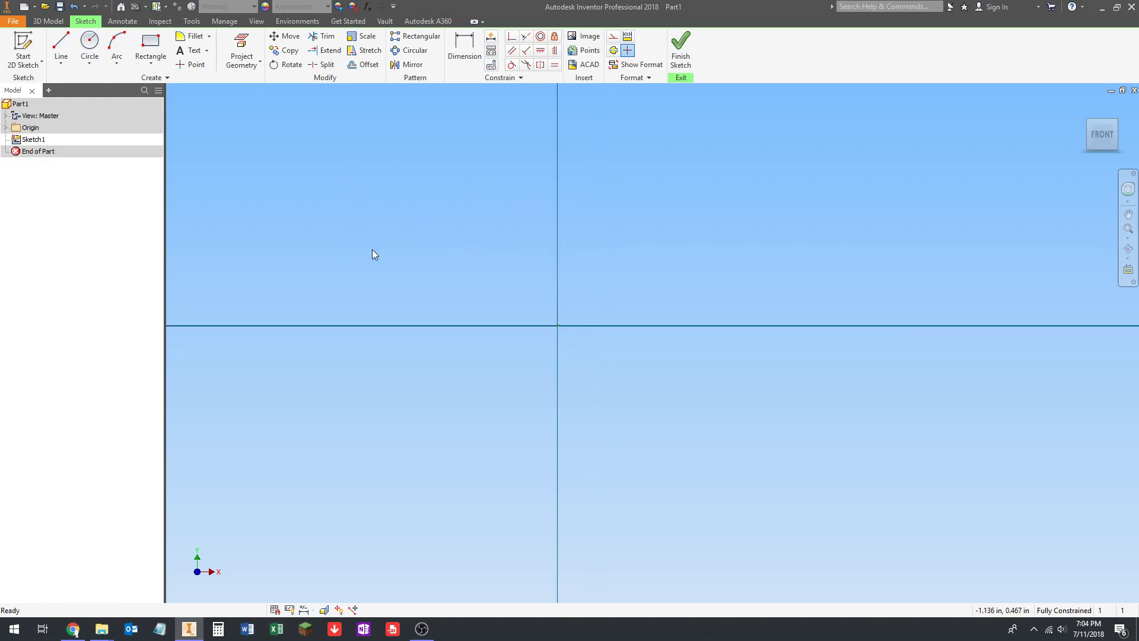
pyautogui.click(90, 44)
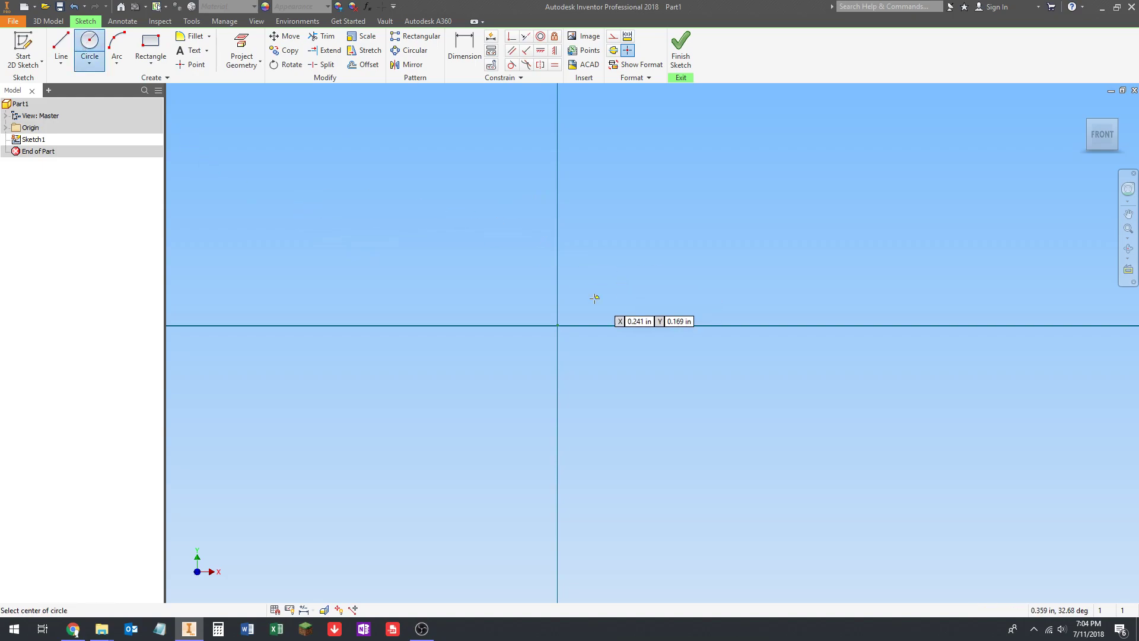
pyautogui.click(558, 325)
pyautogui.press('Escape')
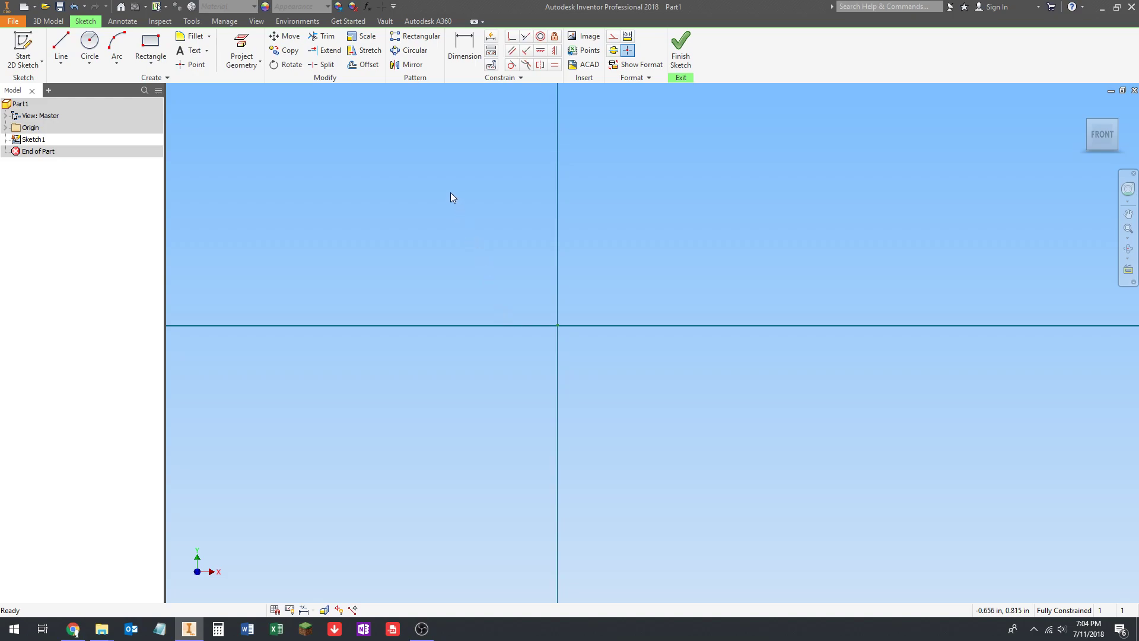
# Step: Draw a construction circle centred on the origin with a diameter of 12/32 in
pyautogui.moveTo(424, 273)
pyautogui.mouseDown(button='middle')
pyautogui.moveTo(498, 267)
pyautogui.moveTo(494, 244)
pyautogui.mouseUp(button='middle')
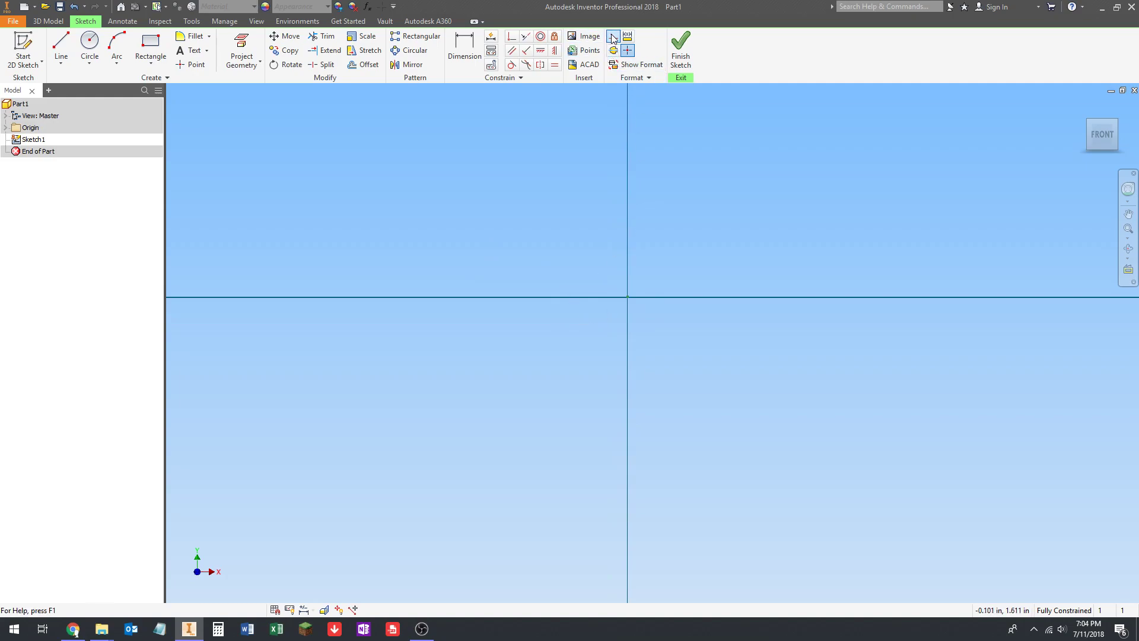
pyautogui.click(89, 43)
pyautogui.moveTo(440, 222); pyautogui.dragTo(349, 214, button='middle')
pyautogui.click(536, 288)
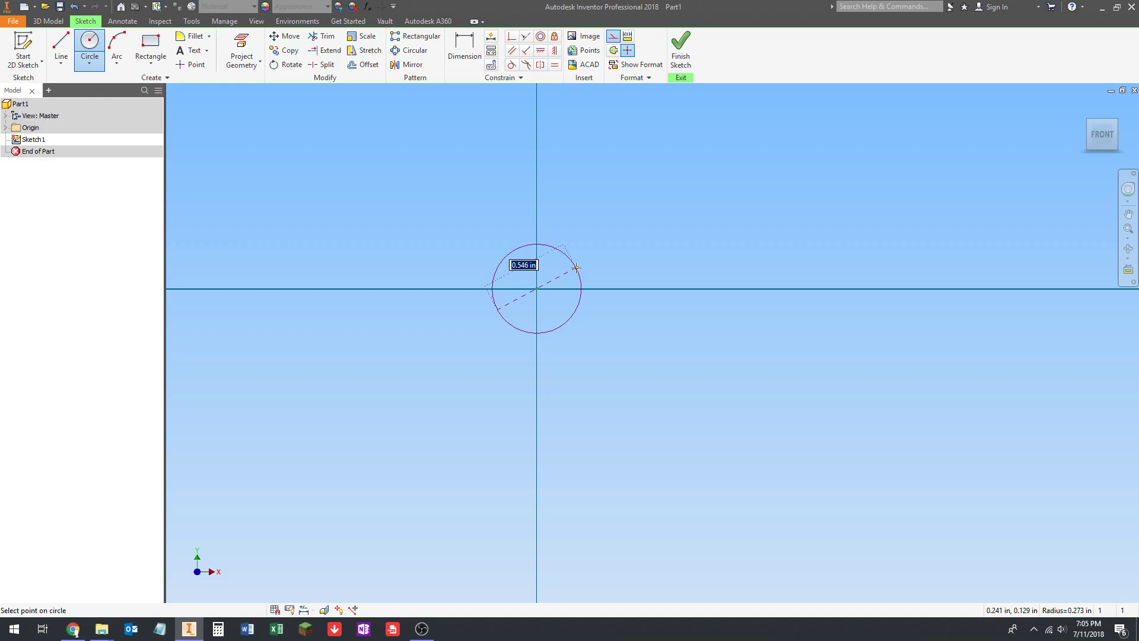
pyautogui.write('12/32')
pyautogui.press('Return')
pyautogui.scroll(5, 542, 287)
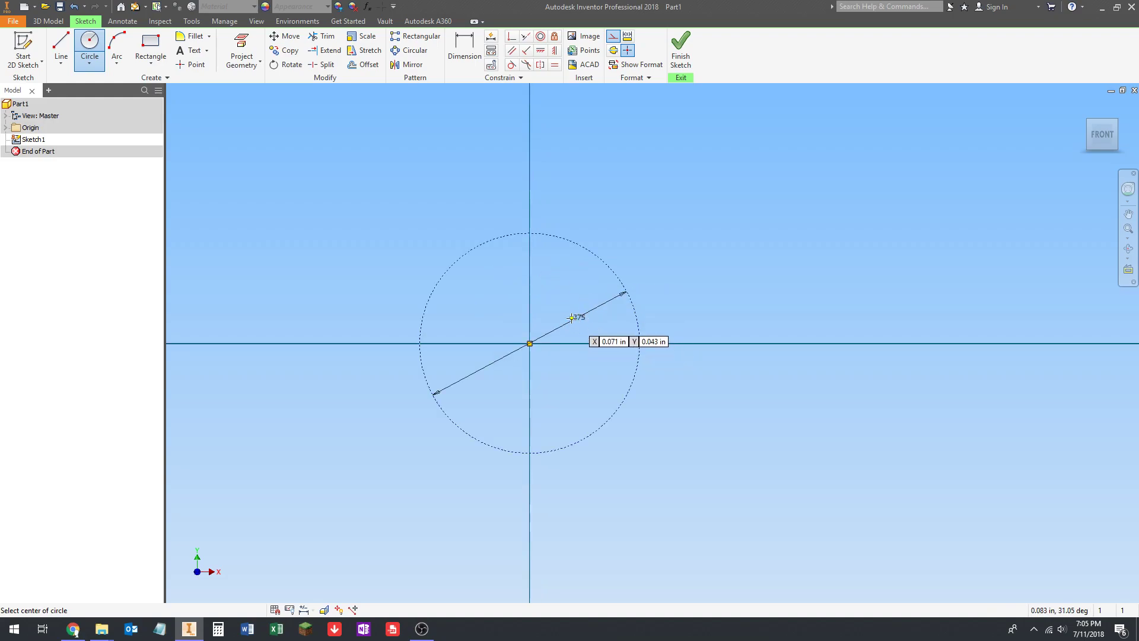
pyautogui.scroll(-3, 674, 270)
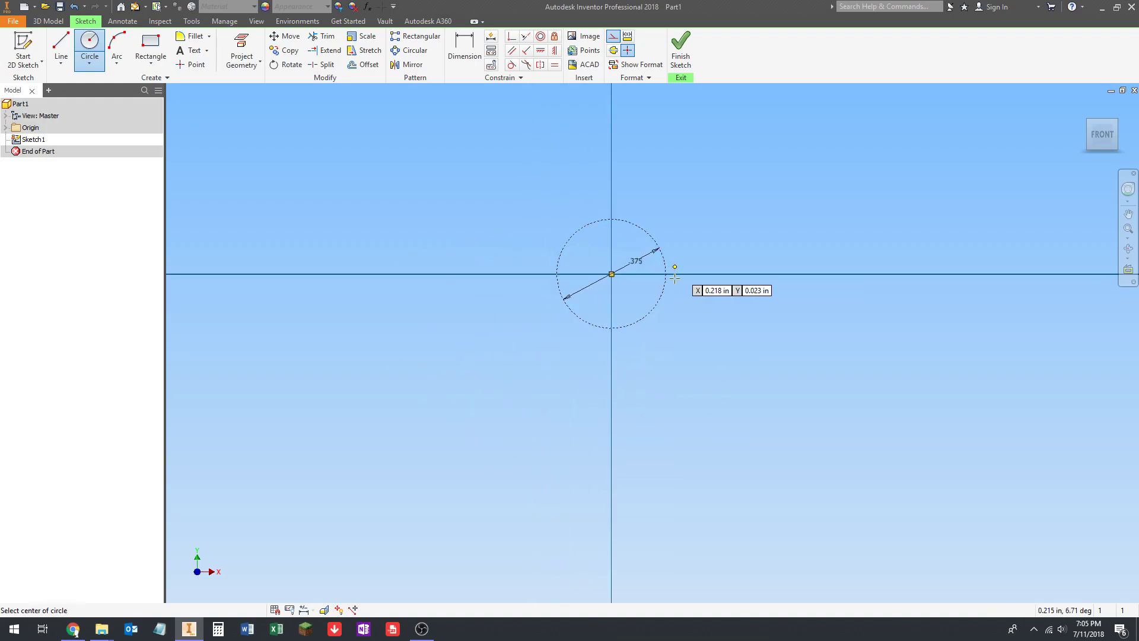
# Step: Draw a second construction circle, 60/32 in in diameter, centred on the vertical axis below the origin circle
pyautogui.scroll(-2, 696, 308)
pyautogui.moveTo(697, 309); pyautogui.dragTo(653, 283, button='middle')
pyautogui.scroll(-2, 674, 325)
pyautogui.moveTo(675, 325); pyautogui.dragTo(614, 262, button='middle')
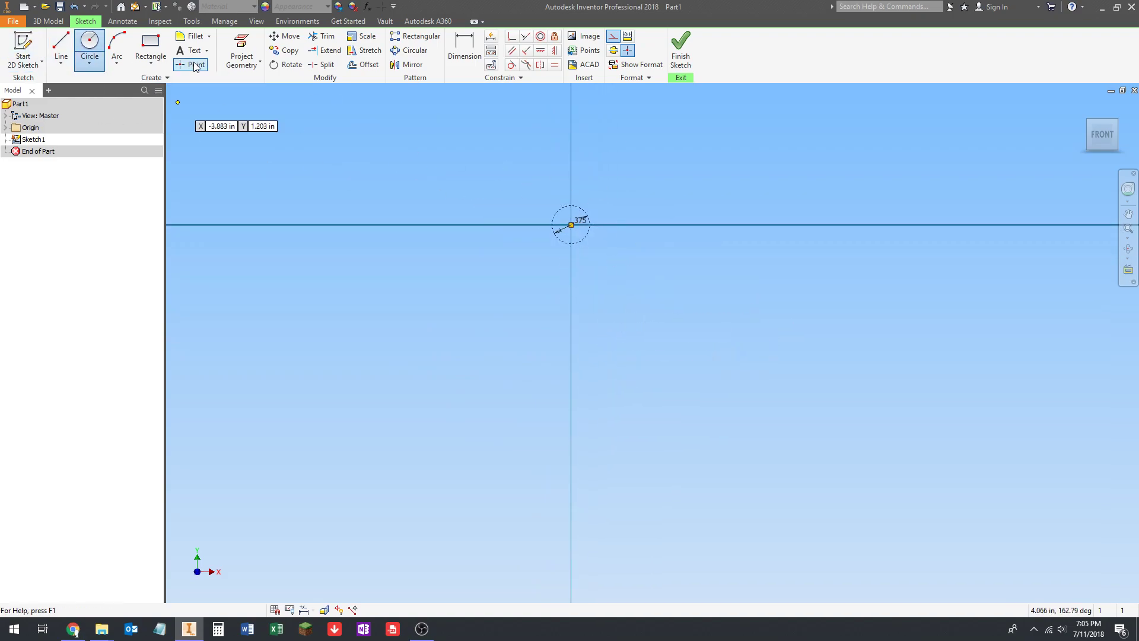
pyautogui.click(617, 40)
pyautogui.moveTo(582, 287); pyautogui.dragTo(615, 269, button='middle')
pyautogui.click(580, 355)
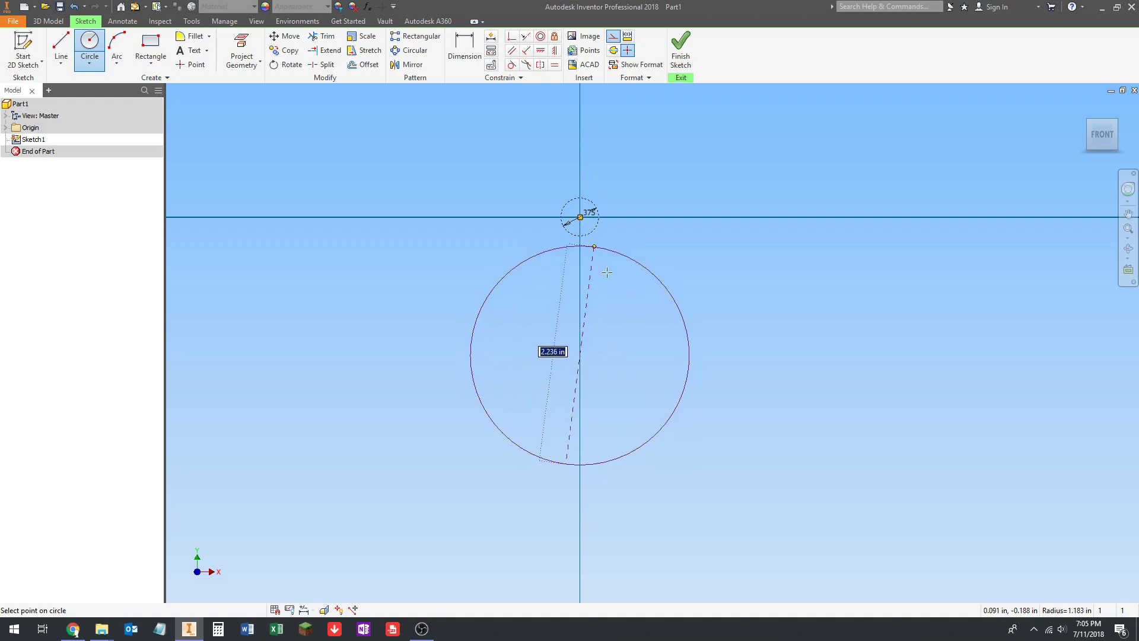
pyautogui.write('60/')
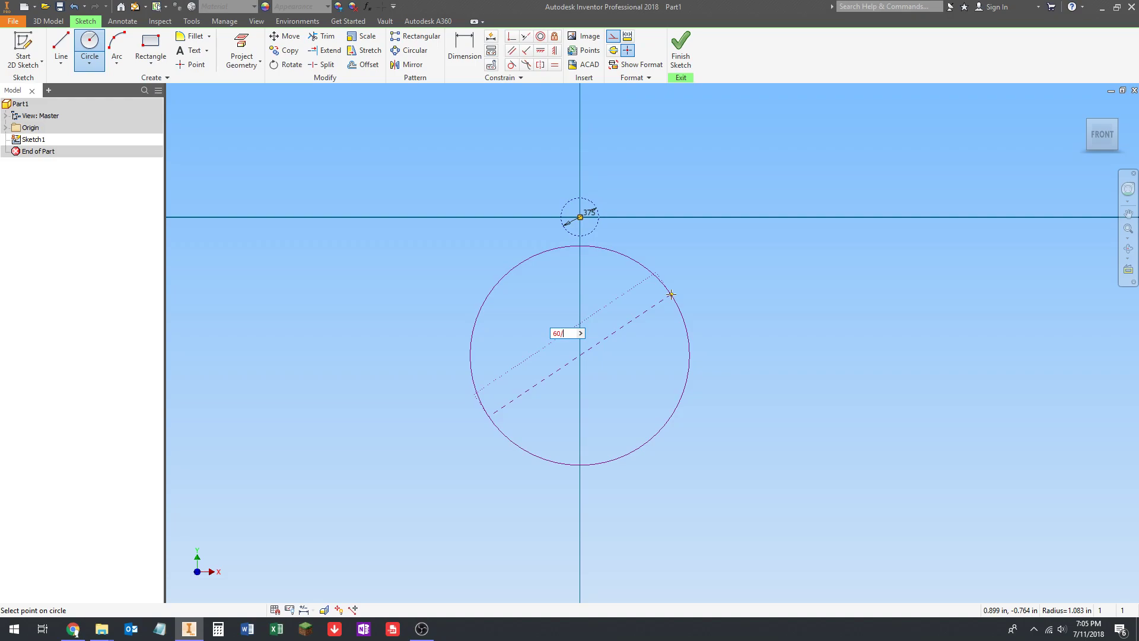
pyautogui.write('32')
pyautogui.press('Return')
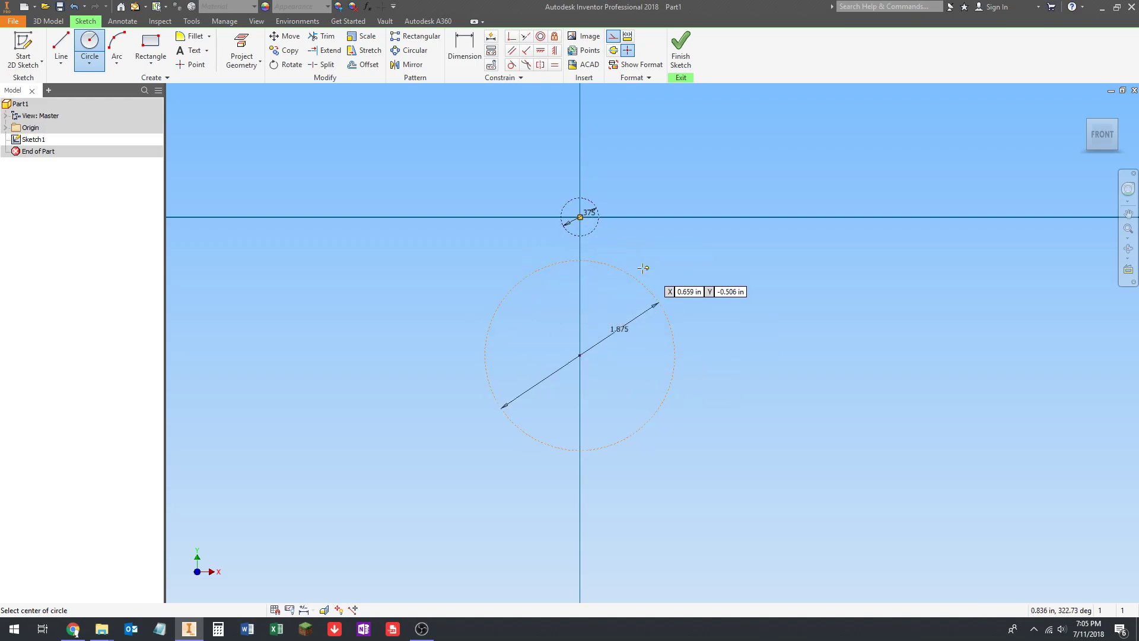
pyautogui.moveTo(654, 209); pyautogui.dragTo(624, 232, button='middle')
pyautogui.scroll(1, 624, 230)
pyautogui.scroll(-4, 622, 208)
pyautogui.moveTo(561, 280)
pyautogui.mouseDown(button='middle')
pyautogui.moveTo(641, 183)
pyautogui.moveTo(627, 220)
pyautogui.moveTo(642, 204)
pyautogui.mouseUp(button='middle')
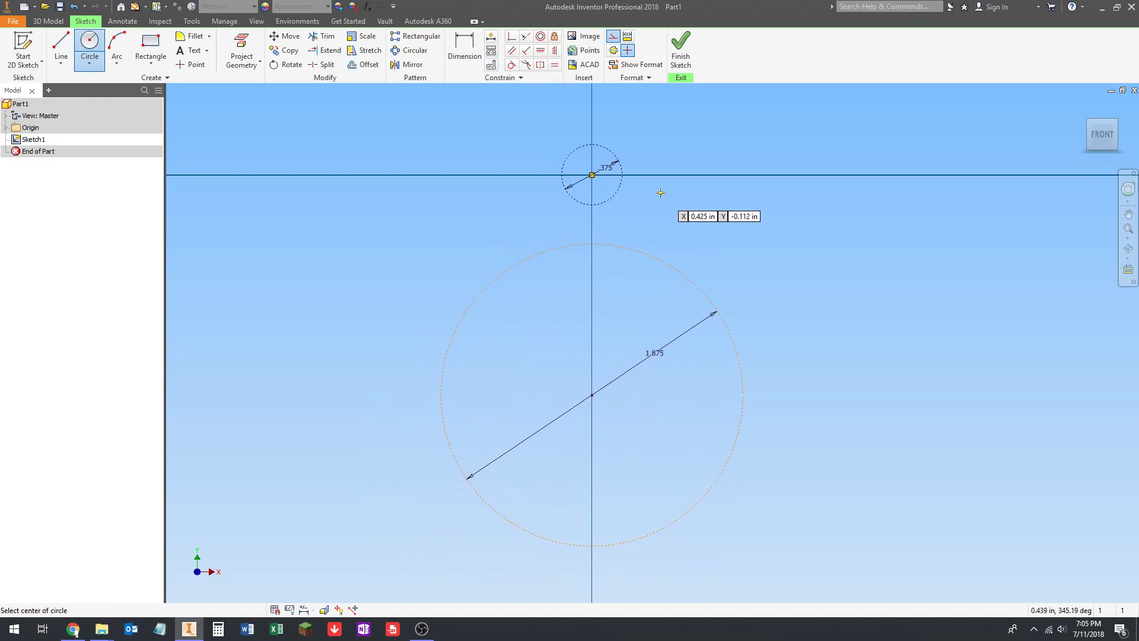
pyautogui.moveTo(646, 211); pyautogui.dragTo(637, 204, button='middle')
pyautogui.press('Escape')
# Step: Apply a tangent constraint between the small origin circle and the large circle below it
pyautogui.moveTo(445, 113); pyautogui.dragTo(436, 122, button='middle')
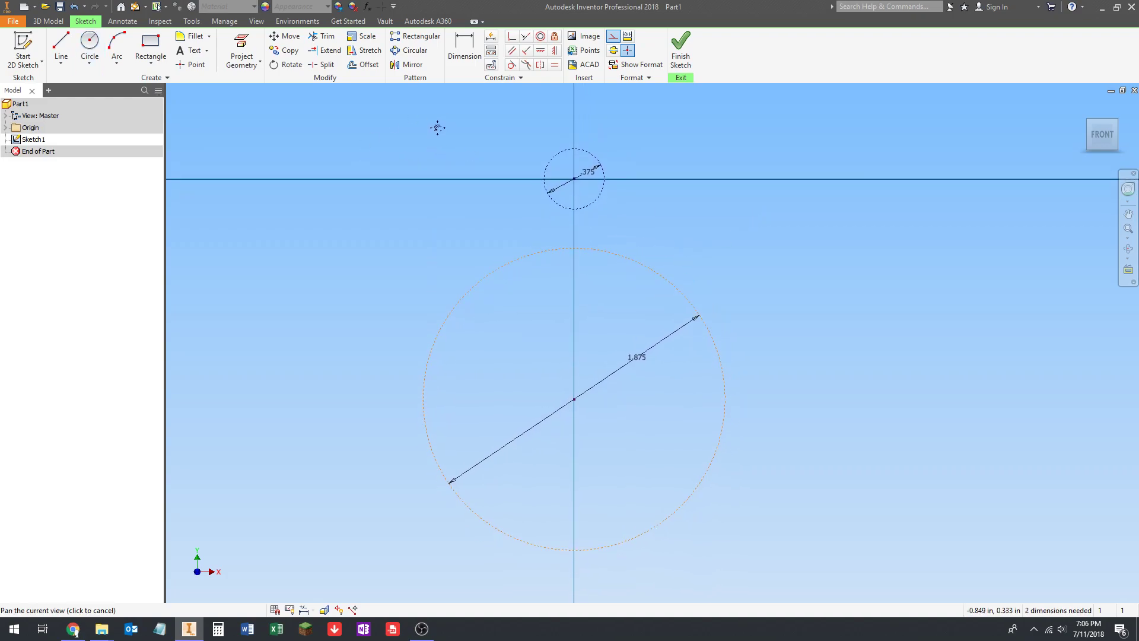
pyautogui.click(511, 66)
pyautogui.moveTo(485, 162); pyautogui.dragTo(478, 133, button='middle')
pyautogui.click(564, 179)
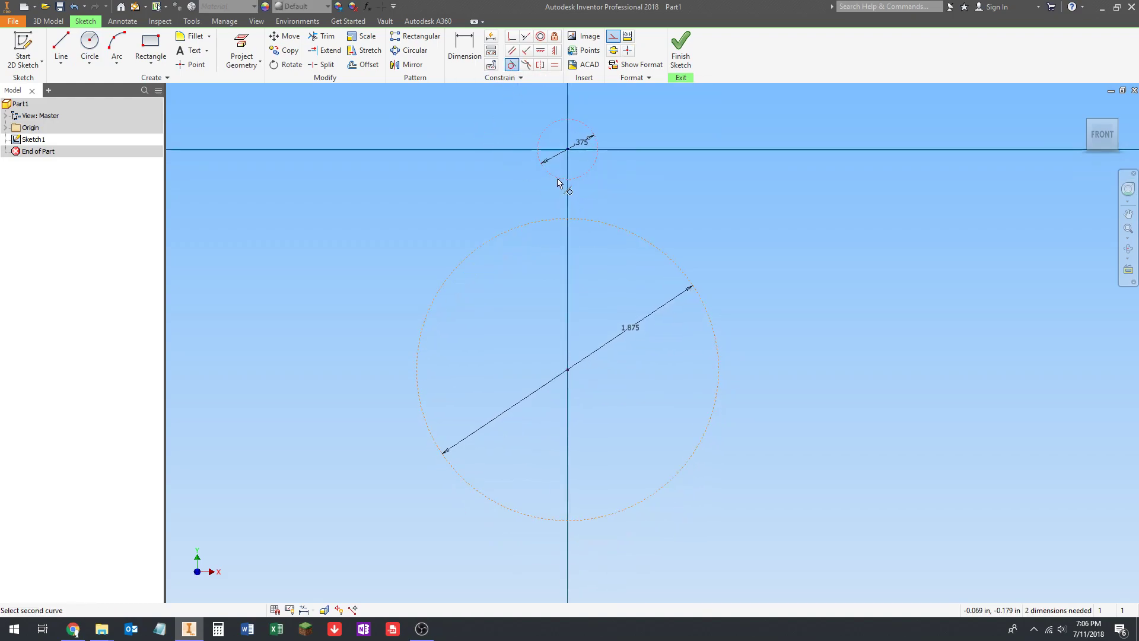
pyautogui.click(532, 226)
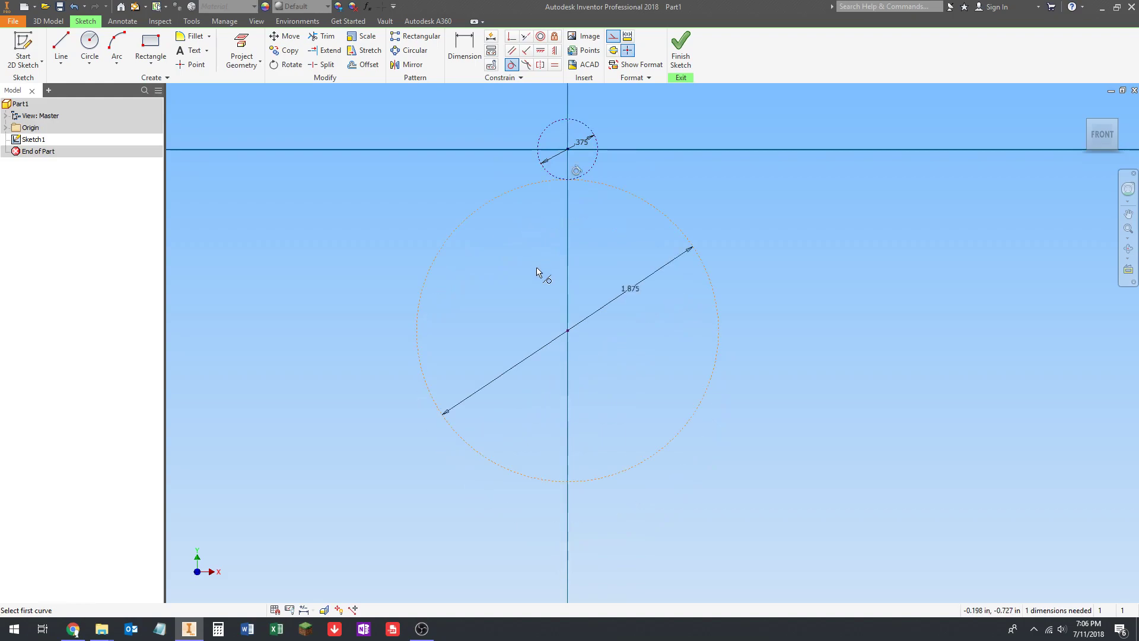
pyautogui.press('Escape')
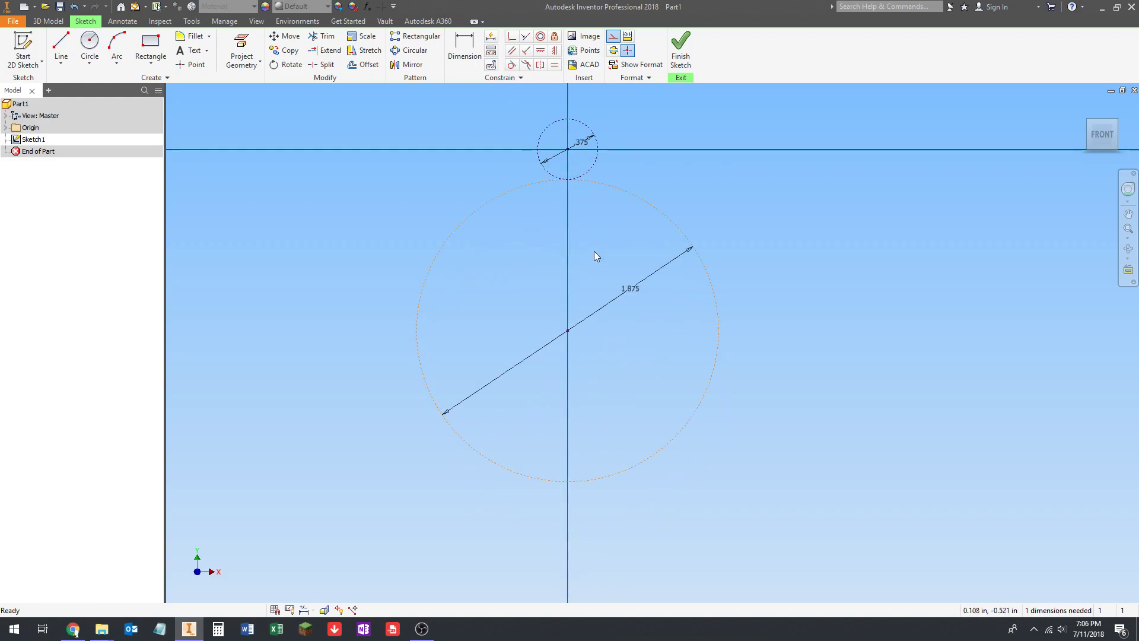
# Step: Try to apply a vertical constraint between the origin circle's centre and the large circle's centre
pyautogui.scroll(-4, 593, 250)
pyautogui.scroll(3, 597, 237)
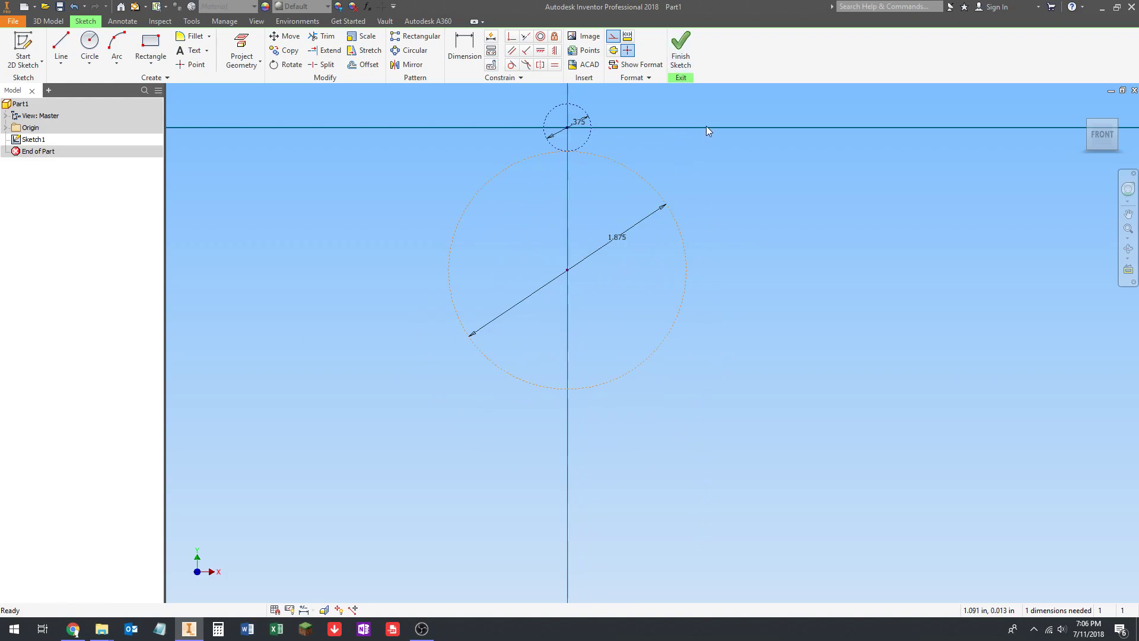
pyautogui.moveTo(636, 145); pyautogui.dragTo(610, 196, button='middle')
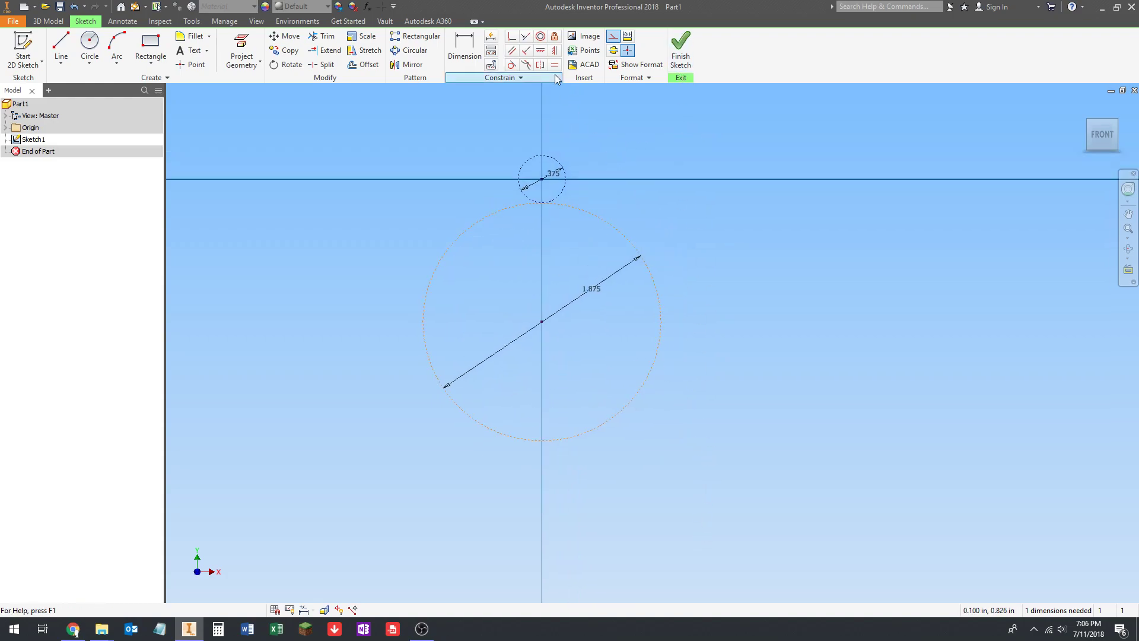
pyautogui.click(554, 51)
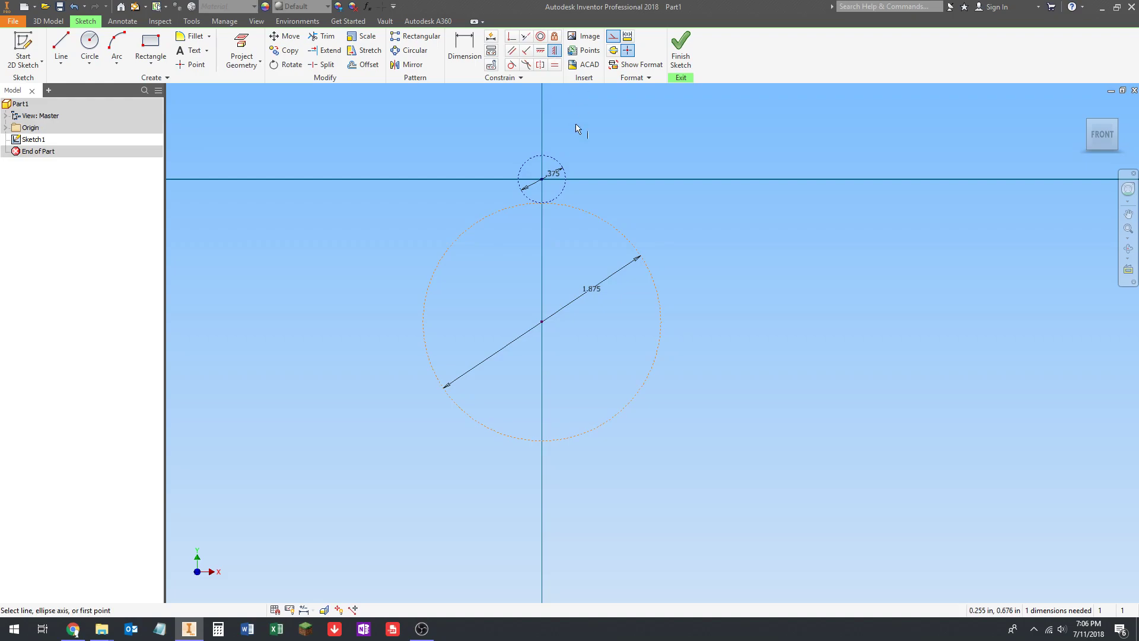
pyautogui.click(542, 179)
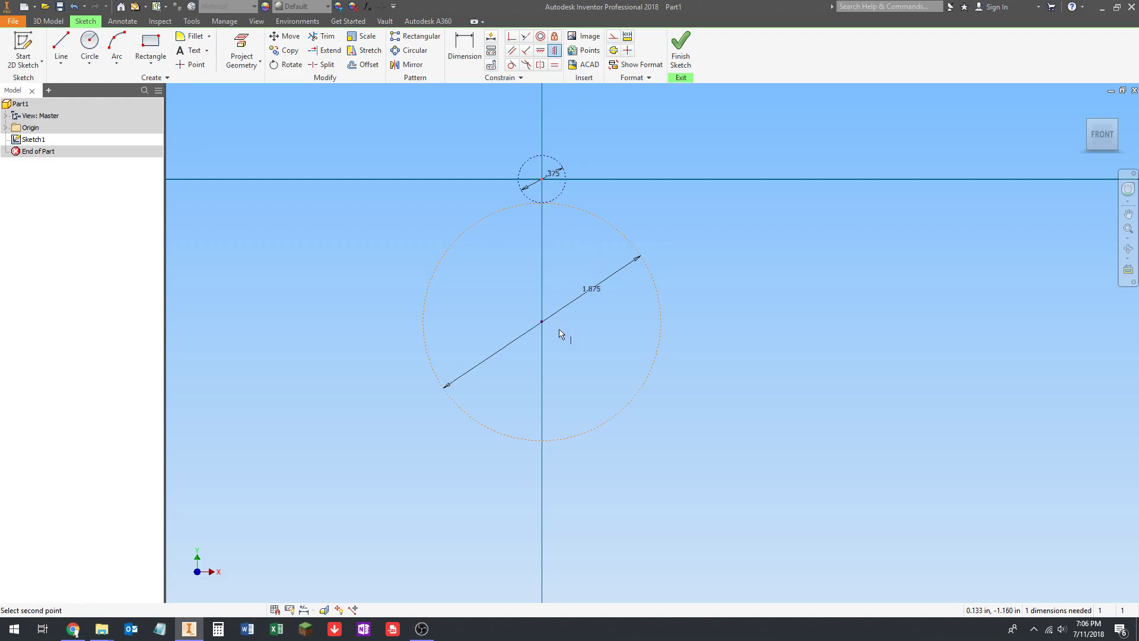
pyautogui.click(542, 321)
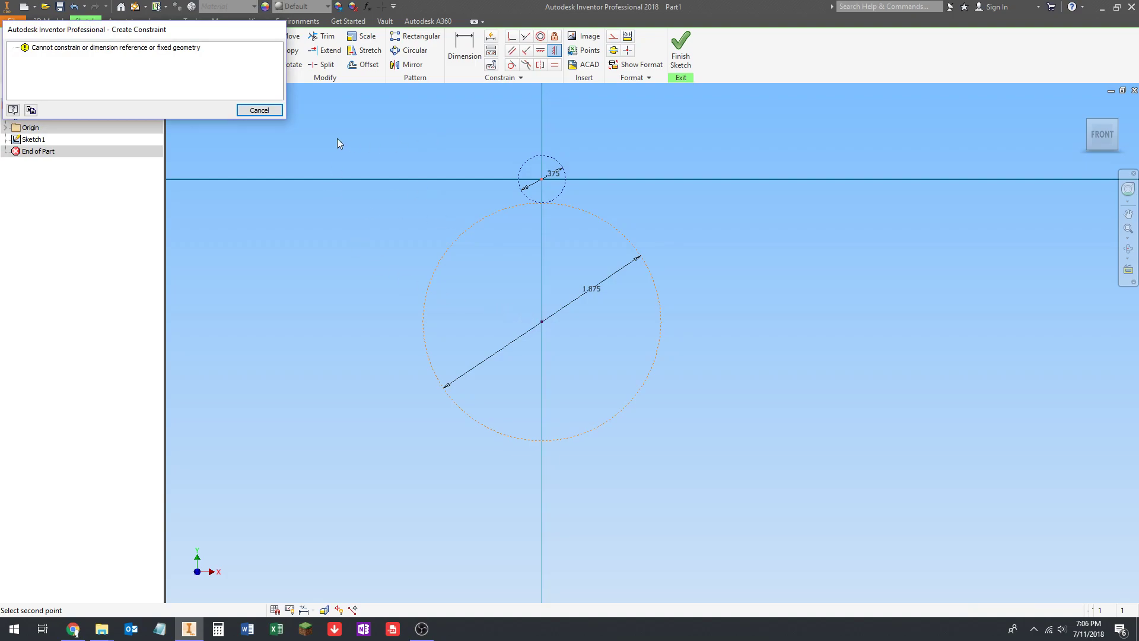
pyautogui.press('Escape')
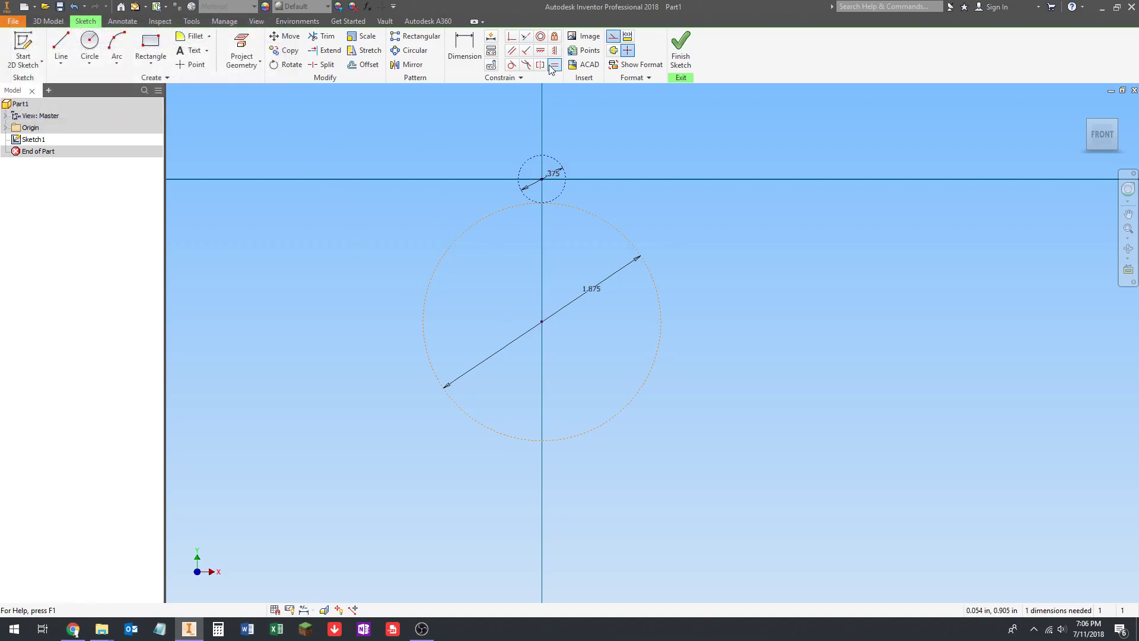
# Step: Vertically constrain the large circle's centre to the small circle's centre, and undo the constraint
pyautogui.click(541, 321)
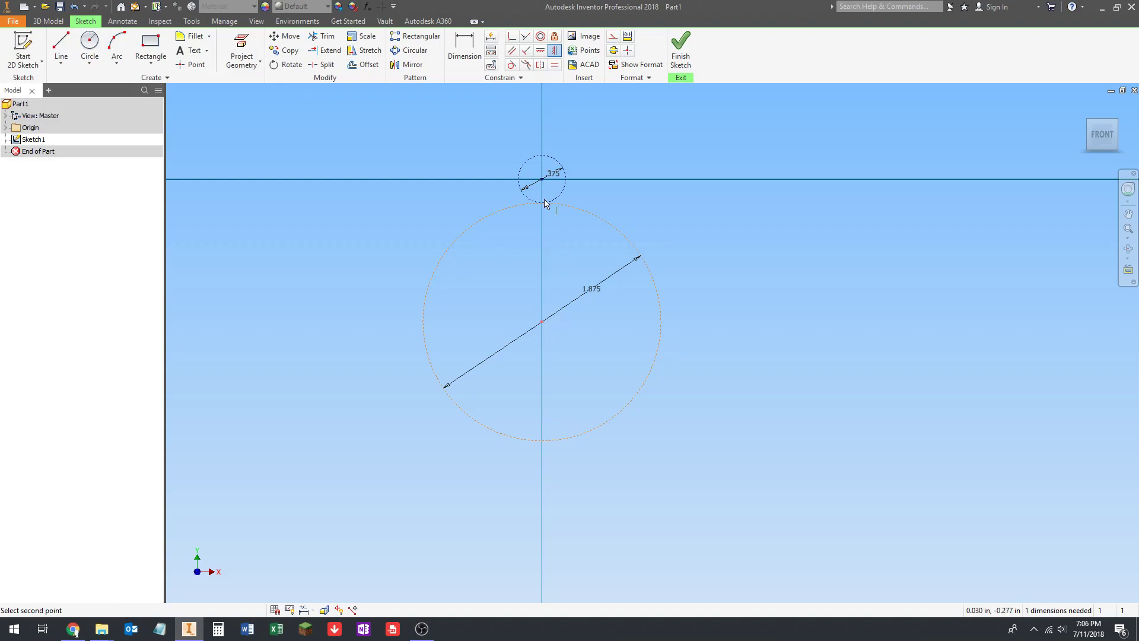
pyautogui.click(541, 179)
pyautogui.moveTo(599, 294); pyautogui.dragTo(598, 280, button='middle')
pyautogui.scroll(2, 599, 280)
pyautogui.press('Escape')
pyautogui.scroll(-4, 596, 235)
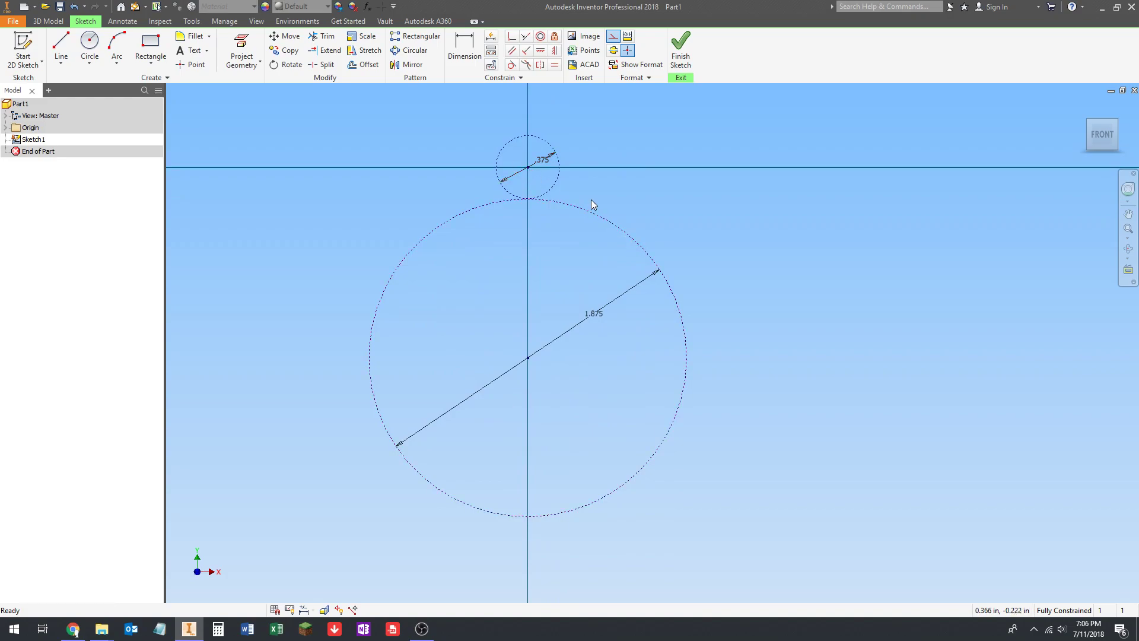
pyautogui.moveTo(618, 192); pyautogui.dragTo(632, 189, button='middle')
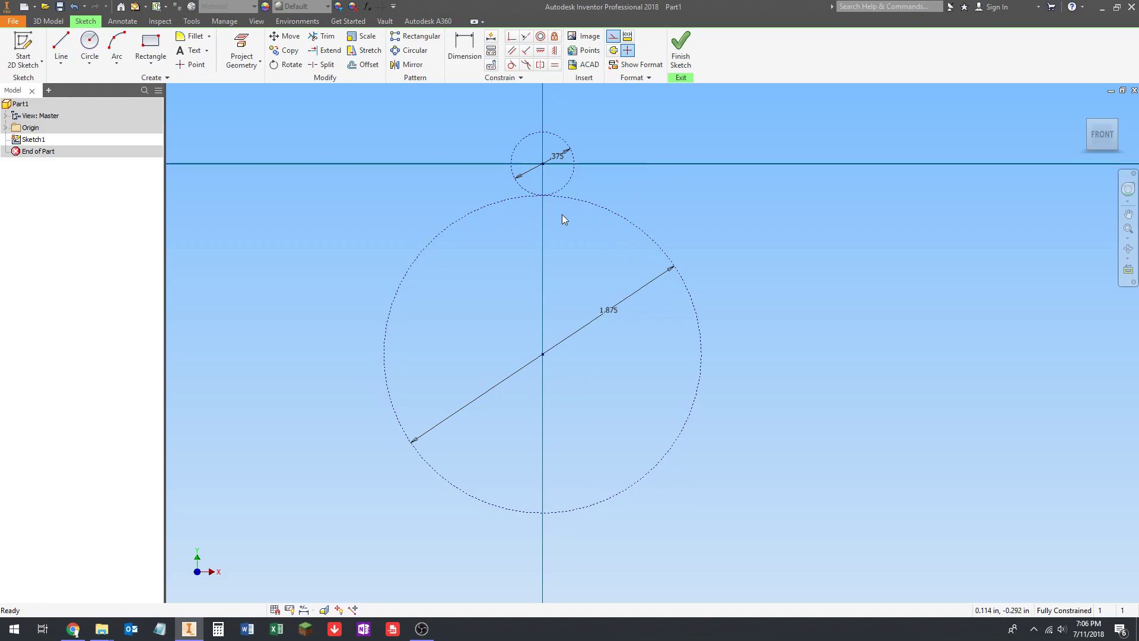
pyautogui.click(75, 7)
# Step: Apply a vertical constraint between the centres of the small and large circles, starting from the small one
pyautogui.click(555, 50)
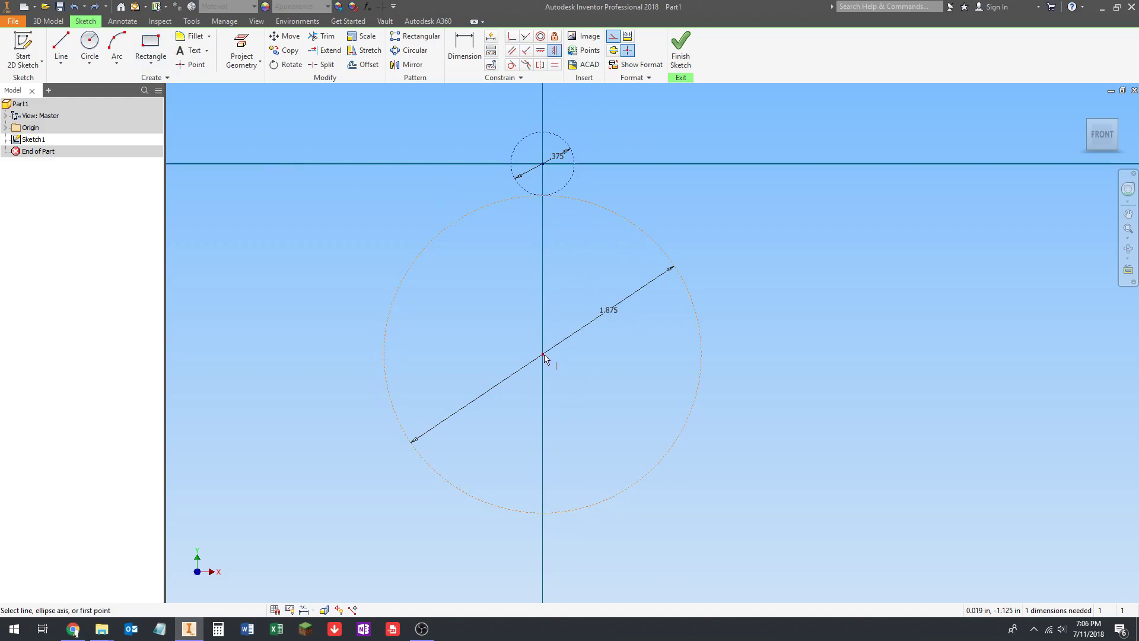
pyautogui.click(544, 166)
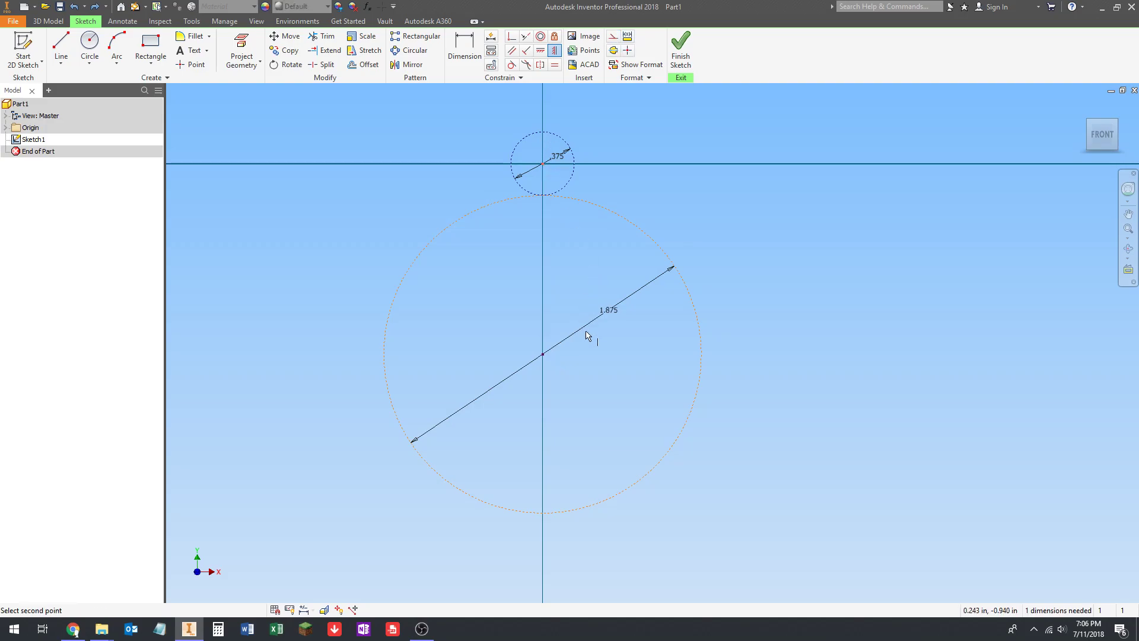
pyautogui.click(543, 354)
pyautogui.scroll(-1, 566, 276)
pyautogui.press('Escape')
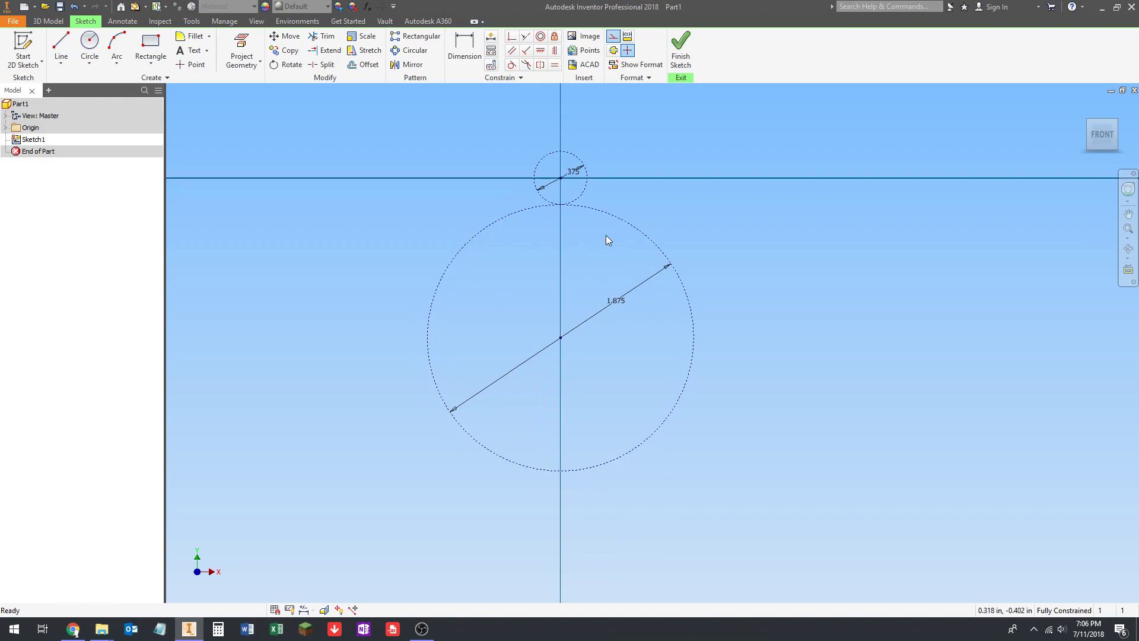
# Step: Draw a construction circle concentric with the 1.875 in circle, with a diameter of 16/20+.003 in
pyautogui.scroll(-2, 682, 183)
pyautogui.moveTo(675, 246); pyautogui.dragTo(609, 213, button='middle')
pyautogui.scroll(-3, 381, 187)
pyautogui.moveTo(381, 188); pyautogui.dragTo(394, 202, button='middle')
pyautogui.click(77, 38)
pyautogui.click(78, 37)
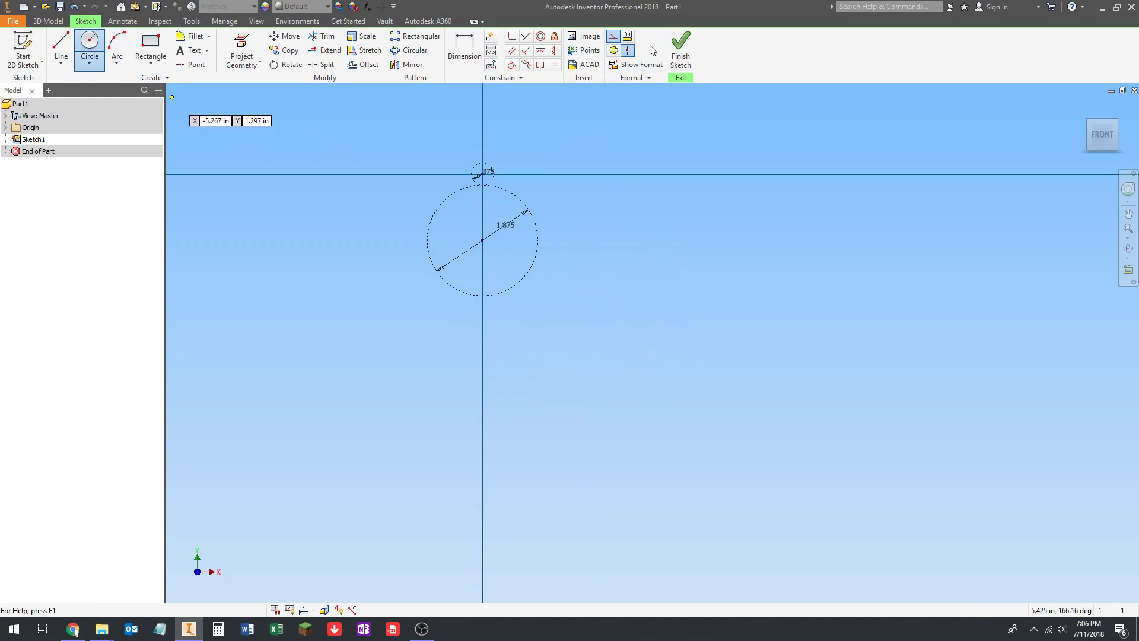
pyautogui.moveTo(591, 167); pyautogui.dragTo(644, 180, button='middle')
pyautogui.scroll(6, 528, 254)
pyautogui.moveTo(556, 253); pyautogui.dragTo(559, 298, button='middle')
pyautogui.scroll(1, 561, 298)
pyautogui.scroll(-4, 567, 255)
pyautogui.moveTo(573, 253)
pyautogui.mouseDown(button='middle')
pyautogui.moveTo(592, 281)
pyautogui.moveTo(579, 249)
pyautogui.mouseUp(button='middle')
pyautogui.click(570, 275)
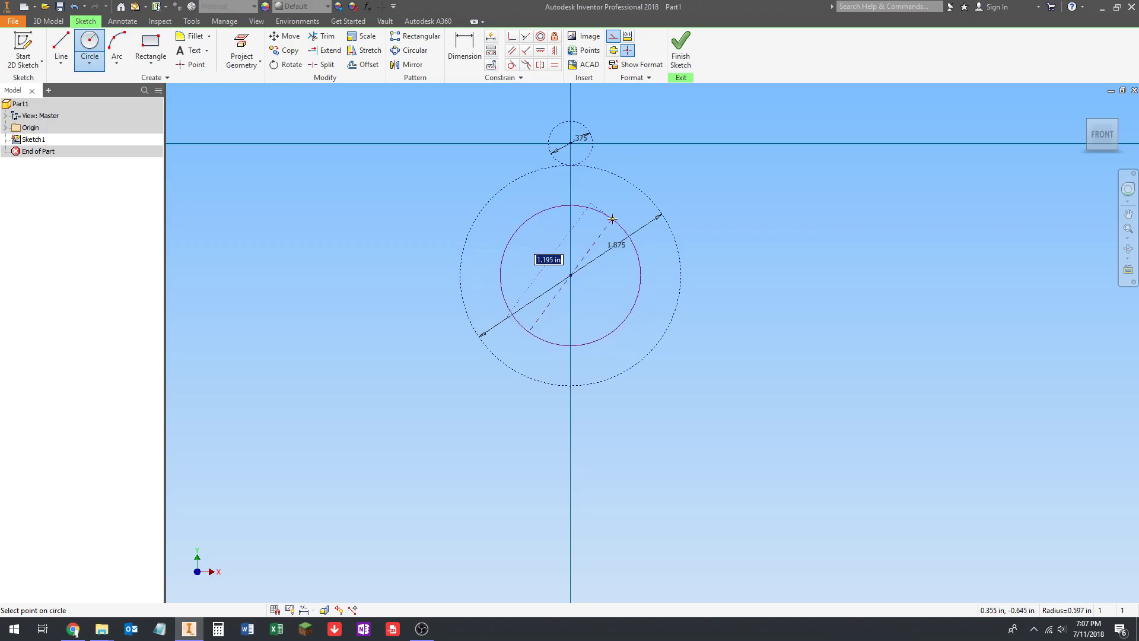
pyautogui.write('16/20')
pyautogui.write('+.003')
pyautogui.press('Return')
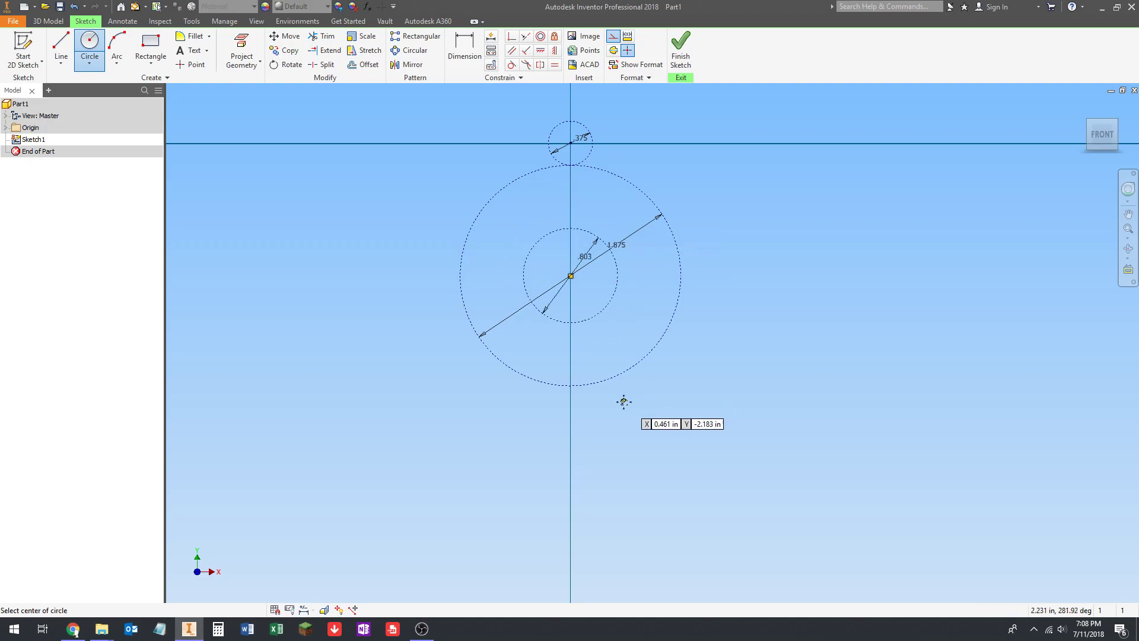
# Step: Draw another construction circle on the vertical axis below the concentric pair, with a diameter of 60/20+.003 in
pyautogui.moveTo(623, 399); pyautogui.dragTo(624, 311, button='middle')
pyautogui.click(568, 408)
pyautogui.write('60/')
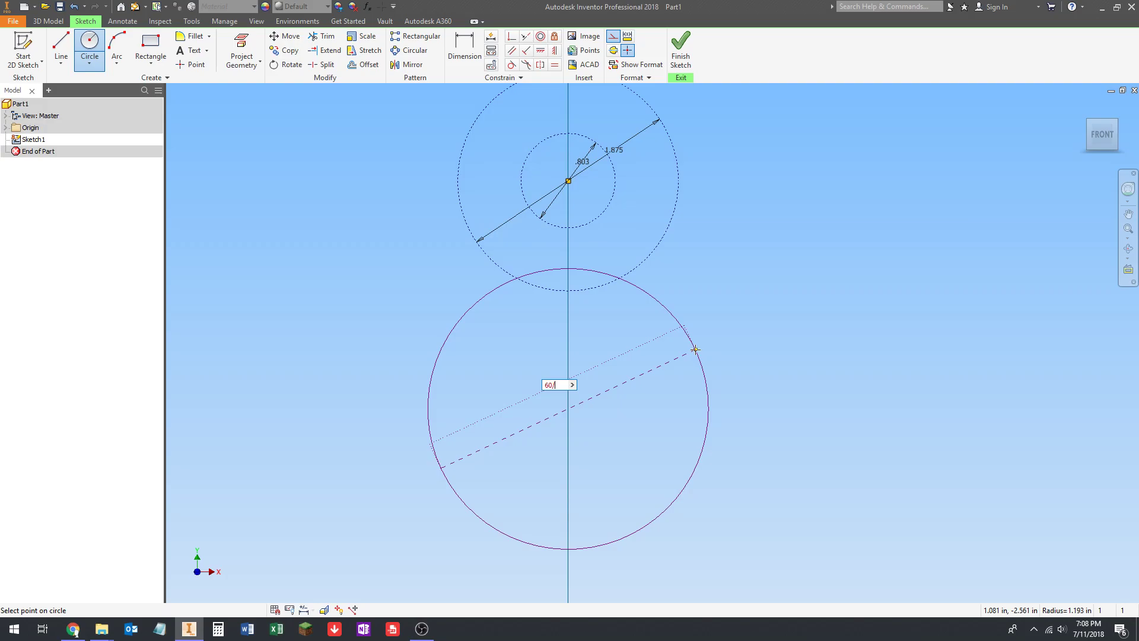
pyautogui.write('20+.003')
pyautogui.press('Return')
pyautogui.scroll(3, 700, 238)
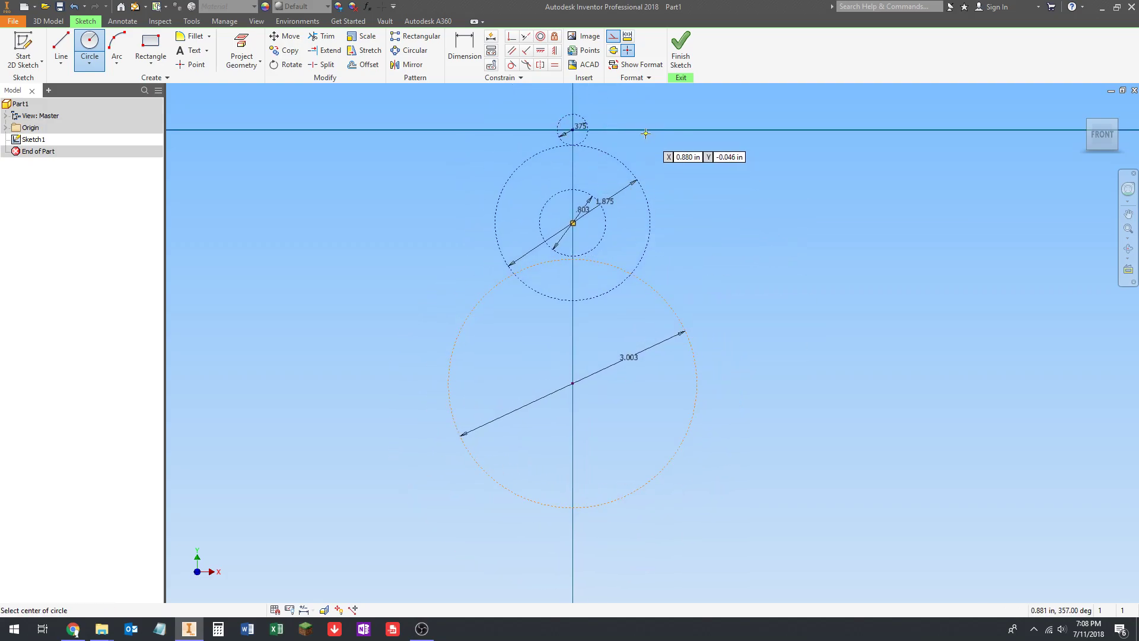
# Step: Apply a tangent constraint between the 3.003 in circle and the .803 in circle
pyautogui.press('Escape')
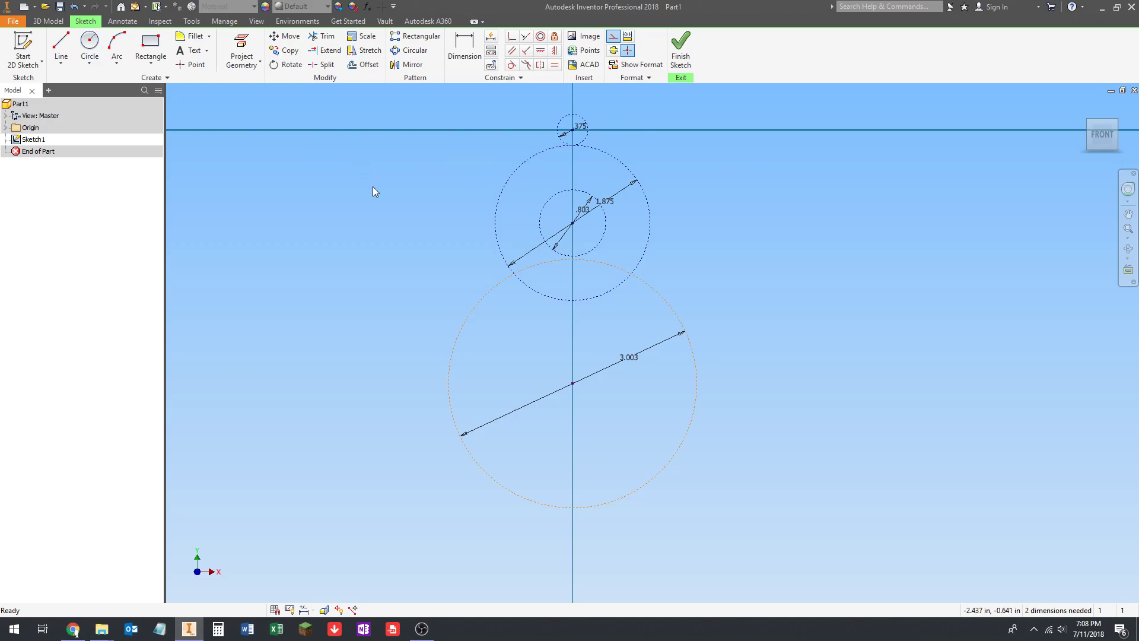
pyautogui.click(512, 65)
pyautogui.click(596, 263)
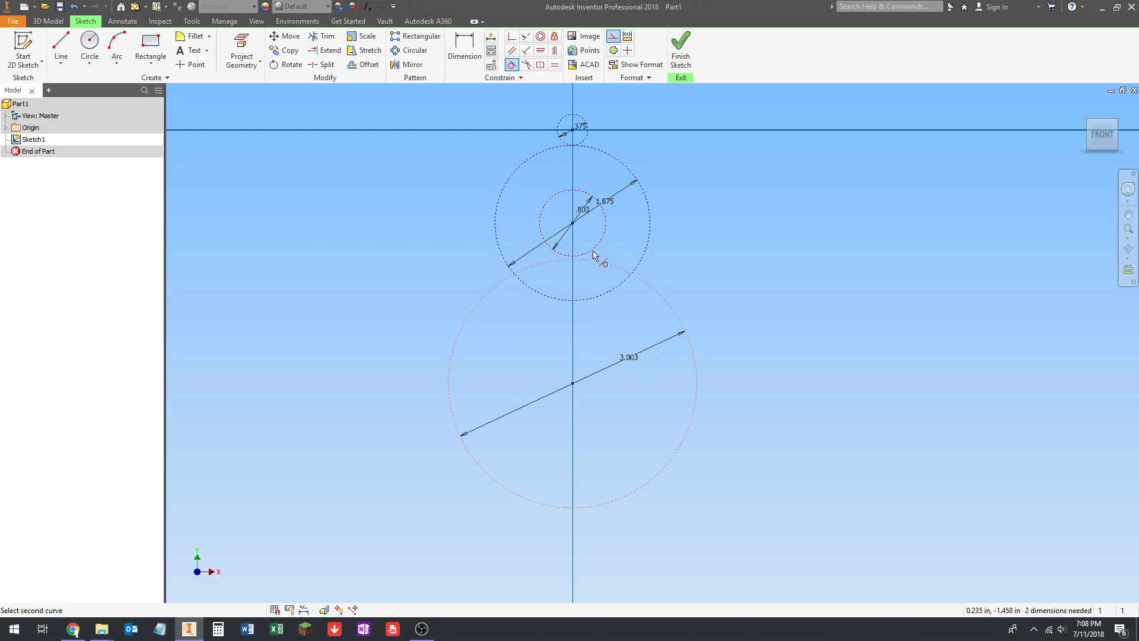
pyautogui.click(595, 259)
pyautogui.moveTo(573, 291); pyautogui.dragTo(561, 308, button='middle')
pyautogui.moveTo(711, 233); pyautogui.dragTo(674, 236, button='middle')
pyautogui.moveTo(676, 180); pyautogui.dragTo(694, 186, button='middle')
pyautogui.press('Escape')
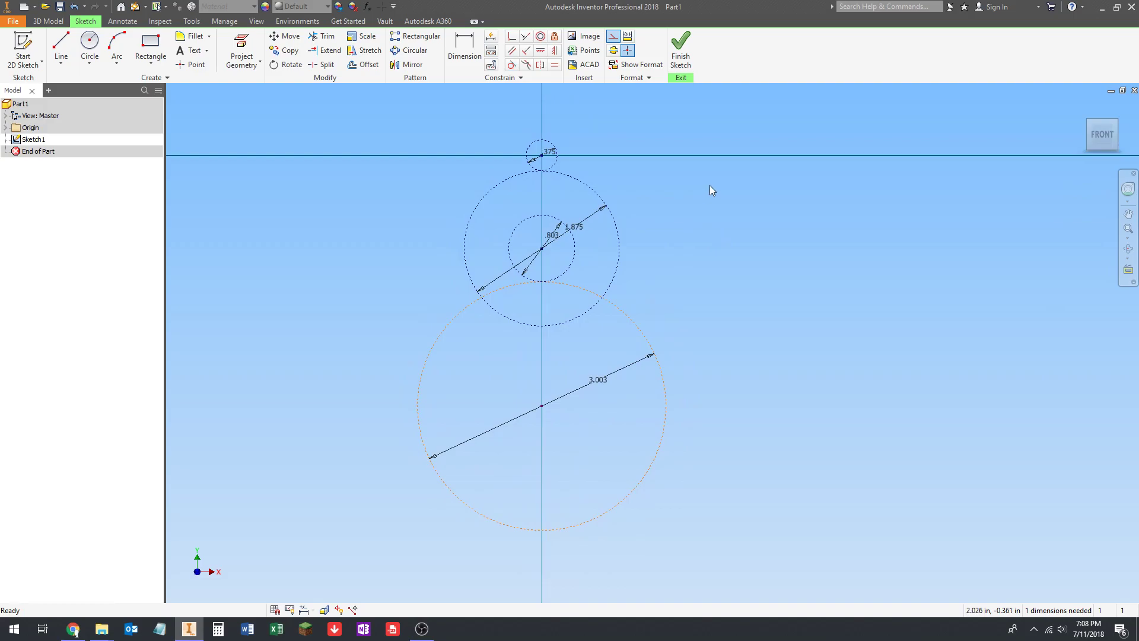
pyautogui.moveTo(616, 153); pyautogui.dragTo(649, 142, button='middle')
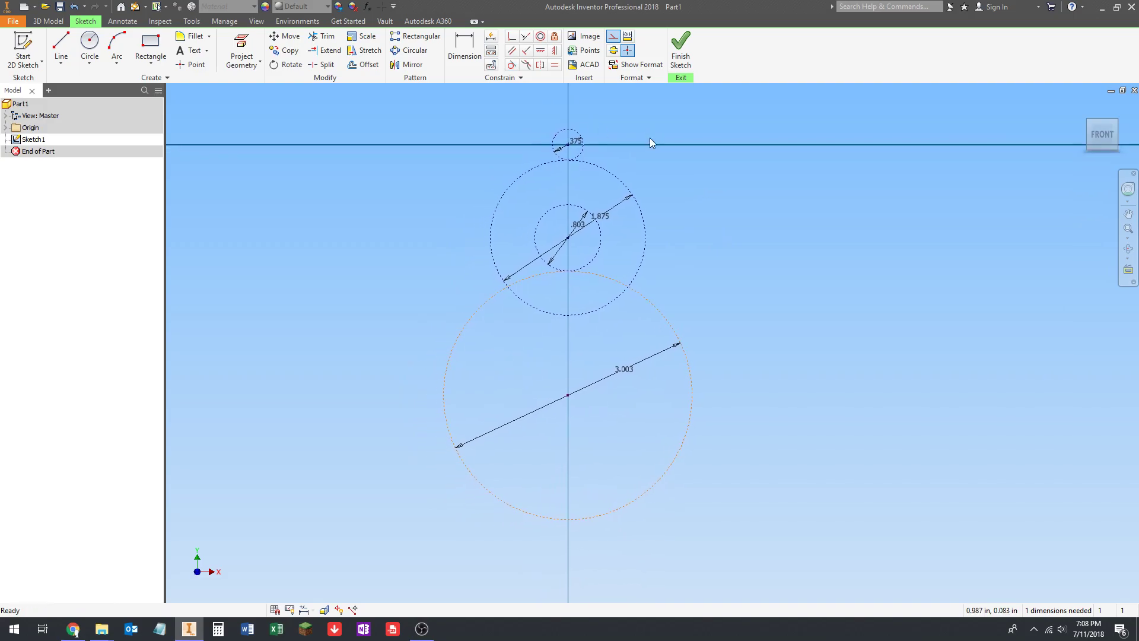
# Step: Apply a vertical constraint between the shared centre of the 1.875 in and .803 in circles and the centre of the 3.003 in circle
pyautogui.click(554, 52)
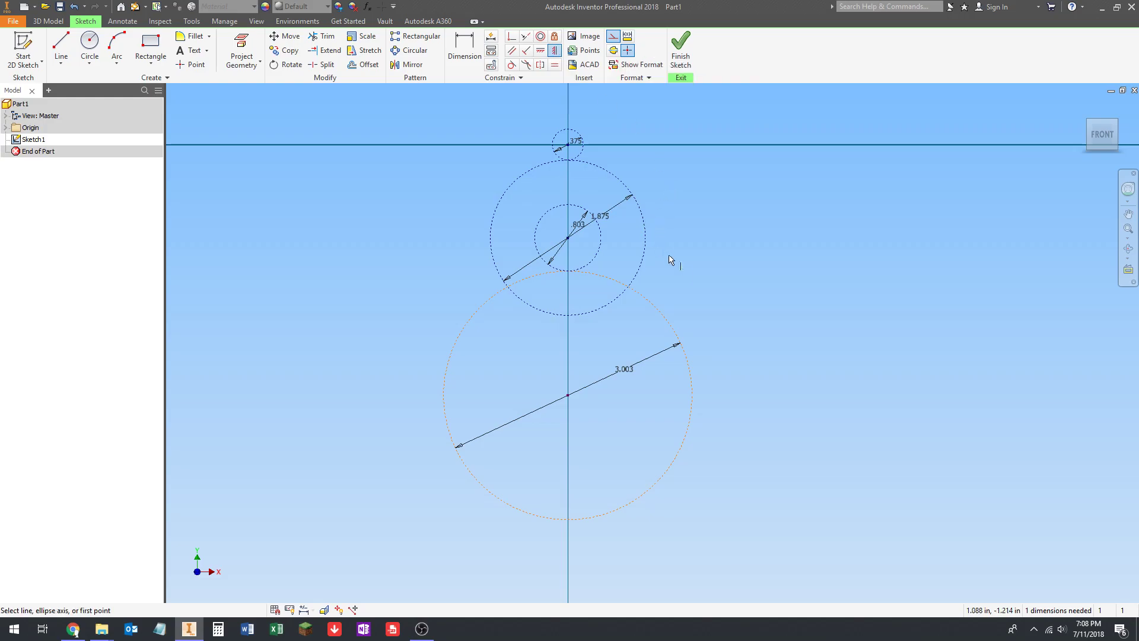
pyautogui.click(568, 239)
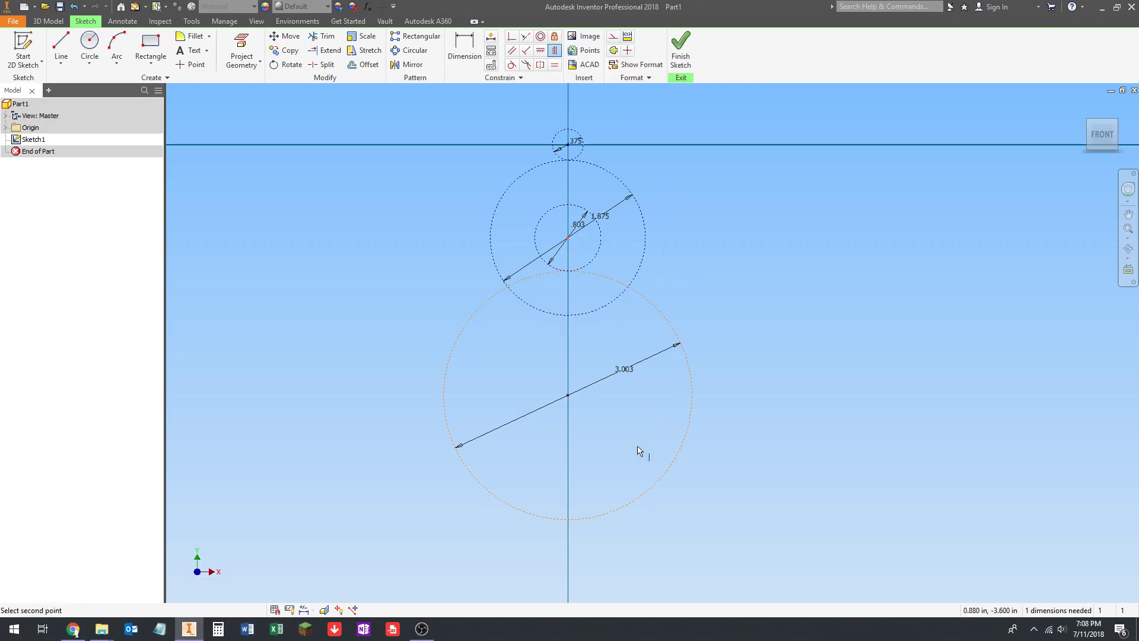
pyautogui.click(568, 396)
pyautogui.scroll(-2, 717, 249)
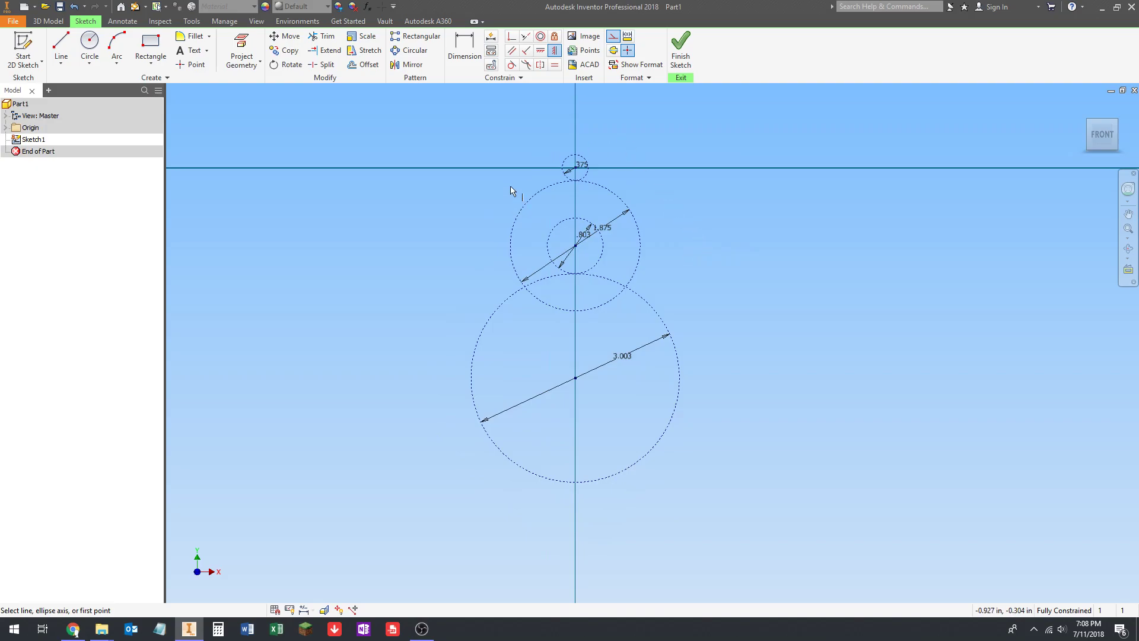
pyautogui.moveTo(689, 280); pyautogui.dragTo(675, 269, button='middle')
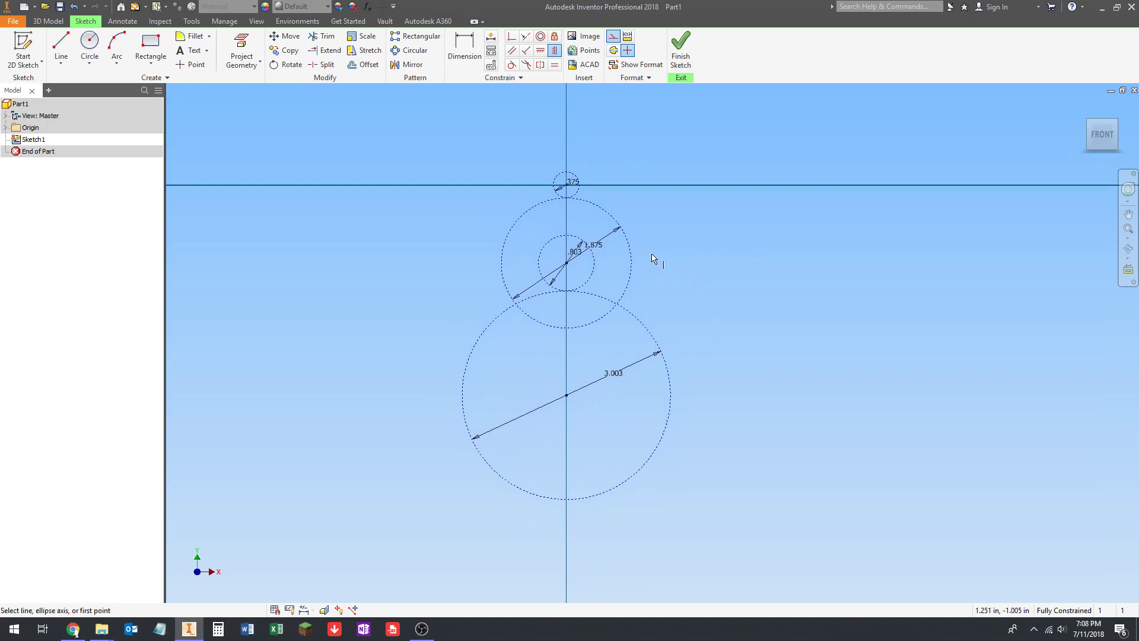
pyautogui.press('Escape')
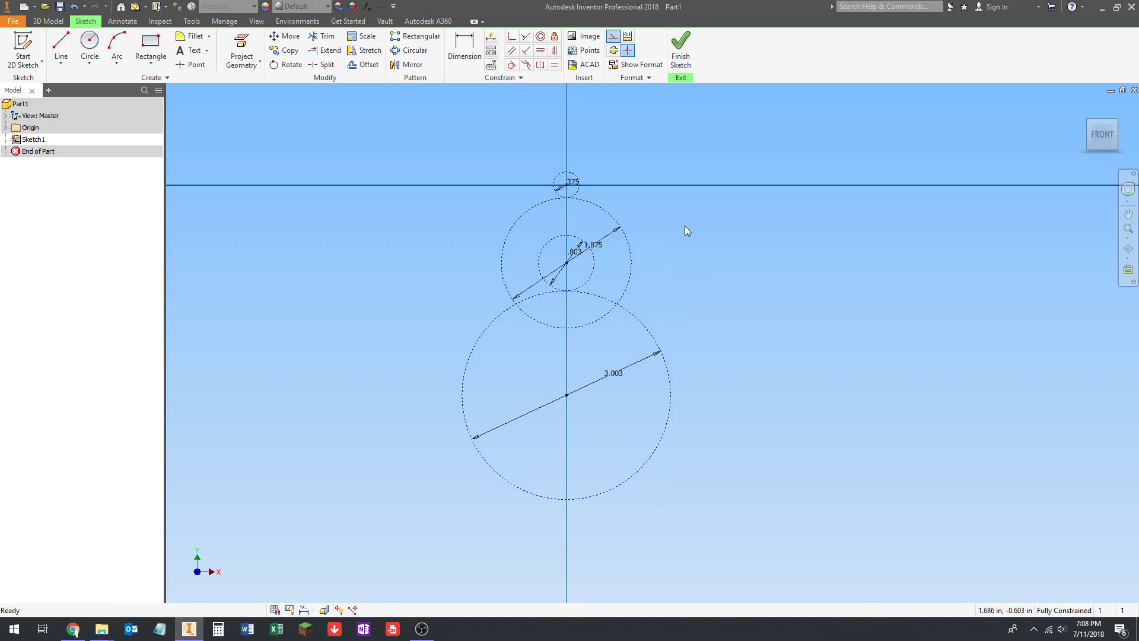
pyautogui.moveTo(650, 193); pyautogui.dragTo(666, 192, button='middle')
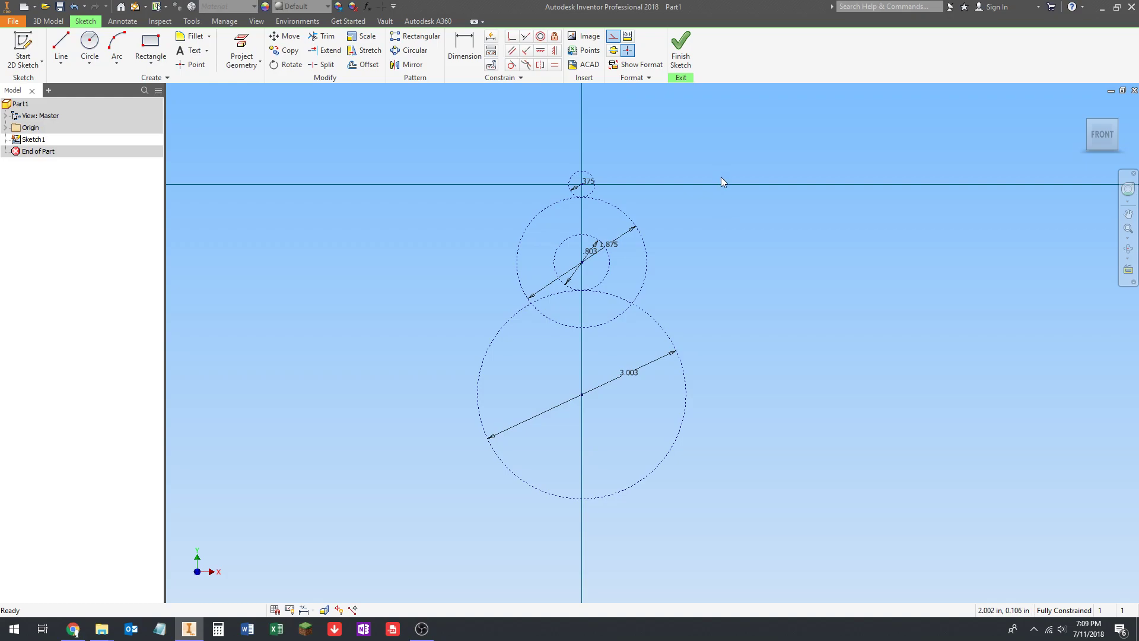
pyautogui.moveTo(651, 178); pyautogui.dragTo(631, 189, button='middle')
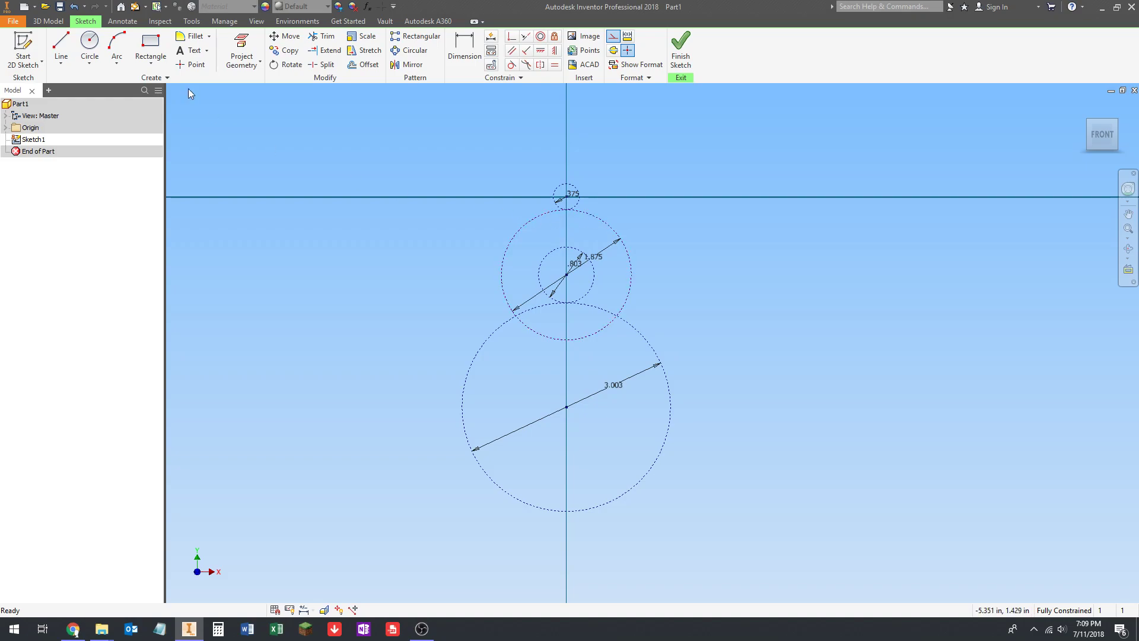
# Step: Draw a construction circle with a diameter of 1.756 in, concentric with the small .375 in circle
pyautogui.click(92, 51)
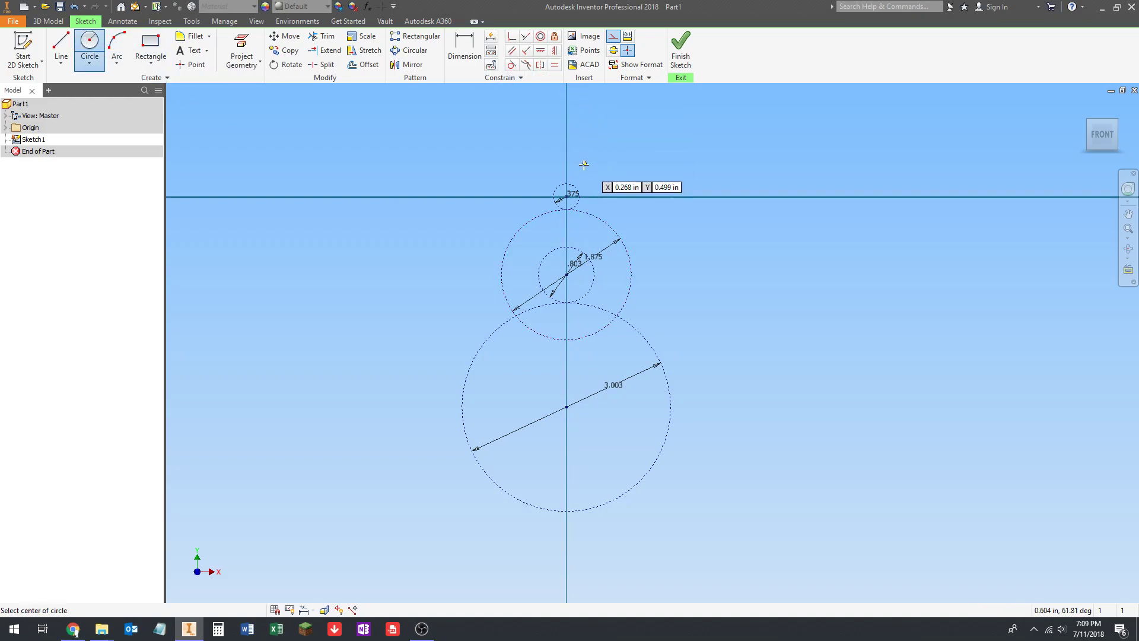
pyautogui.click(567, 196)
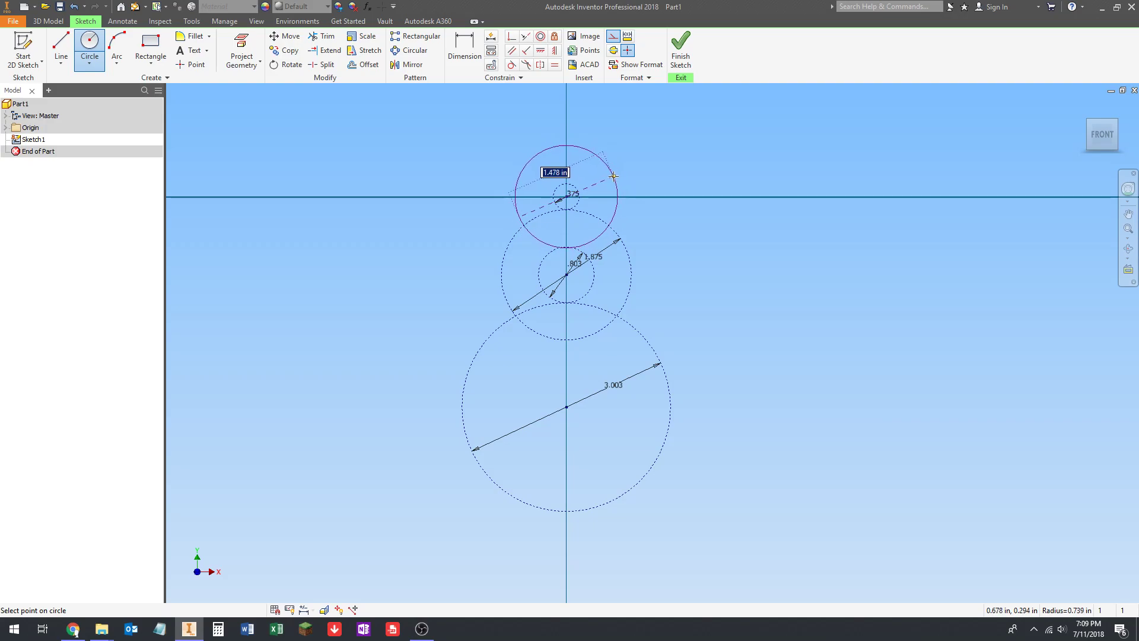
pyautogui.write('1.756')
pyautogui.press('Return')
pyautogui.press('Escape')
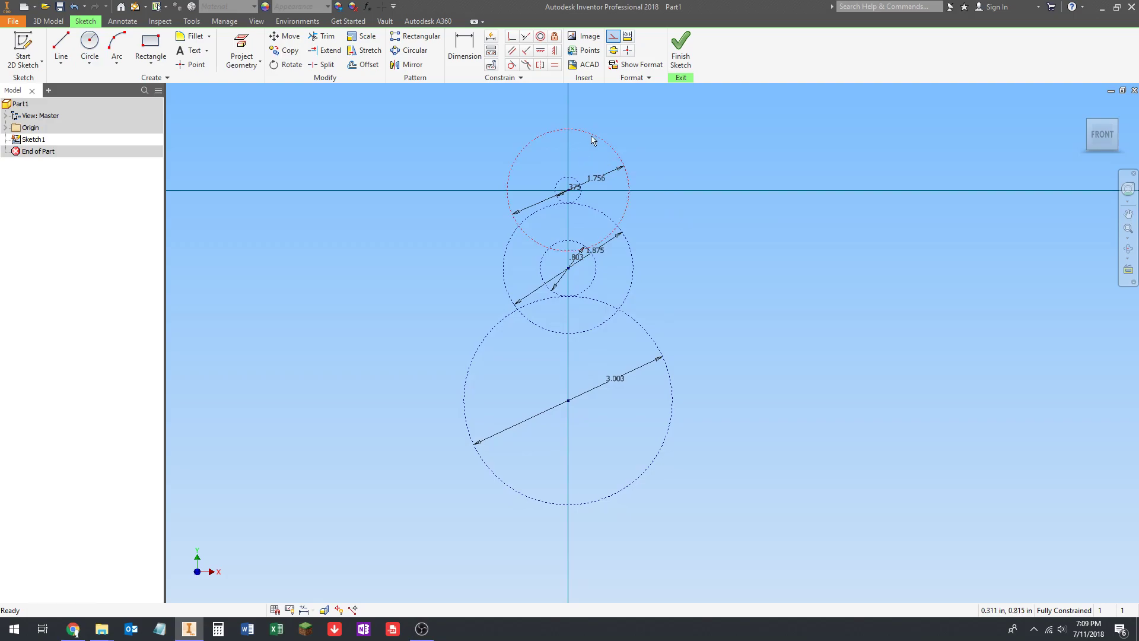
pyautogui.scroll(3, 660, 162)
pyautogui.scroll(-2, 629, 228)
pyautogui.moveTo(629, 229)
pyautogui.mouseDown(button='middle')
pyautogui.moveTo(635, 213)
pyautogui.moveTo(674, 204)
pyautogui.mouseUp(button='middle')
pyautogui.scroll(-2, 674, 203)
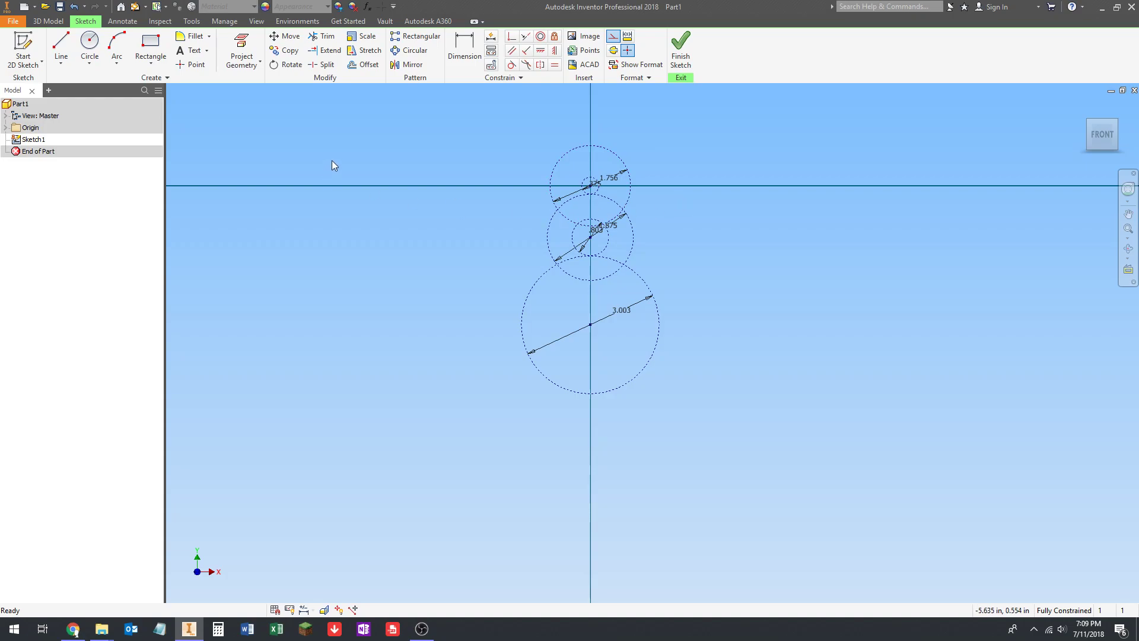
pyautogui.moveTo(307, 172); pyautogui.dragTo(291, 177, button='middle')
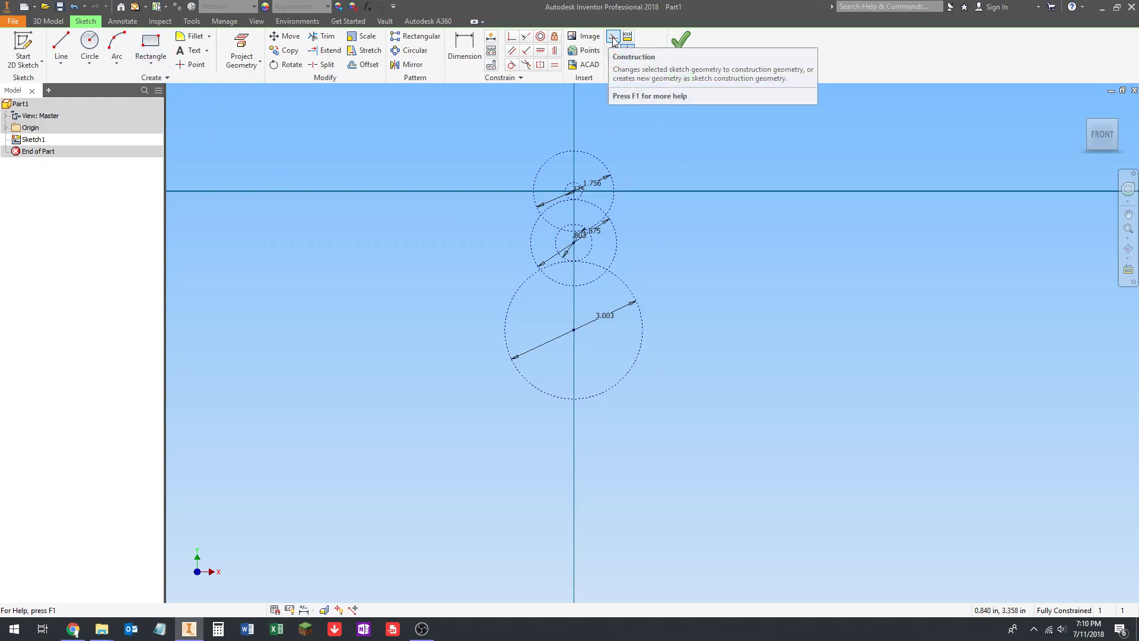
# Step: With construction mode off, draw a two-point rectangle about 4.6 in wide that encloses all the construction circles
pyautogui.click(151, 40)
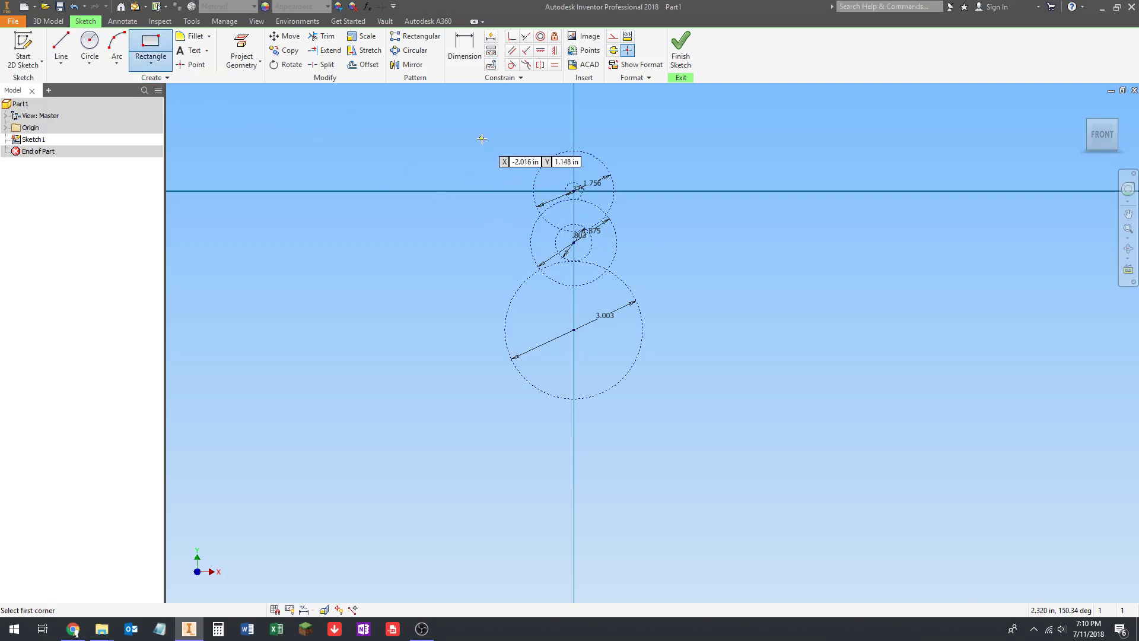
pyautogui.click(151, 63)
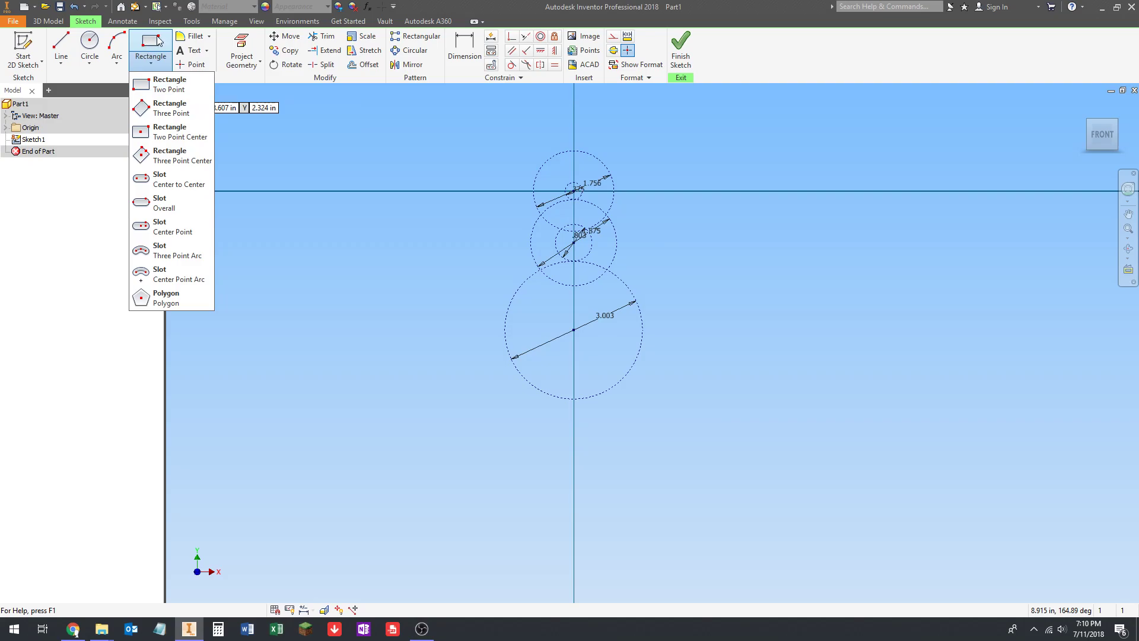
pyautogui.click(155, 86)
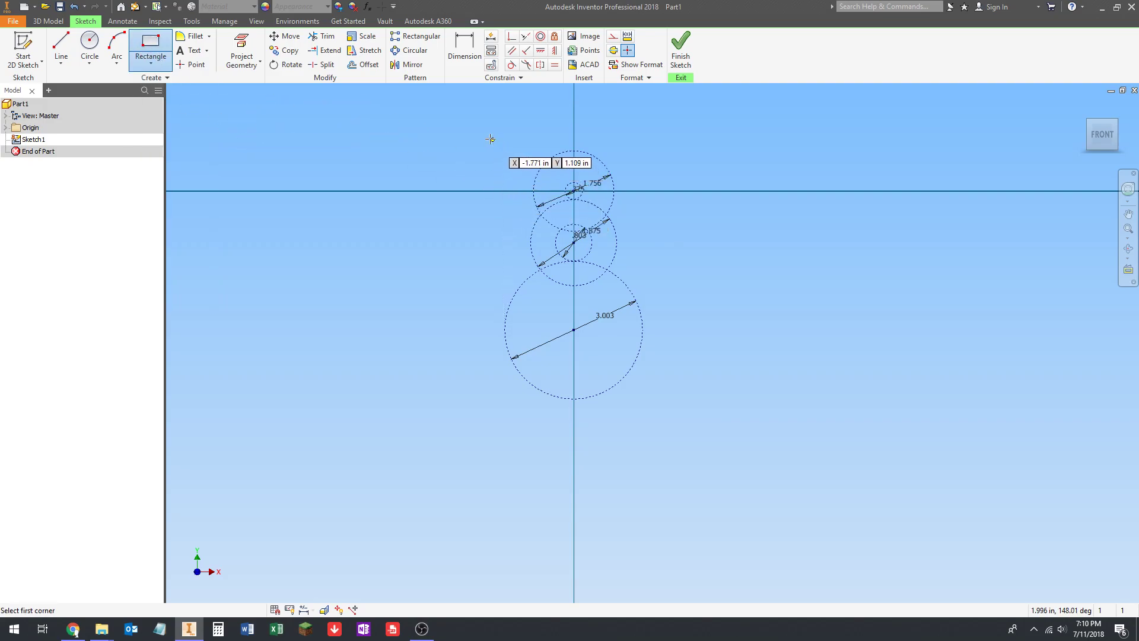
pyautogui.click(468, 132)
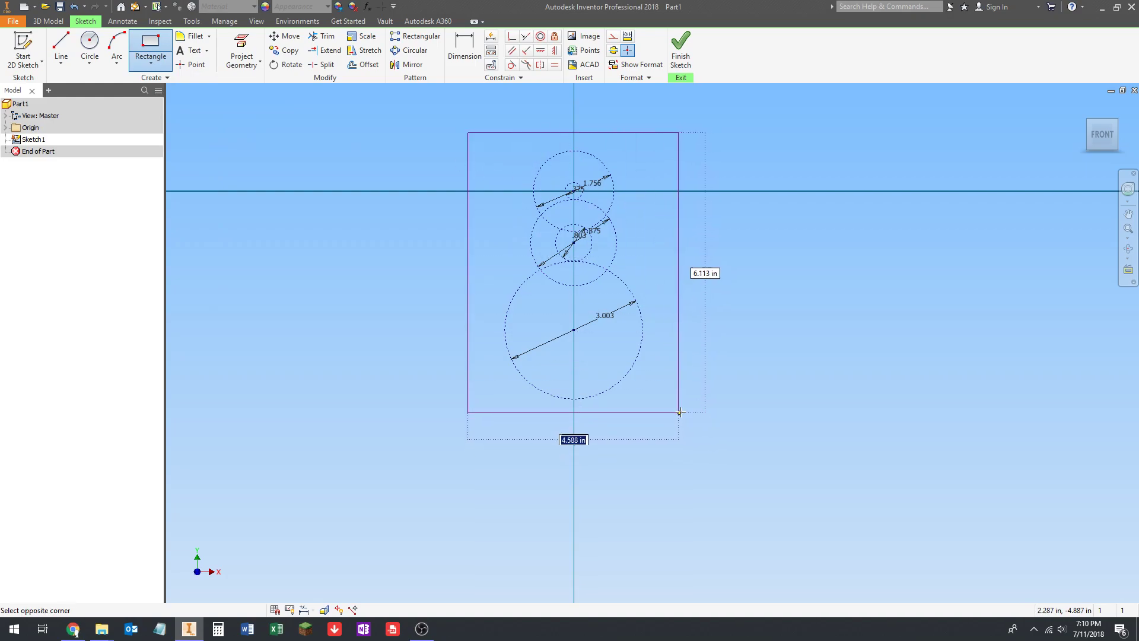
pyautogui.click(679, 422)
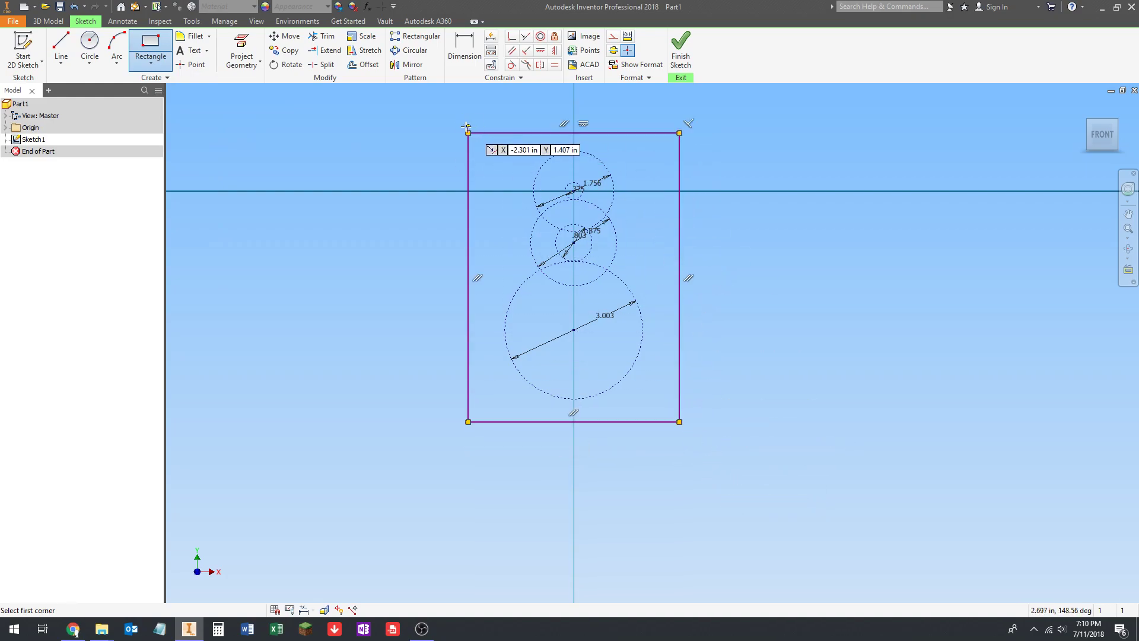
pyautogui.press('Escape')
# Step: Draw a separate rectangle about 1.8 in wide to the left of the enclosing rectangle, and undo it
pyautogui.click(150, 47)
pyautogui.click(308, 132)
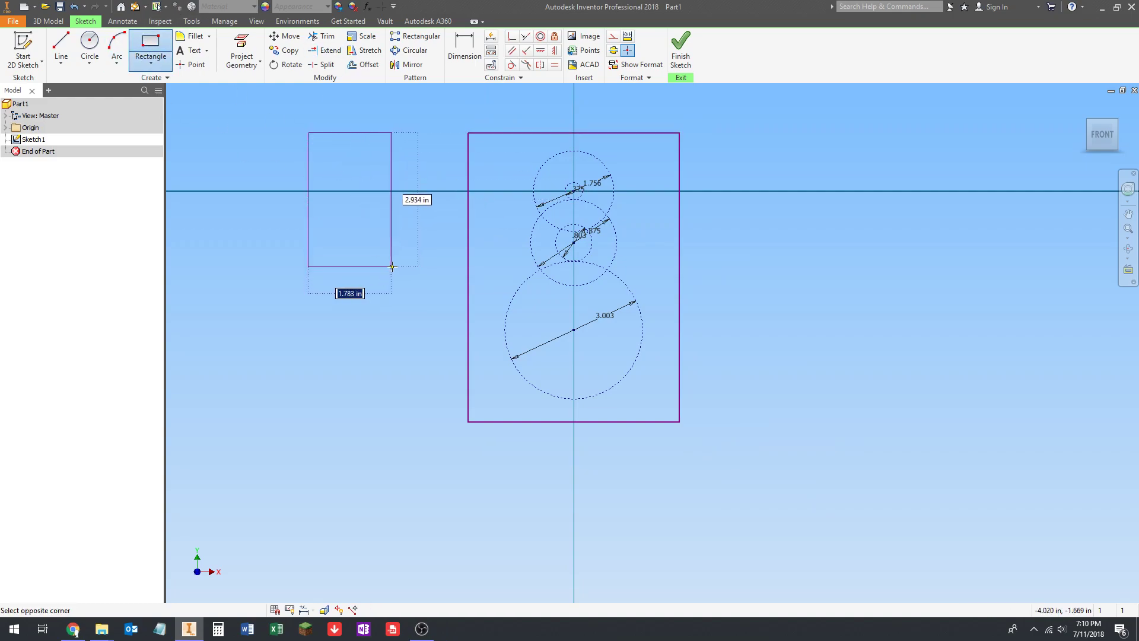
pyautogui.click(391, 261)
pyautogui.press('Escape')
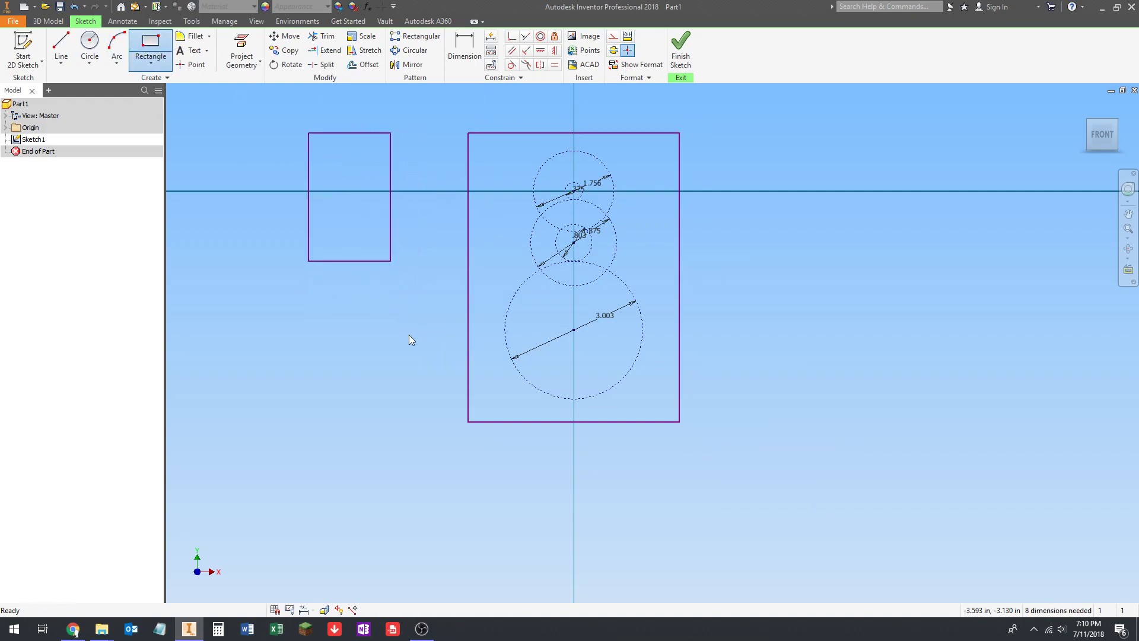
pyautogui.click(74, 6)
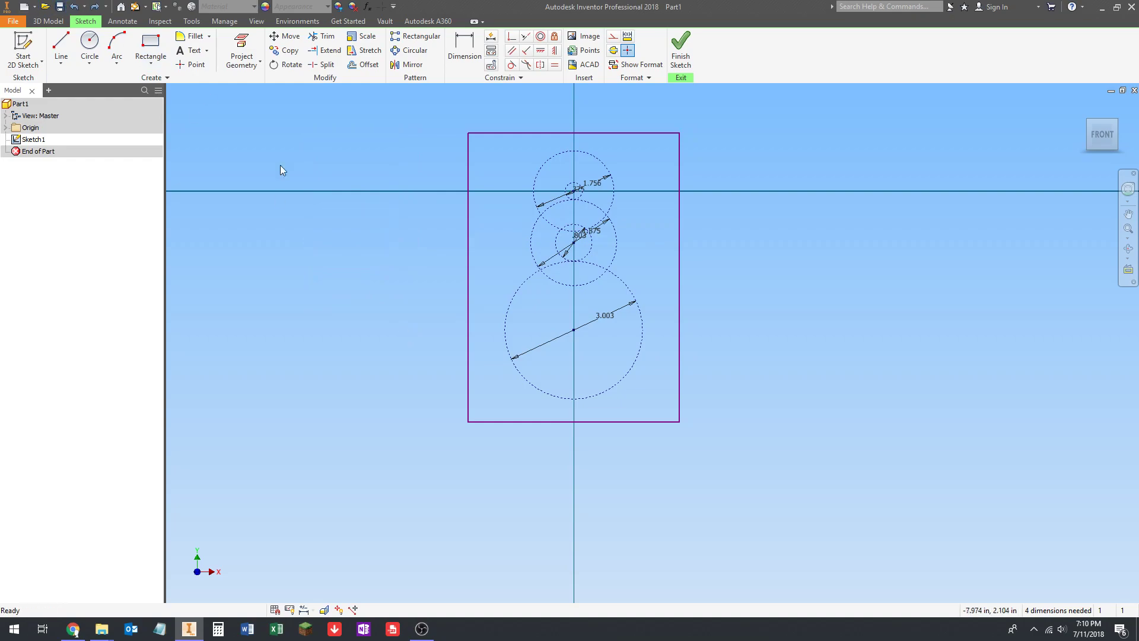
# Step: Pull the enclosing rectangle's left, right and top edges inward so it fits more closely around the circles
pyautogui.moveTo(385, 269)
pyautogui.mouseDown(button='middle')
pyautogui.moveTo(369, 273)
pyautogui.moveTo(419, 296)
pyautogui.mouseUp(button='middle')
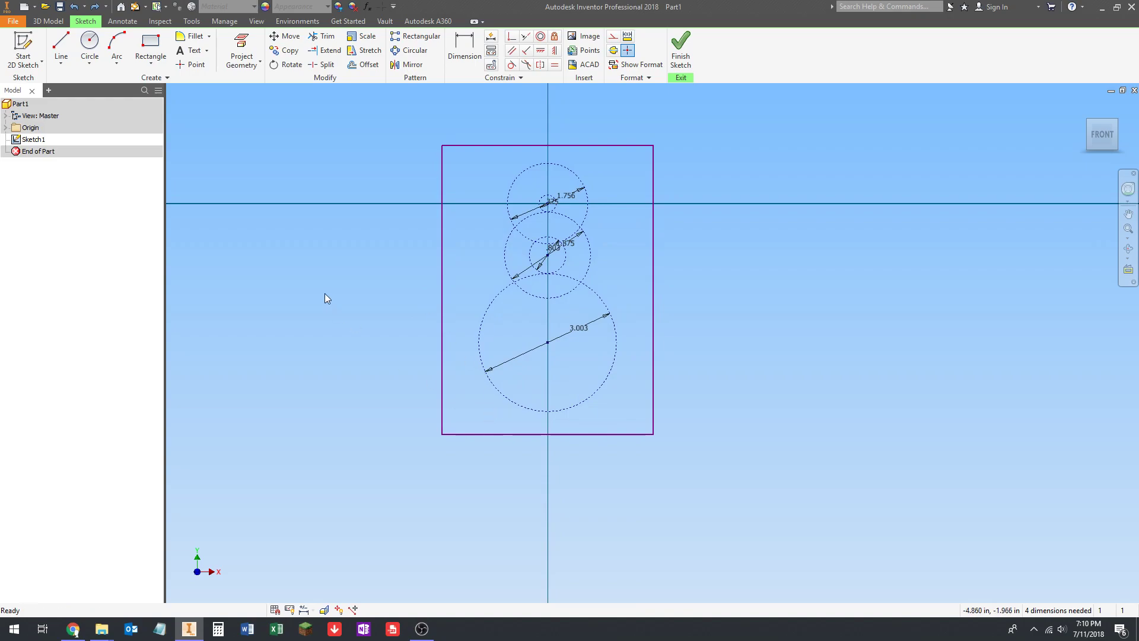
pyautogui.moveTo(442, 222)
pyautogui.mouseDown()
pyautogui.moveTo(486, 229)
pyautogui.moveTo(458, 230)
pyautogui.mouseUp()
pyautogui.moveTo(655, 231); pyautogui.dragTo(626, 232)
pyautogui.moveTo(569, 147)
pyautogui.mouseDown()
pyautogui.moveTo(579, 160)
pyautogui.moveTo(574, 152)
pyautogui.mouseUp()
pyautogui.moveTo(460, 188); pyautogui.dragTo(466, 197)
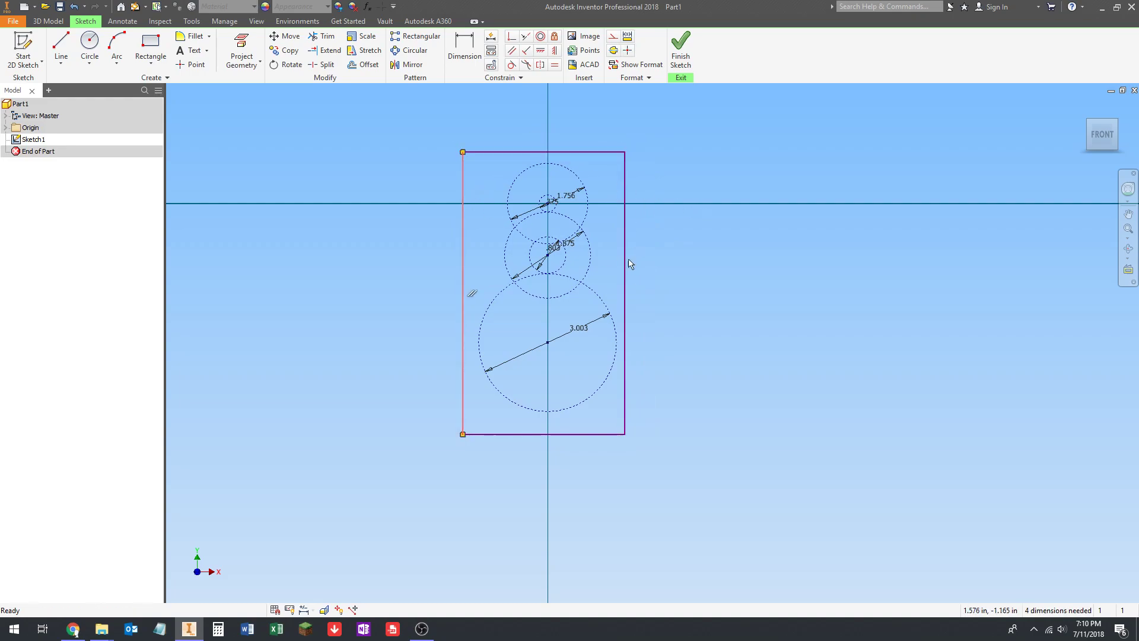
pyautogui.moveTo(628, 254); pyautogui.dragTo(633, 256)
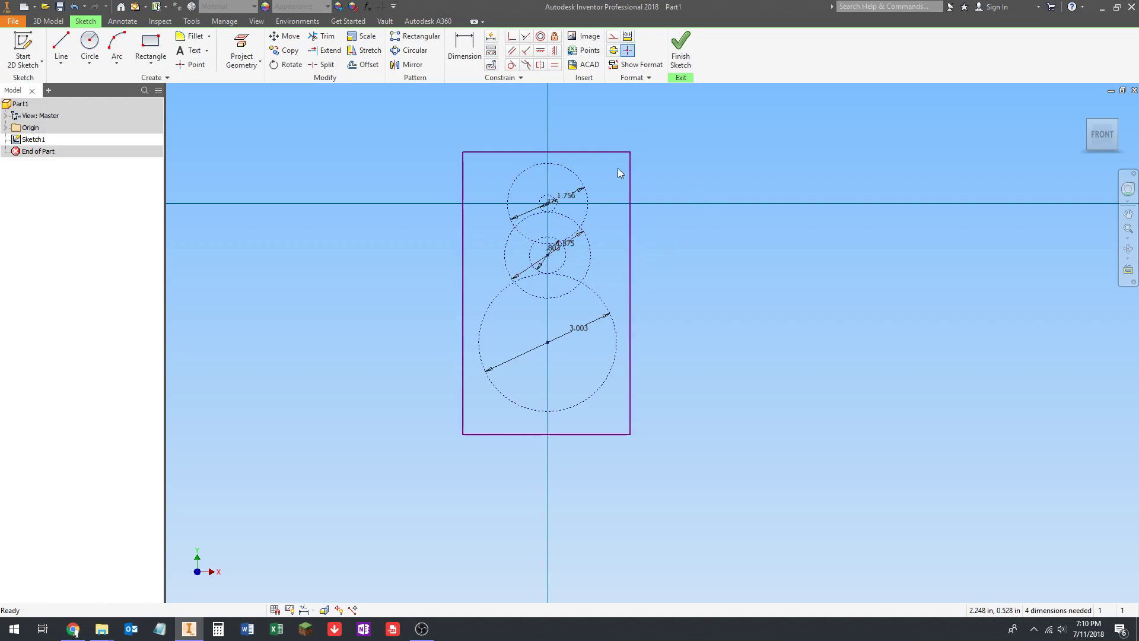
# Step: Apply a vertical constraint between the midpoint of the rectangle's top edge and the centre of the 1.756 in circle
pyautogui.click(555, 52)
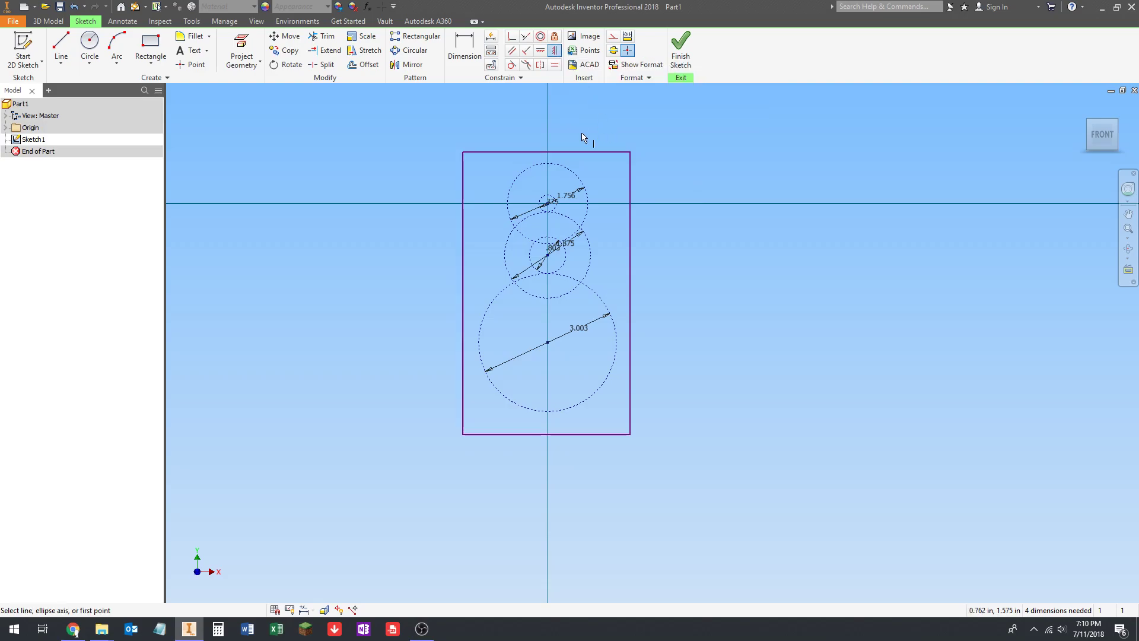
pyautogui.click(546, 152)
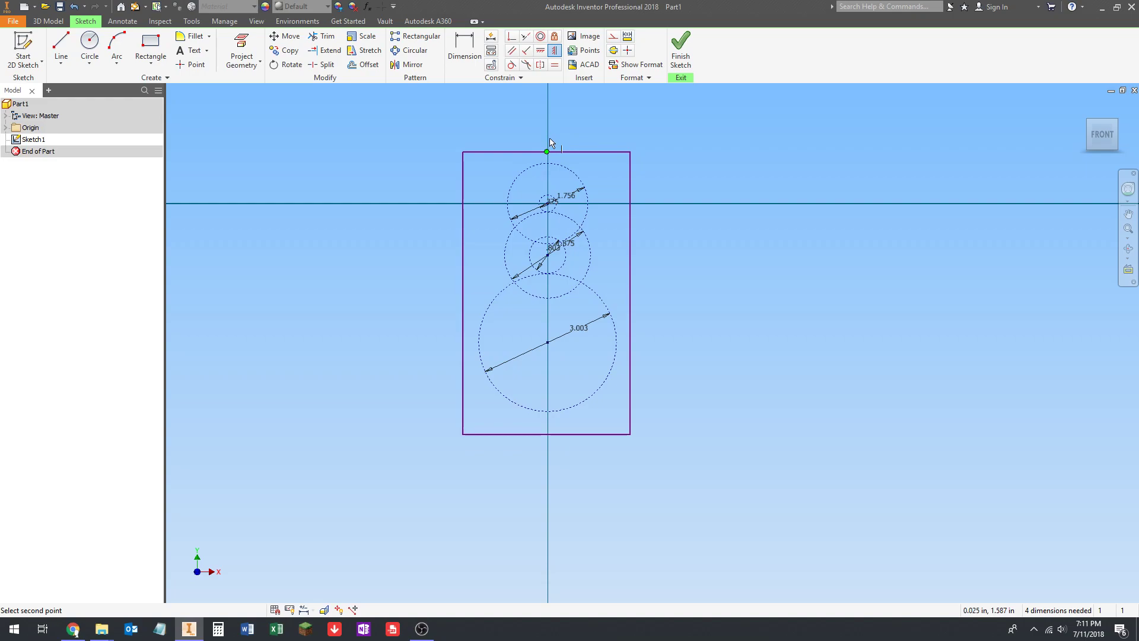
pyautogui.click(548, 203)
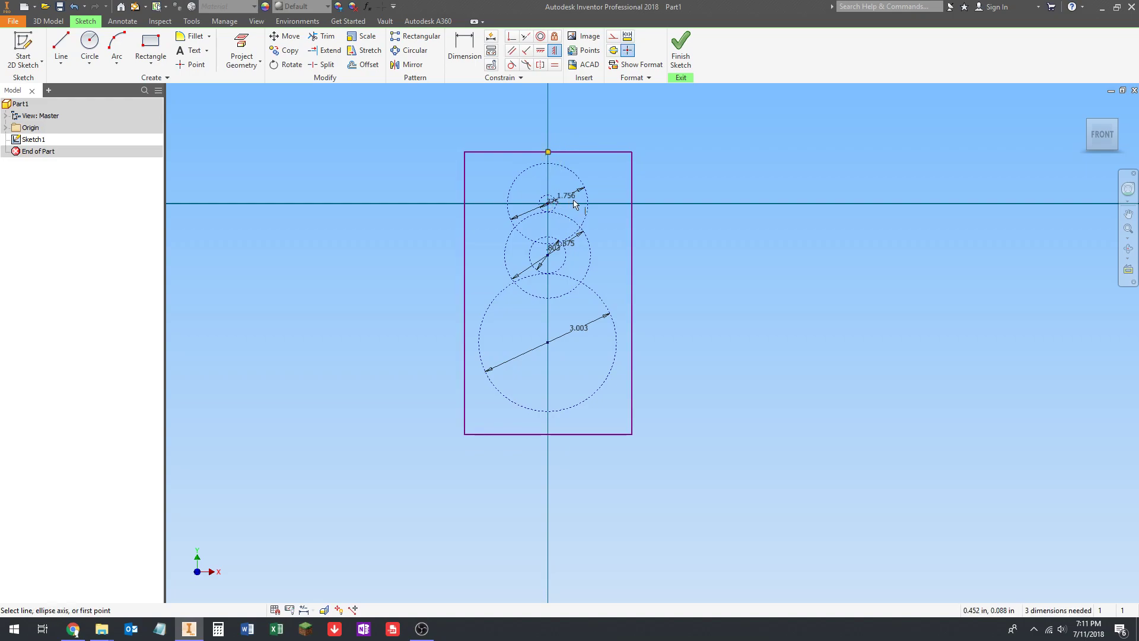
pyautogui.moveTo(606, 190); pyautogui.dragTo(597, 180, button='middle')
pyautogui.press('Escape')
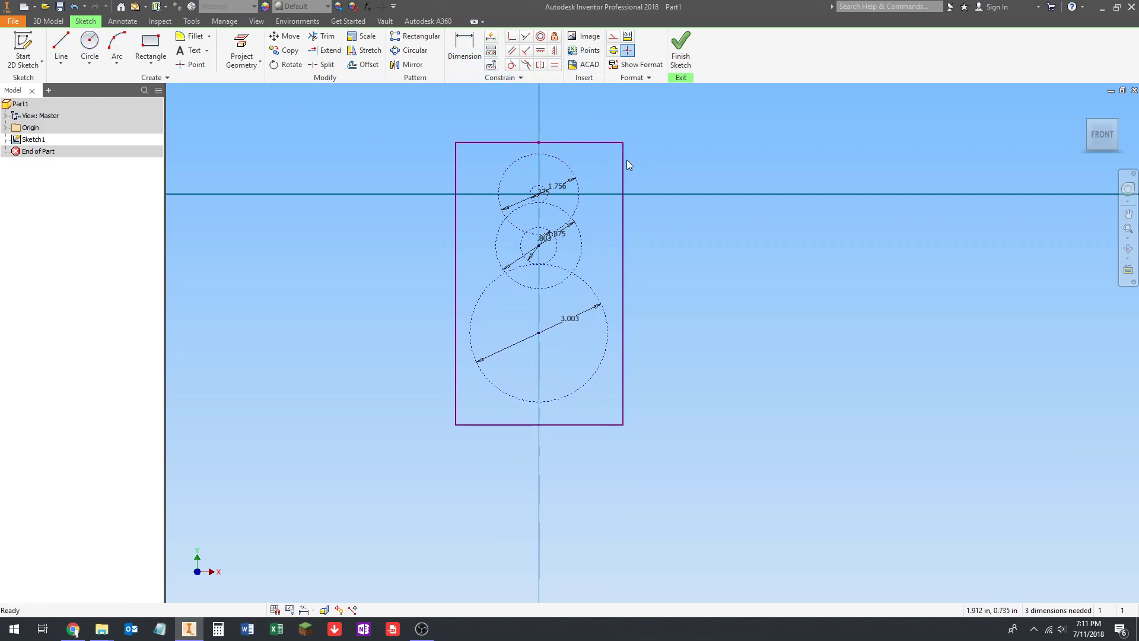
# Step: Narrow the rectangle slightly by moving its right edge closer to the 3.003 in circle
pyautogui.moveTo(623, 163); pyautogui.dragTo(620, 186)
pyautogui.click(738, 201)
pyautogui.moveTo(632, 179); pyautogui.dragTo(612, 198, button='middle')
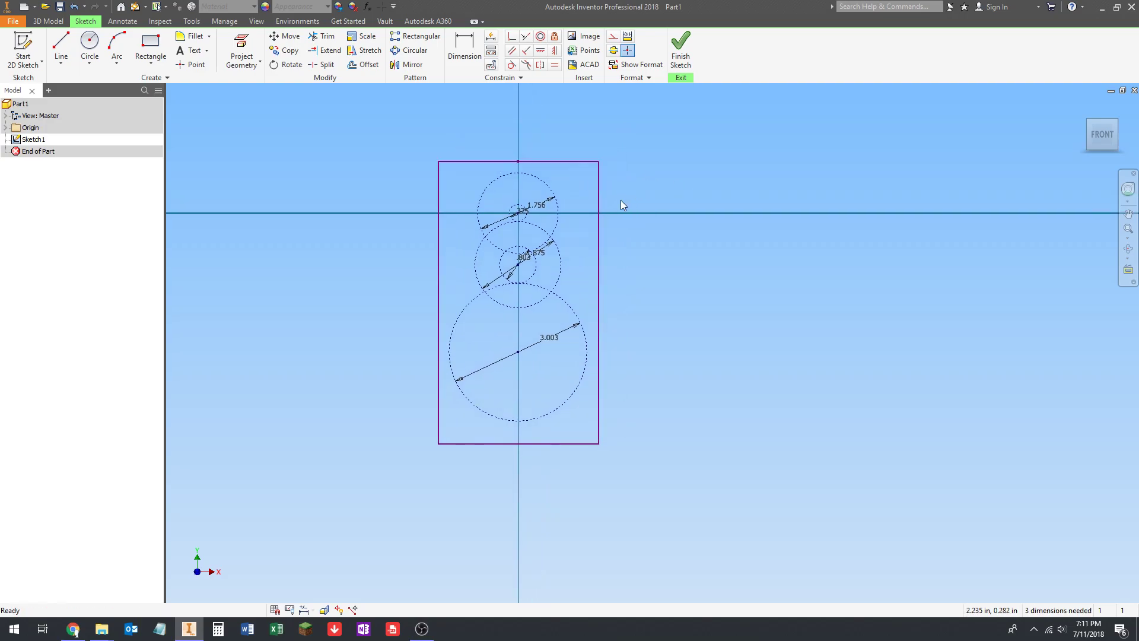
# Step: Adjust the height of the rectangle's top edge to leave a small clearance above the 1.756 in circle
pyautogui.scroll(3, 552, 172)
pyautogui.scroll(-3, 570, 169)
pyautogui.moveTo(534, 147)
pyautogui.mouseDown()
pyautogui.moveTo(531, 165)
pyautogui.moveTo(570, 157)
pyautogui.mouseUp()
pyautogui.click(529, 165)
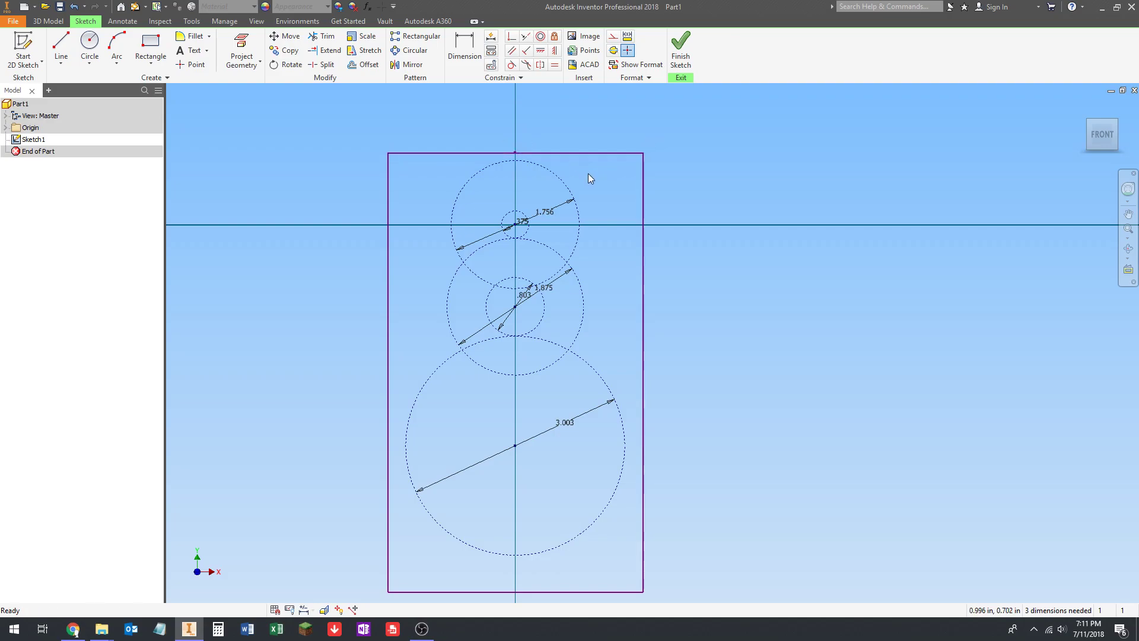
pyautogui.moveTo(571, 153)
pyautogui.mouseDown()
pyautogui.moveTo(584, 170)
pyautogui.moveTo(571, 151)
pyautogui.mouseUp()
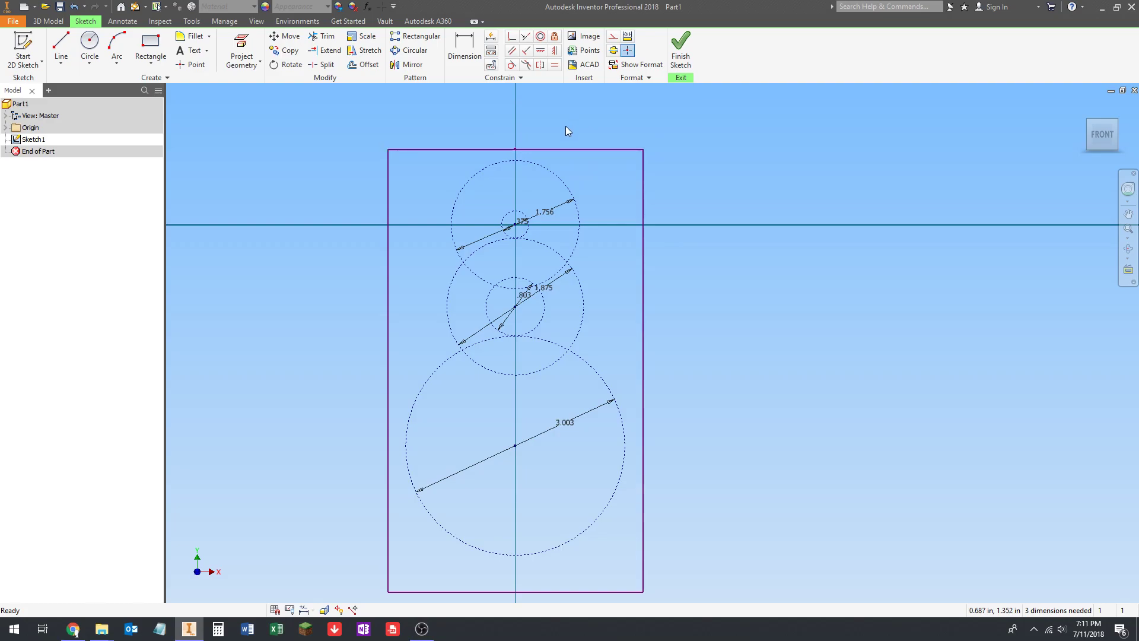
pyautogui.moveTo(546, 151)
pyautogui.mouseDown()
pyautogui.moveTo(564, 157)
pyautogui.moveTo(562, 170)
pyautogui.moveTo(567, 145)
pyautogui.mouseUp()
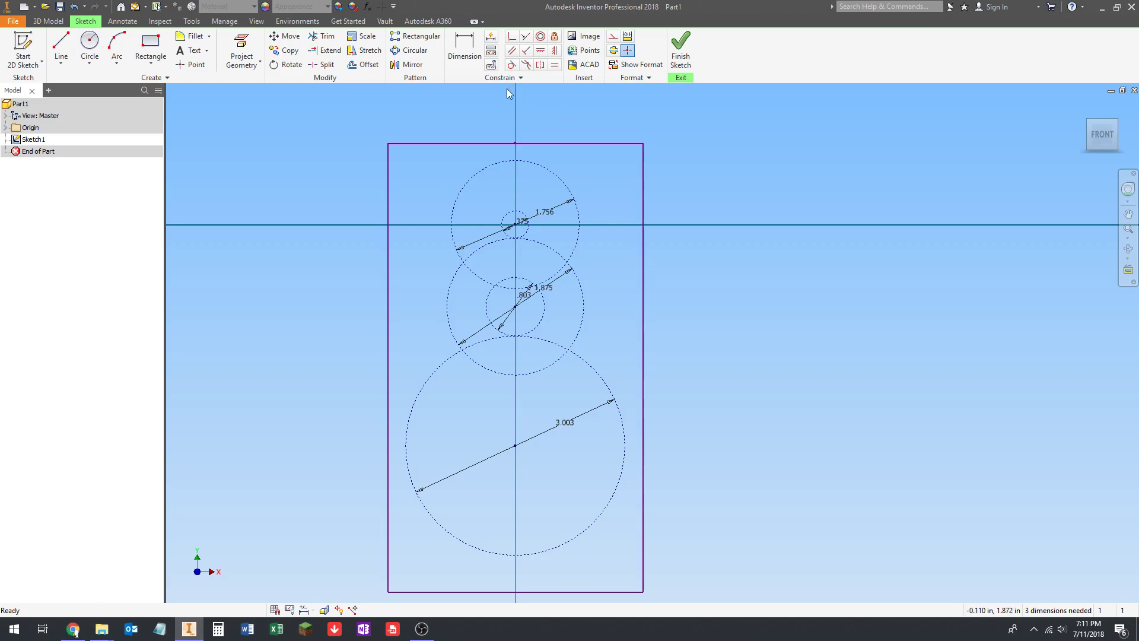
# Step: Apply a tangent constraint between the rectangle's top edge and the 1.756 in circle
pyautogui.click(511, 64)
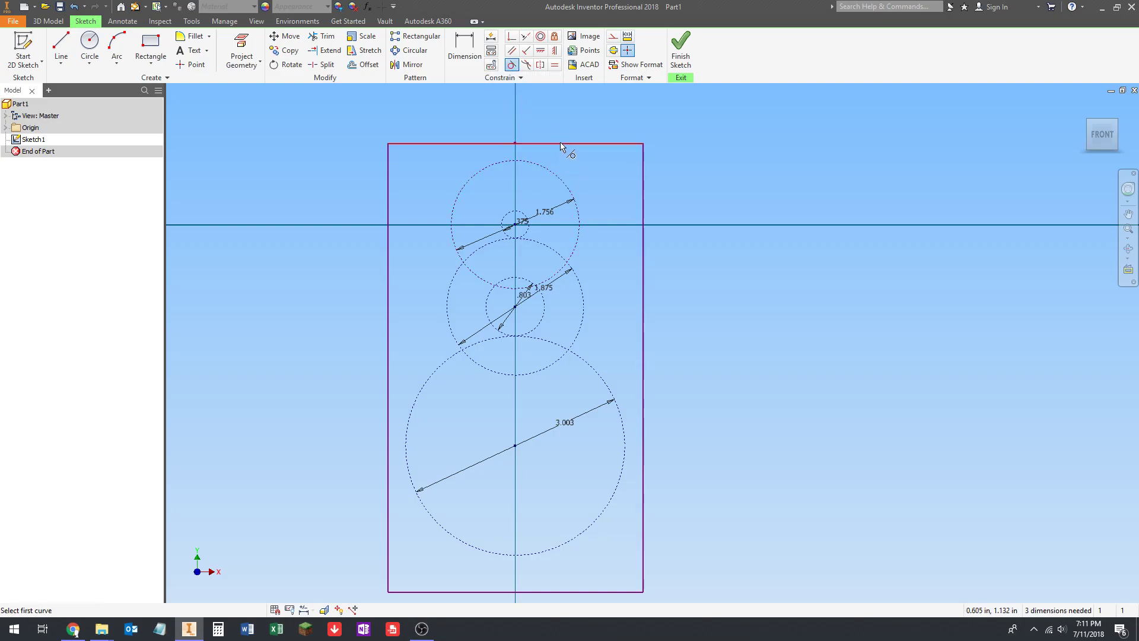
pyautogui.click(549, 170)
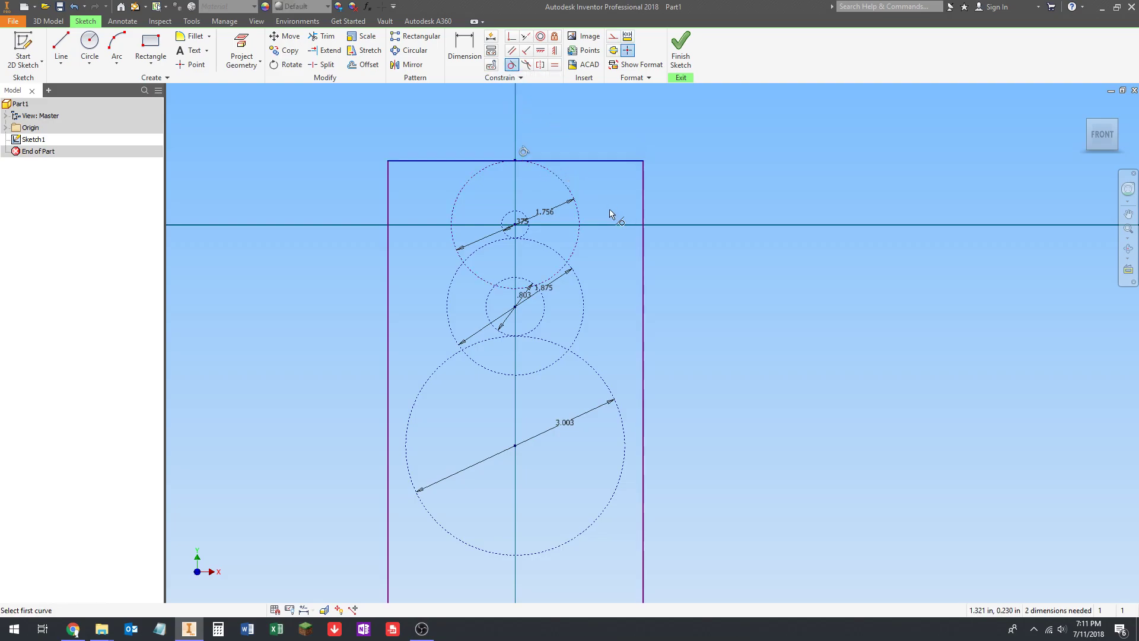
pyautogui.scroll(1, 612, 208)
pyautogui.moveTo(612, 208); pyautogui.dragTo(610, 187, button='middle')
pyautogui.press('Escape')
pyautogui.click(585, 147)
pyautogui.click(576, 126)
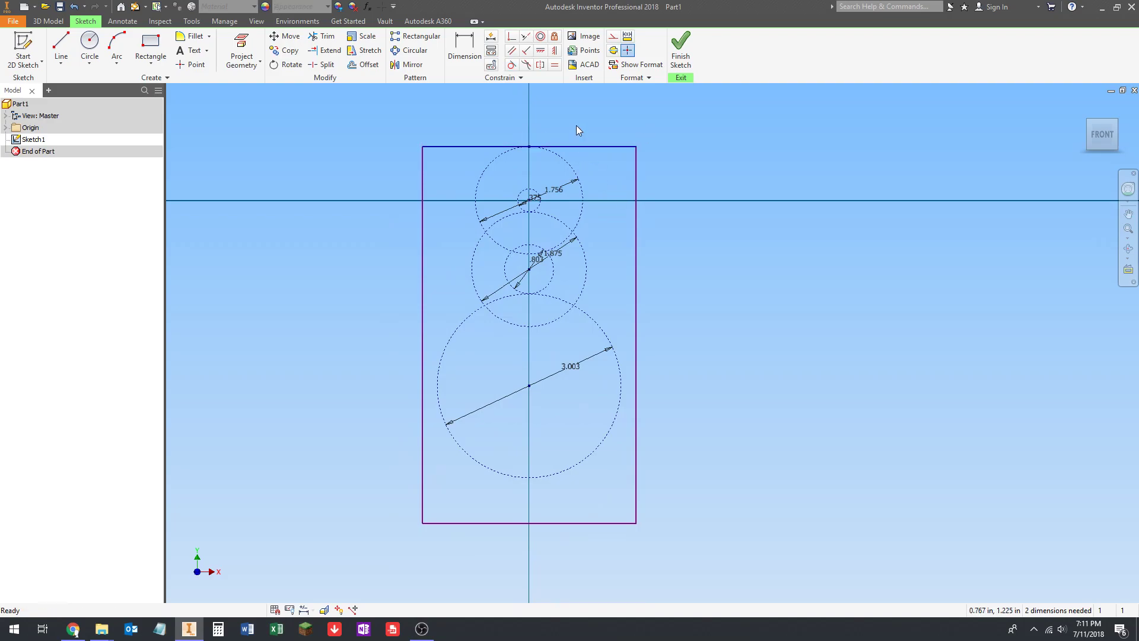
# Step: Examine the spacing between the rectangle's edges and the gear circles, especially around the 3.003 in circle
pyautogui.moveTo(577, 126); pyautogui.dragTo(581, 134, button='middle')
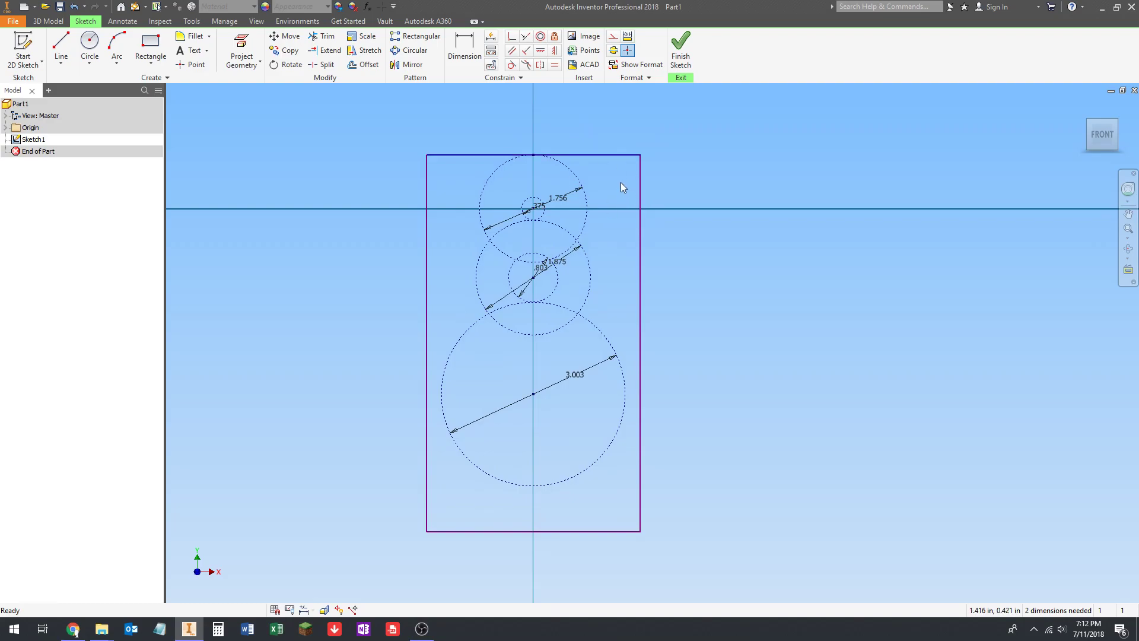
pyautogui.moveTo(676, 287); pyautogui.dragTo(679, 274, button='middle')
pyautogui.scroll(-1, 682, 243)
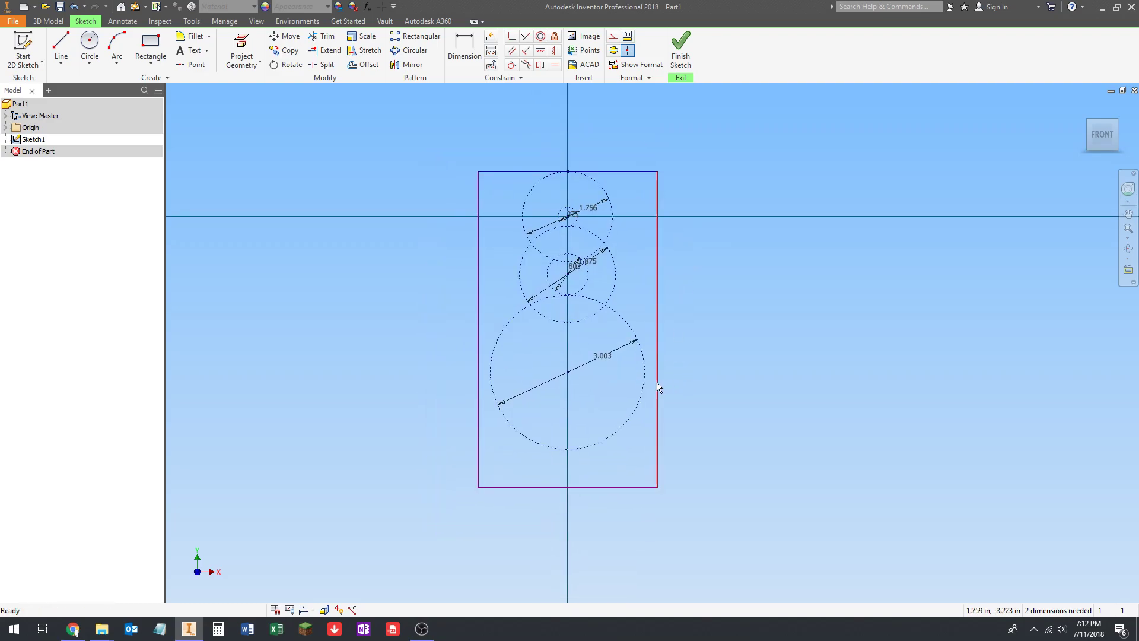
pyautogui.scroll(5, 584, 353)
pyautogui.scroll(-3, 672, 254)
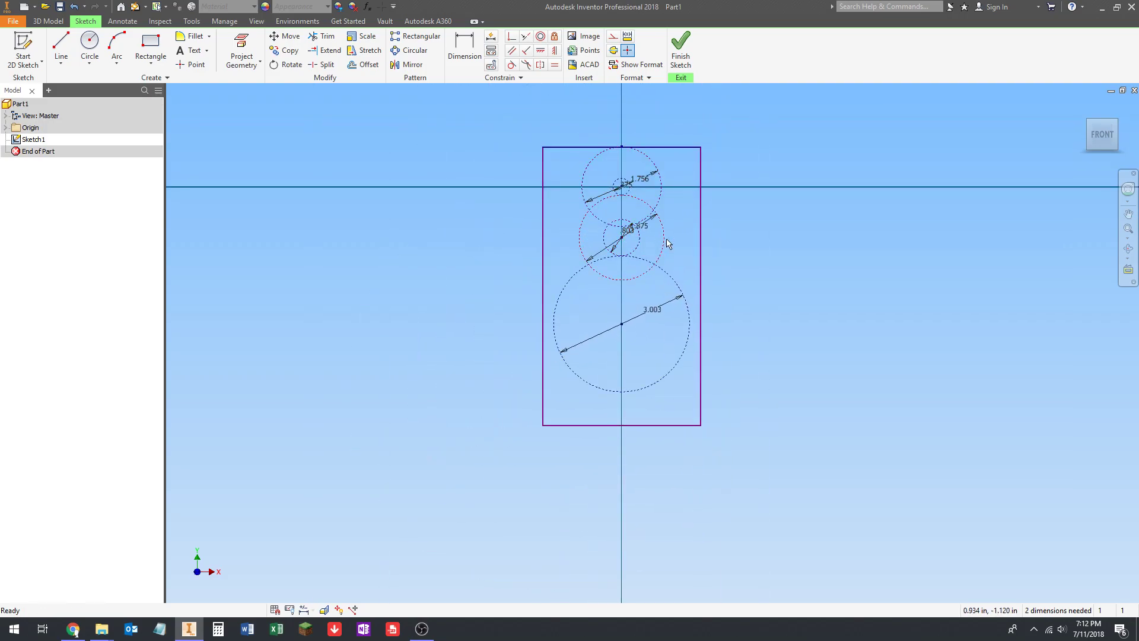
pyautogui.scroll(3, 657, 306)
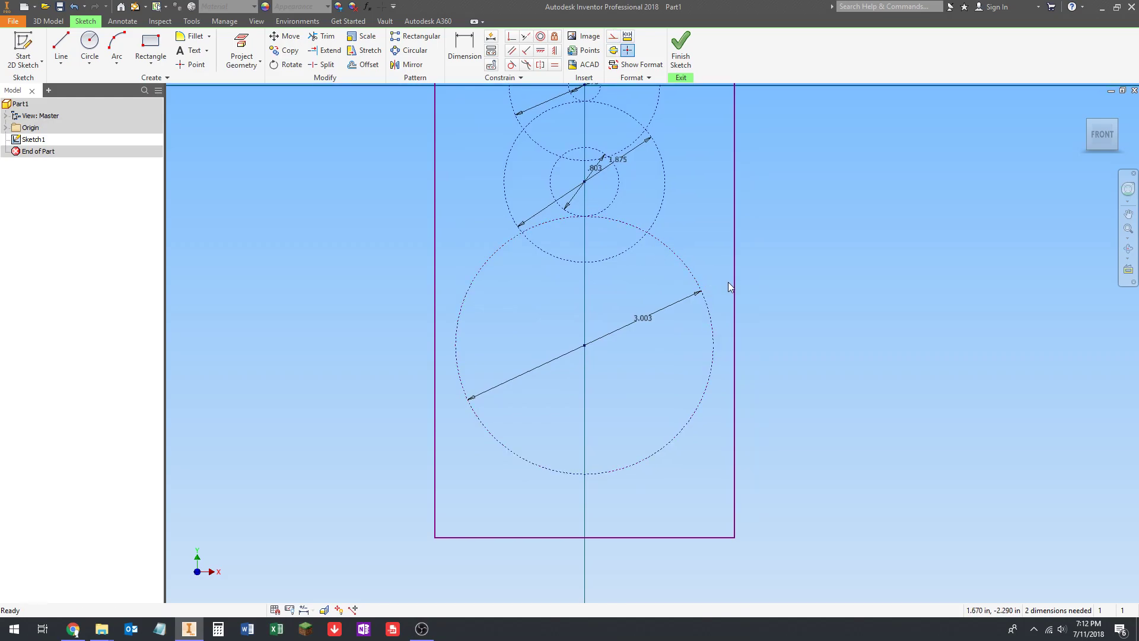
pyautogui.moveTo(734, 299)
pyautogui.mouseDown()
pyautogui.moveTo(746, 298)
pyautogui.moveTo(734, 298)
pyautogui.mouseUp()
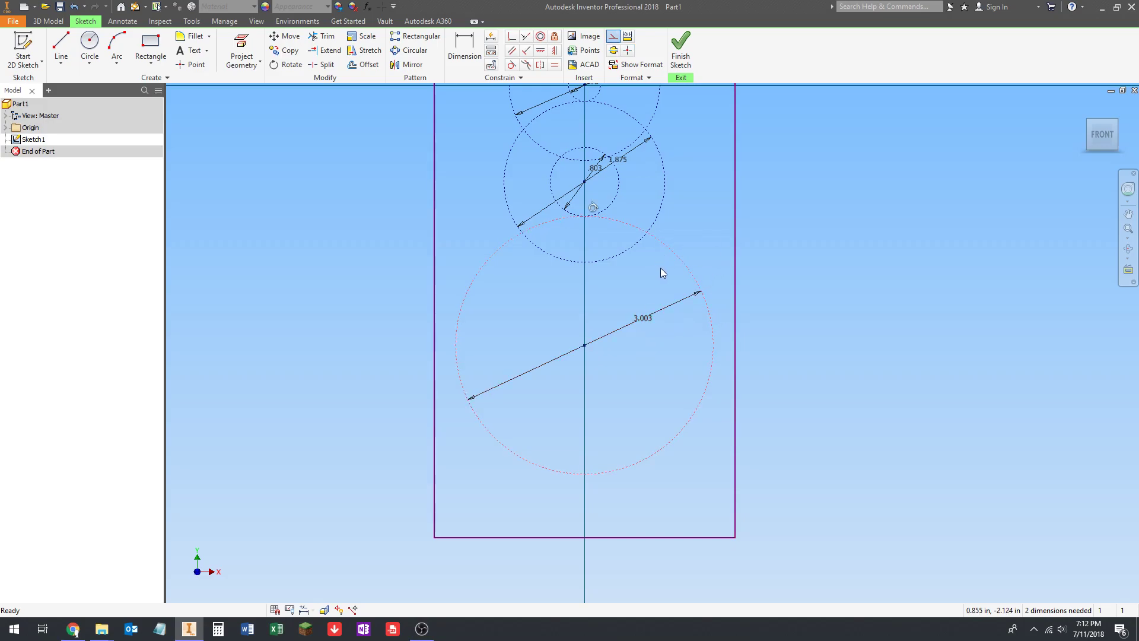
pyautogui.scroll(-2, 661, 270)
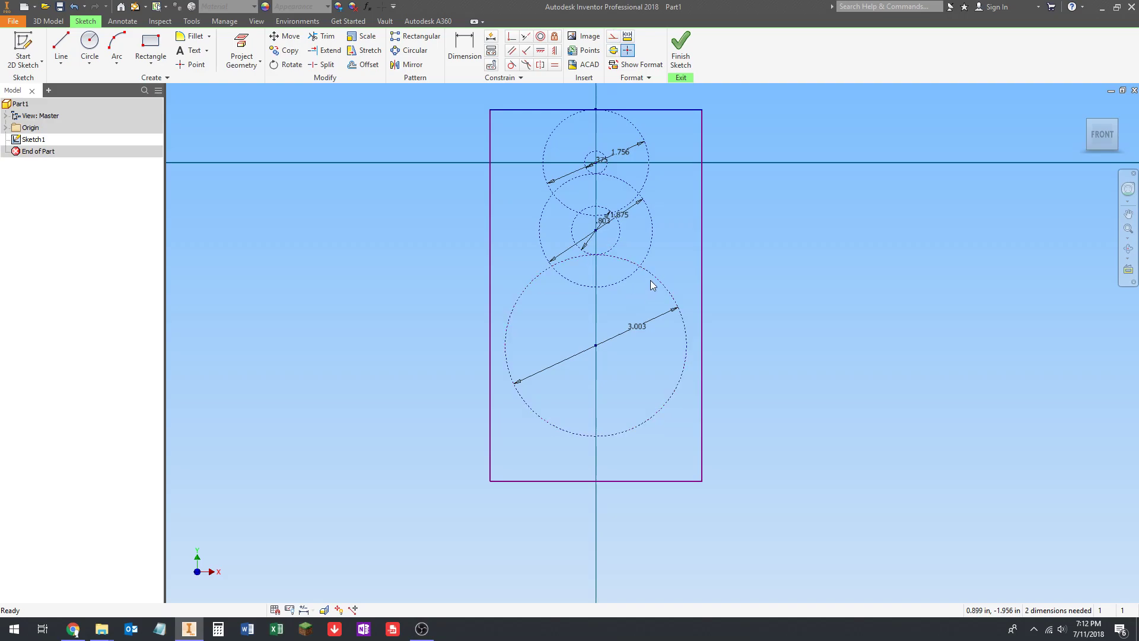
pyautogui.scroll(4, 651, 273)
pyautogui.scroll(2, 654, 270)
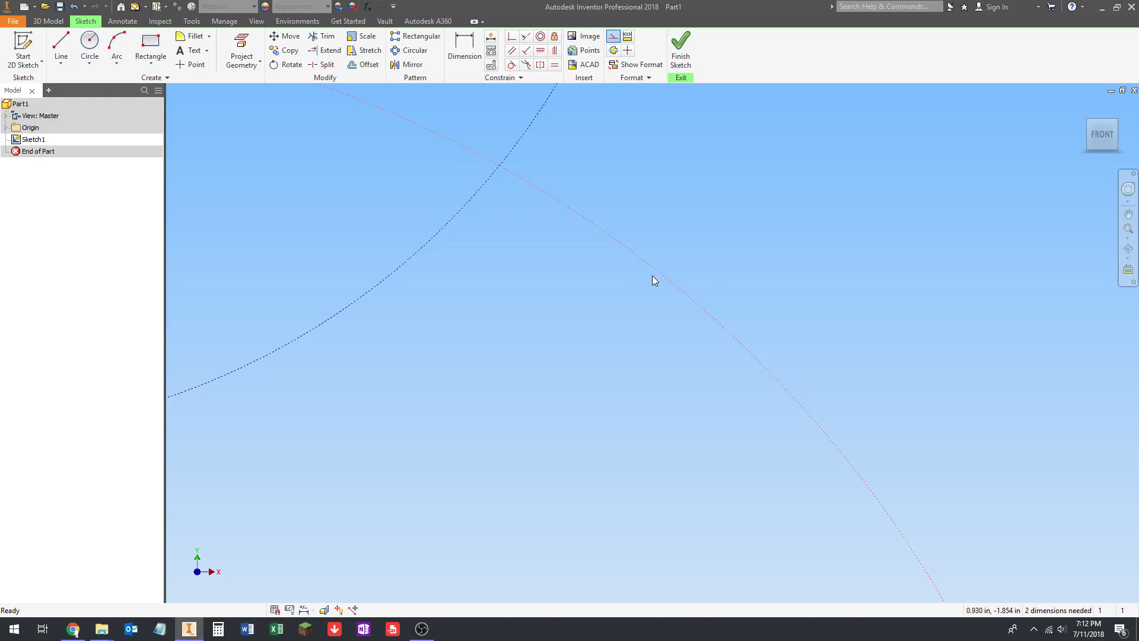
pyautogui.scroll(-3, 668, 265)
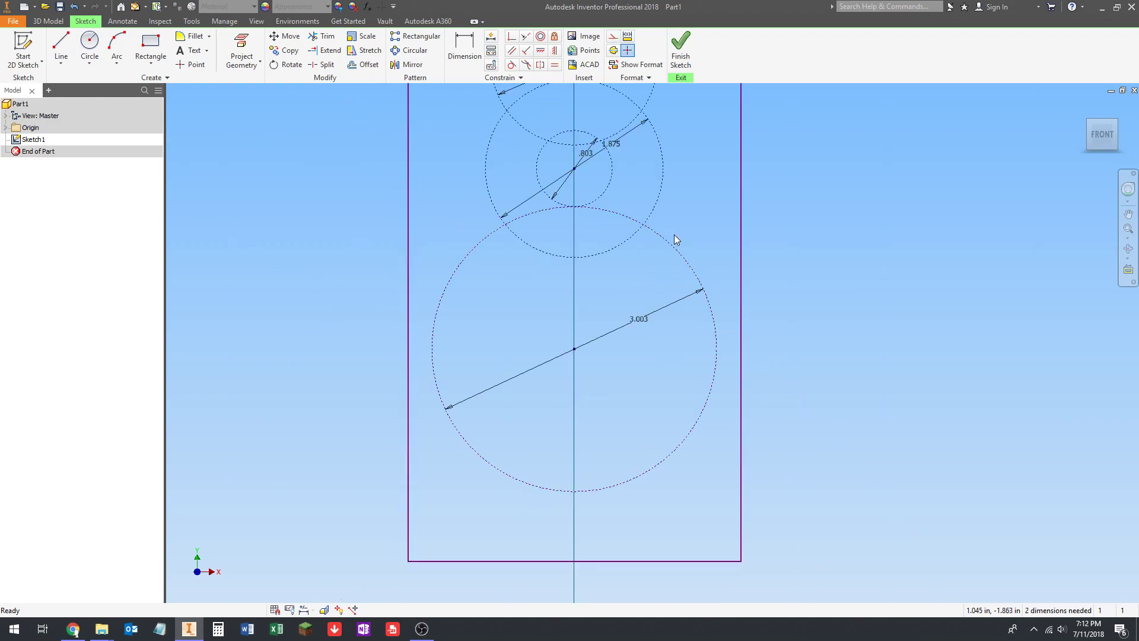
pyautogui.press('F2')
pyautogui.scroll(-2, 676, 240)
pyautogui.moveTo(687, 254); pyautogui.dragTo(682, 253)
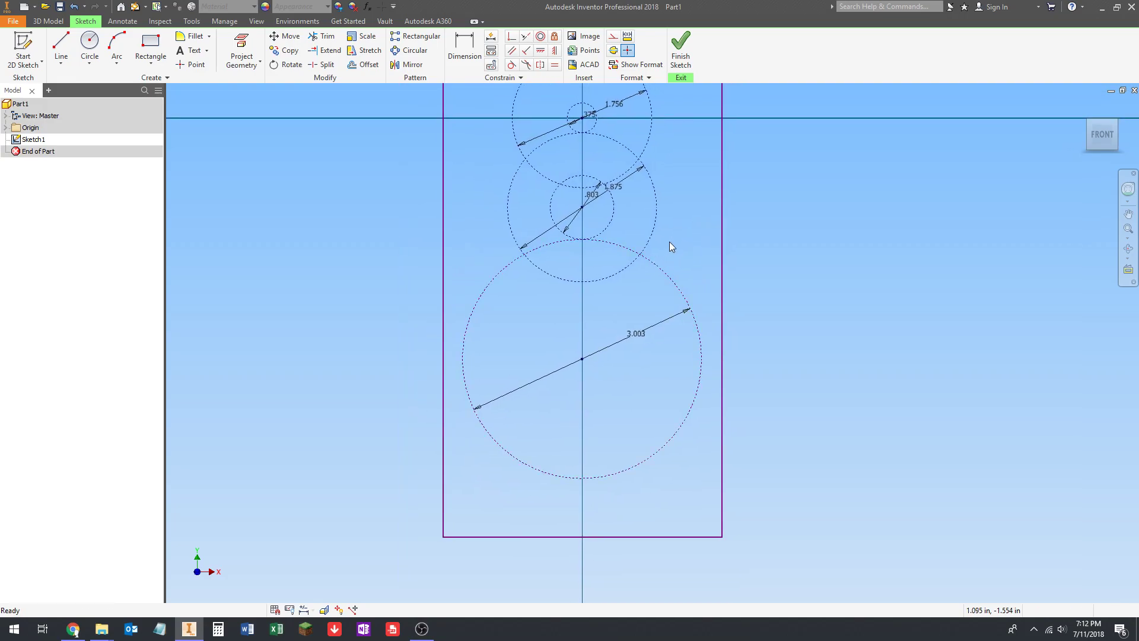
# Step: Draw a 3.1 in diameter construction circle concentric with the 3.003 in circle
pyautogui.click(614, 38)
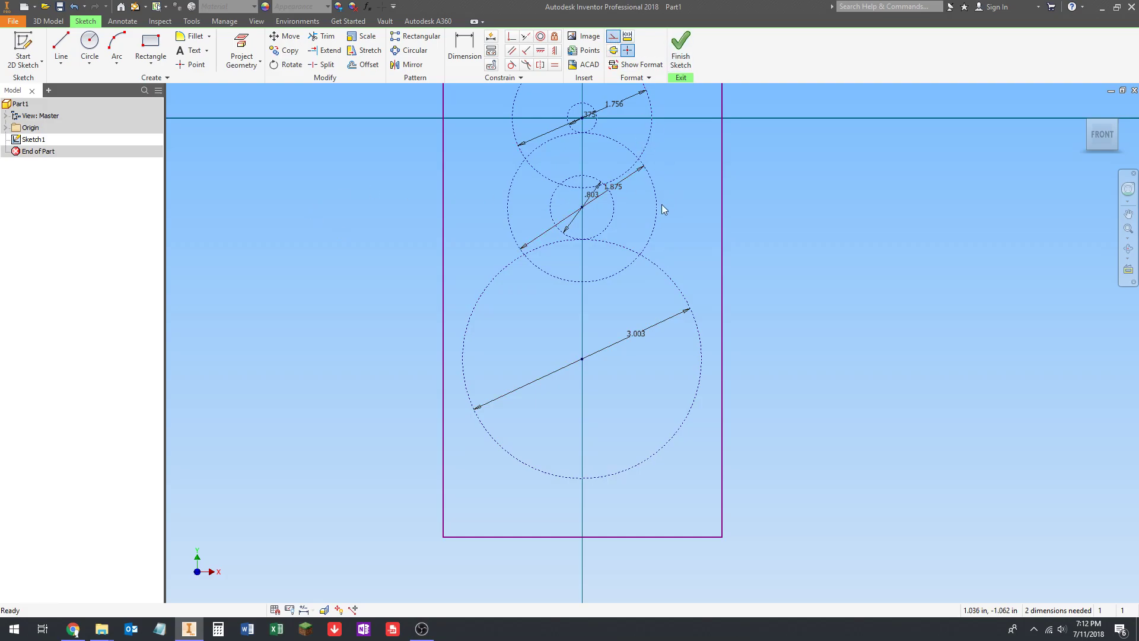
pyautogui.click(90, 41)
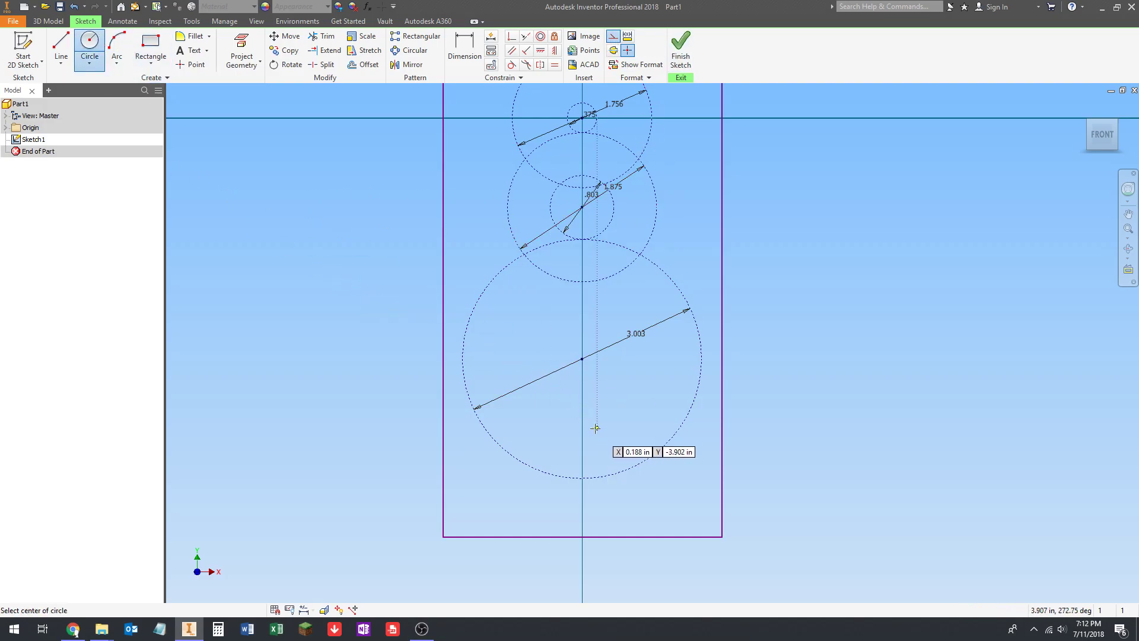
pyautogui.click(583, 359)
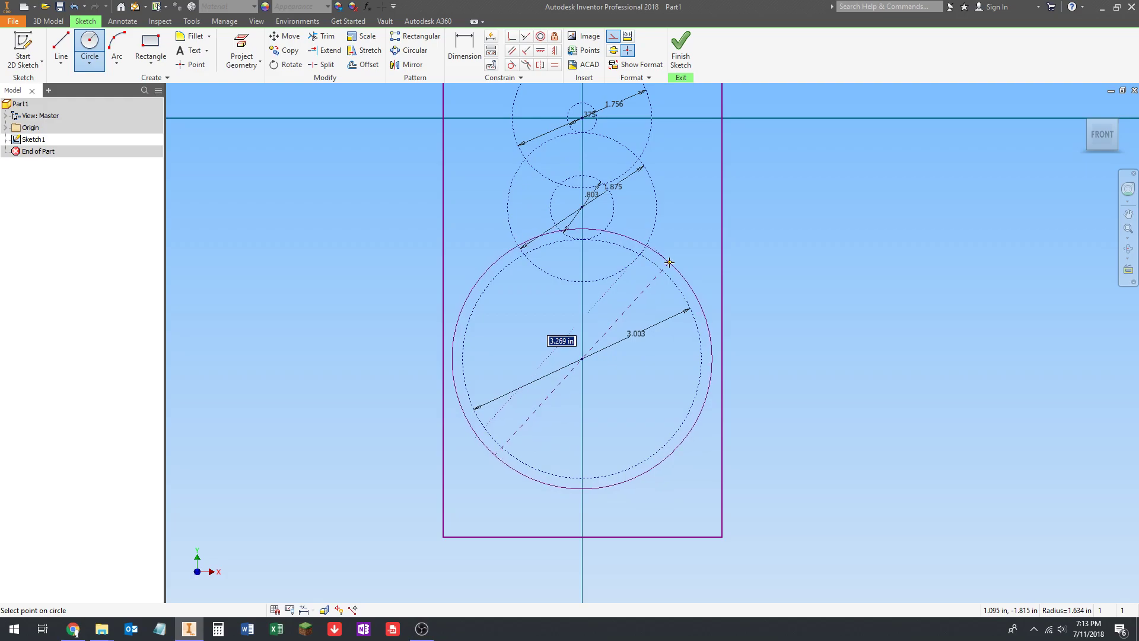
pyautogui.write('6')
pyautogui.press('Return')
pyautogui.press('Escape')
# Step: Examine the gap between the 3.1 in circle, its neighbouring gear circles and the rectangle's edges
pyautogui.scroll(-6, 657, 241)
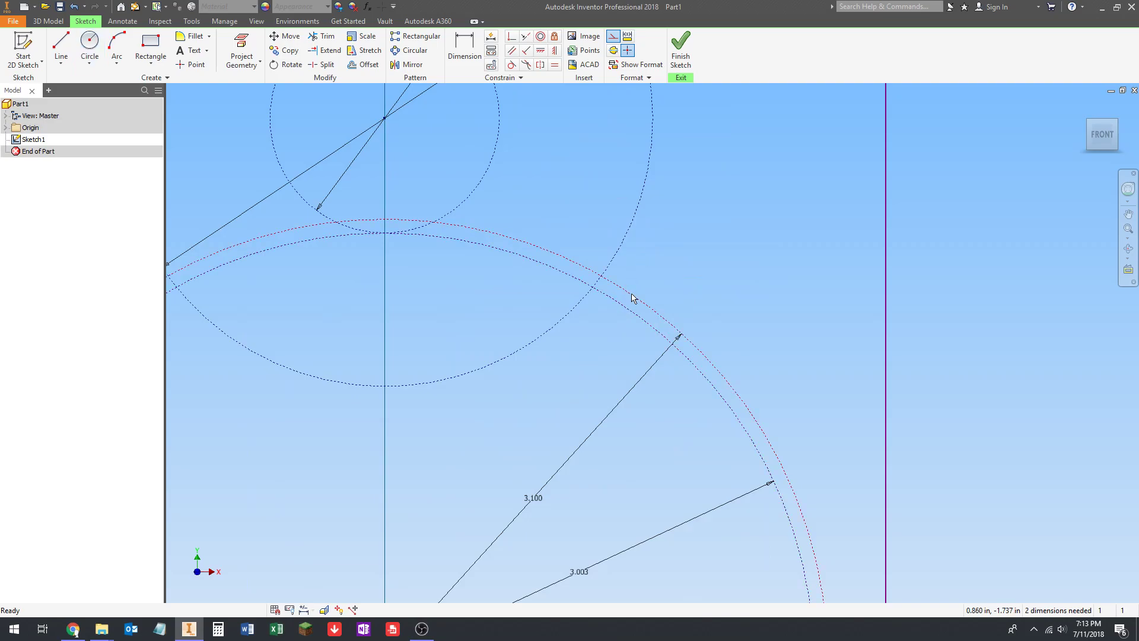
pyautogui.scroll(3, 693, 269)
pyautogui.scroll(-2, 745, 230)
pyautogui.scroll(4, 712, 240)
pyautogui.scroll(3, 698, 226)
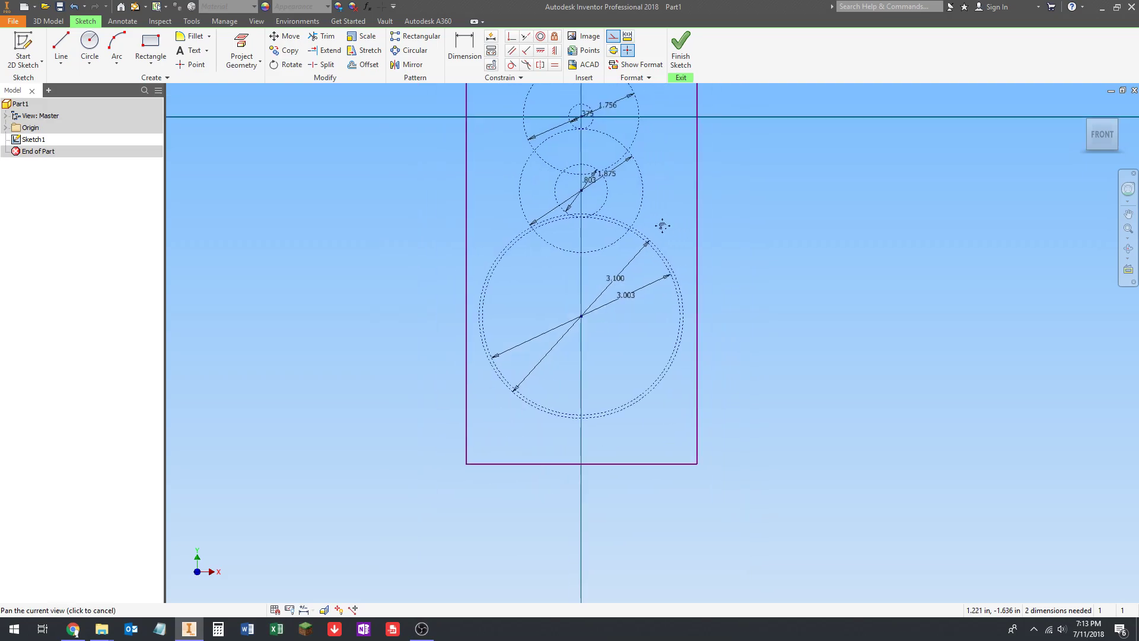
pyautogui.click(685, 282)
pyautogui.scroll(3, 685, 262)
pyautogui.scroll(-6, 639, 232)
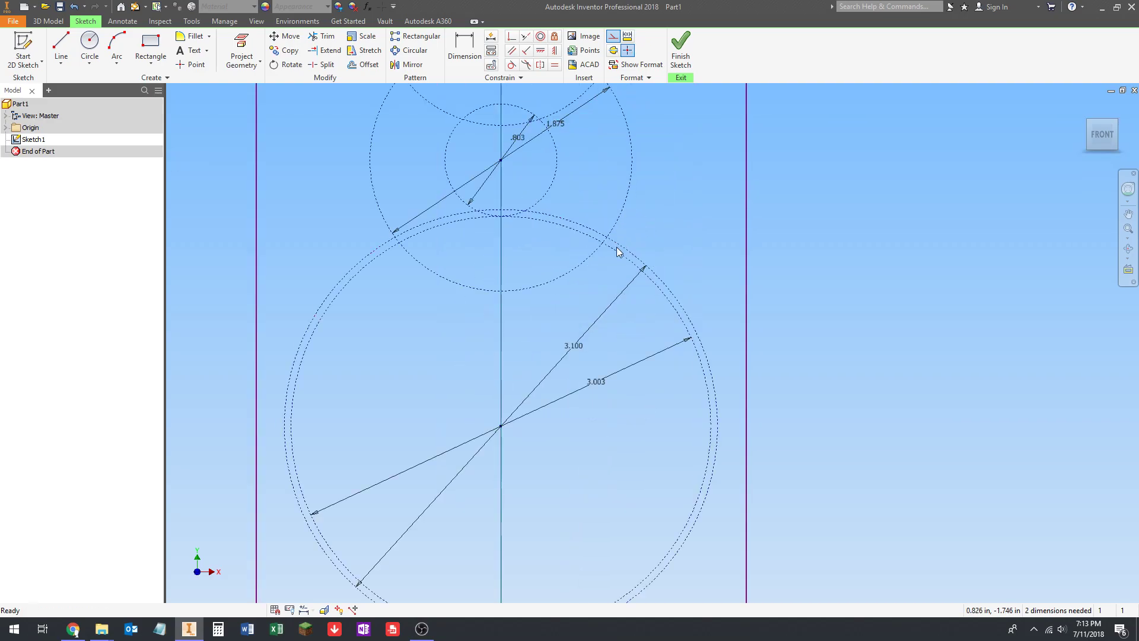
pyautogui.scroll(3, 648, 235)
pyautogui.moveTo(656, 228)
pyautogui.mouseDown(button='middle')
pyautogui.moveTo(647, 235)
pyautogui.moveTo(672, 229)
pyautogui.moveTo(666, 243)
pyautogui.mouseUp(button='middle')
pyautogui.scroll(3, 666, 244)
pyautogui.scroll(-4, 665, 245)
pyautogui.scroll(2, 652, 232)
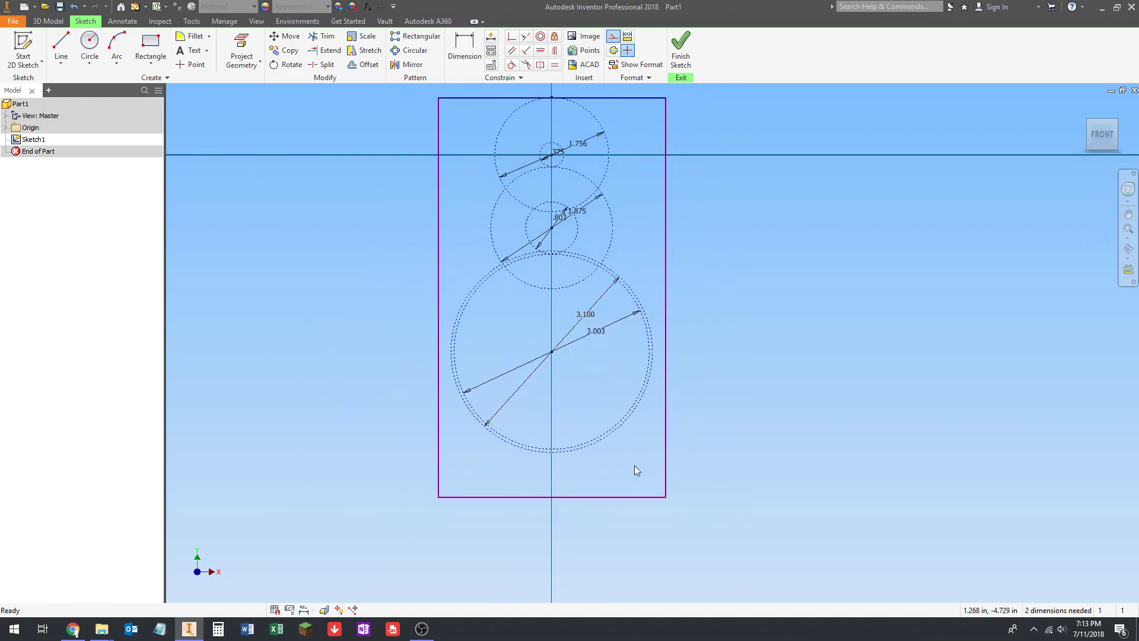
pyautogui.scroll(1, 635, 464)
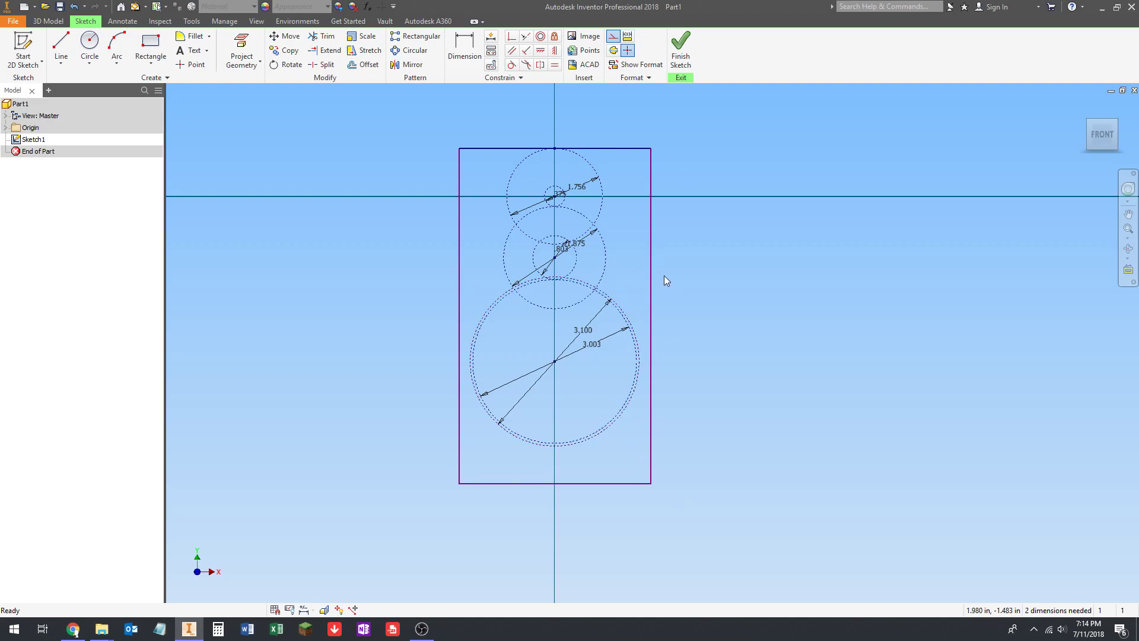
# Step: Dimension the width of the rectangle along its top edge and set it to 3.25 in
pyautogui.press('d')
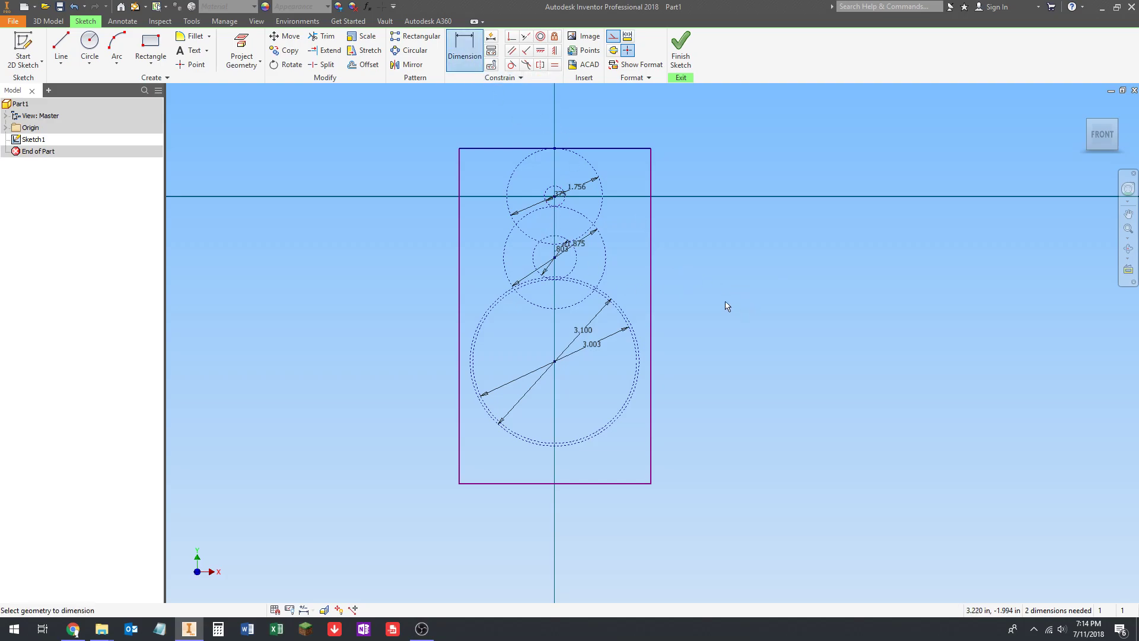
pyautogui.click(610, 148)
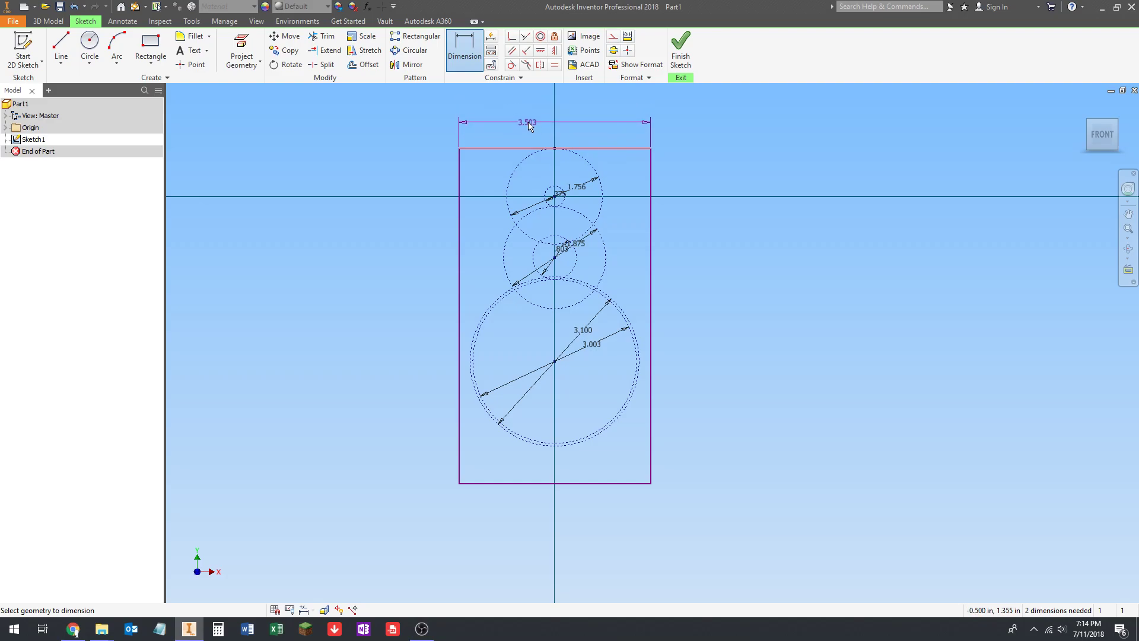
pyautogui.click(515, 113)
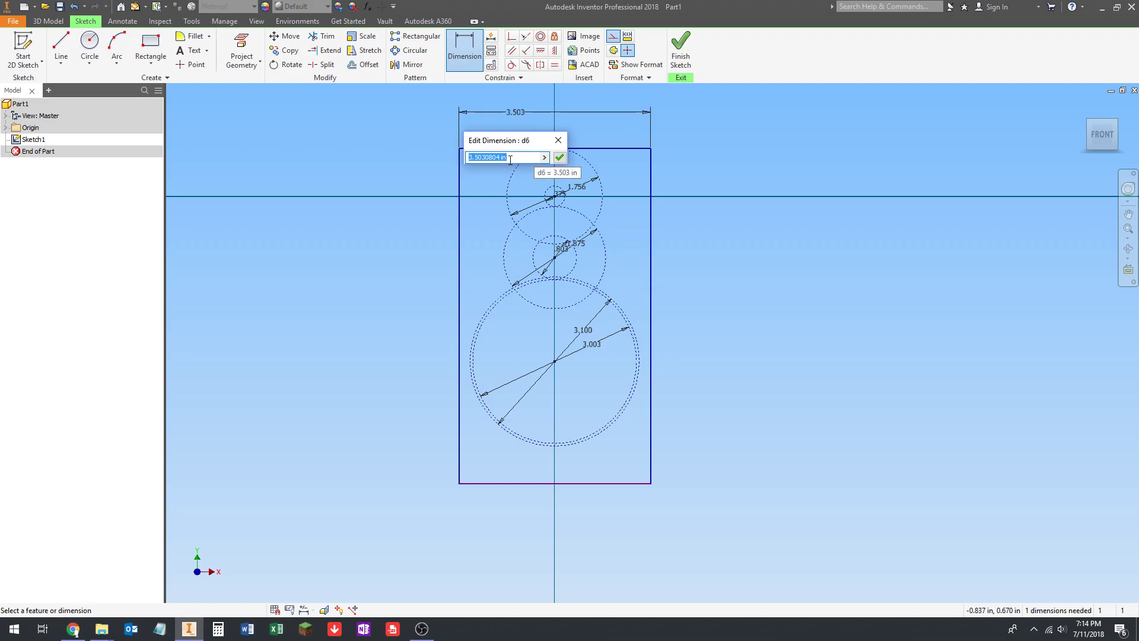
pyautogui.write('3.25')
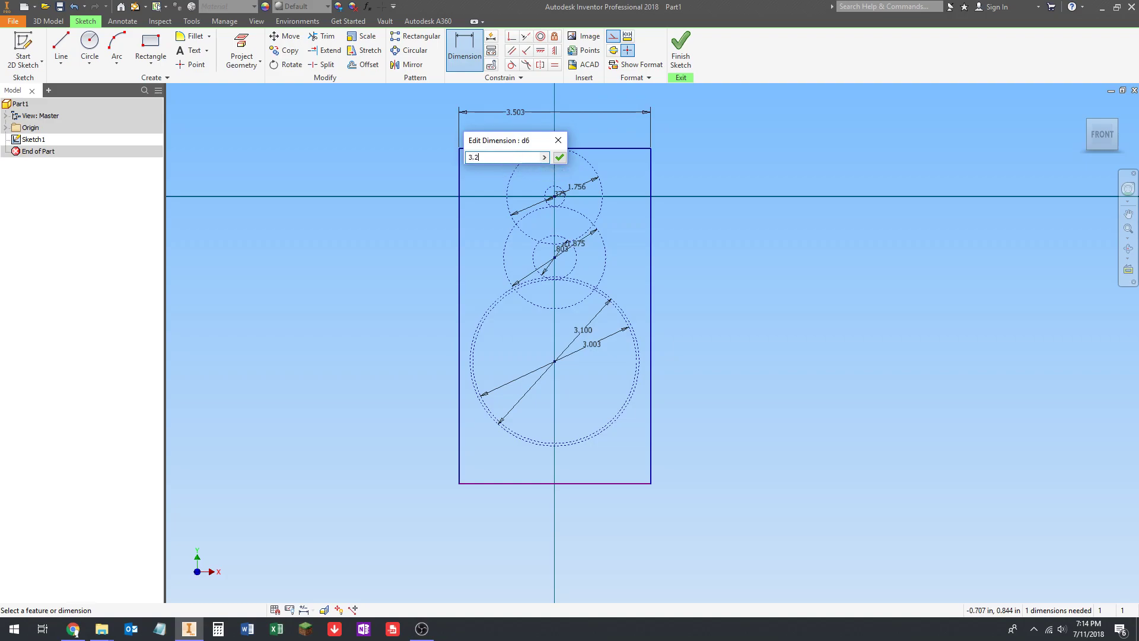
pyautogui.click(559, 157)
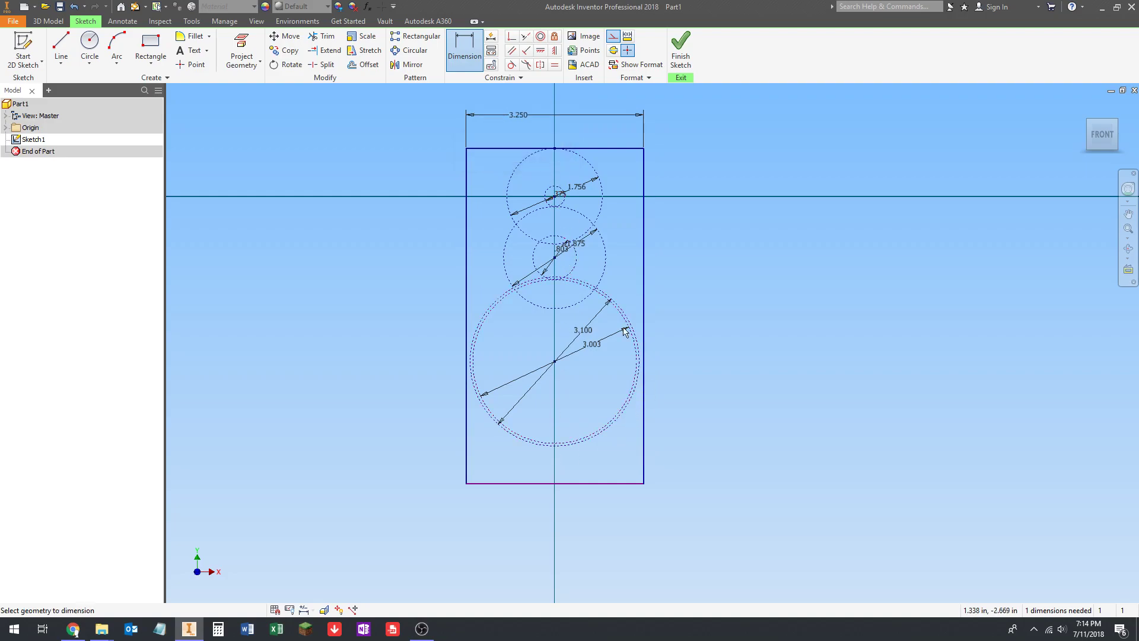
# Step: Dimension the height of the rectangle along its right edge and set it to 5.5 in
pyautogui.scroll(2, 465, 363)
pyautogui.scroll(6, 464, 363)
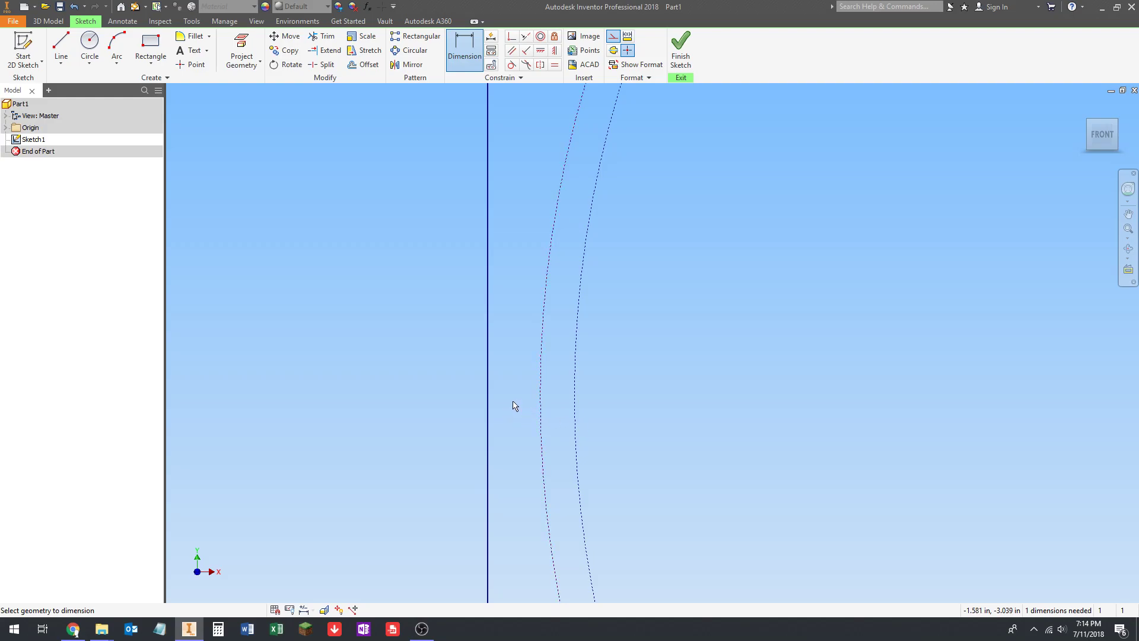
pyautogui.scroll(-8, 480, 407)
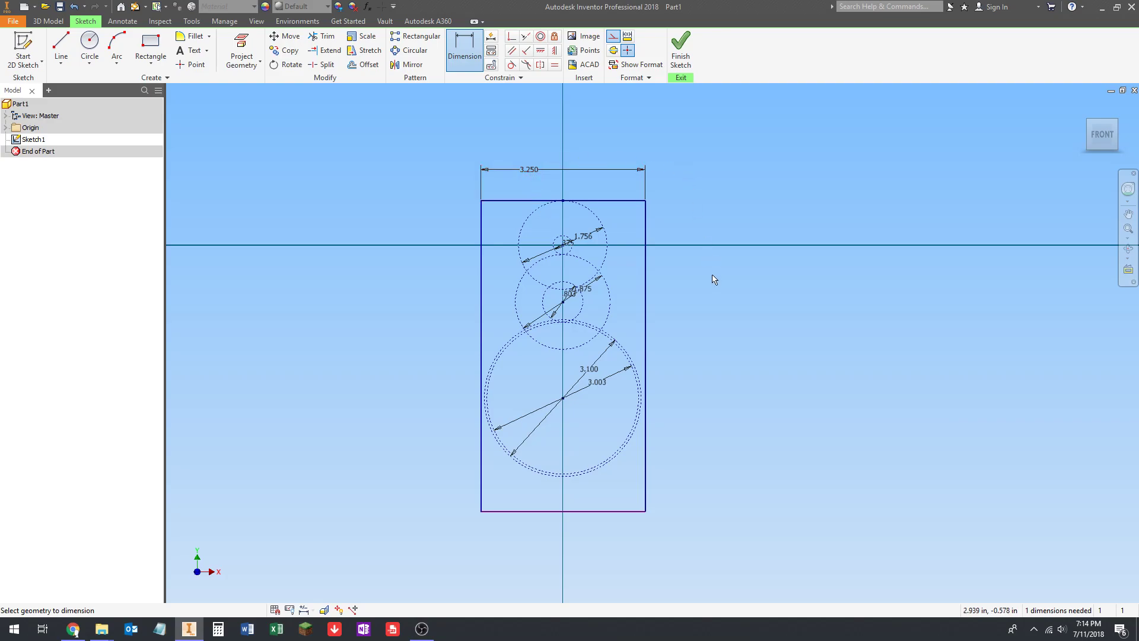
pyautogui.moveTo(664, 346); pyautogui.dragTo(637, 332, button='middle')
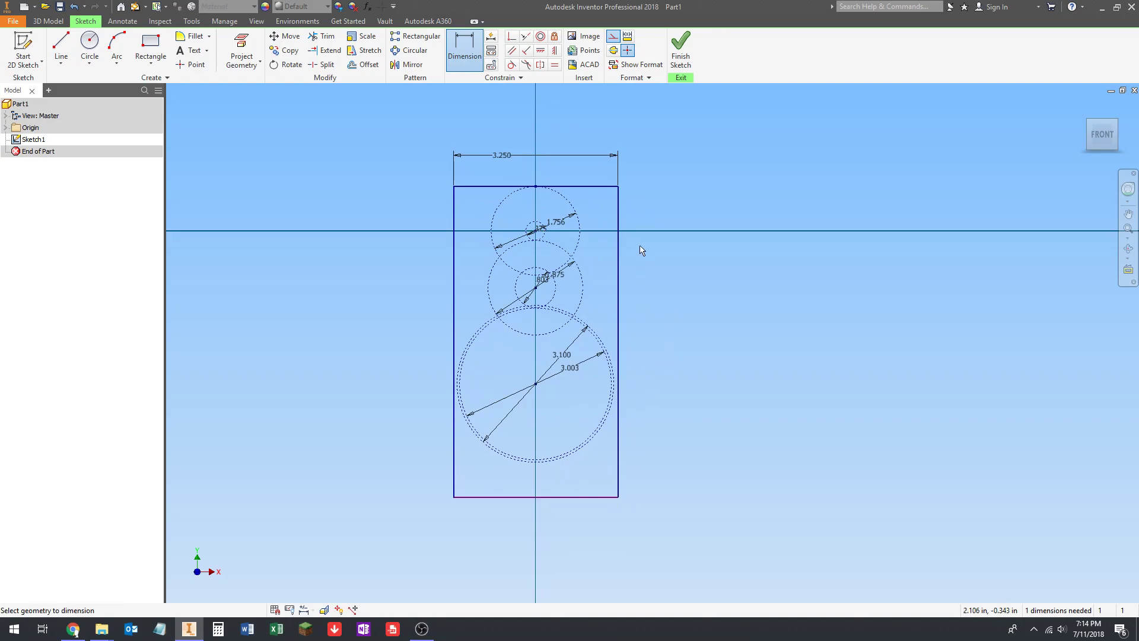
pyautogui.click(617, 314)
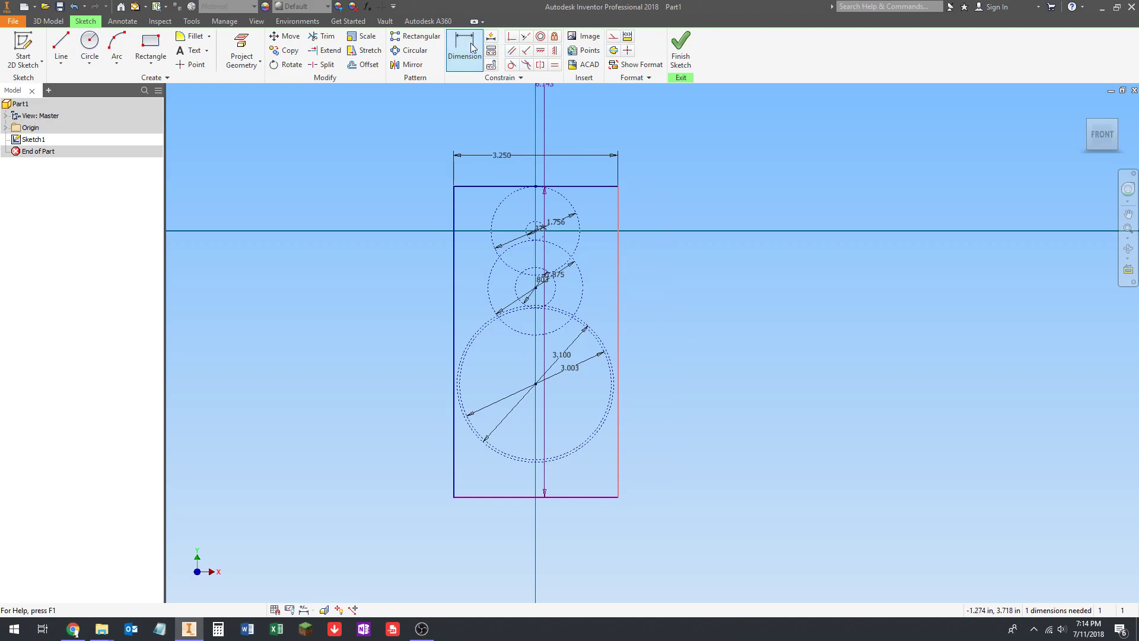
pyautogui.click(653, 336)
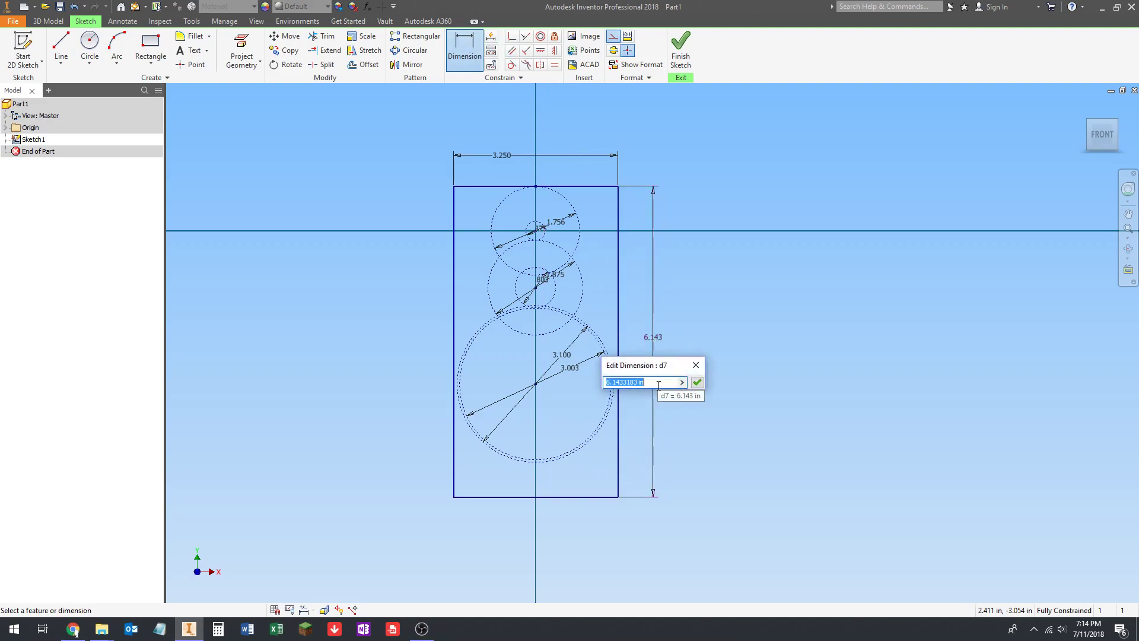
pyautogui.write('5.5')
pyautogui.press('Return')
# Step: Check the clearance between the 3.1 in circle and the rectangle's bottom edge
pyautogui.scroll(4, 556, 465)
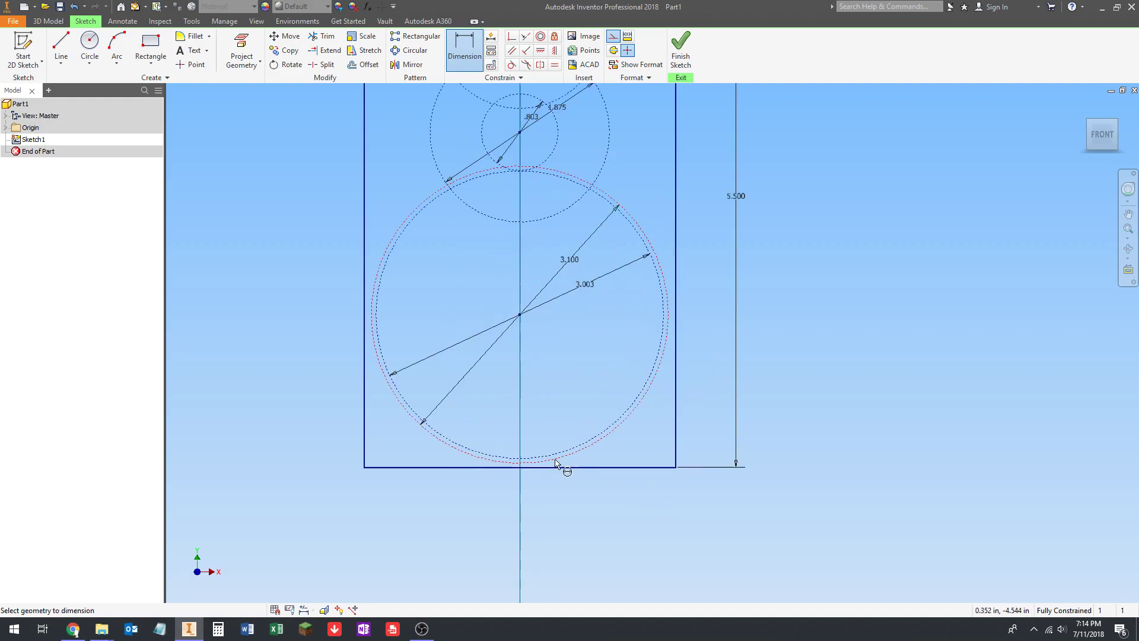
pyautogui.scroll(-1, 538, 484)
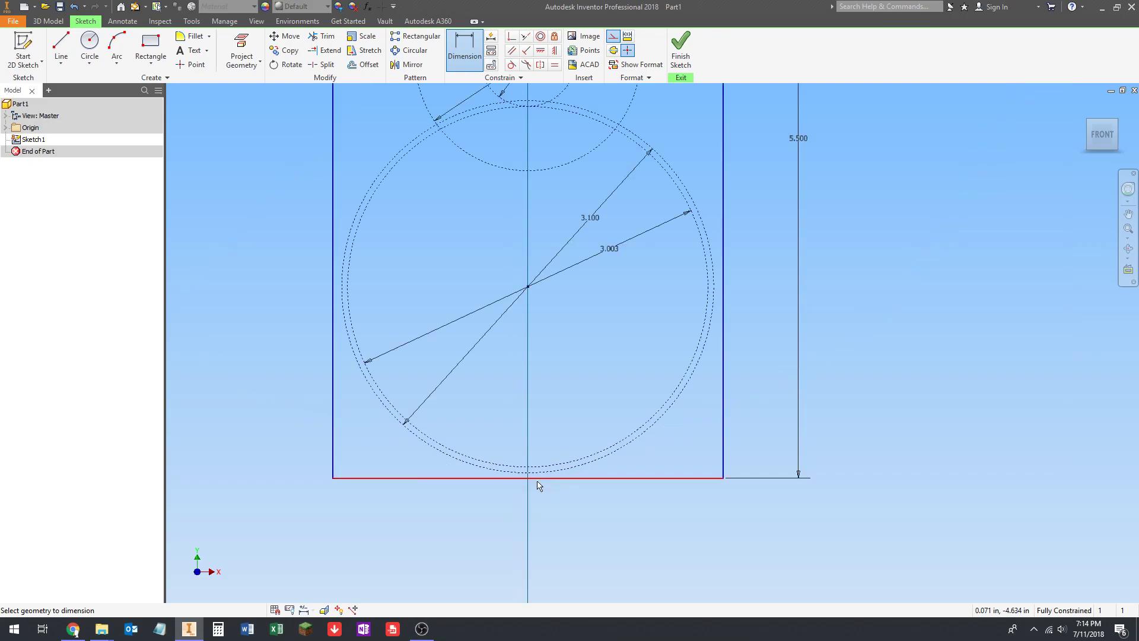
pyautogui.scroll(-2, 538, 483)
pyautogui.scroll(-2, 662, 324)
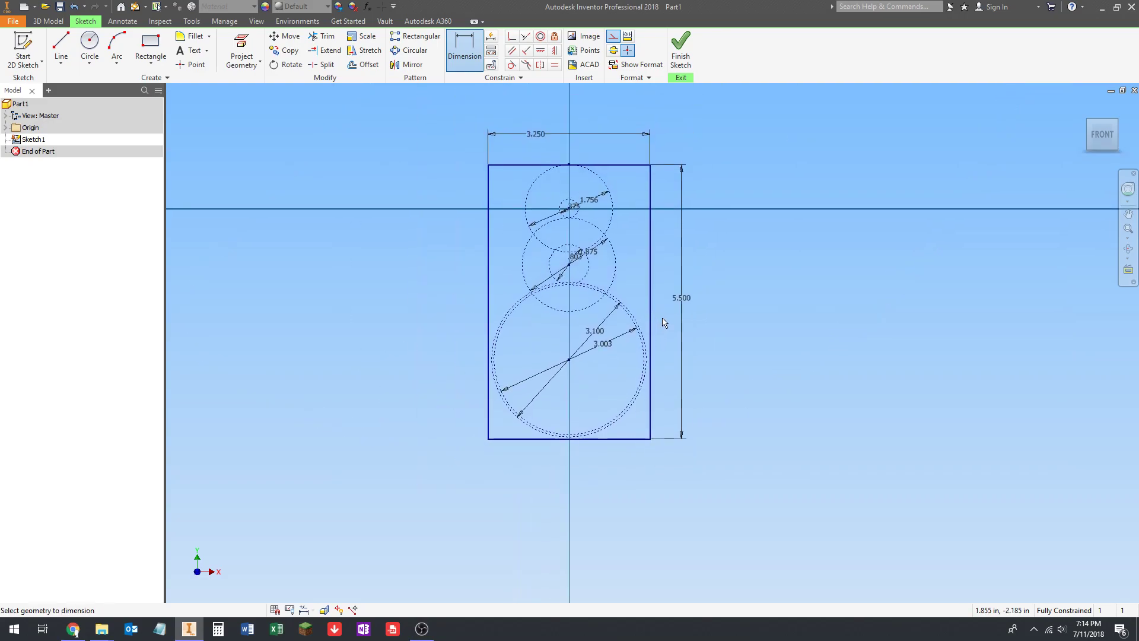
pyautogui.scroll(3, 635, 310)
pyautogui.scroll(-2, 634, 308)
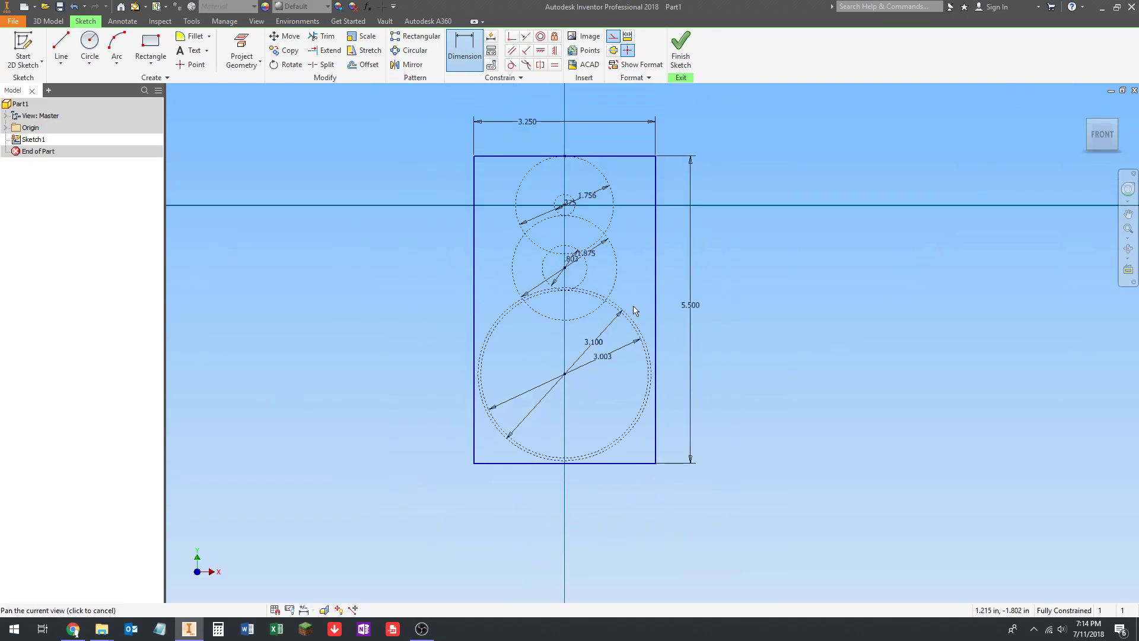
pyautogui.moveTo(630, 256); pyautogui.dragTo(623, 281, button='middle')
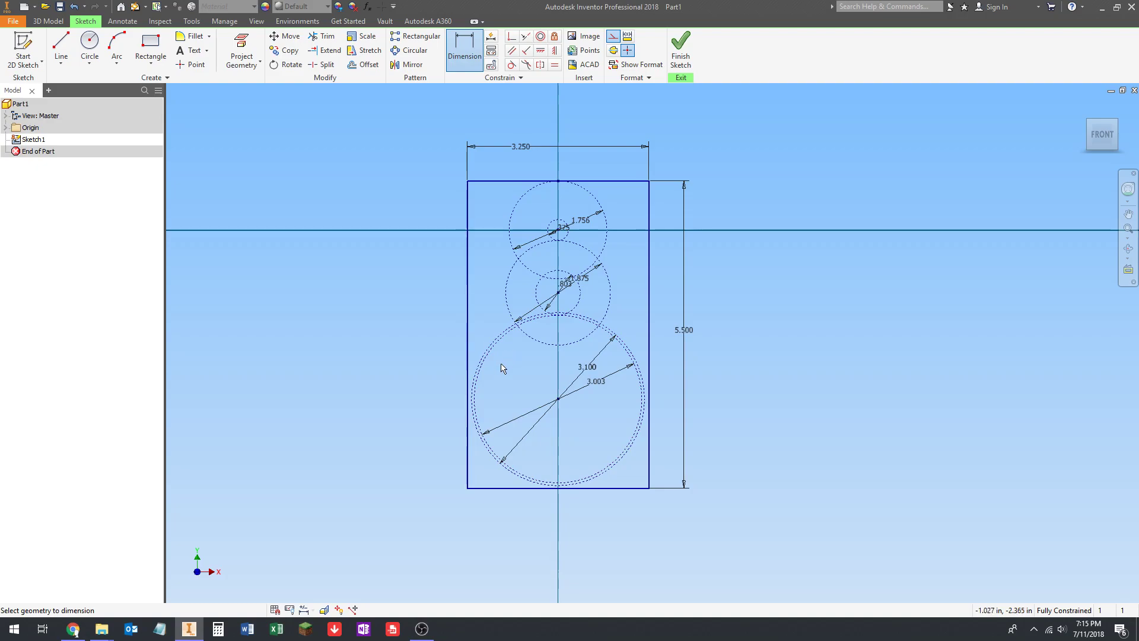
# Step: Examine how the gear circles fit inside the rectangle and where the 0.803 in circle meets the 3.003 in circle
pyautogui.scroll(3, 509, 353)
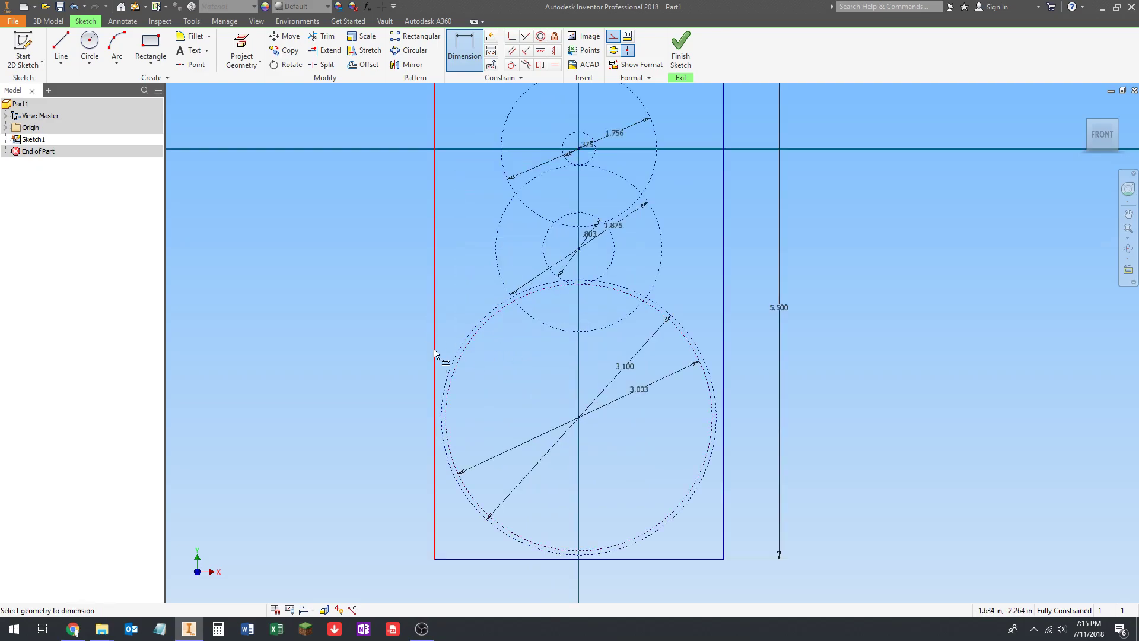
pyautogui.scroll(-2, 495, 347)
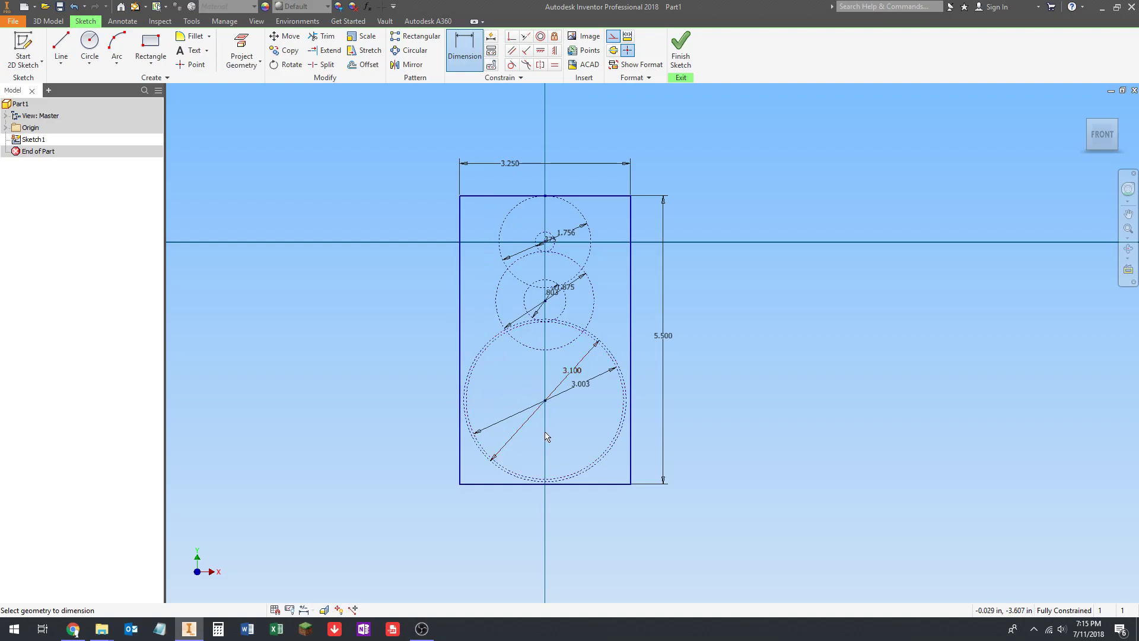
pyautogui.moveTo(611, 318); pyautogui.dragTo(617, 243, button='middle')
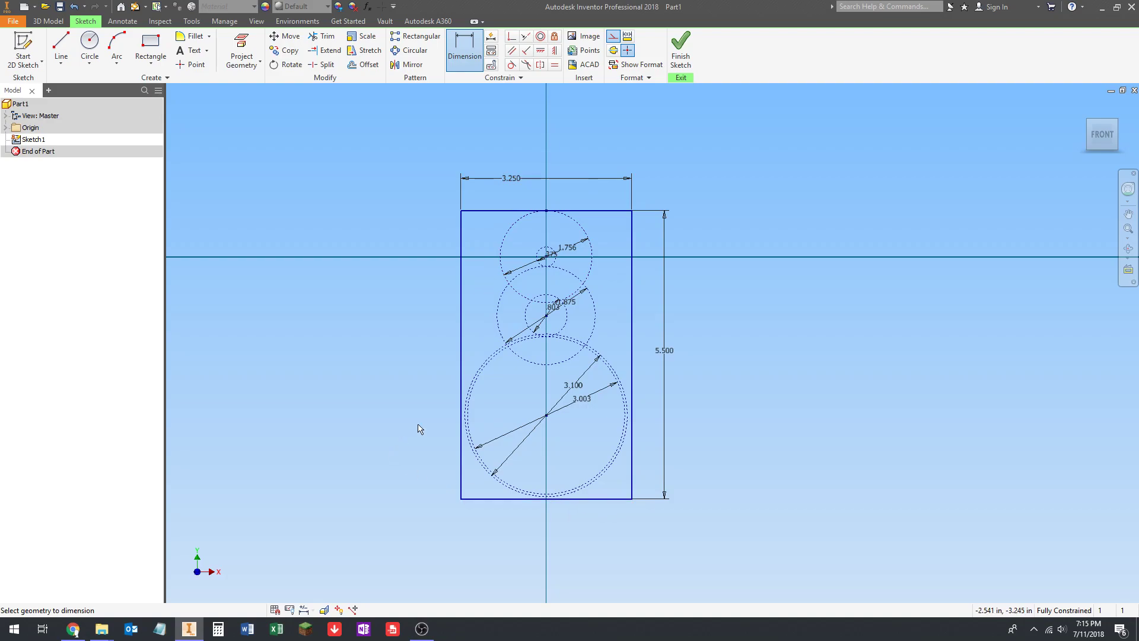
pyautogui.moveTo(400, 407); pyautogui.dragTo(394, 412, button='middle')
pyautogui.moveTo(400, 291); pyautogui.dragTo(392, 305, button='middle')
pyautogui.press('Escape')
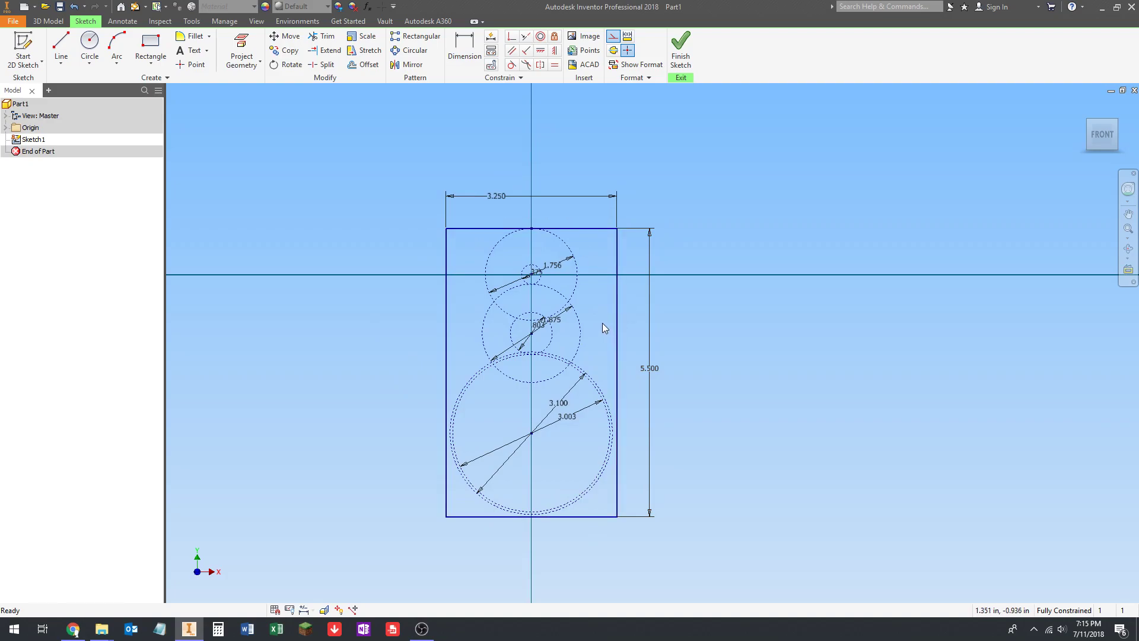
pyautogui.moveTo(590, 351); pyautogui.dragTo(604, 329, button='middle')
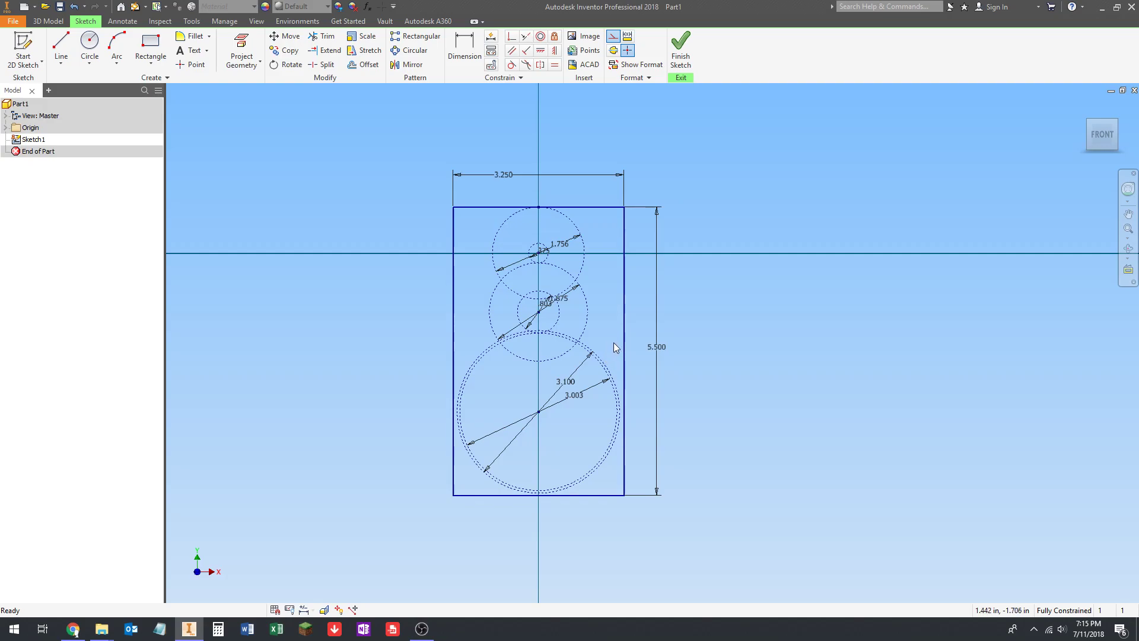
pyautogui.scroll(5, 534, 331)
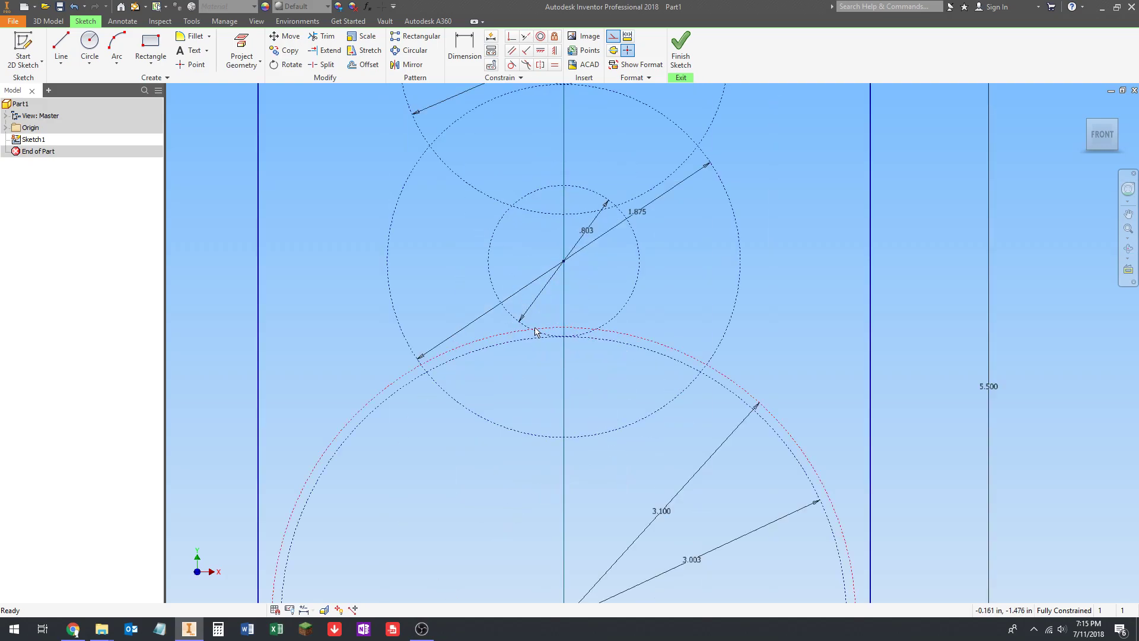
pyautogui.scroll(-5, 586, 348)
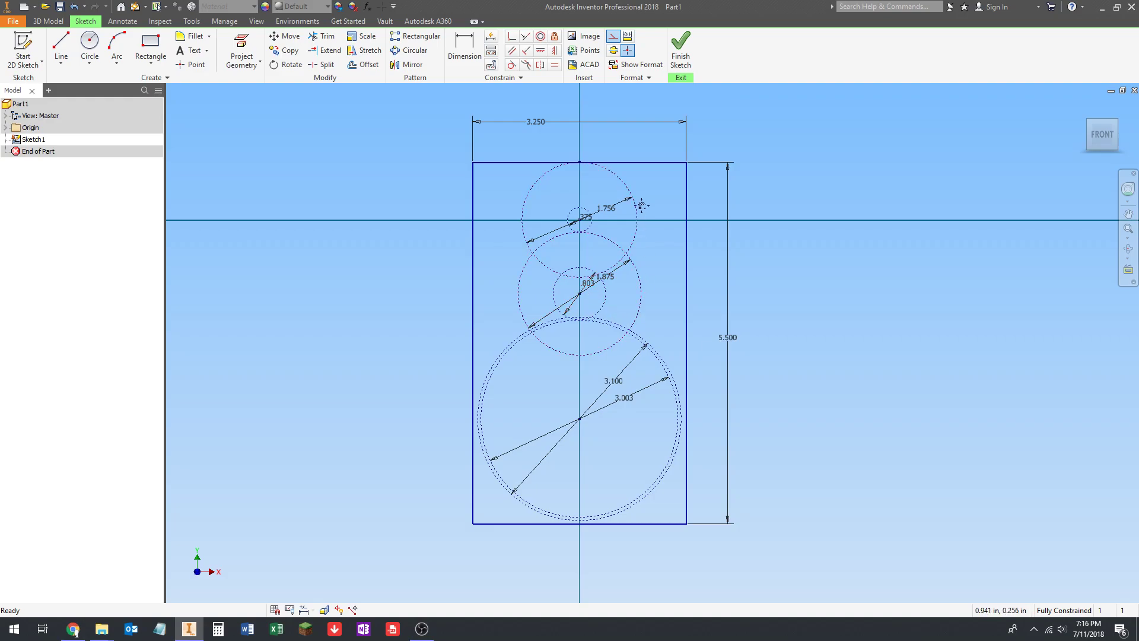
pyautogui.moveTo(640, 174); pyautogui.dragTo(640, 181, button='middle')
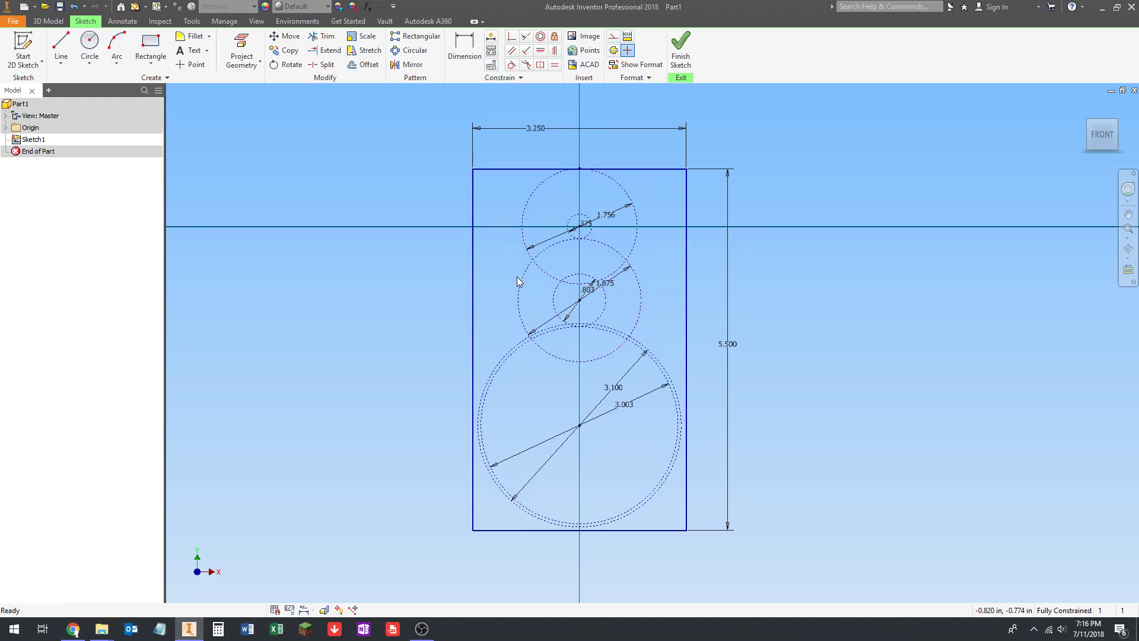
# Step: Draw a solid circle of 18 mm diameter centred on the uppermost gear circles
pyautogui.click(88, 69)
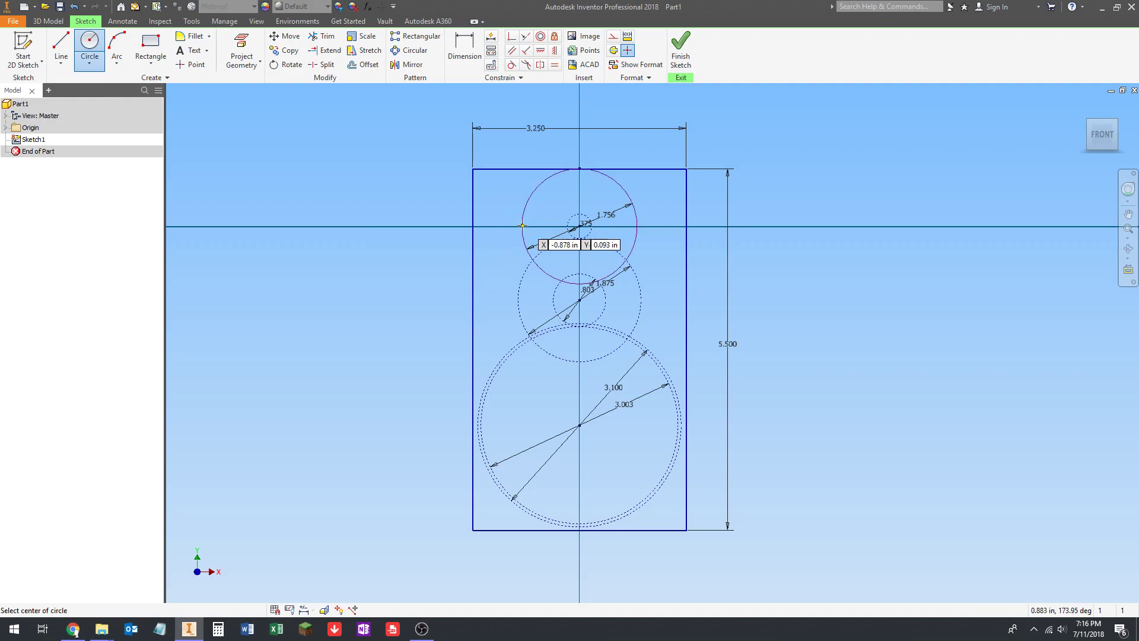
pyautogui.click(579, 226)
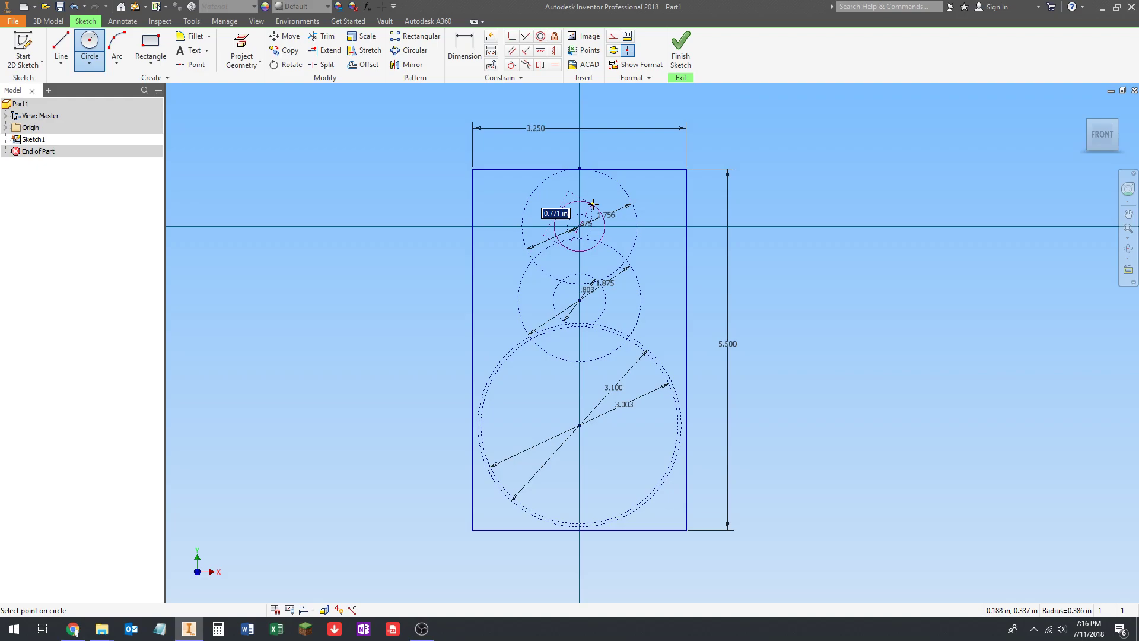
pyautogui.write('18mm')
pyautogui.press('Return')
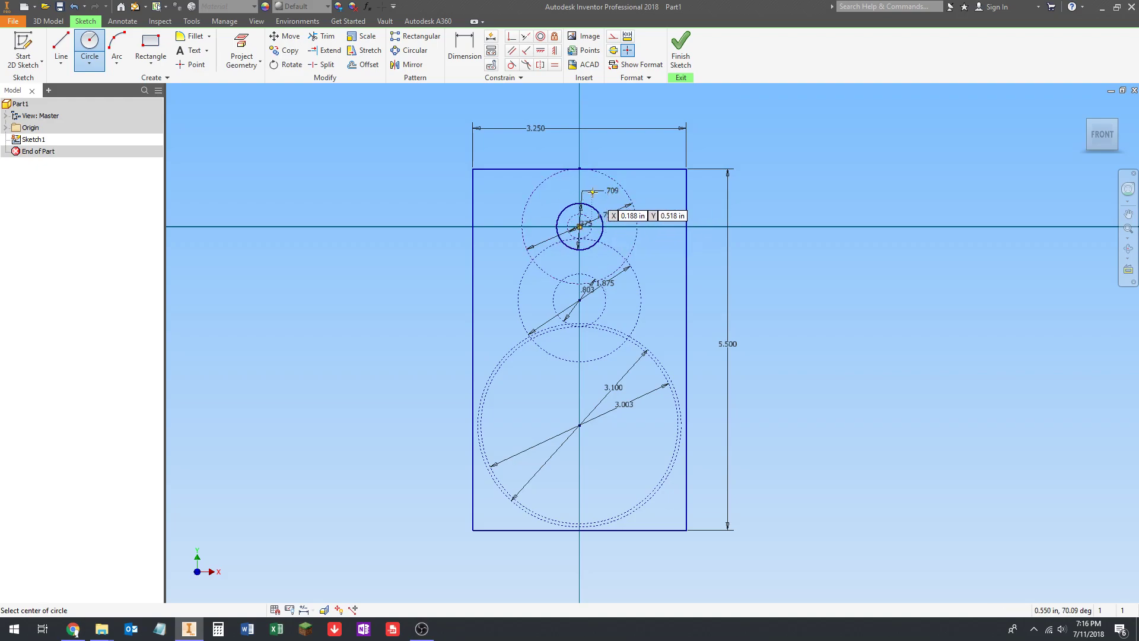
# Step: Draw a solid circle of 1.125 in diameter centred on the middle gear circles
pyautogui.moveTo(665, 239)
pyautogui.mouseDown(button='middle')
pyautogui.moveTo(671, 230)
pyautogui.moveTo(679, 242)
pyautogui.mouseUp(button='middle')
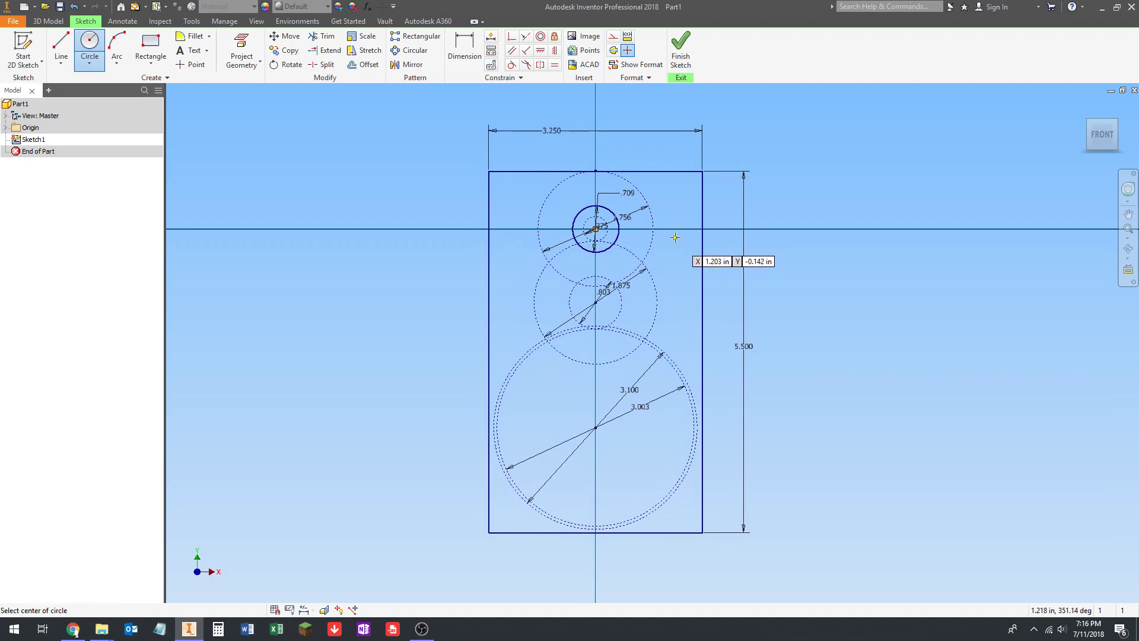
pyautogui.moveTo(675, 236); pyautogui.dragTo(677, 231, button='middle')
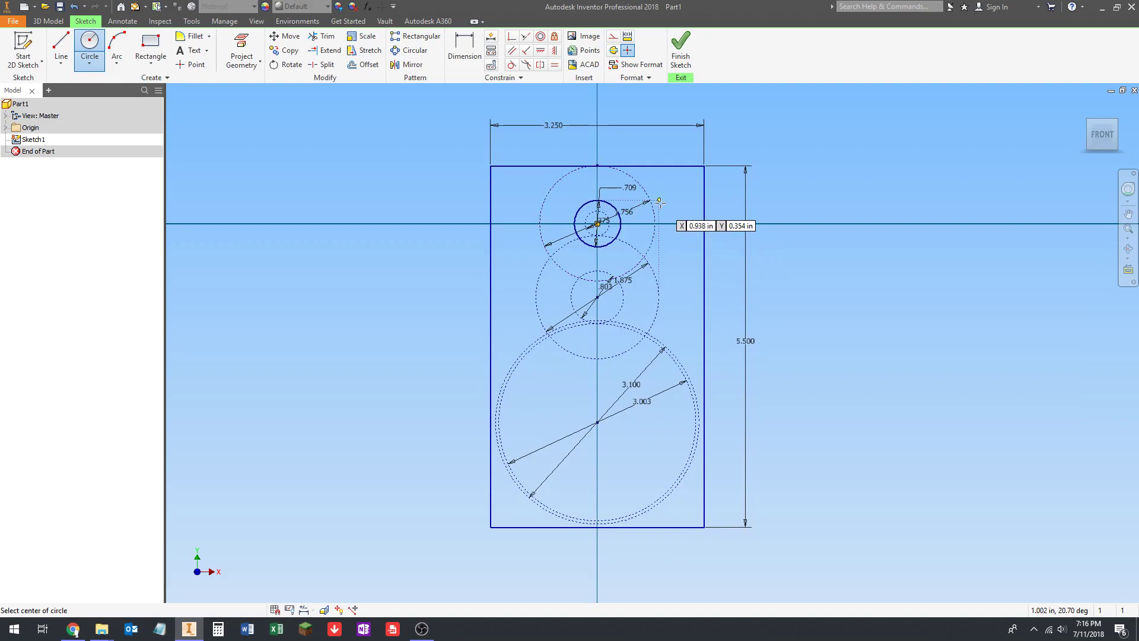
pyautogui.moveTo(678, 209); pyautogui.dragTo(692, 201, button='middle')
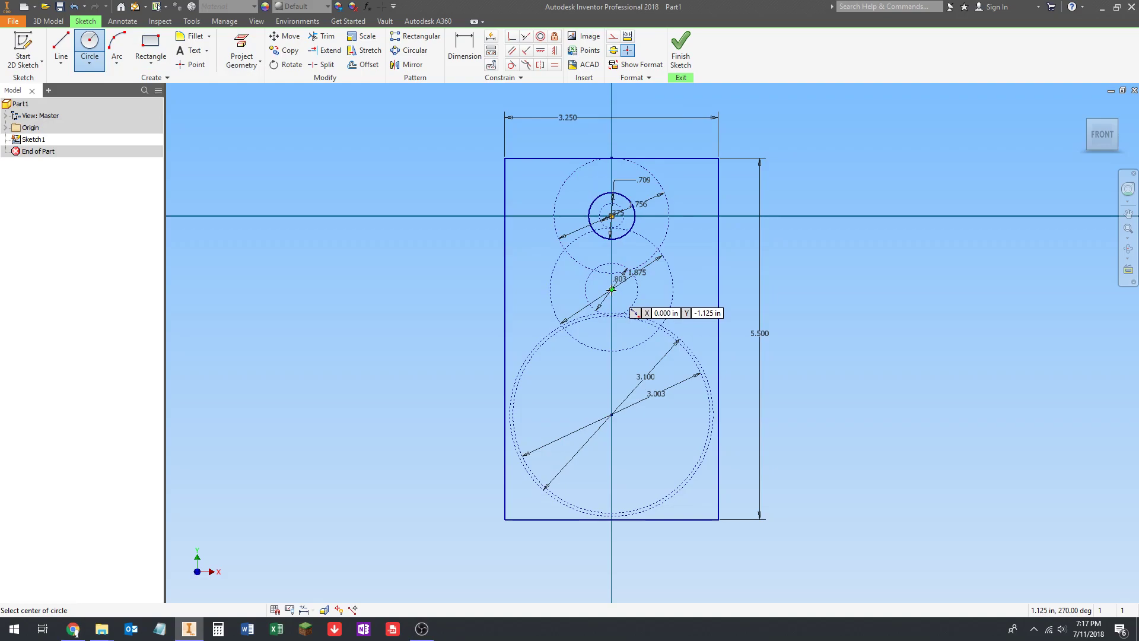
pyautogui.click(611, 290)
pyautogui.write('1.125')
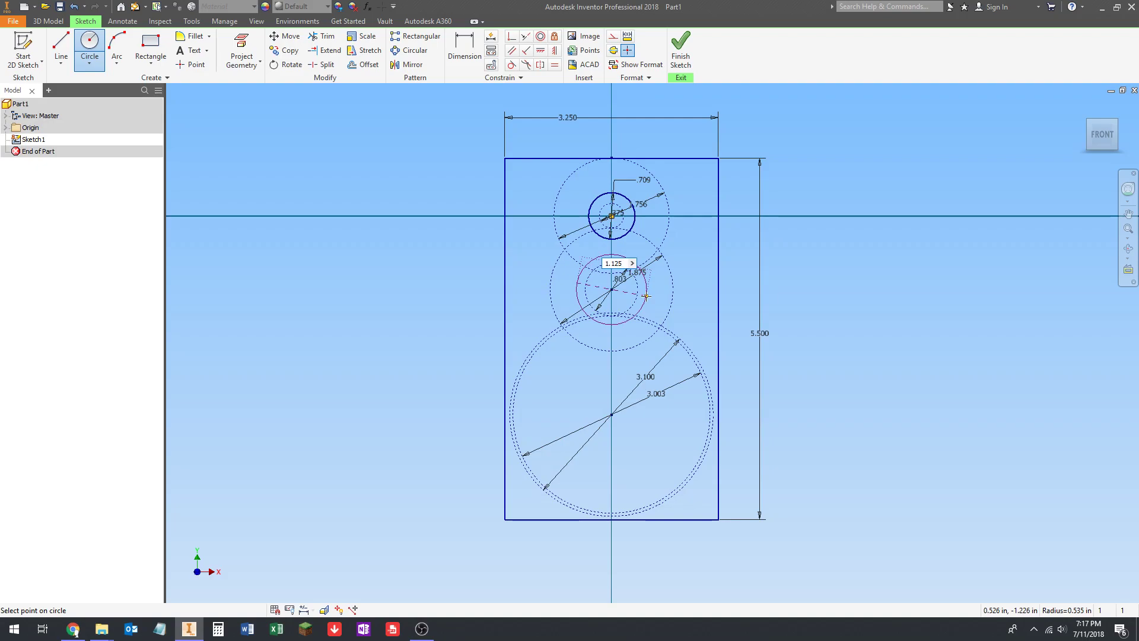
pyautogui.press('Return')
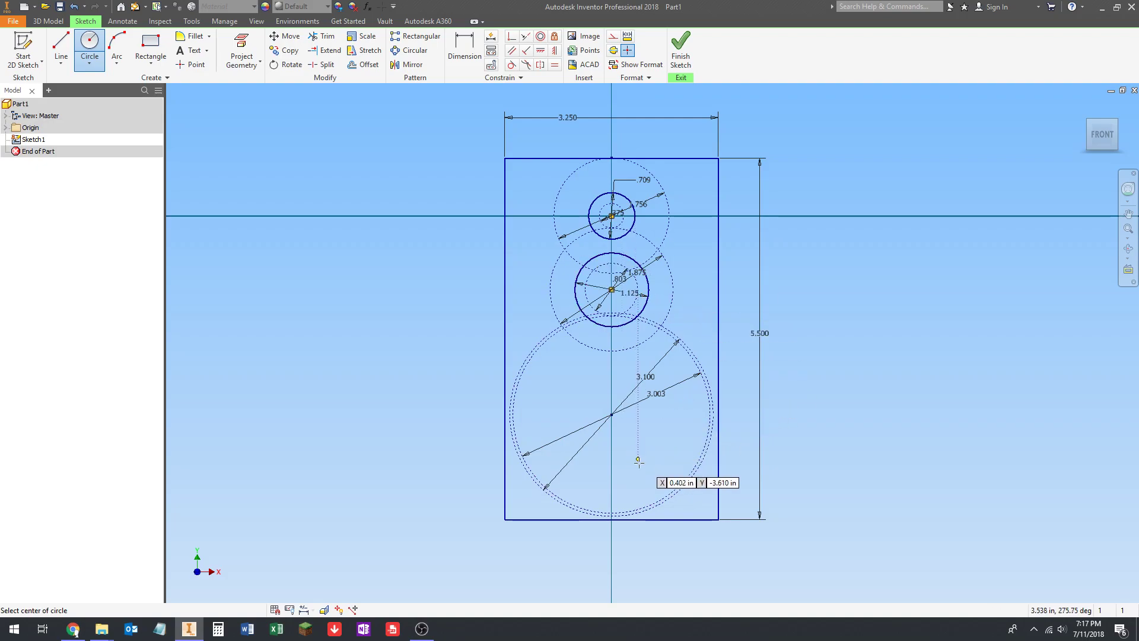
# Step: Draw a solid circle of 1.125 in diameter centred on the lowest, largest gear circles and end the Circle command
pyautogui.click(611, 414)
pyautogui.write('1.1')
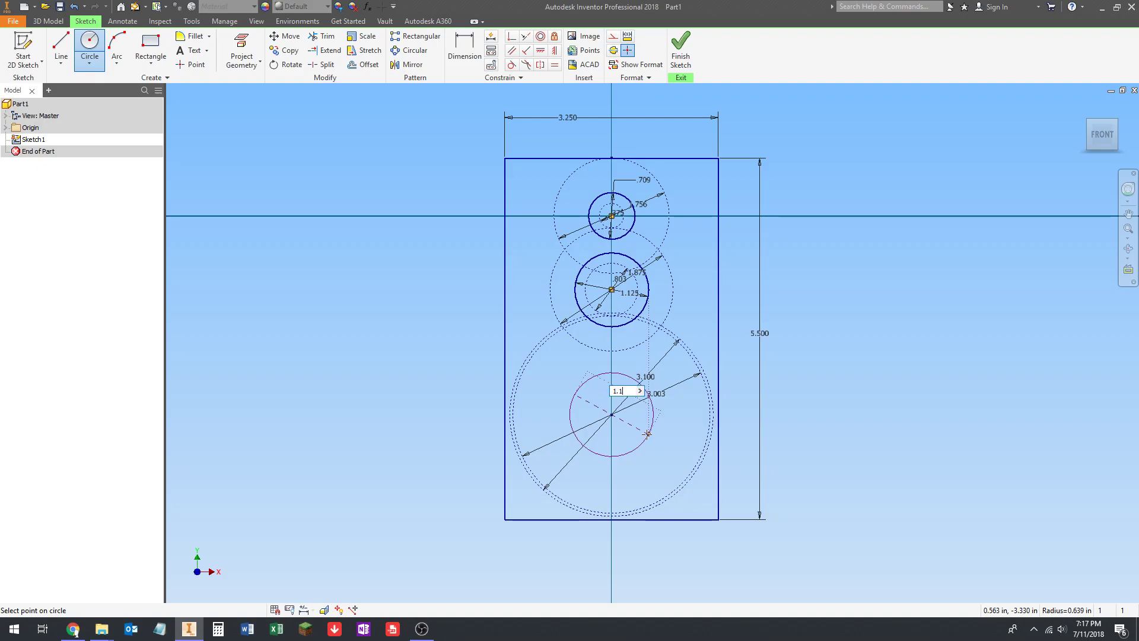
pyautogui.write('25')
pyautogui.press('Return')
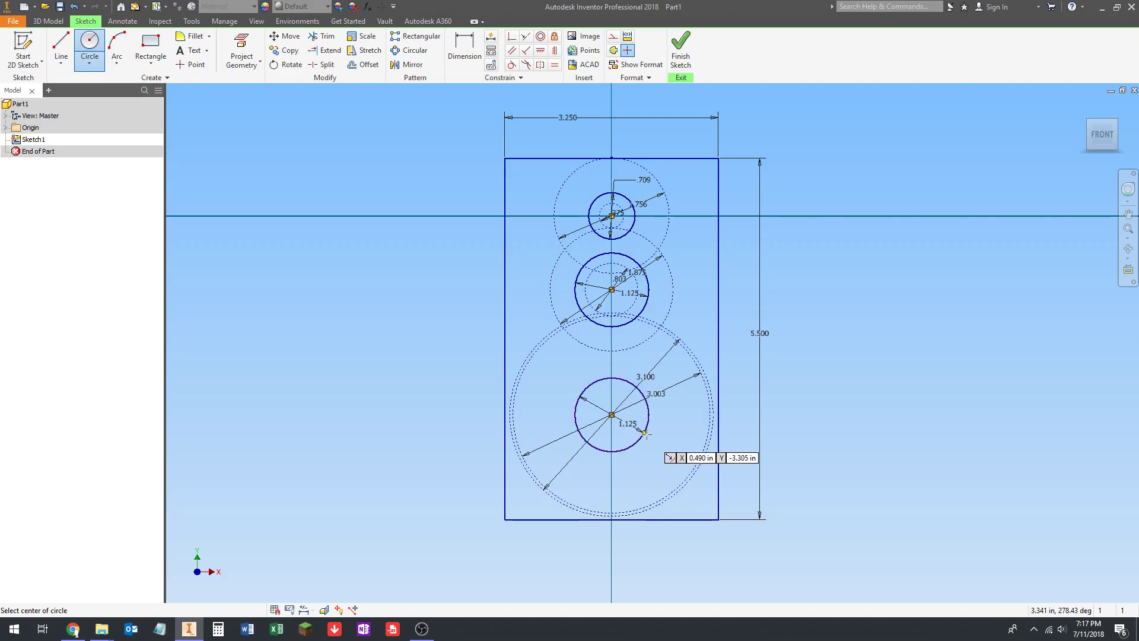
pyautogui.press('Escape')
pyautogui.moveTo(449, 237); pyautogui.dragTo(431, 229, button='middle')
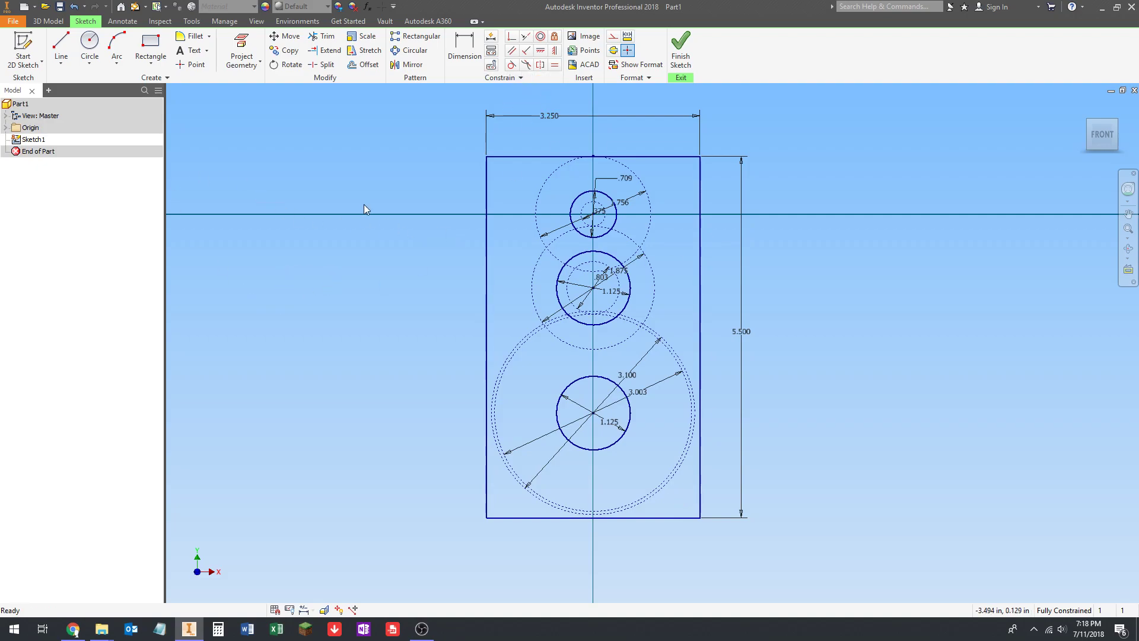
# Step: Switch to construction geometry and offset the outer rectangle inward by 0.25 in
pyautogui.click(612, 37)
pyautogui.click(364, 65)
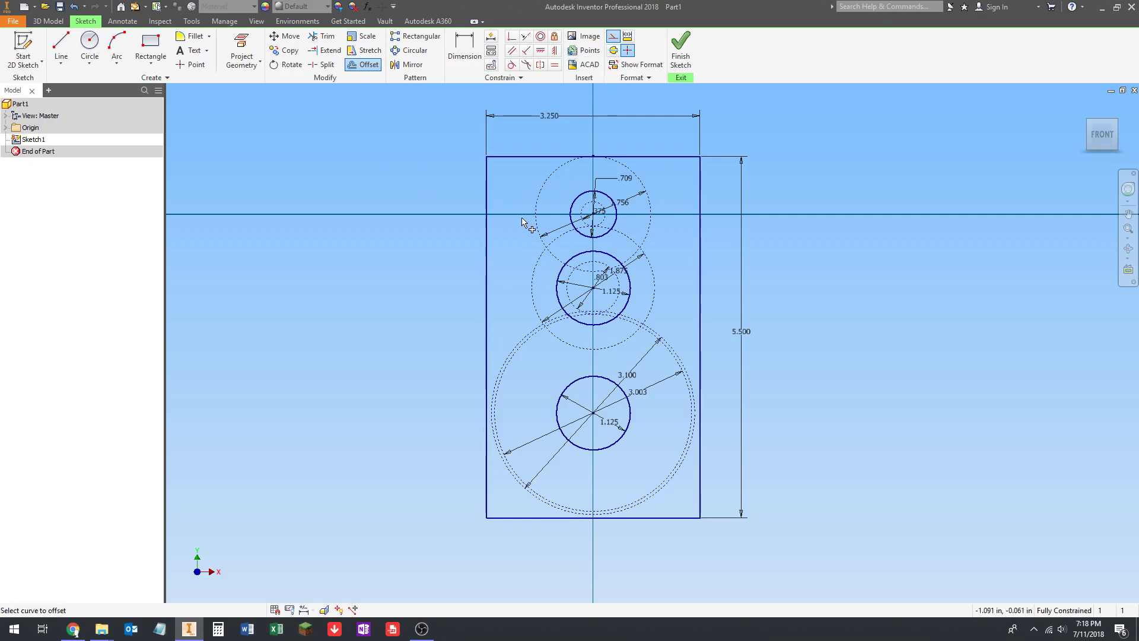
pyautogui.click(507, 159)
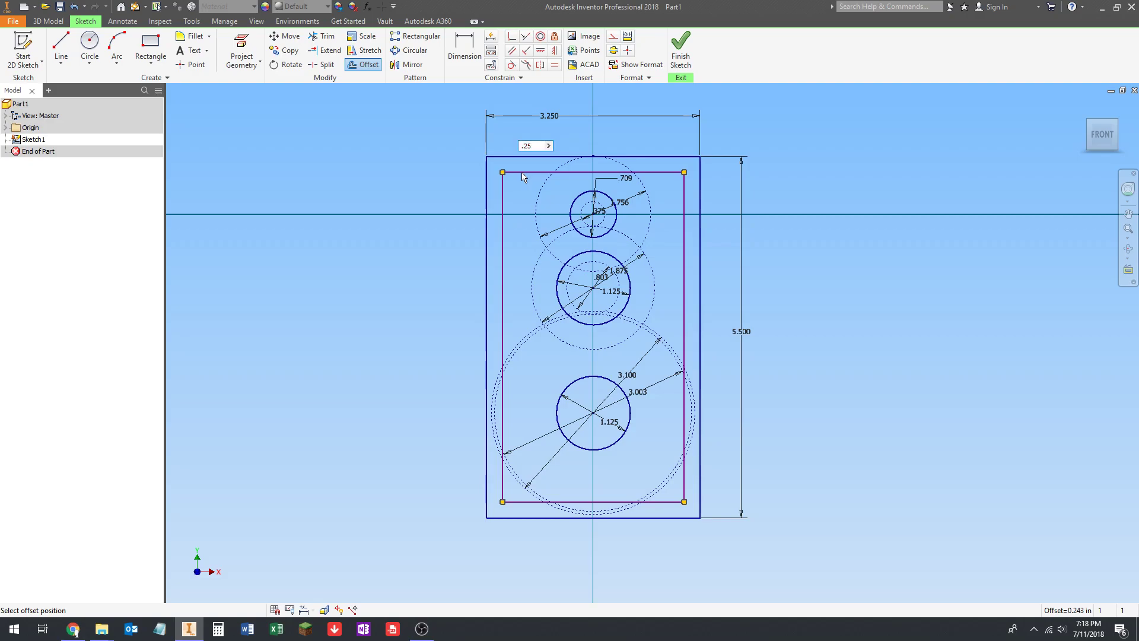
pyautogui.press('Return')
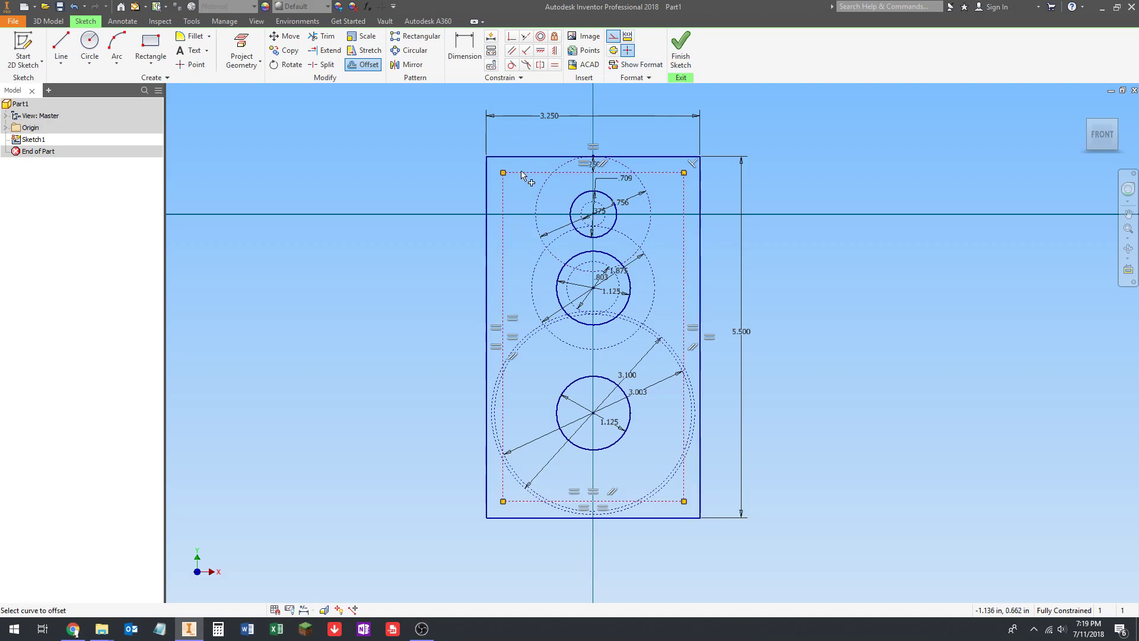
pyautogui.moveTo(443, 167); pyautogui.dragTo(429, 171, button='middle')
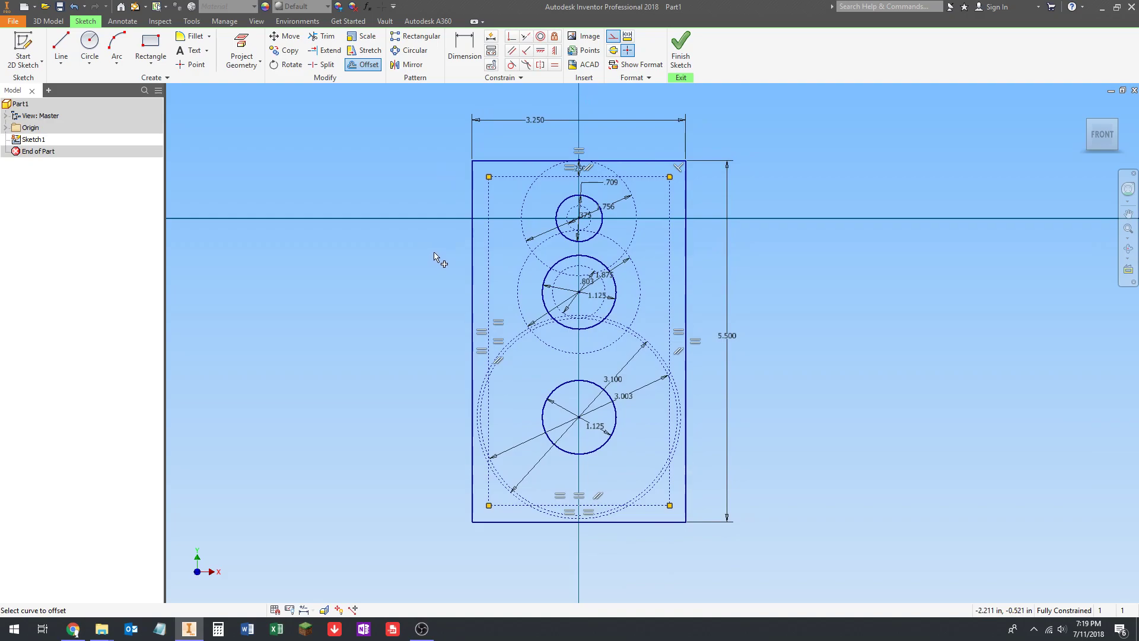
pyautogui.press('Escape')
# Step: Draw a construction circle of 3/8 in diameter centred on the lower-left corner of the offset rectangle
pyautogui.moveTo(434, 212); pyautogui.dragTo(427, 221, button='middle')
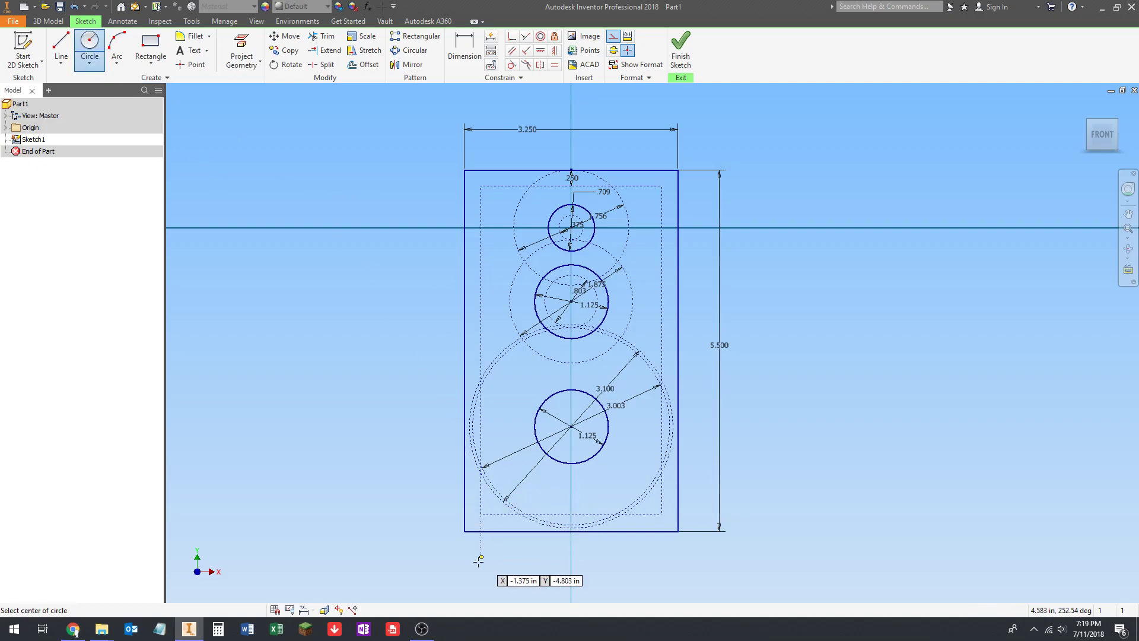
pyautogui.click(480, 514)
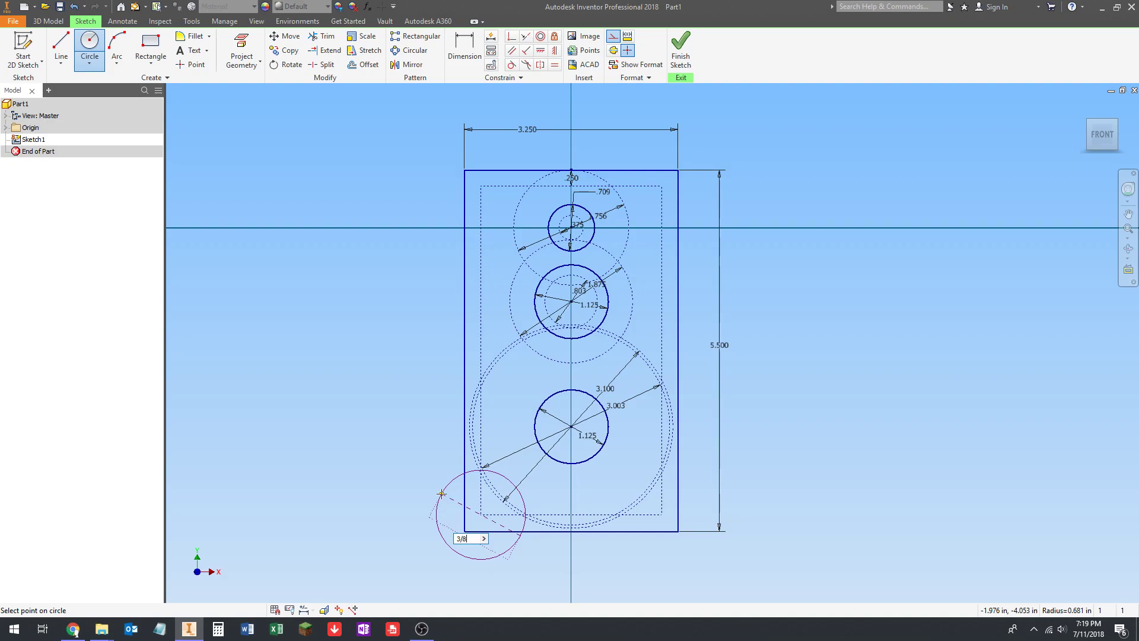
pyautogui.press('Return')
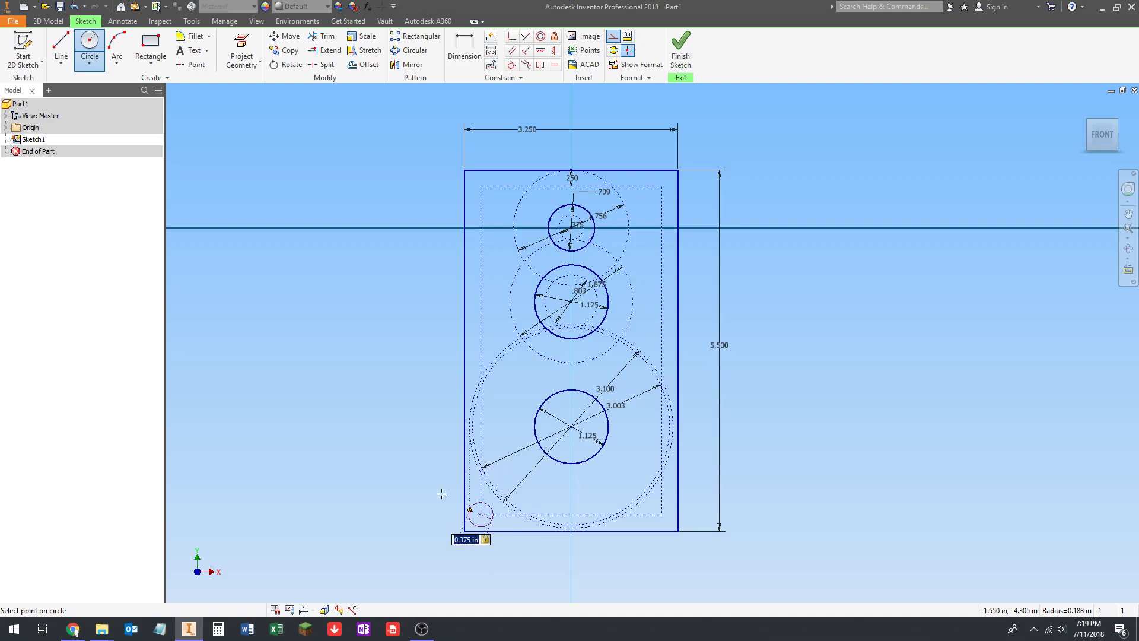
# Step: Examine the clearance between the lower-left corner circle, the 3.1 in gear circle and the plate's outer edges
pyautogui.scroll(8, 494, 550)
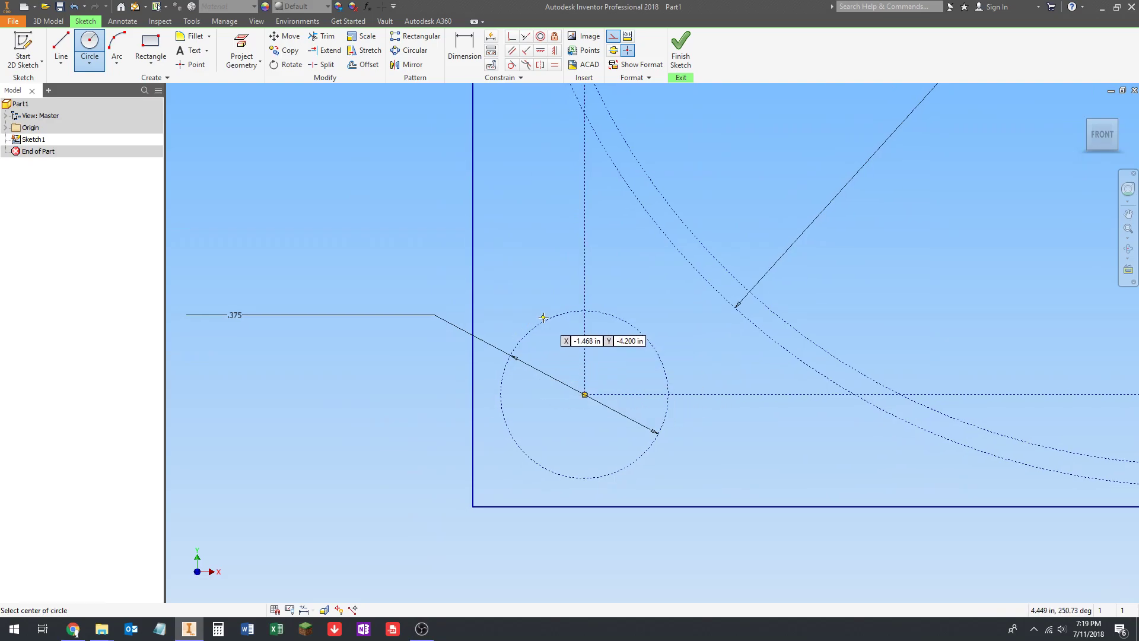
pyautogui.scroll(-7, 578, 392)
pyautogui.scroll(6, 578, 389)
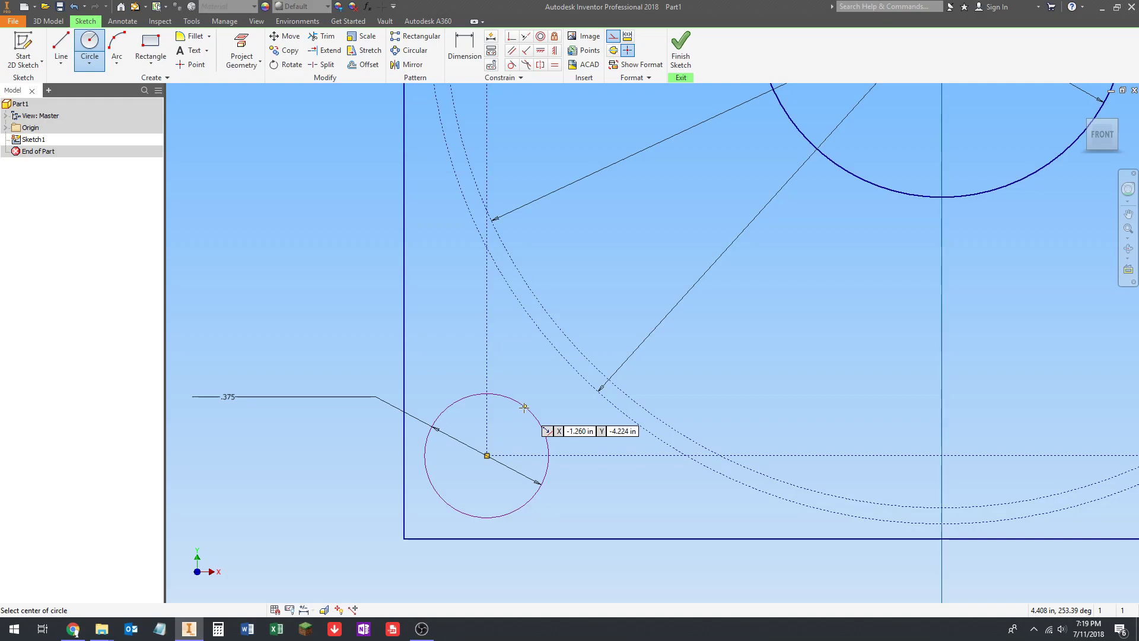
pyautogui.moveTo(518, 418); pyautogui.dragTo(581, 375, button='middle')
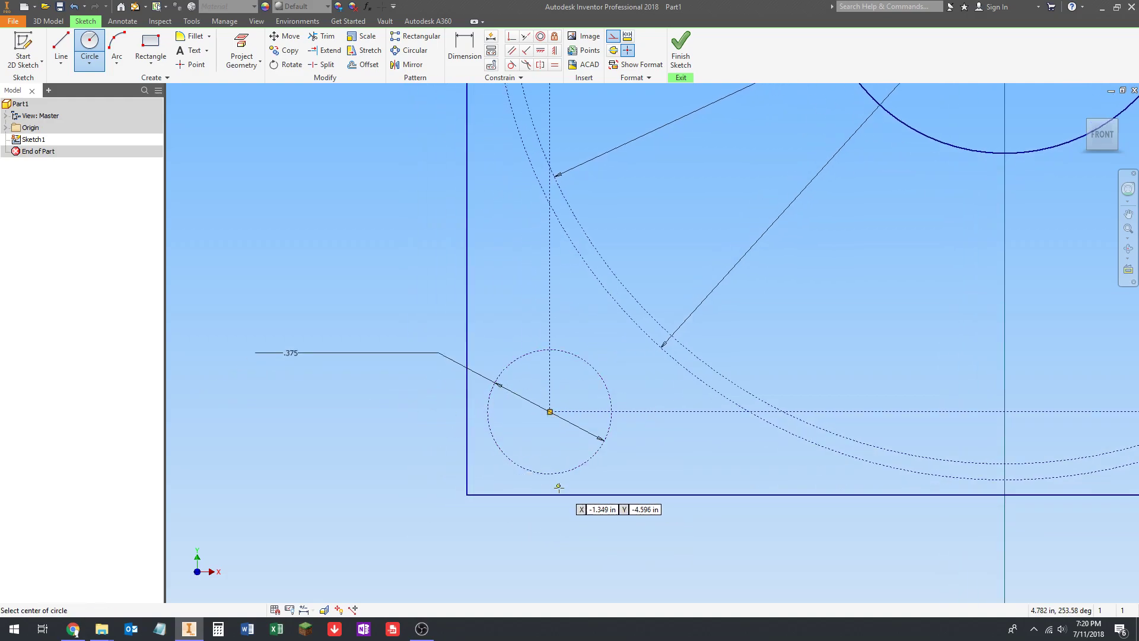
pyautogui.scroll(-8, 485, 502)
pyautogui.scroll(3, 495, 512)
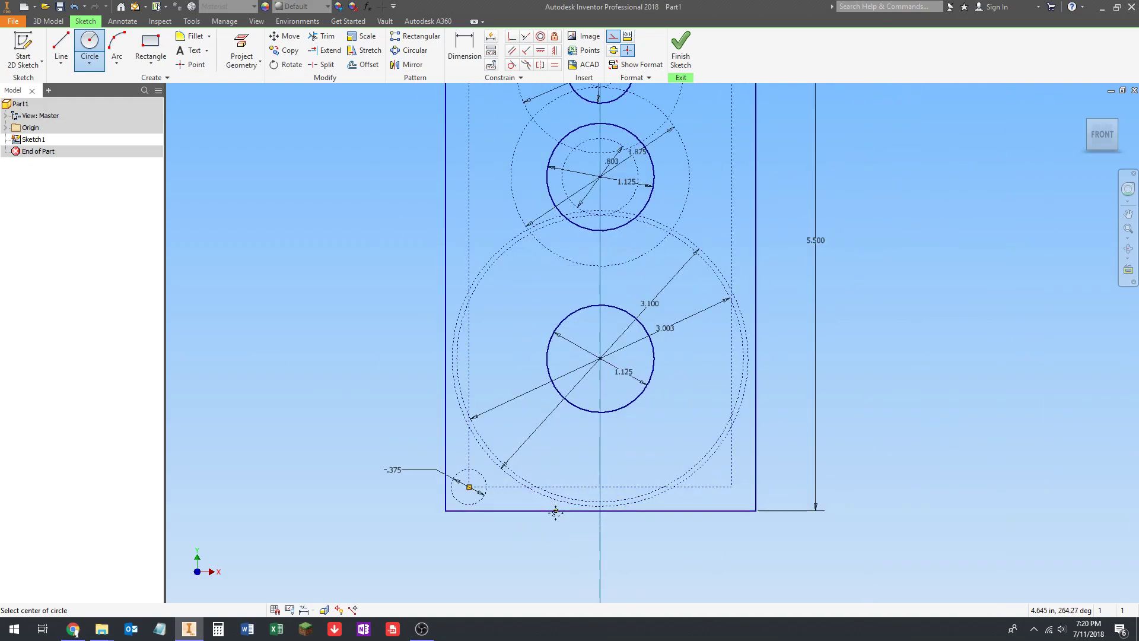
pyautogui.scroll(-2, 555, 510)
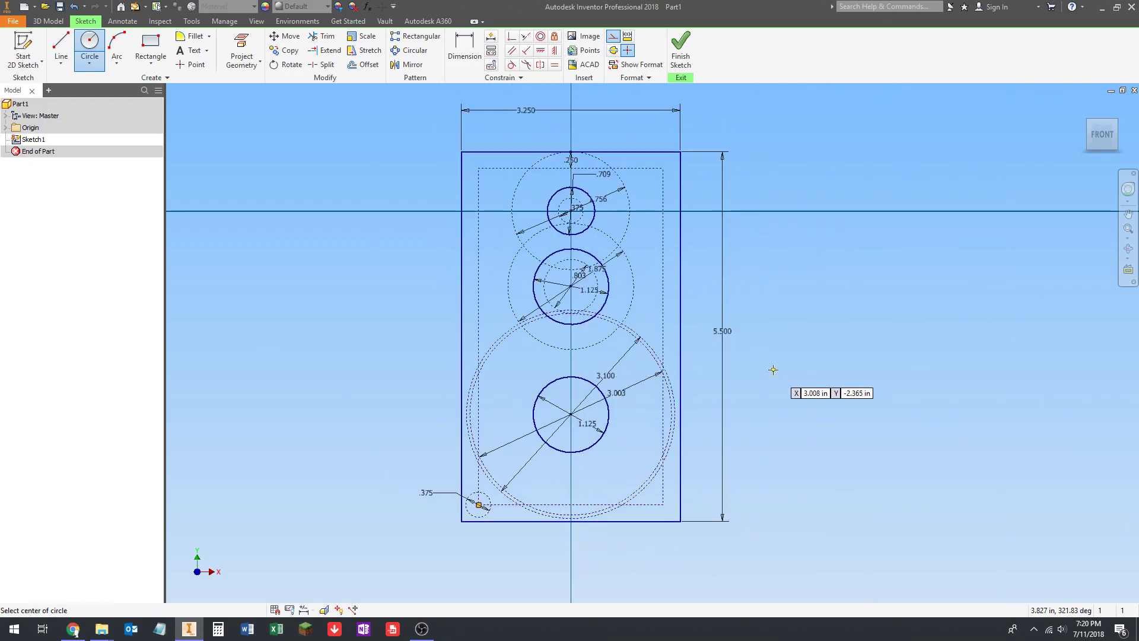
# Step: Draw a construction circle of 0.375 in diameter centred on the upper-left corner of the offset rectangle
pyautogui.moveTo(429, 155)
pyautogui.mouseDown(button='middle')
pyautogui.moveTo(442, 189)
pyautogui.moveTo(475, 198)
pyautogui.mouseUp(button='middle')
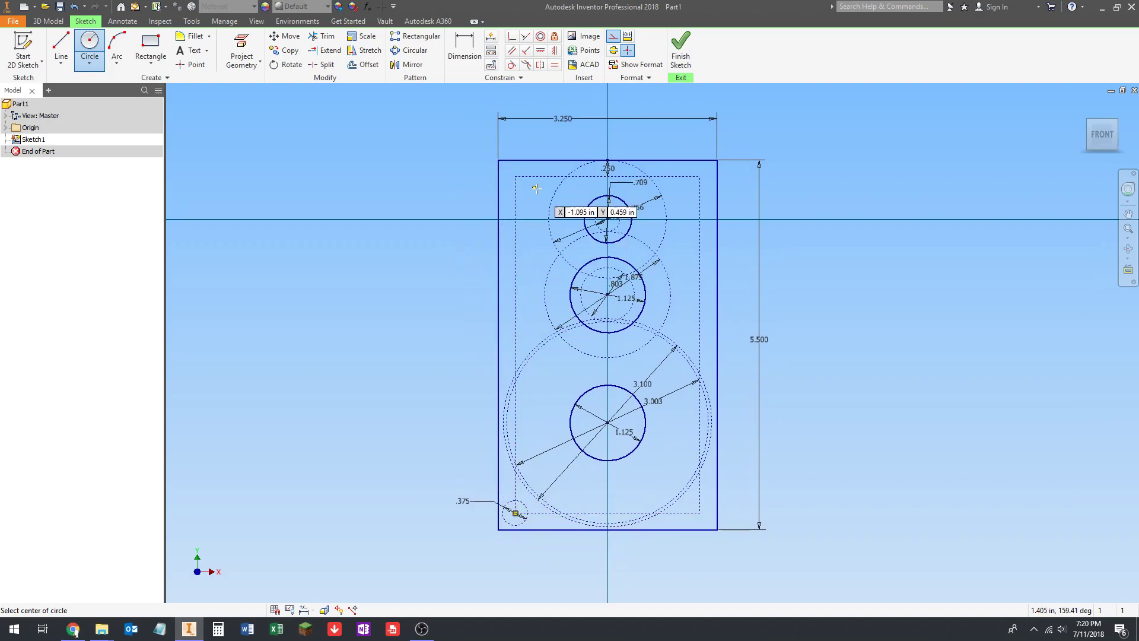
pyautogui.scroll(6, 530, 177)
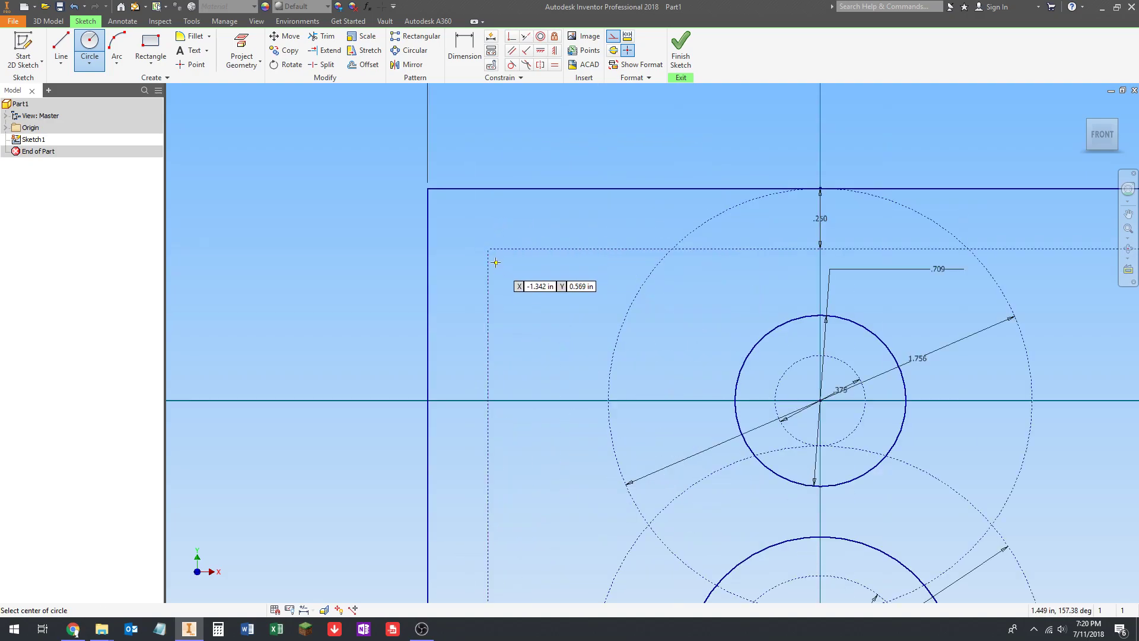
pyautogui.click(488, 247)
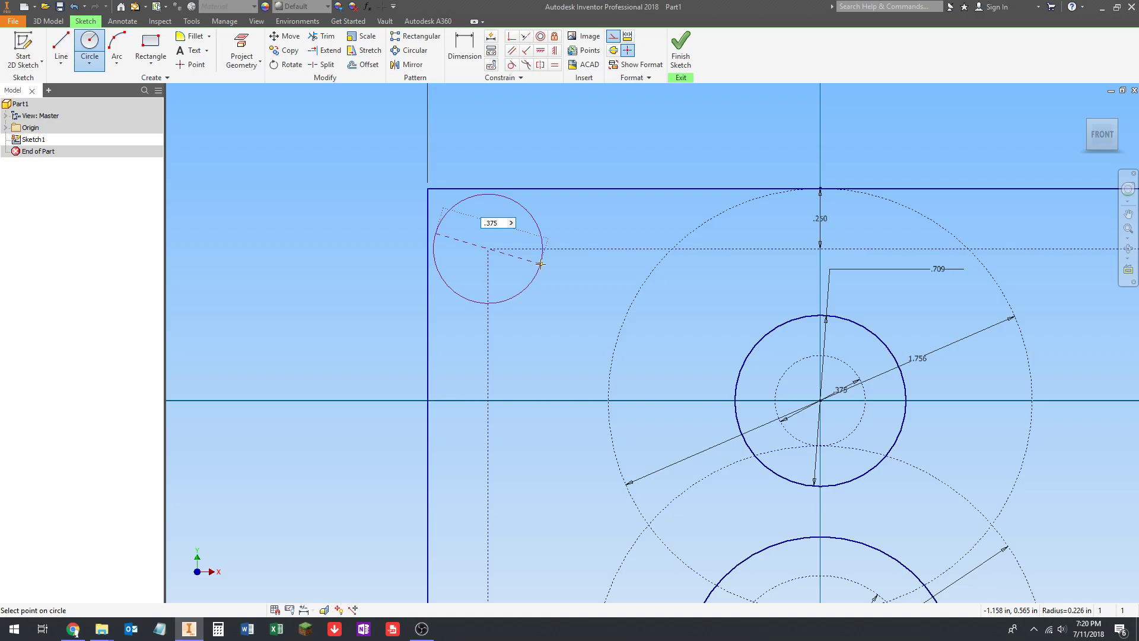
pyautogui.press('Return')
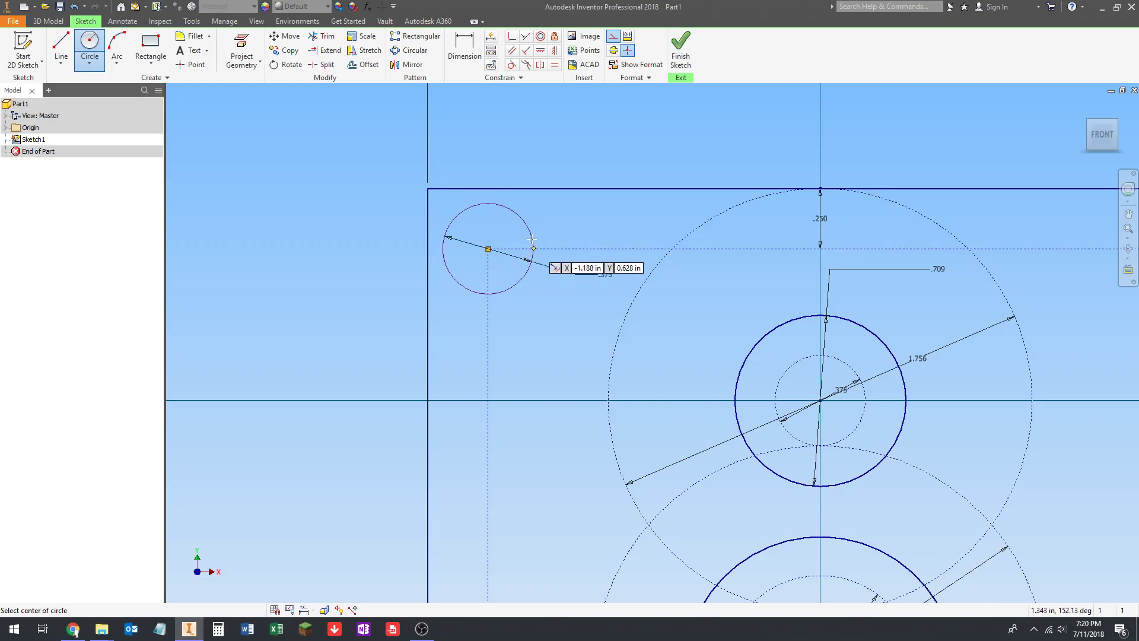
# Step: Examine the left corner circles and their spacing from the gear circles and the plate's outer edges
pyautogui.scroll(-3, 522, 205)
pyautogui.scroll(6, 524, 233)
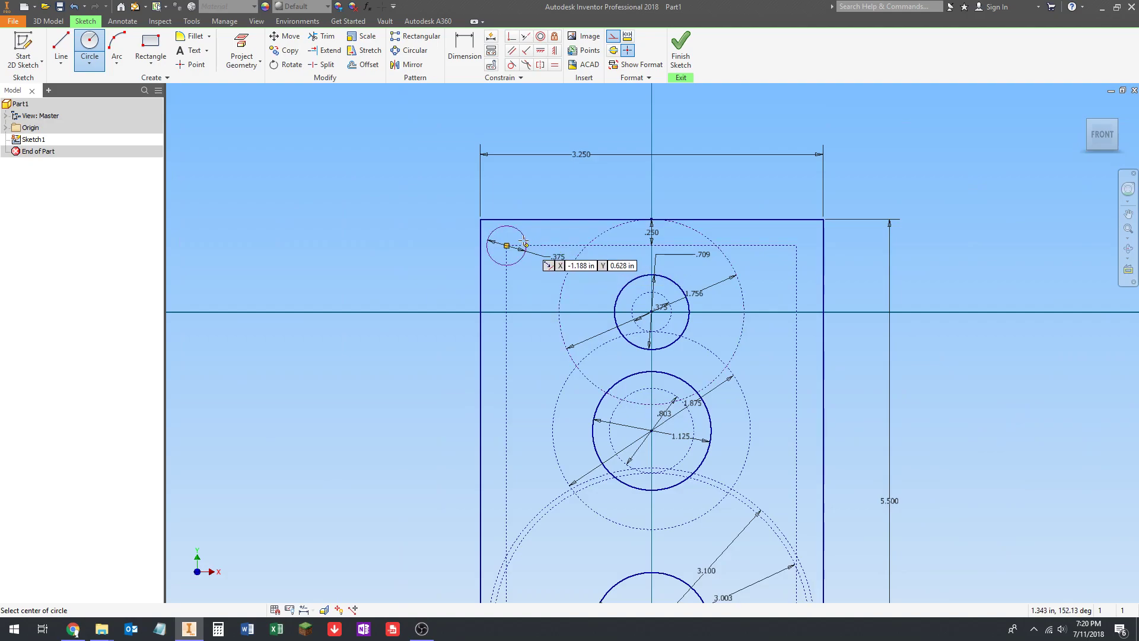
pyautogui.moveTo(546, 309); pyautogui.dragTo(545, 200, button='middle')
pyautogui.scroll(-3, 558, 398)
pyautogui.scroll(5, 562, 446)
pyautogui.scroll(3, 564, 451)
pyautogui.scroll(-2, 558, 444)
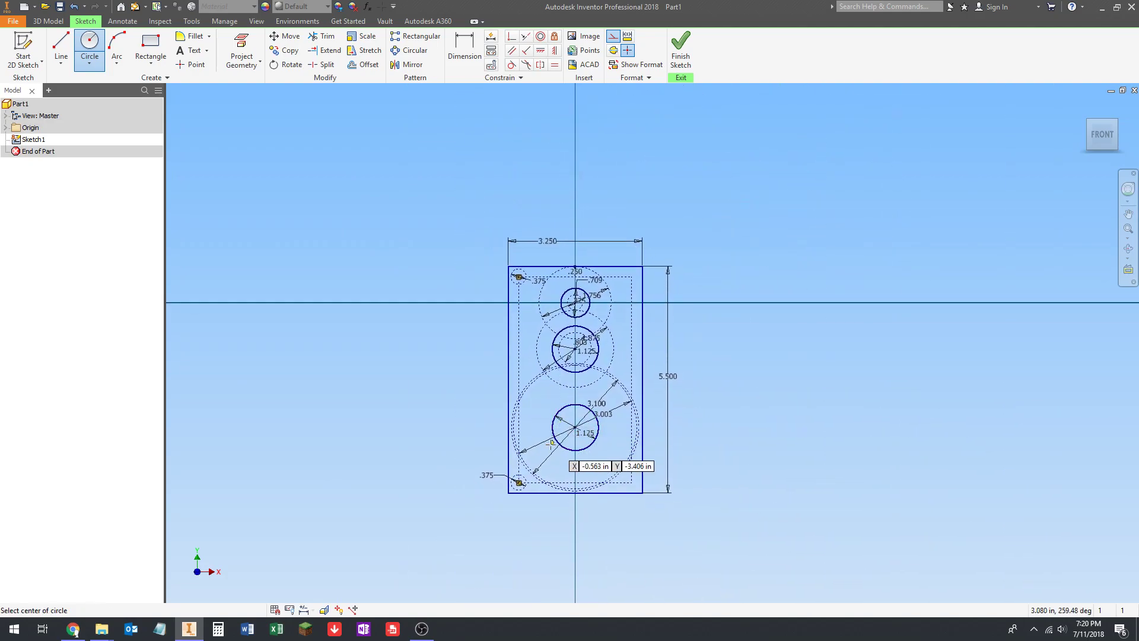
pyautogui.scroll(-2, 532, 454)
pyautogui.moveTo(530, 454); pyautogui.dragTo(494, 460, button='middle')
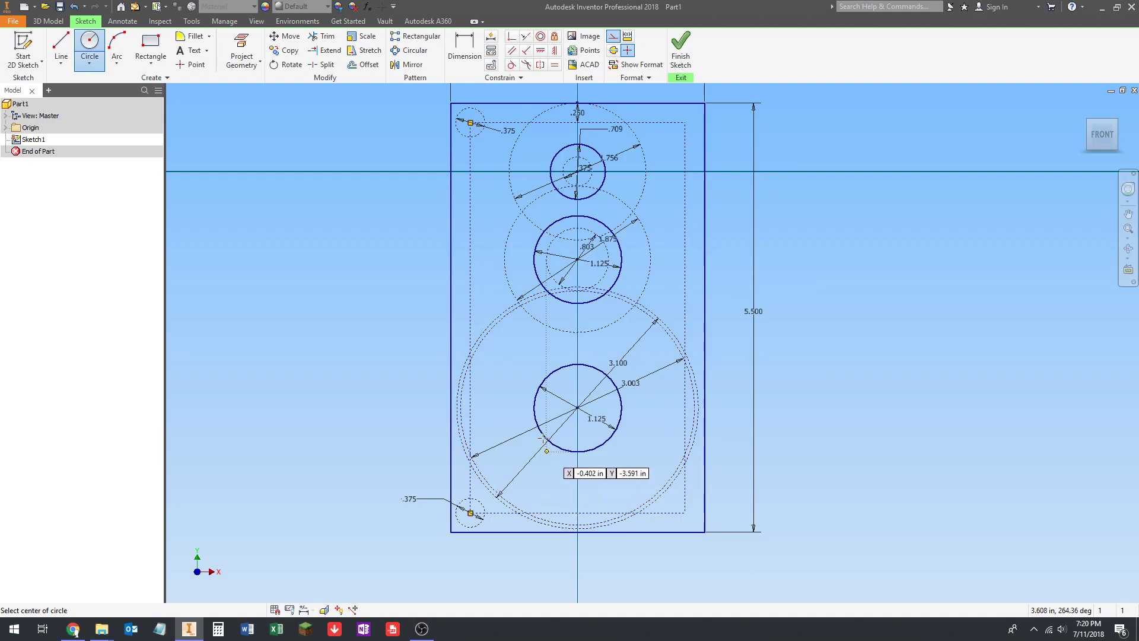
pyautogui.scroll(-2, 723, 231)
pyautogui.moveTo(497, 177)
pyautogui.mouseDown(button='middle')
pyautogui.moveTo(488, 213)
pyautogui.moveTo(467, 229)
pyautogui.mouseUp(button='middle')
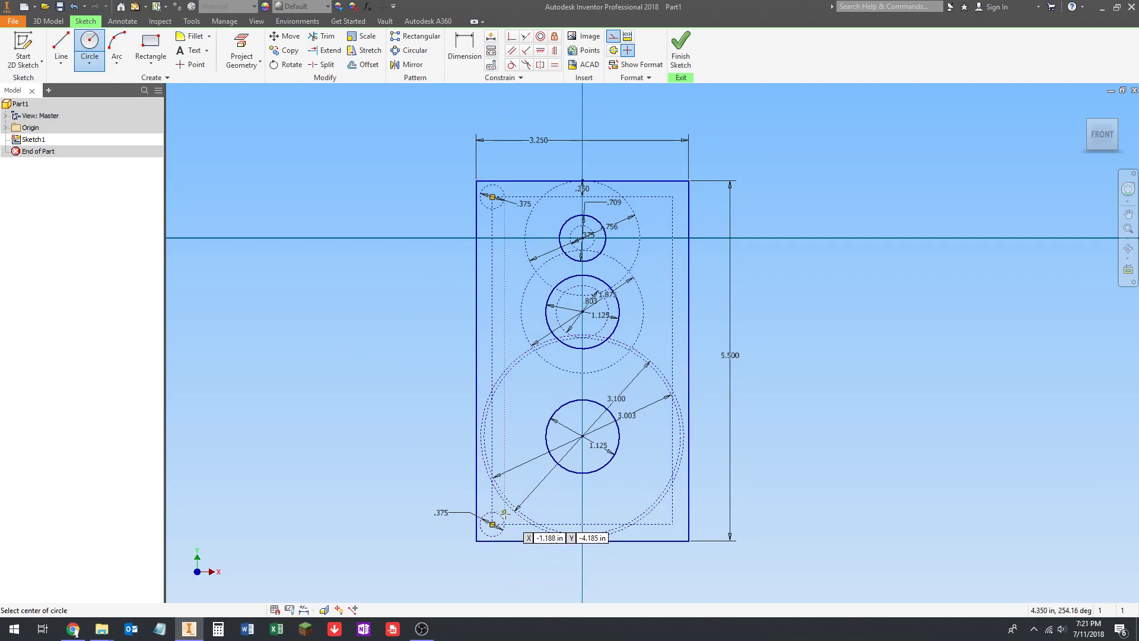
pyautogui.scroll(3, 510, 342)
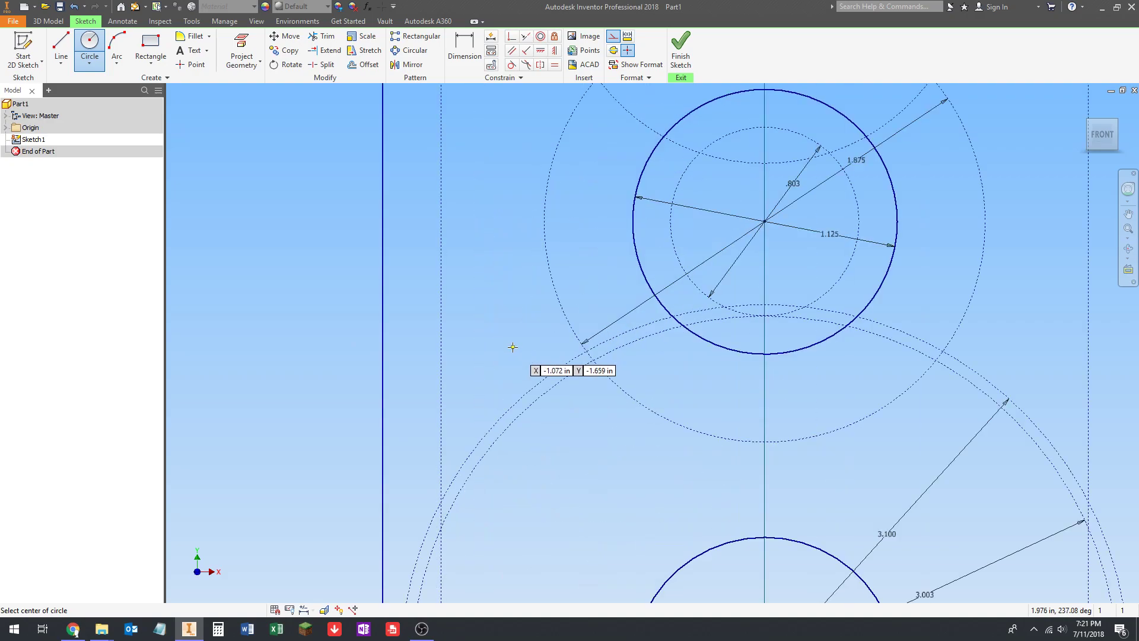
pyautogui.scroll(3, 547, 326)
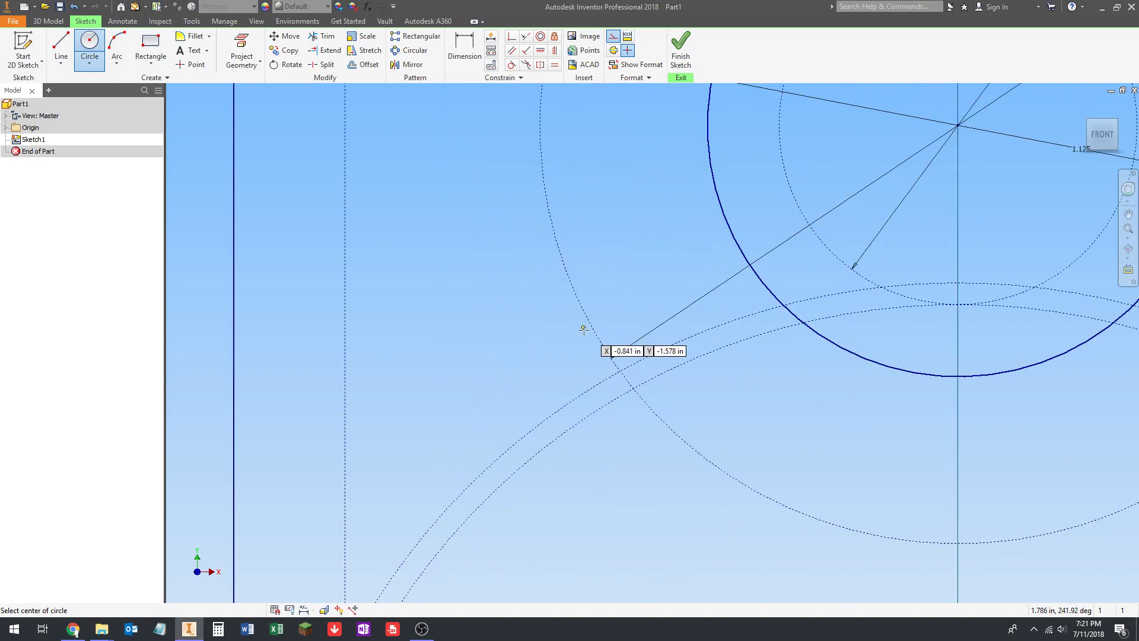
pyautogui.scroll(4, 568, 300)
pyautogui.scroll(-8, 543, 348)
pyautogui.moveTo(497, 343)
pyautogui.mouseDown(button='middle')
pyautogui.moveTo(475, 322)
pyautogui.moveTo(504, 314)
pyautogui.mouseUp(button='middle')
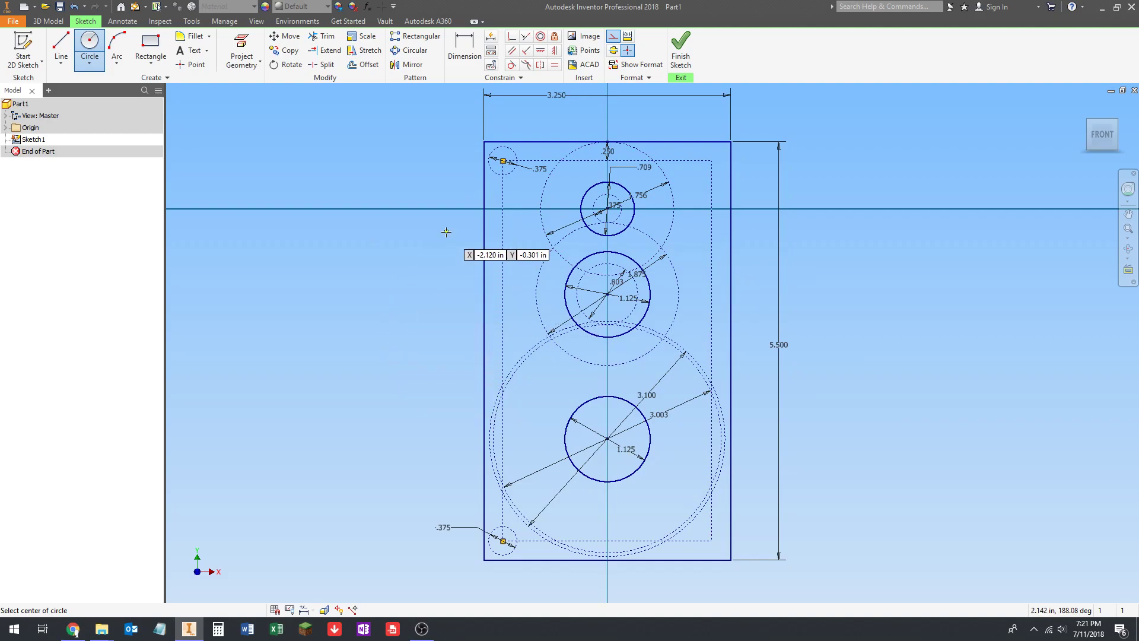
pyautogui.scroll(5, 503, 139)
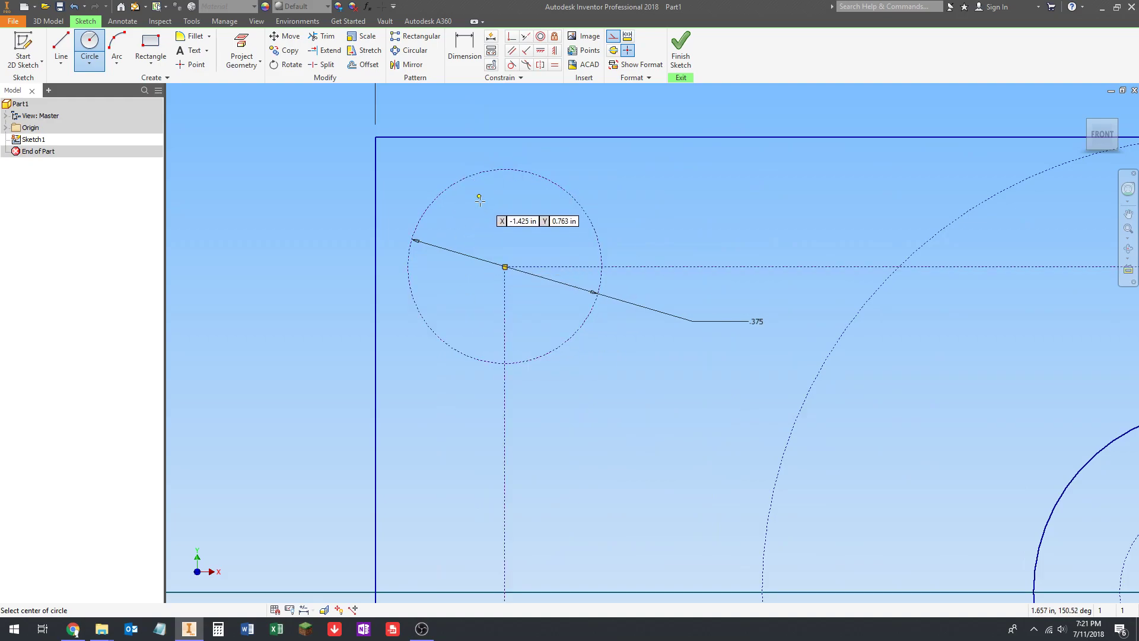
pyautogui.scroll(-5, 508, 214)
pyautogui.moveTo(533, 298); pyautogui.dragTo(502, 153, button='middle')
pyautogui.scroll(-1, 501, 153)
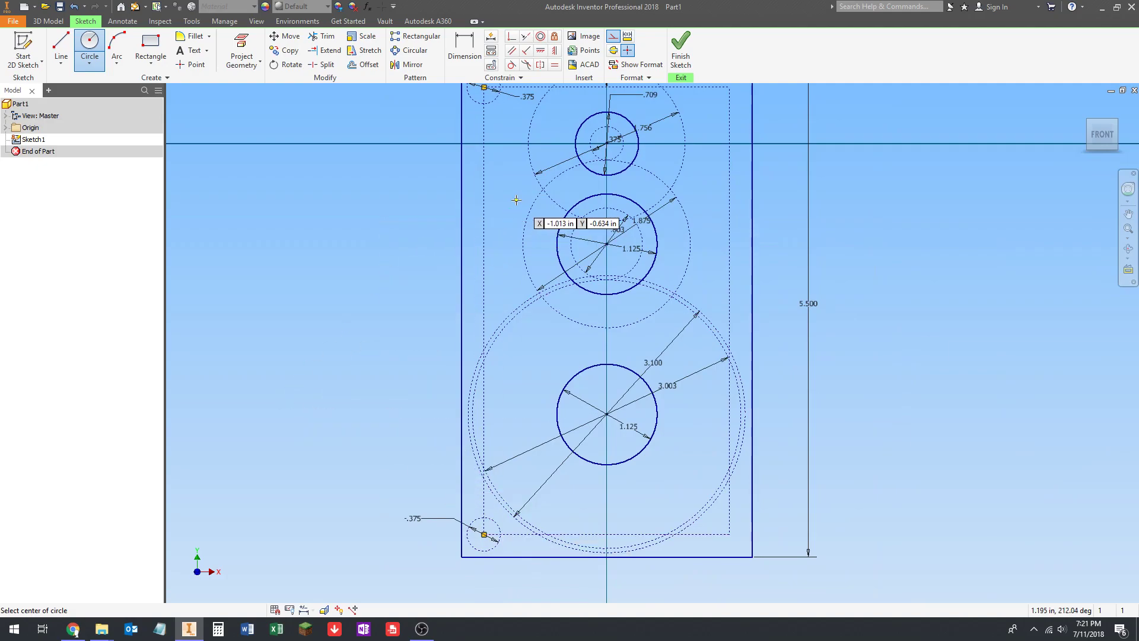
pyautogui.scroll(-3, 515, 208)
pyautogui.scroll(1, 511, 221)
pyautogui.moveTo(515, 207)
pyautogui.mouseDown(button='middle')
pyautogui.moveTo(511, 221)
pyautogui.moveTo(503, 145)
pyautogui.mouseUp(button='middle')
pyautogui.scroll(6, 491, 141)
pyautogui.scroll(-3, 502, 192)
pyautogui.scroll(-1, 525, 214)
pyautogui.scroll(-1, 562, 206)
pyautogui.moveTo(562, 207); pyautogui.dragTo(547, 189, button='middle')
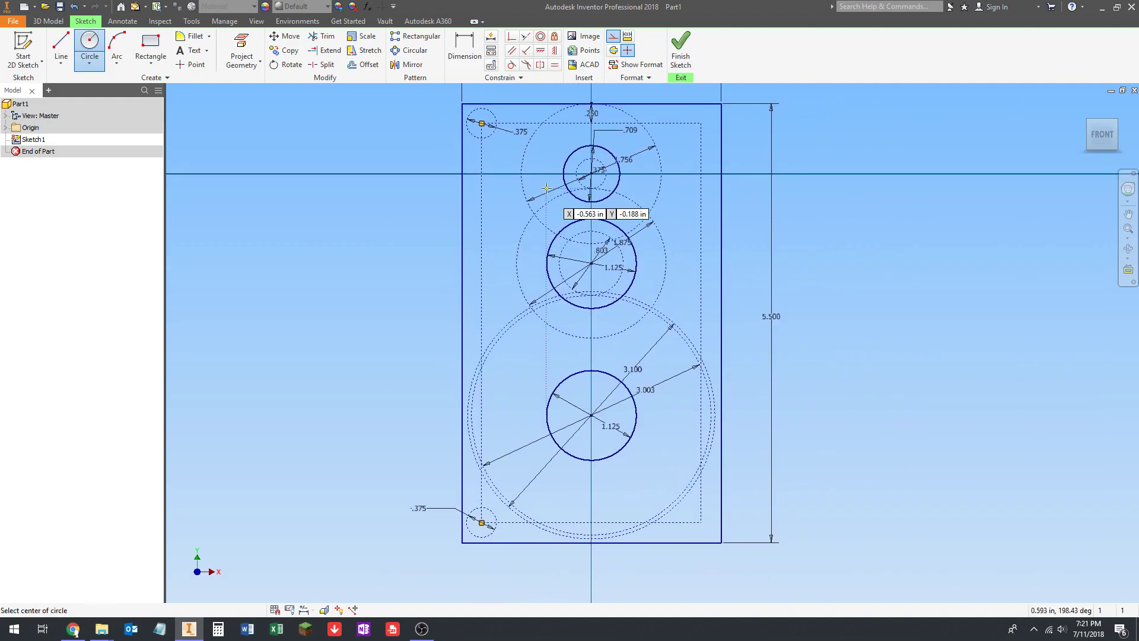
pyautogui.moveTo(499, 154); pyautogui.dragTo(500, 164, button='middle')
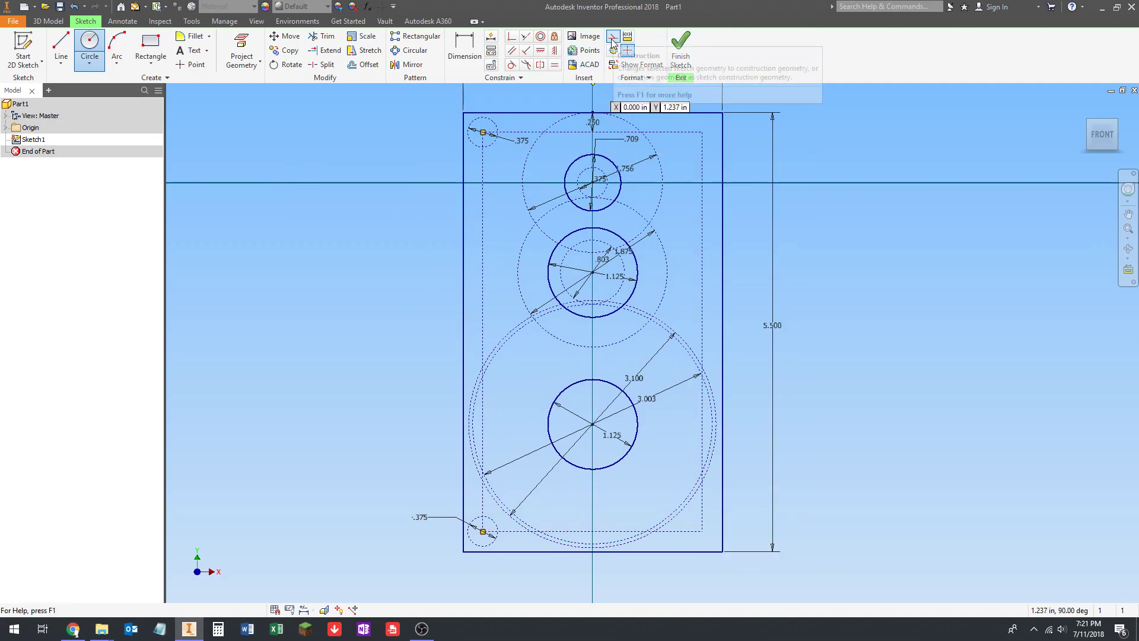
# Step: Switch off construction geometry and draw a circle of 0.201 in diameter centred on the upper-left corner of the offset rectangle
pyautogui.scroll(5, 497, 127)
pyautogui.moveTo(466, 137); pyautogui.dragTo(509, 233, button='middle')
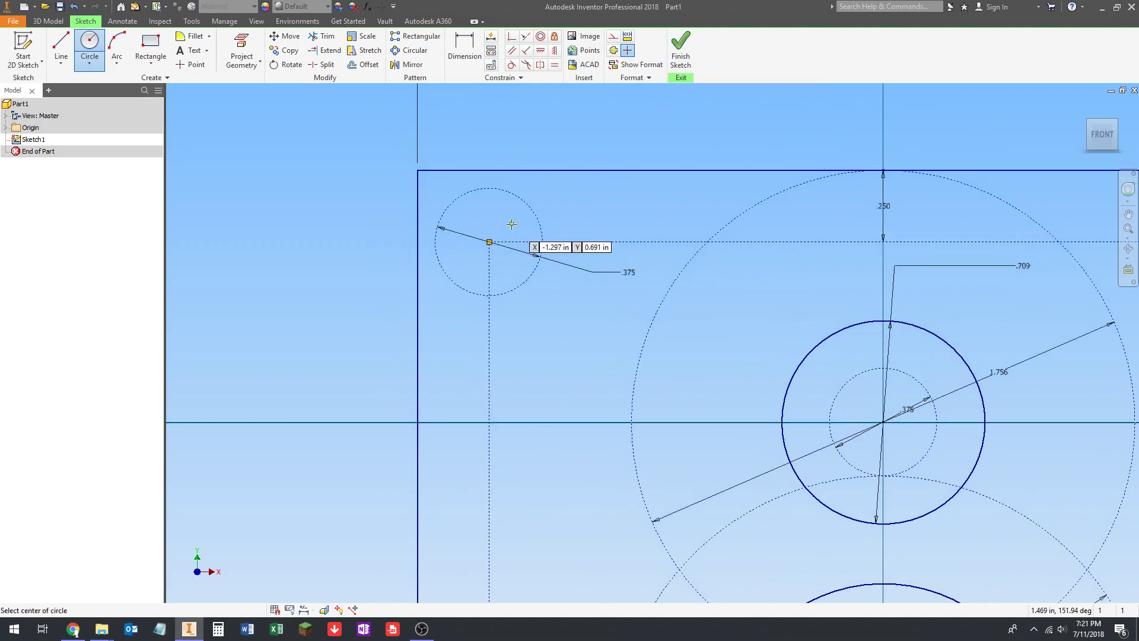
pyautogui.click(489, 241)
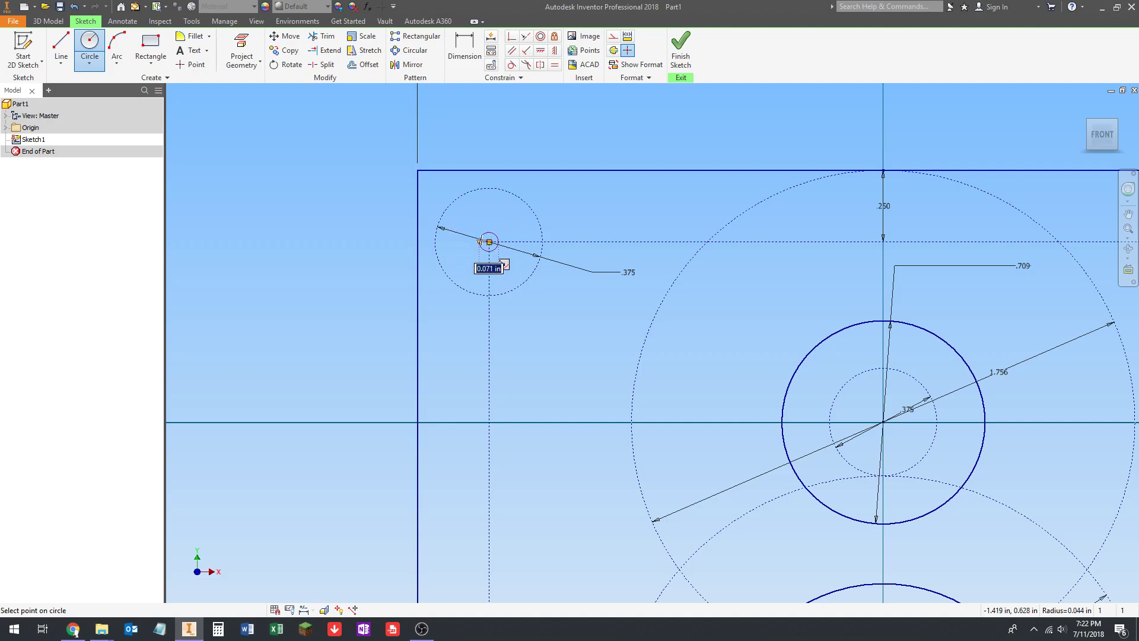
pyautogui.scroll(-4, 490, 223)
pyautogui.scroll(-2, 498, 195)
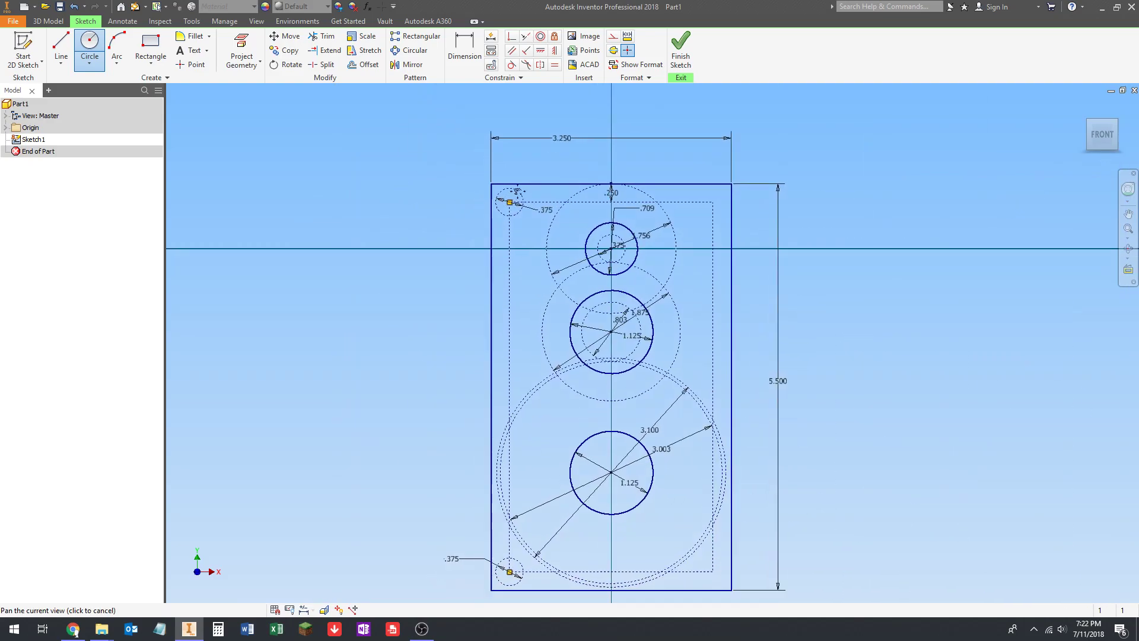
pyautogui.scroll(6, 552, 177)
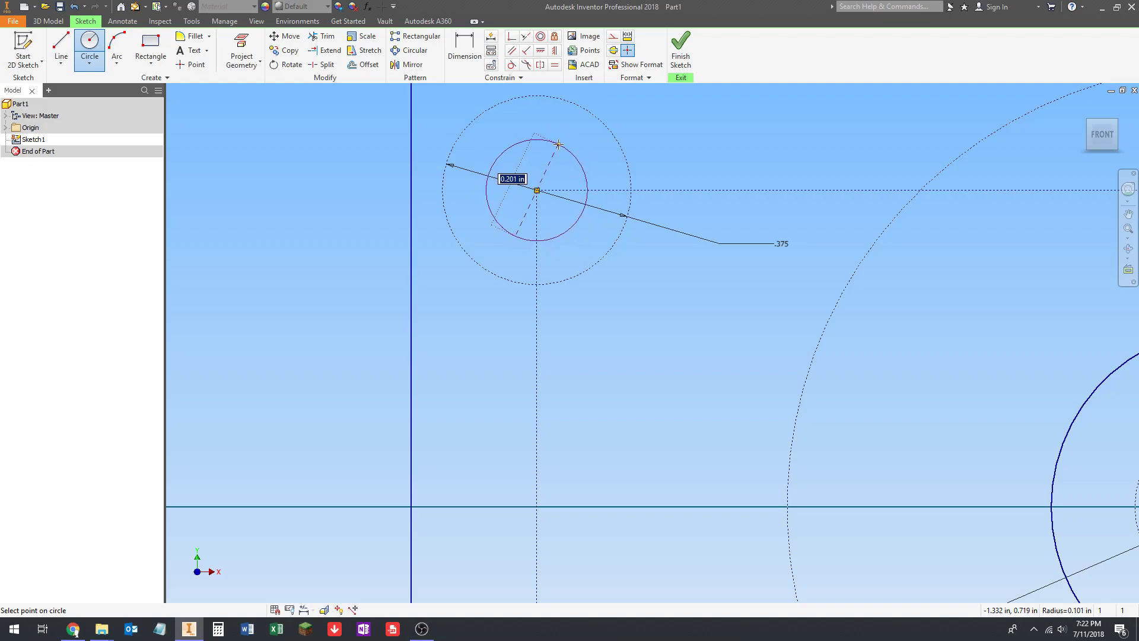
pyautogui.write('.201')
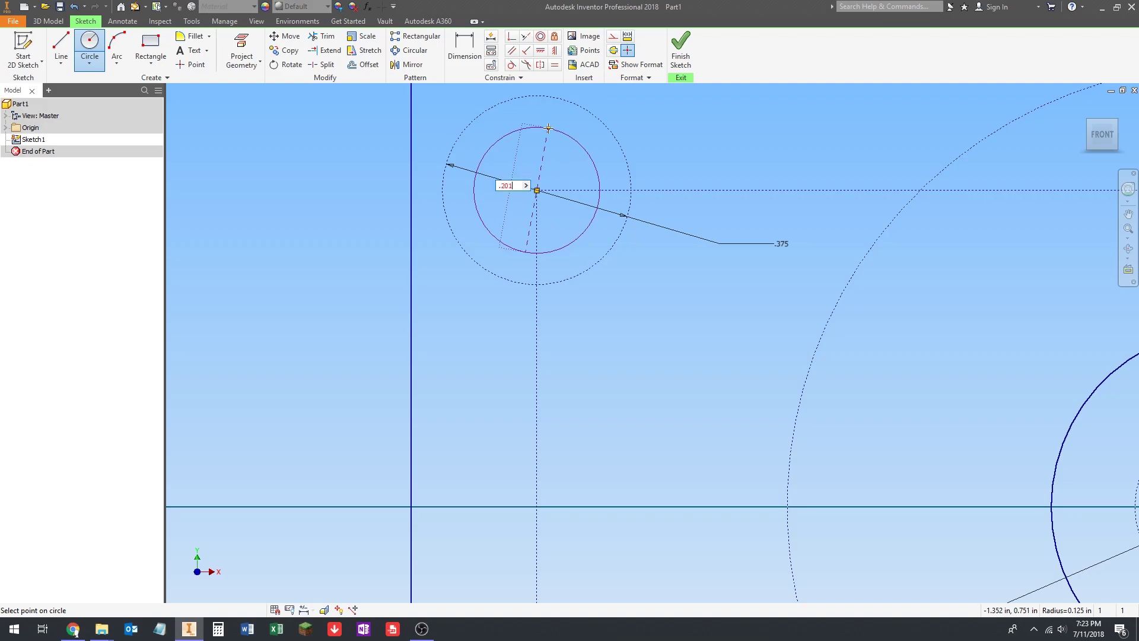
pyautogui.press('Return')
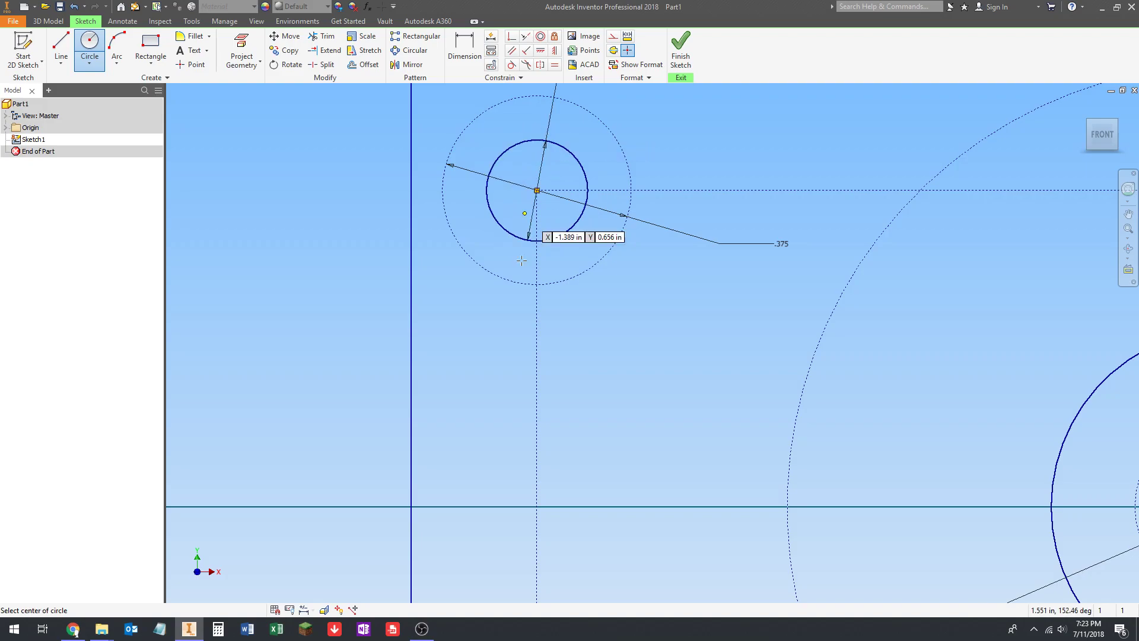
# Step: Draw an undimensioned hole circle centred on the lower-left corner of the offset rectangle, inside the 0.375 in construction circle
pyautogui.scroll(-4, 534, 279)
pyautogui.scroll(-2, 593, 285)
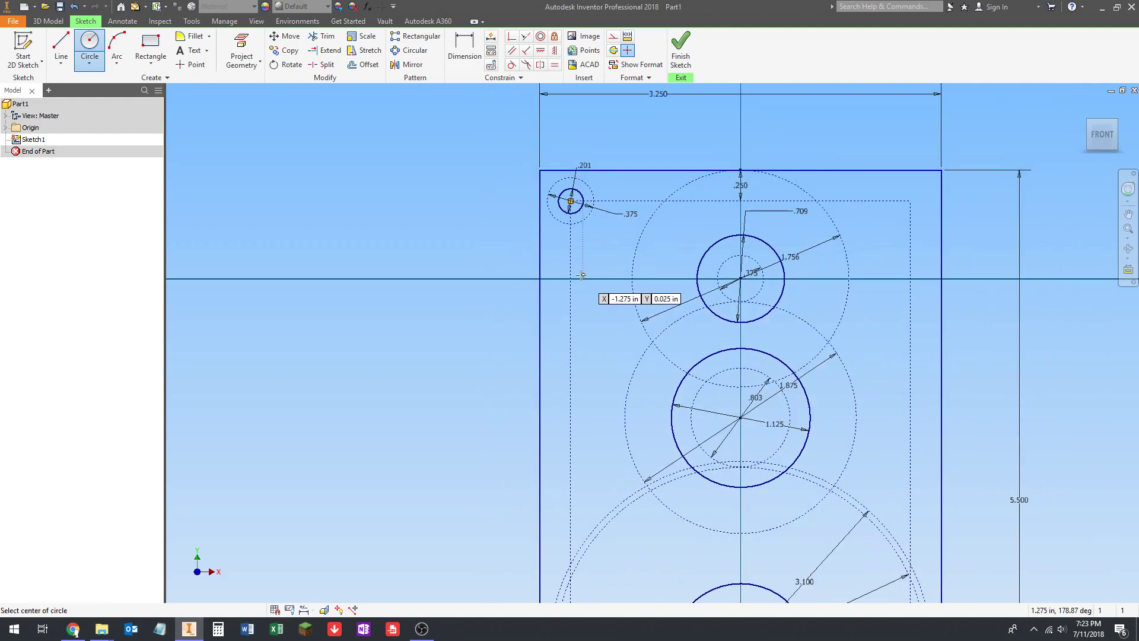
pyautogui.moveTo(596, 356)
pyautogui.mouseDown(button='middle')
pyautogui.moveTo(611, 304)
pyautogui.moveTo(602, 238)
pyautogui.mouseUp(button='middle')
pyautogui.scroll(-1, 618, 332)
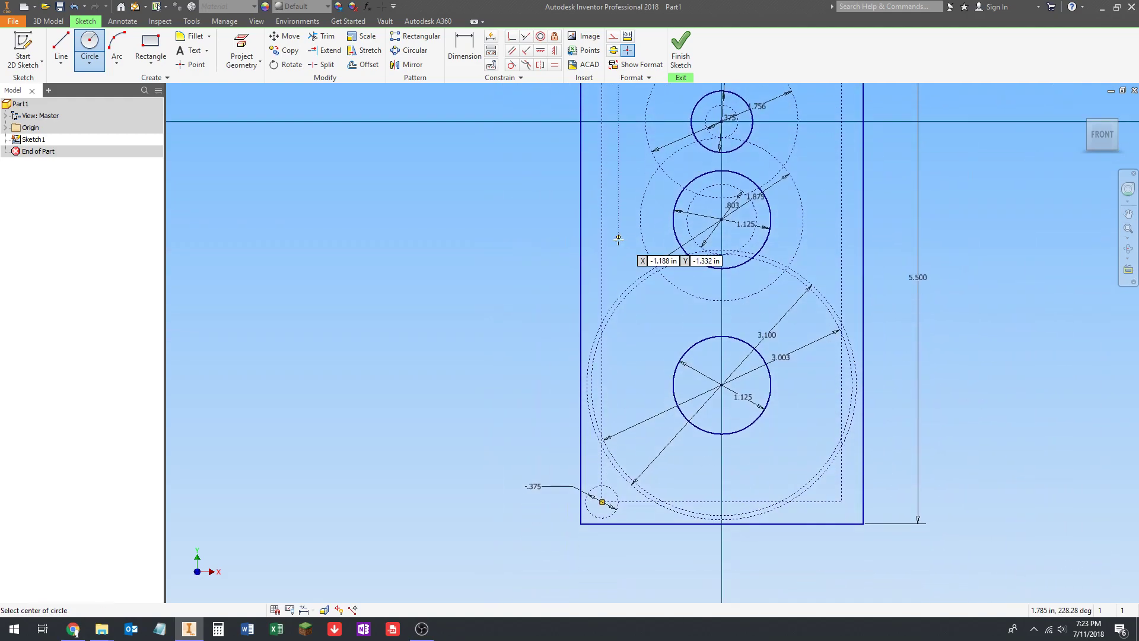
pyautogui.scroll(-2, 551, 261)
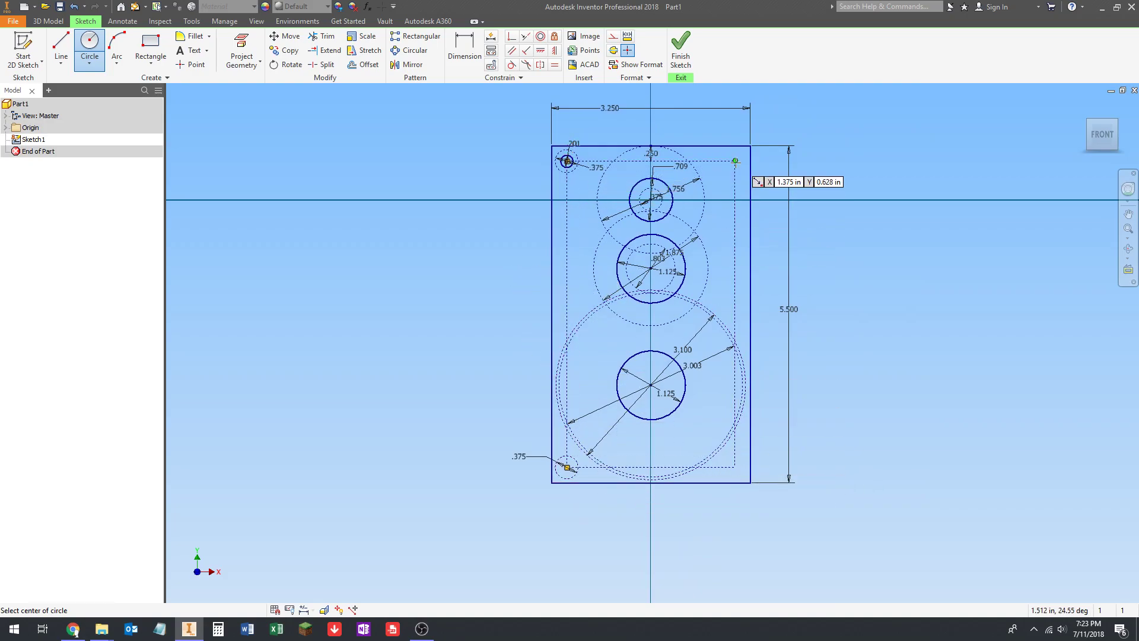
pyautogui.scroll(5, 557, 477)
pyautogui.click(630, 387)
pyautogui.click(605, 434)
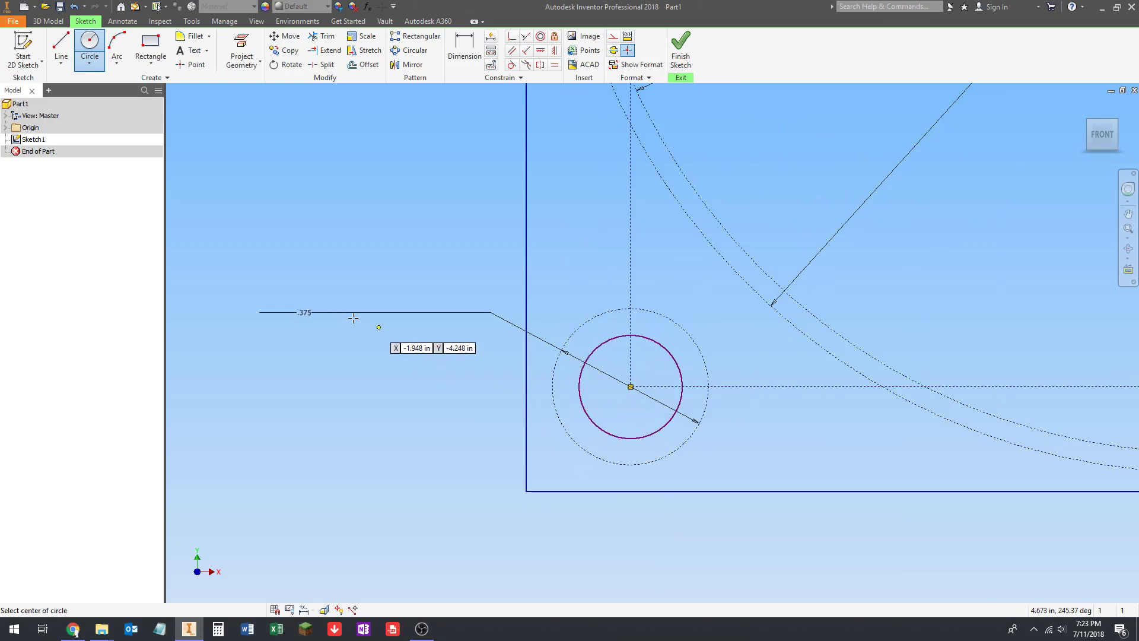
# Step: Draw undimensioned hole circles centred on the lower-right and upper-right corners of the offset rectangle
pyautogui.scroll(-5, 297, 335)
pyautogui.scroll(5, 520, 345)
pyautogui.click(490, 345)
pyautogui.moveTo(533, 239)
pyautogui.mouseDown(button='middle')
pyautogui.moveTo(688, 484)
pyautogui.moveTo(688, 517)
pyautogui.mouseUp(button='middle')
pyautogui.moveTo(623, 207); pyautogui.dragTo(620, 498, button='middle')
pyautogui.moveTo(658, 174); pyautogui.dragTo(661, 471, button='middle')
pyautogui.click(605, 356)
pyautogui.click(635, 356)
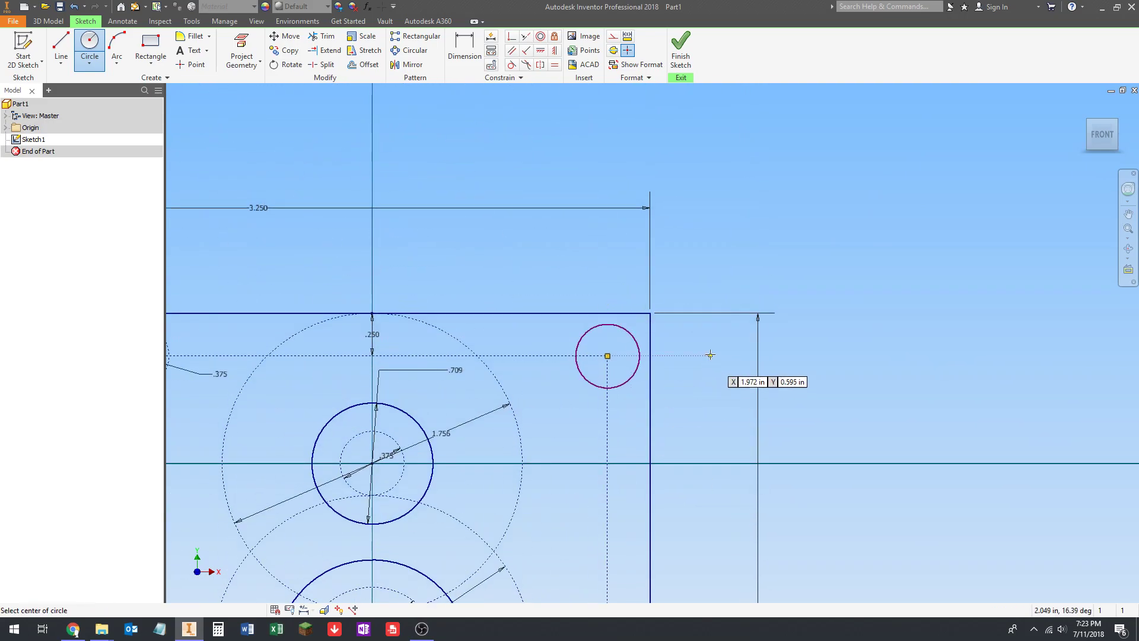
pyautogui.scroll(-4, 709, 355)
pyautogui.scroll(6, 685, 294)
pyautogui.press('Escape')
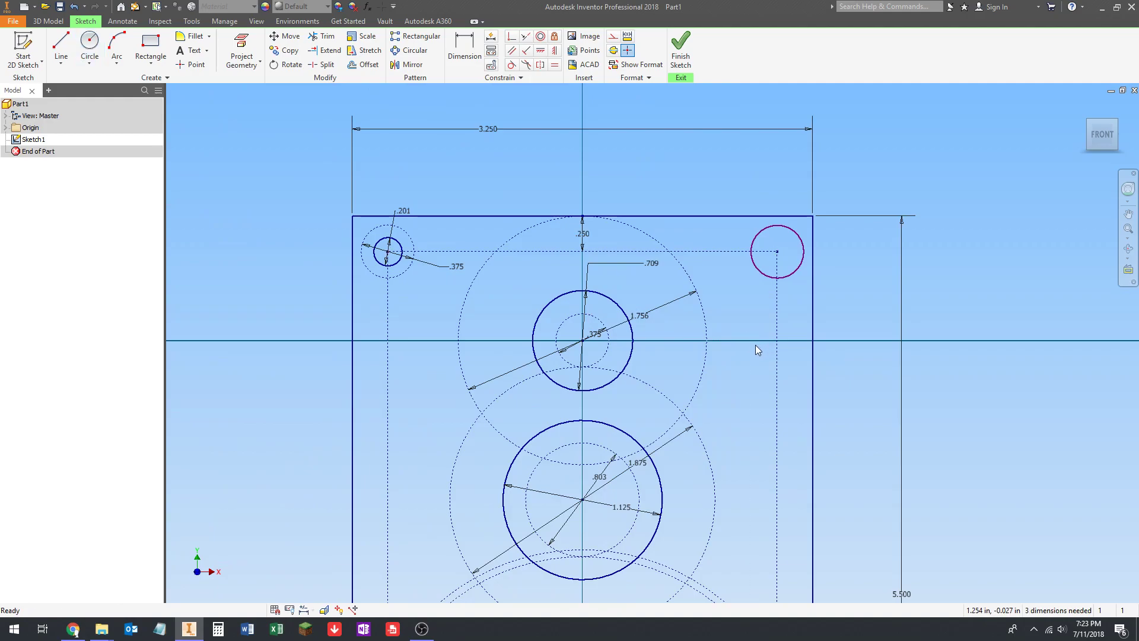
# Step: Apply an Equal constraint between the upper-right corner circle and the 0.201 in circle at the upper-left corner
pyautogui.scroll(-2, 645, 143)
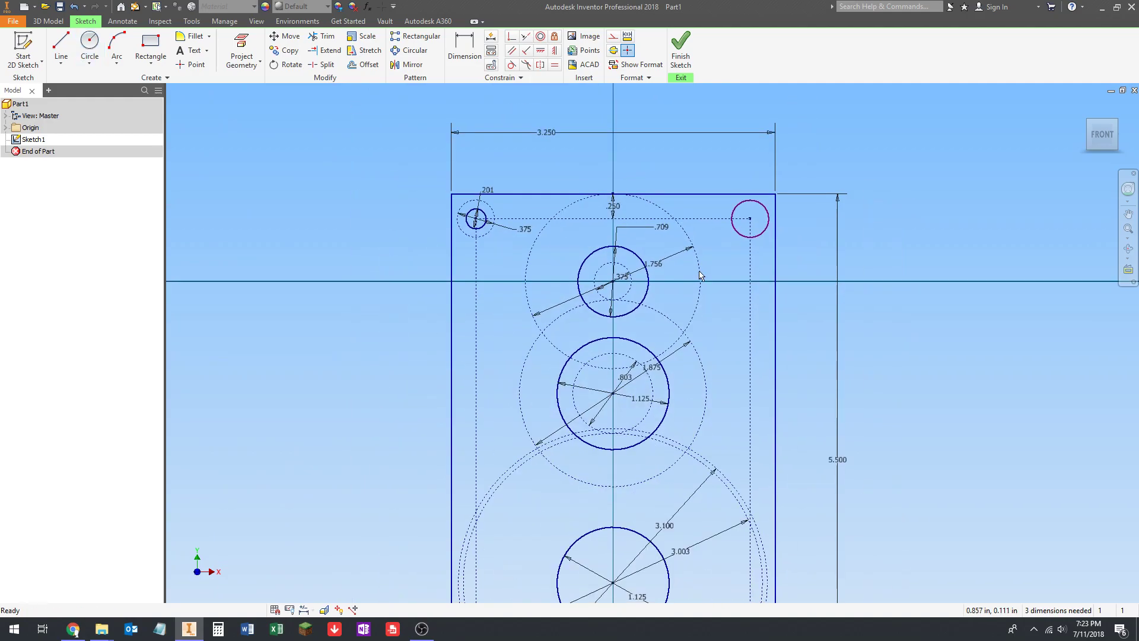
pyautogui.click(554, 64)
pyautogui.click(736, 231)
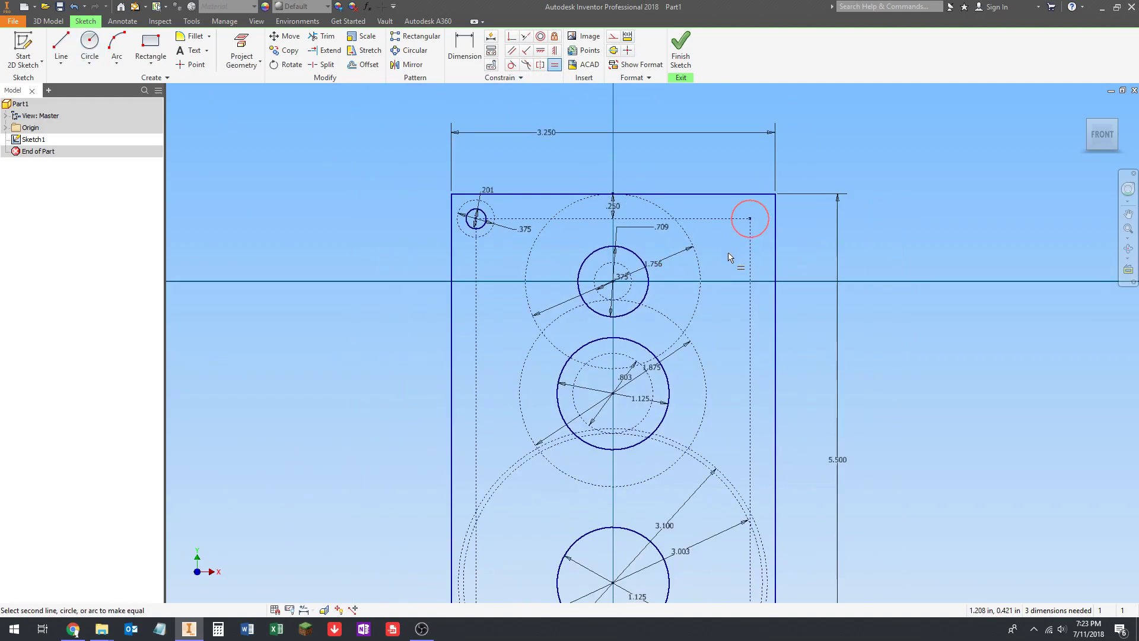
pyautogui.click(482, 229)
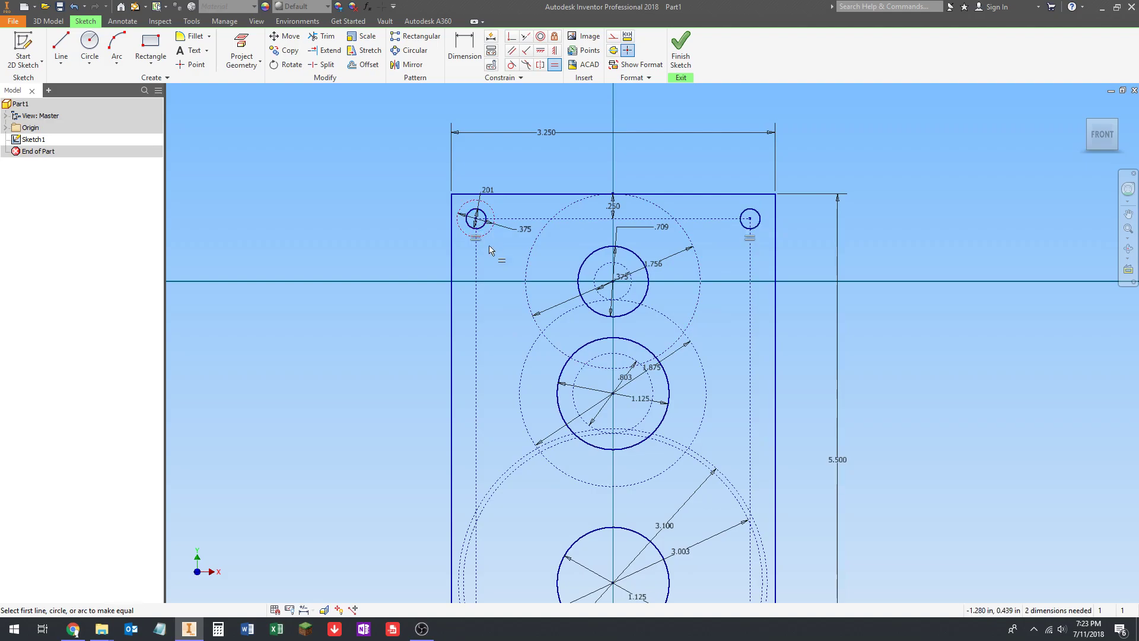
# Step: Make the lower-left corner hole circle equal to the 0.201 in circle at the upper-left corner
pyautogui.moveTo(564, 408); pyautogui.dragTo(575, 325, button='middle')
pyautogui.scroll(-2, 831, 125)
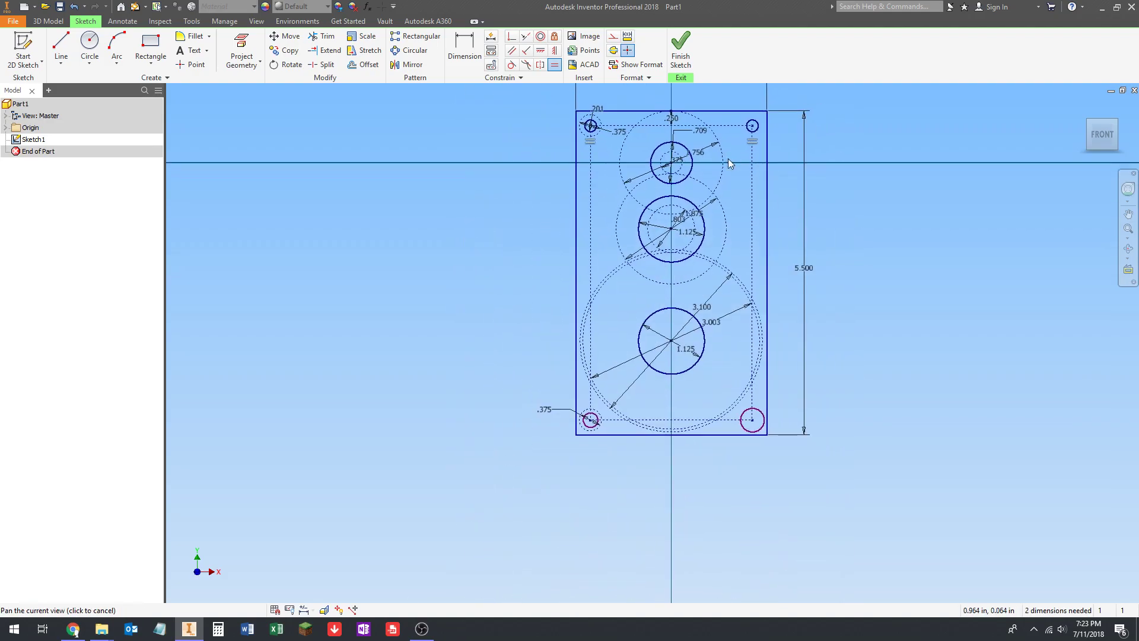
pyautogui.scroll(5, 596, 407)
pyautogui.click(605, 420)
pyautogui.scroll(-3, 605, 420)
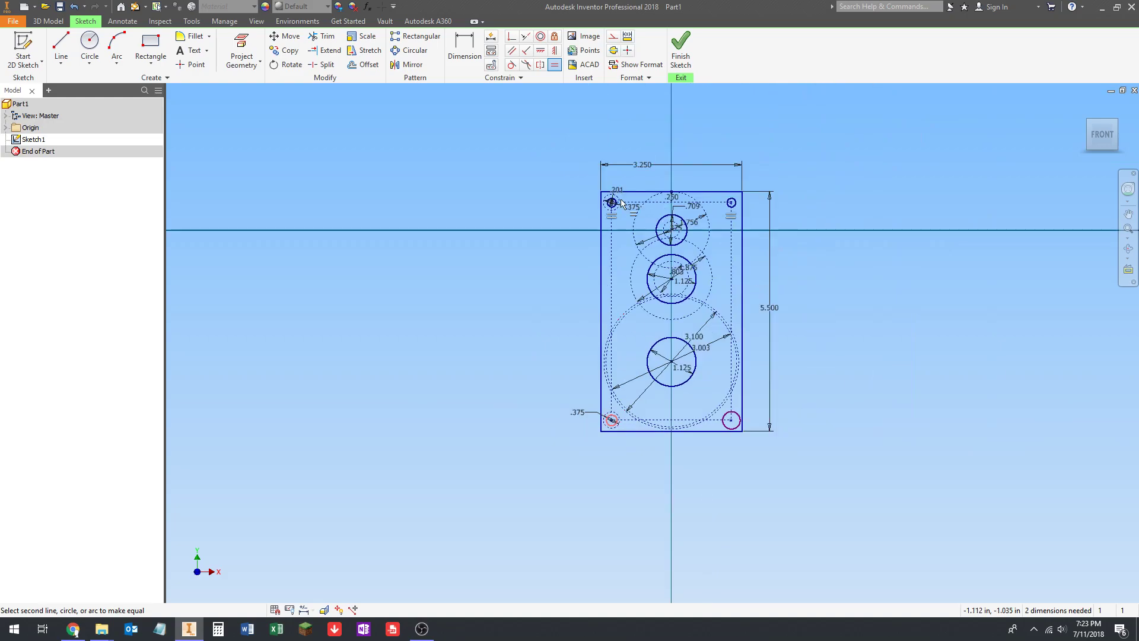
pyautogui.scroll(3, 614, 196)
pyautogui.click(632, 240)
pyautogui.scroll(-4, 632, 243)
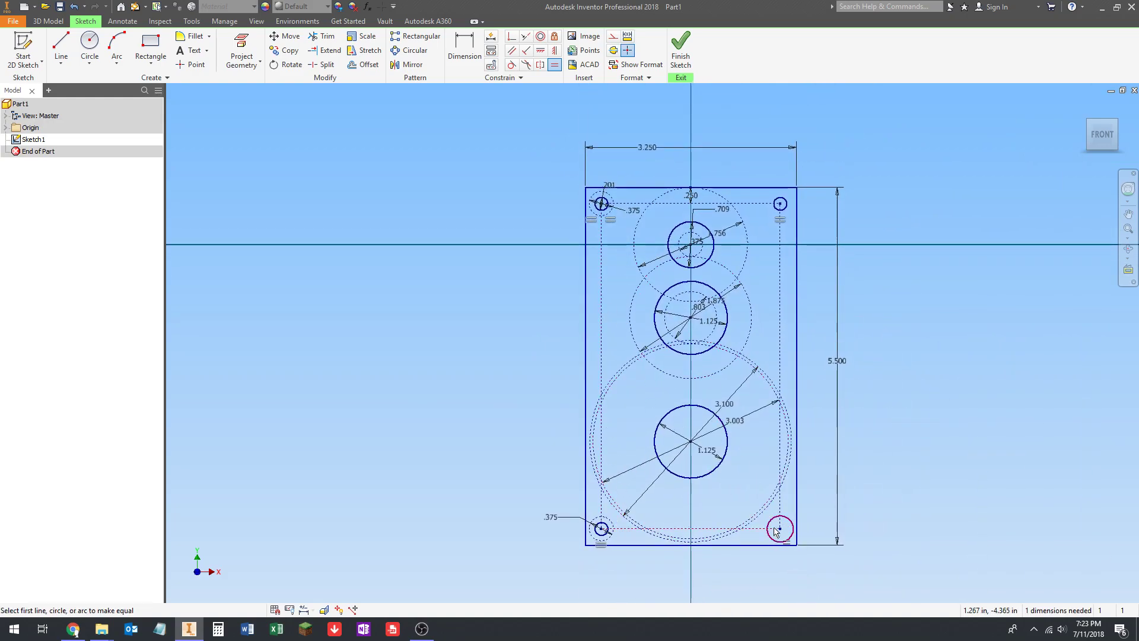
# Step: Constrain the lower-right corner circle to be equal in size to the upper-left 0.201 in hole circle
pyautogui.click(779, 526)
pyautogui.click(602, 203)
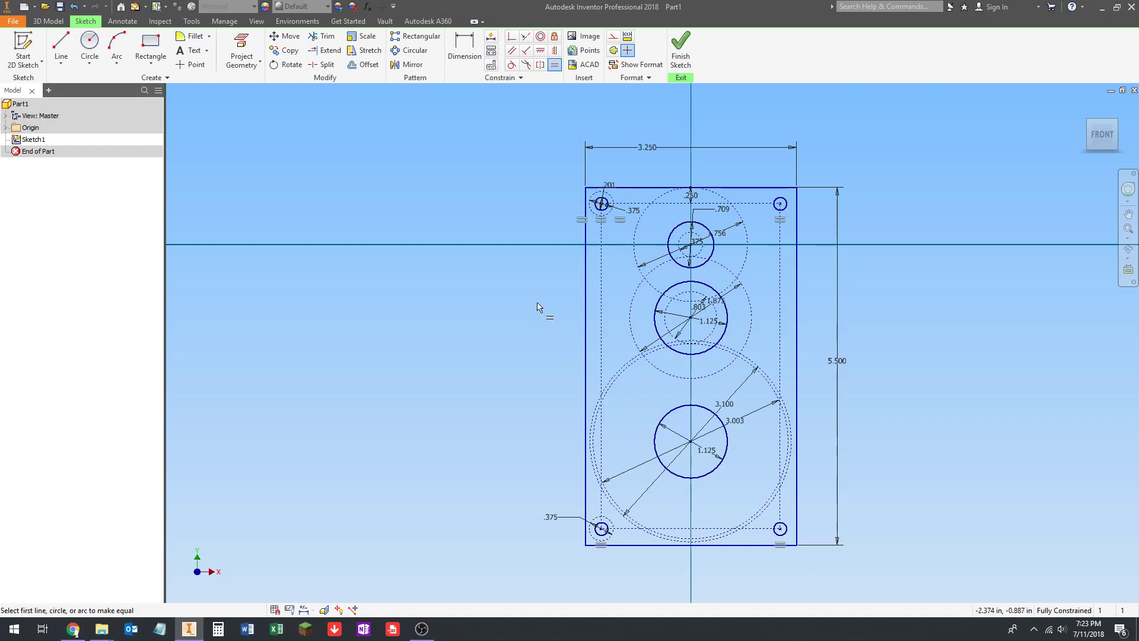
pyautogui.press('Escape')
# Step: Inspect the upper-left corner hole with its 0.375 in clearance circle, and review the overall plate layout
pyautogui.scroll(5, 600, 168)
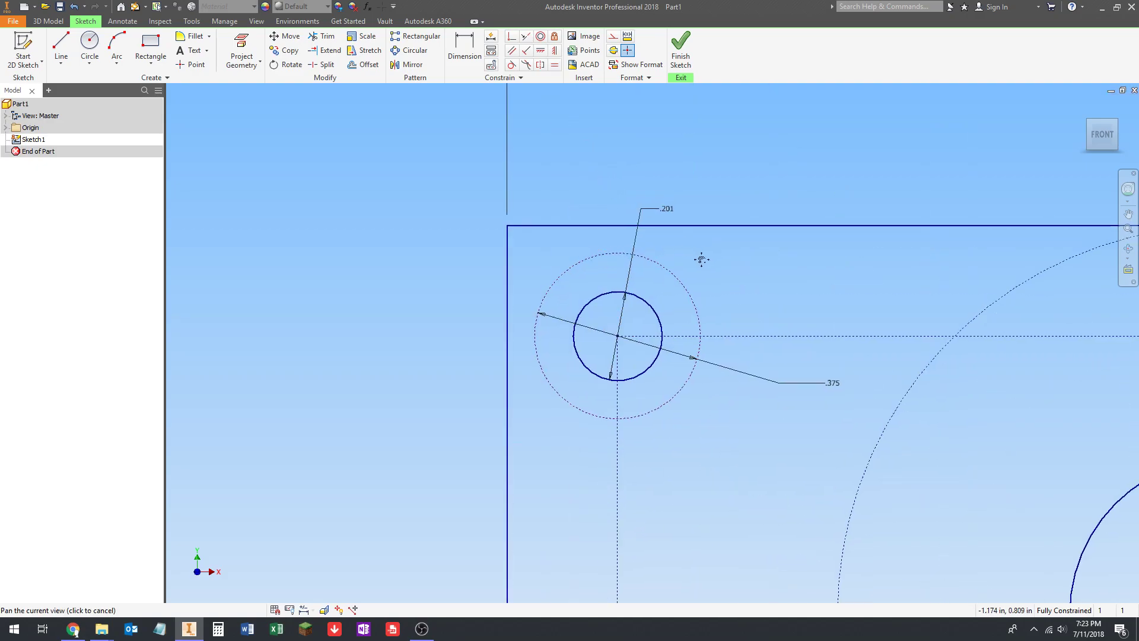
pyautogui.scroll(-5, 690, 265)
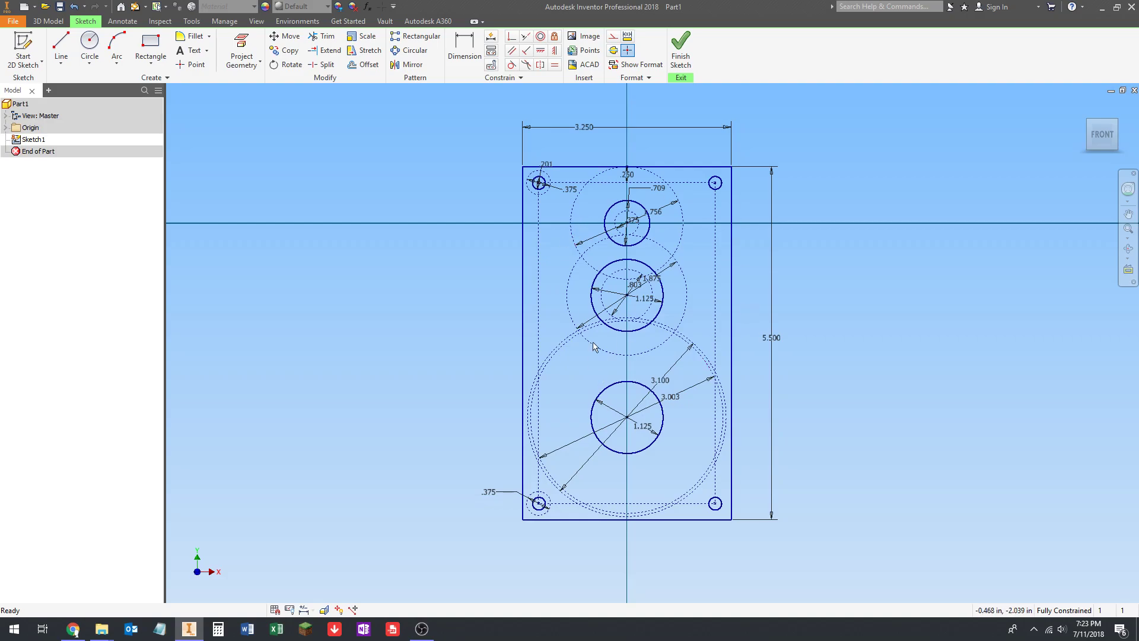
pyautogui.scroll(4, 573, 152)
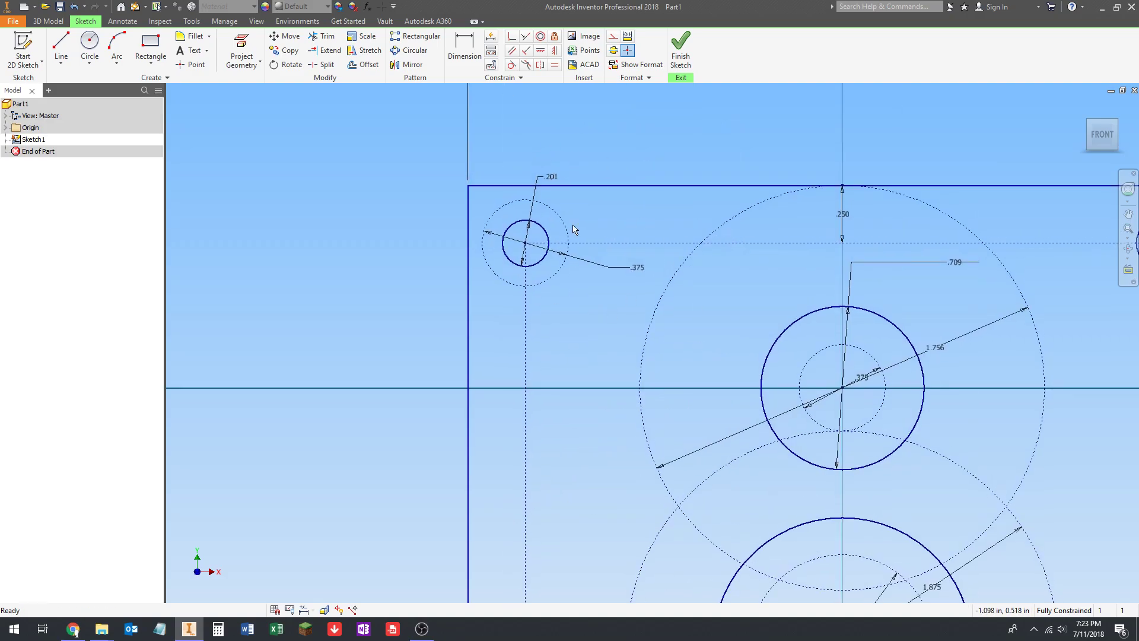
pyautogui.scroll(-3, 805, 284)
pyautogui.scroll(3, 522, 186)
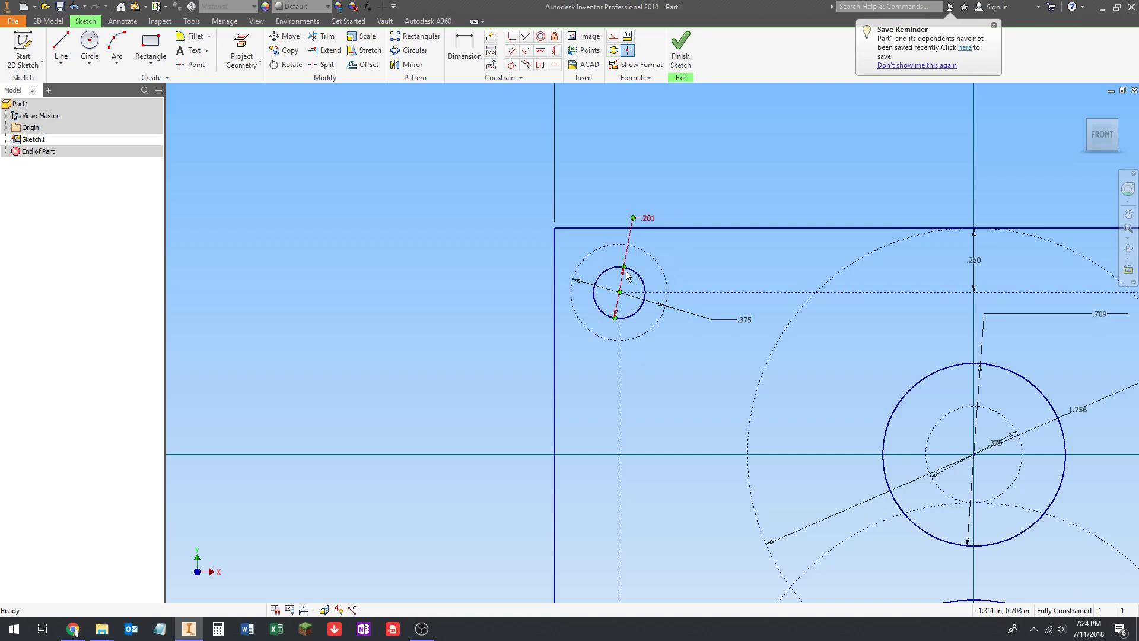
pyautogui.scroll(-5, 645, 277)
pyautogui.moveTo(645, 277); pyautogui.dragTo(575, 230, button='middle')
pyautogui.scroll(-1, 635, 338)
pyautogui.moveTo(635, 338); pyautogui.dragTo(604, 191, button='middle')
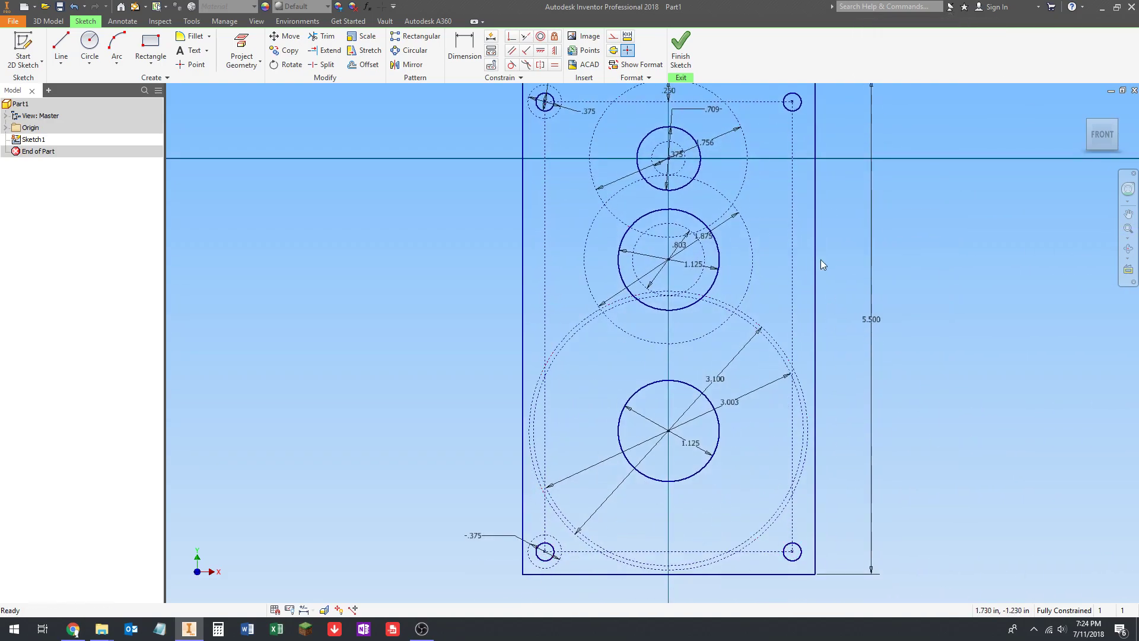
# Step: Try a 0.4 in diameter on the upper-left corner hole to check that the other corner holes follow it
pyautogui.scroll(-3, 680, 198)
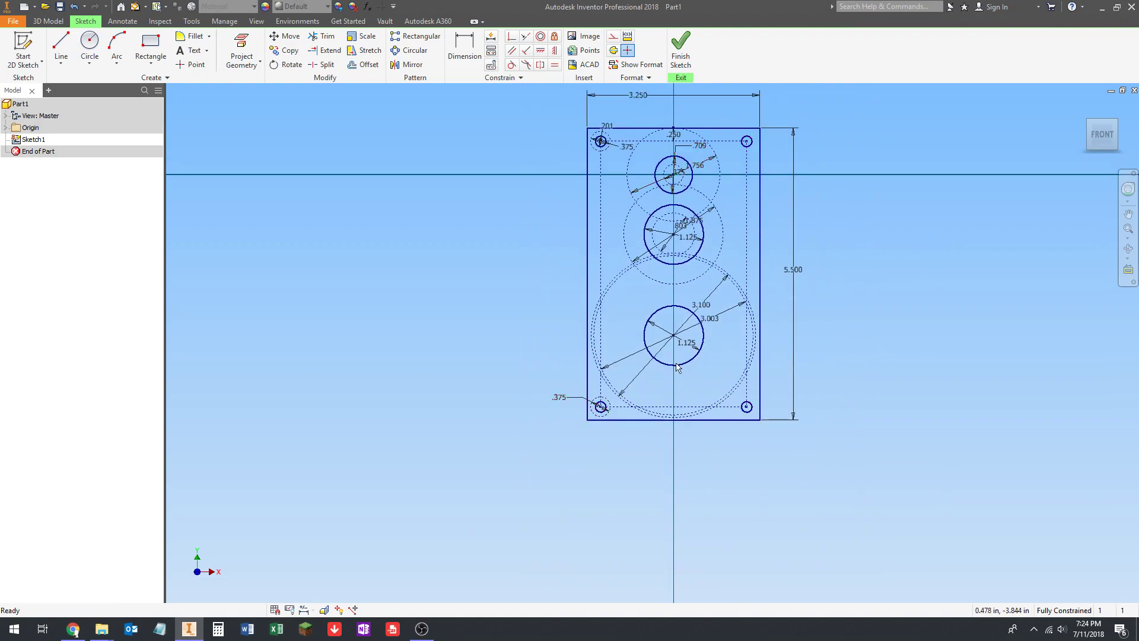
pyautogui.scroll(5, 599, 112)
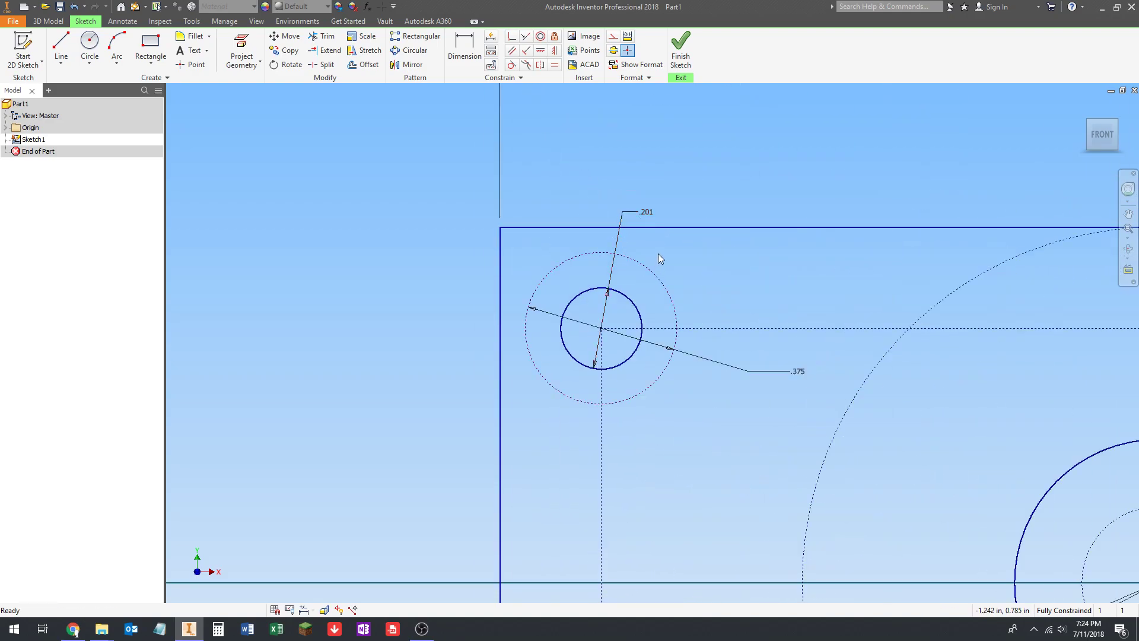
pyautogui.click(646, 212)
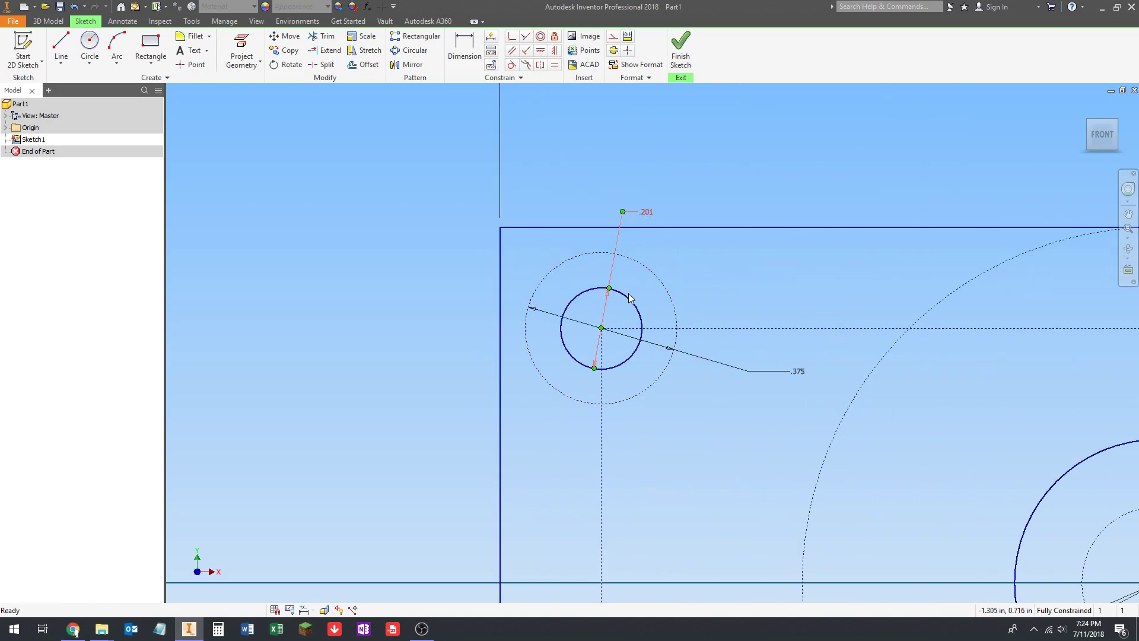
pyautogui.scroll(-5, 579, 168)
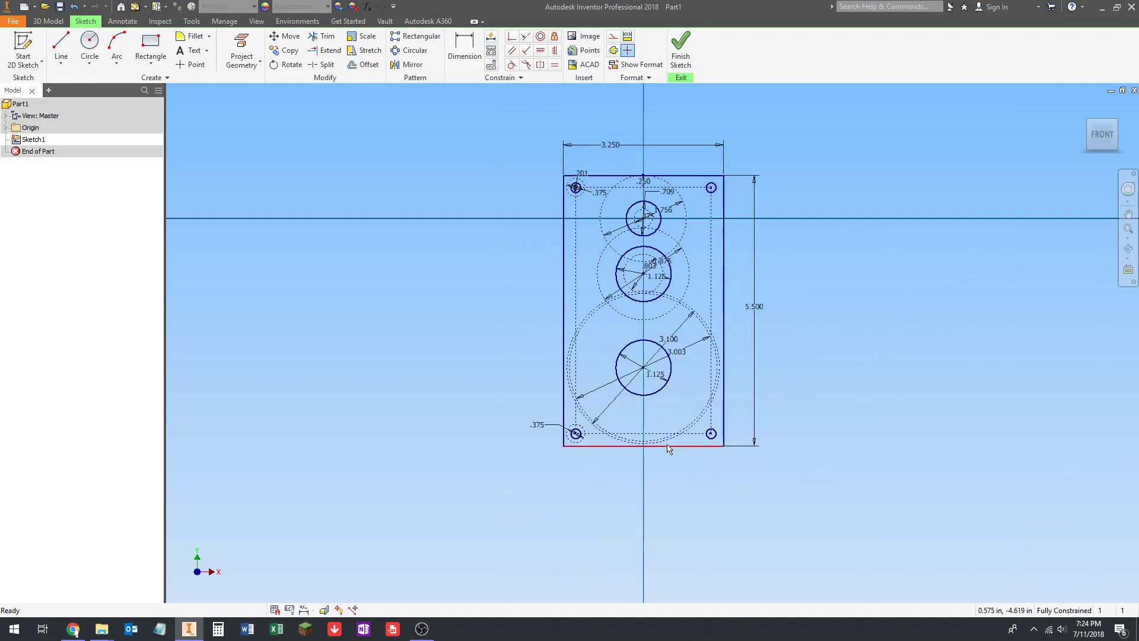
pyautogui.scroll(5, 570, 155)
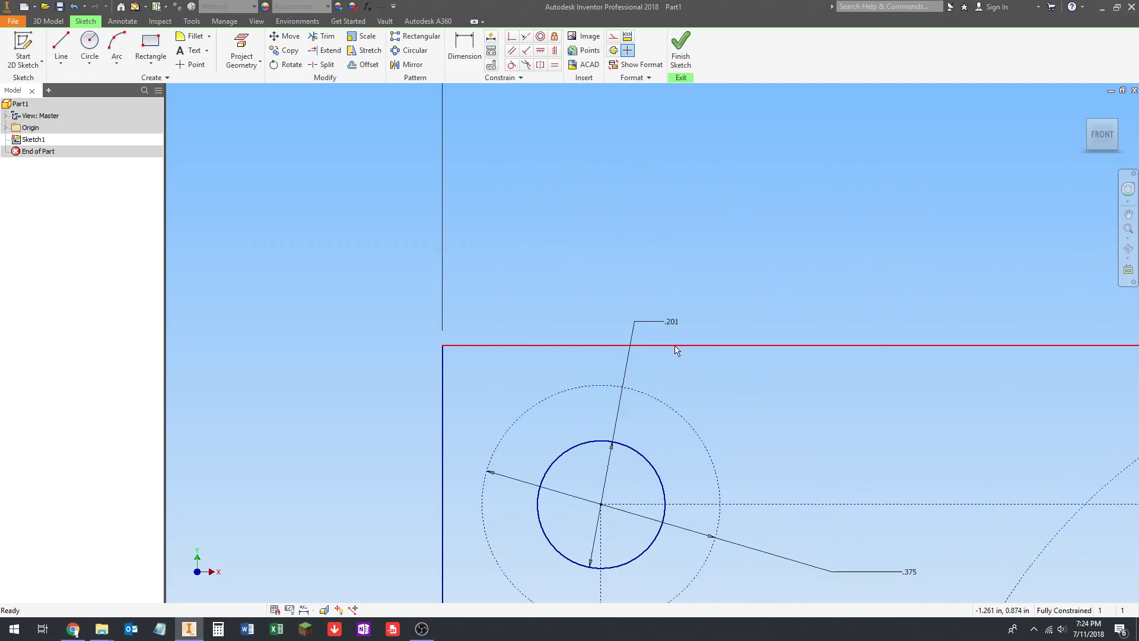
pyautogui.doubleClick(629, 245)
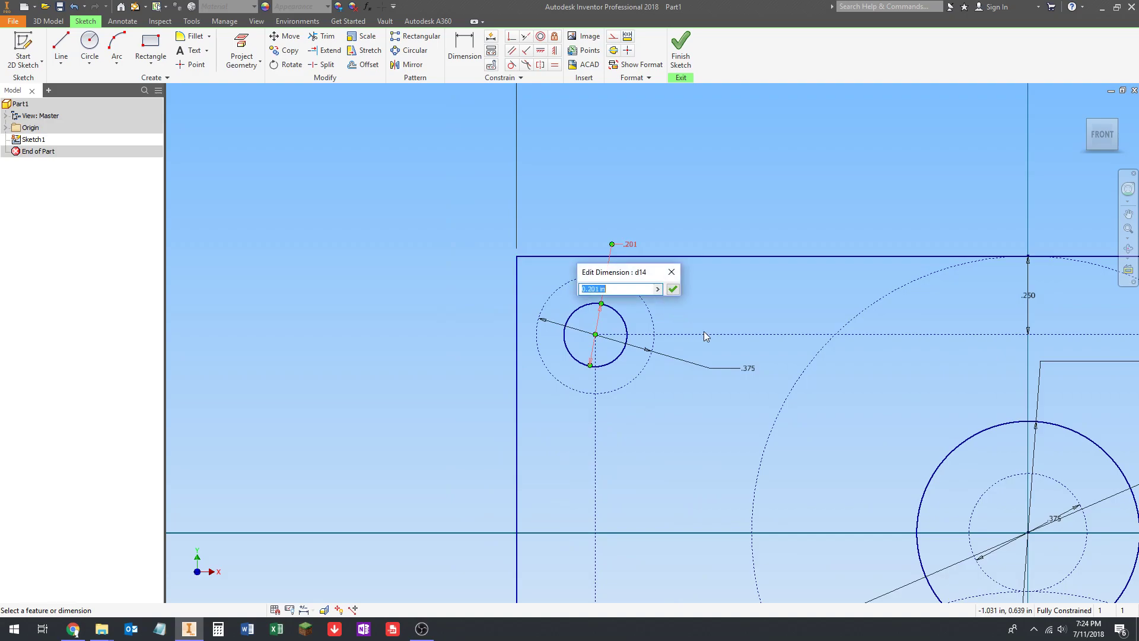
pyautogui.write('.4')
pyautogui.press('Return')
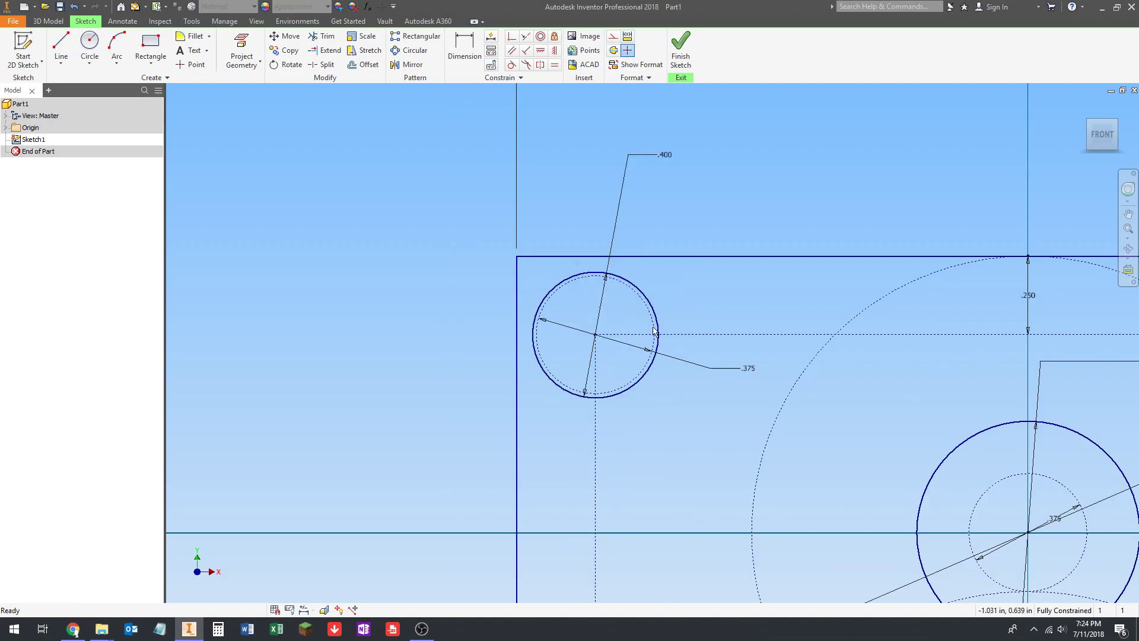
# Step: Restore the upper-left corner hole's diameter to 0.201 in
pyautogui.scroll(-5, 689, 330)
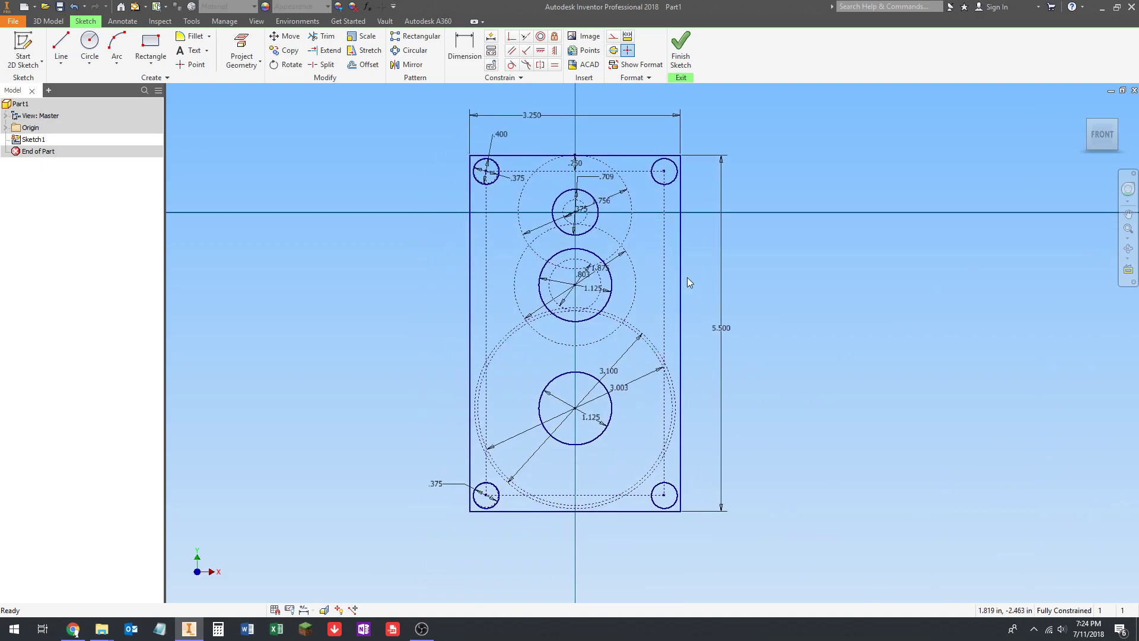
pyautogui.doubleClick(501, 135)
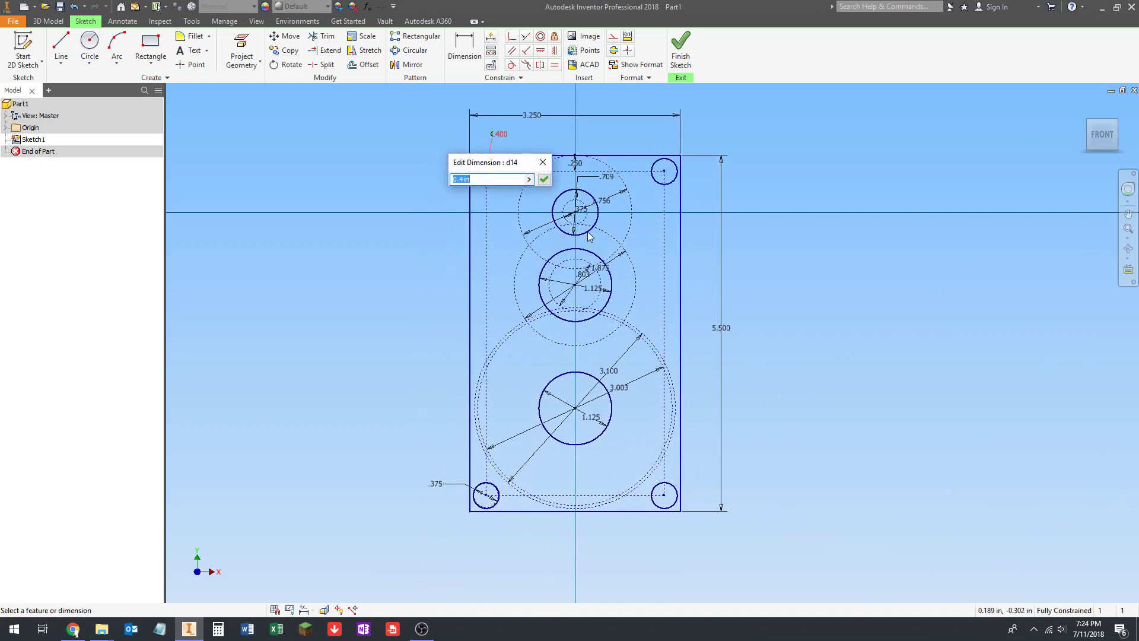
pyautogui.write('.201')
pyautogui.press('Return')
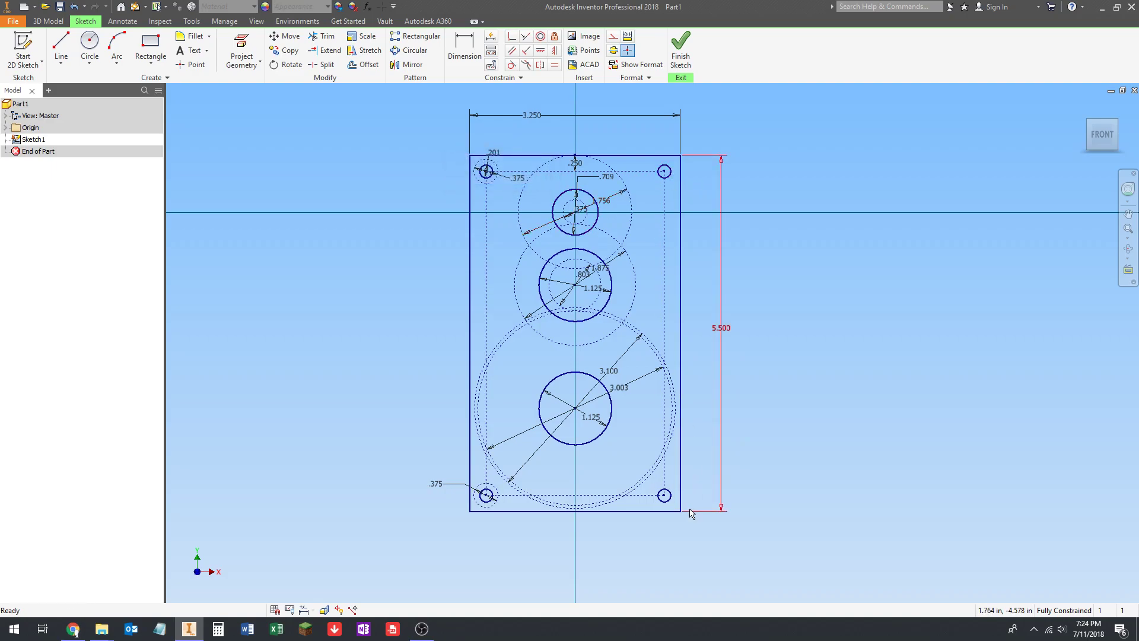
# Step: Finish the sketch and extrude the plate profile around the bearing and corner holes by 0.25 in
pyautogui.moveTo(609, 316); pyautogui.dragTo(642, 342, button='middle')
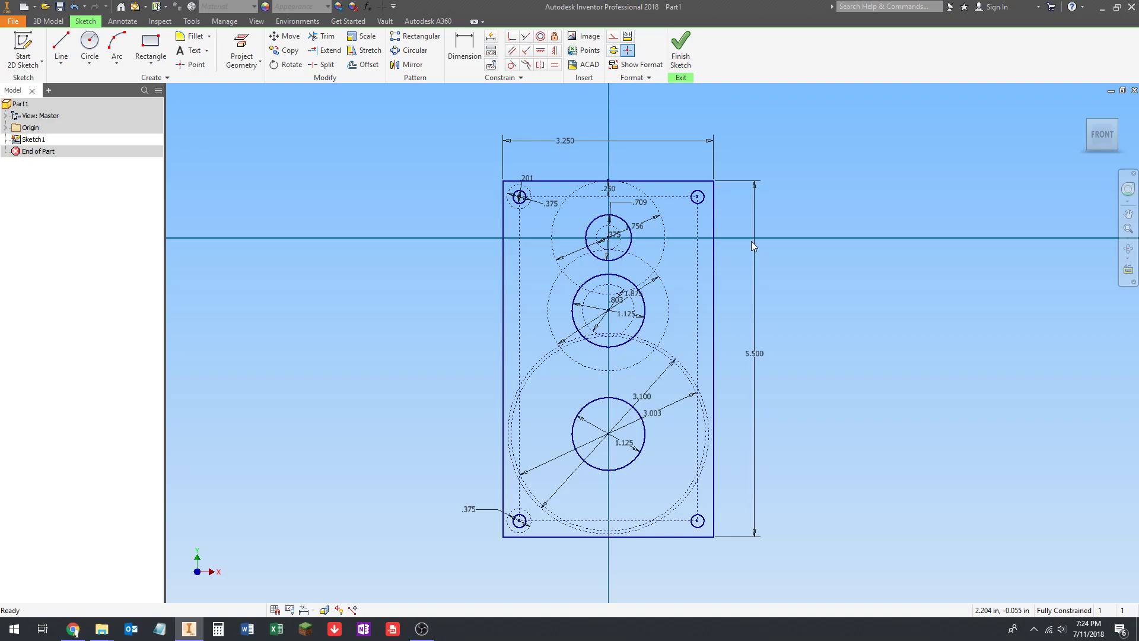
pyautogui.moveTo(732, 244); pyautogui.dragTo(731, 232, button='middle')
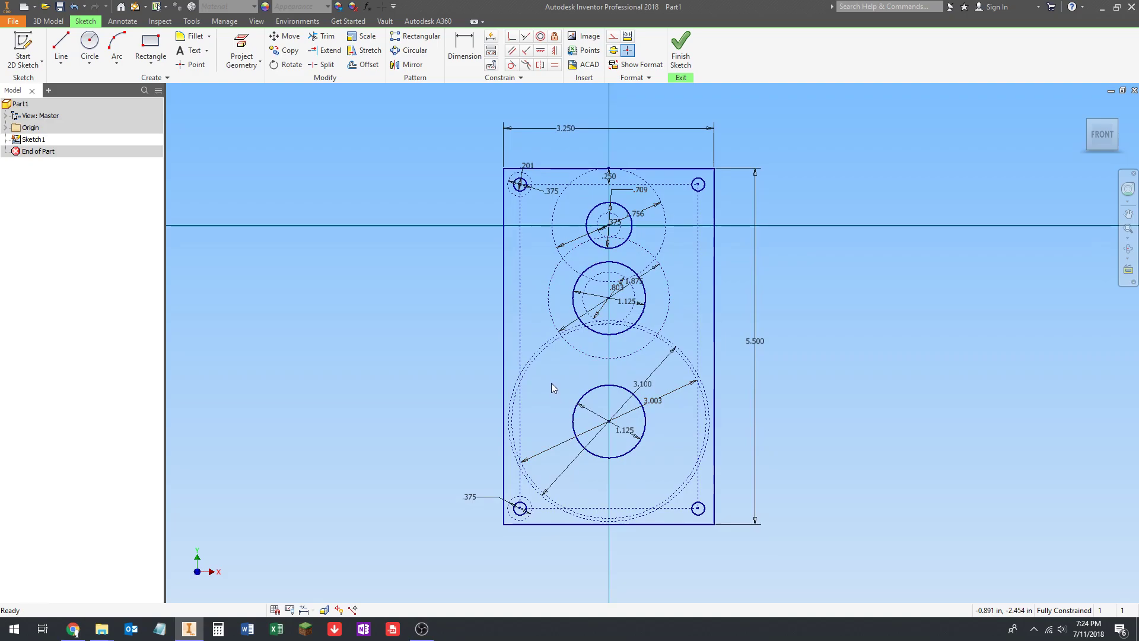
pyautogui.click(680, 50)
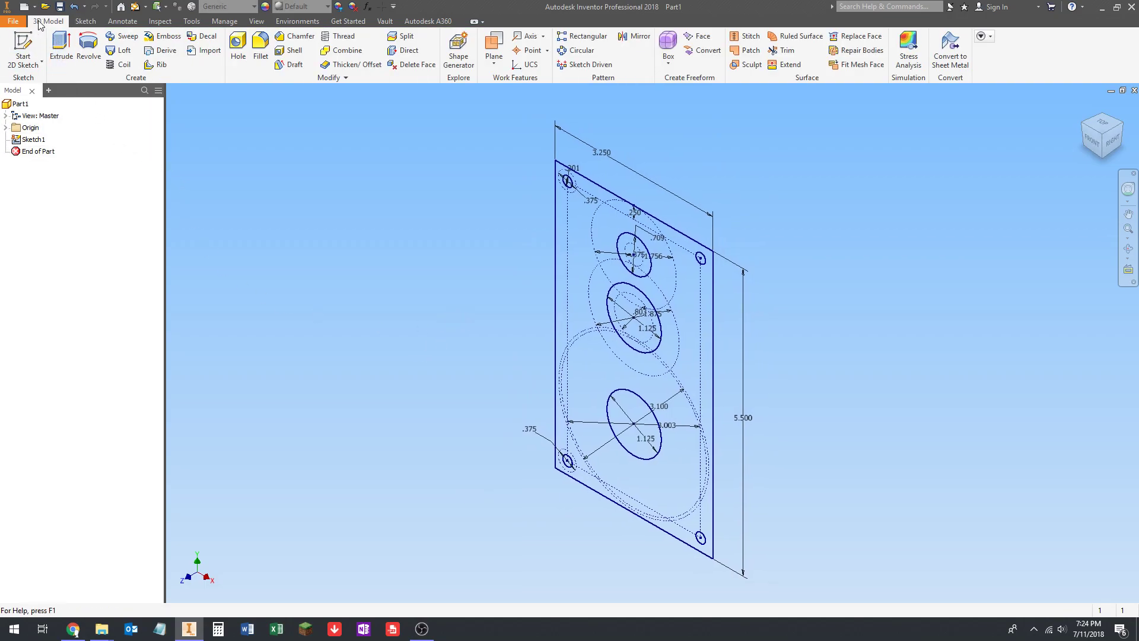
pyautogui.click(62, 50)
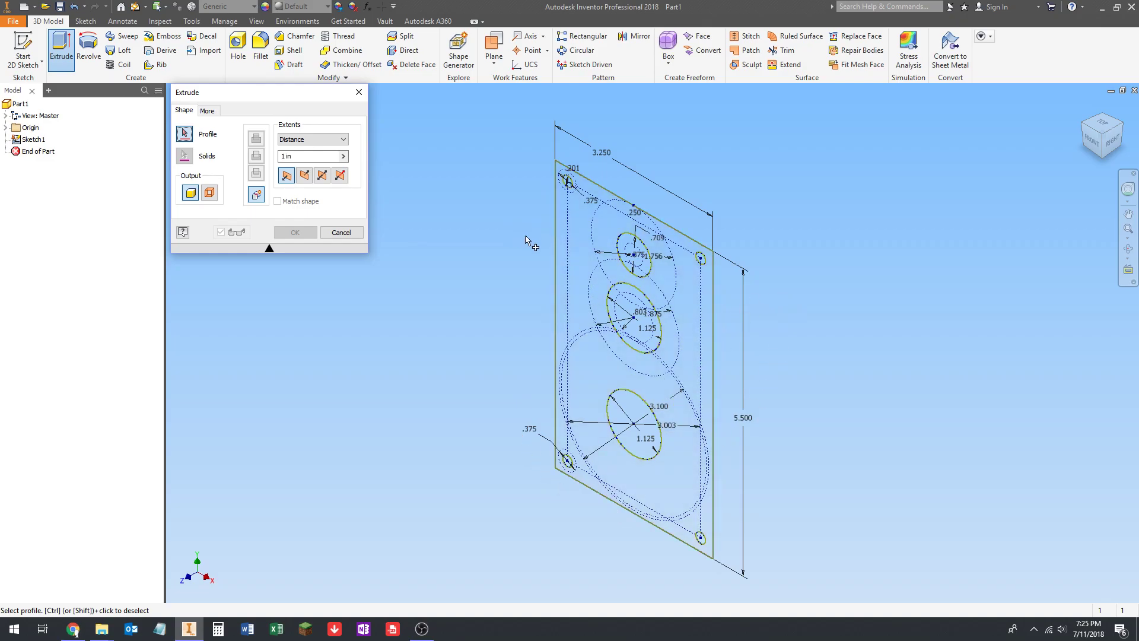
pyautogui.click(579, 249)
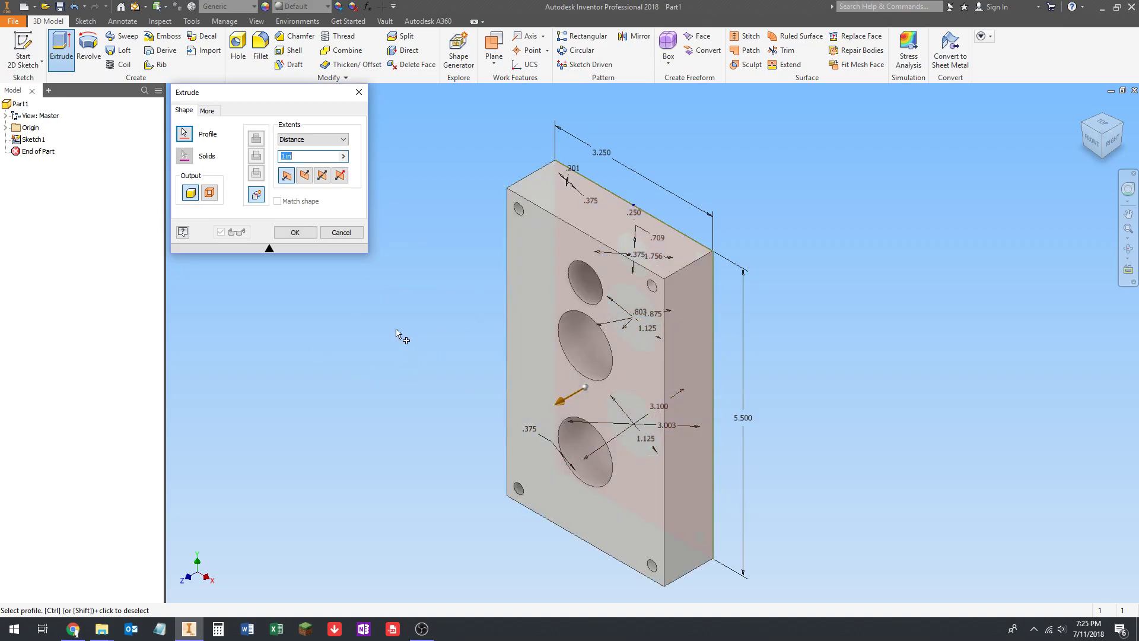
pyautogui.keyDown('shift'); pyautogui.moveTo(386, 350); pyautogui.dragTo(414, 332, button='middle'); pyautogui.keyUp('shift')
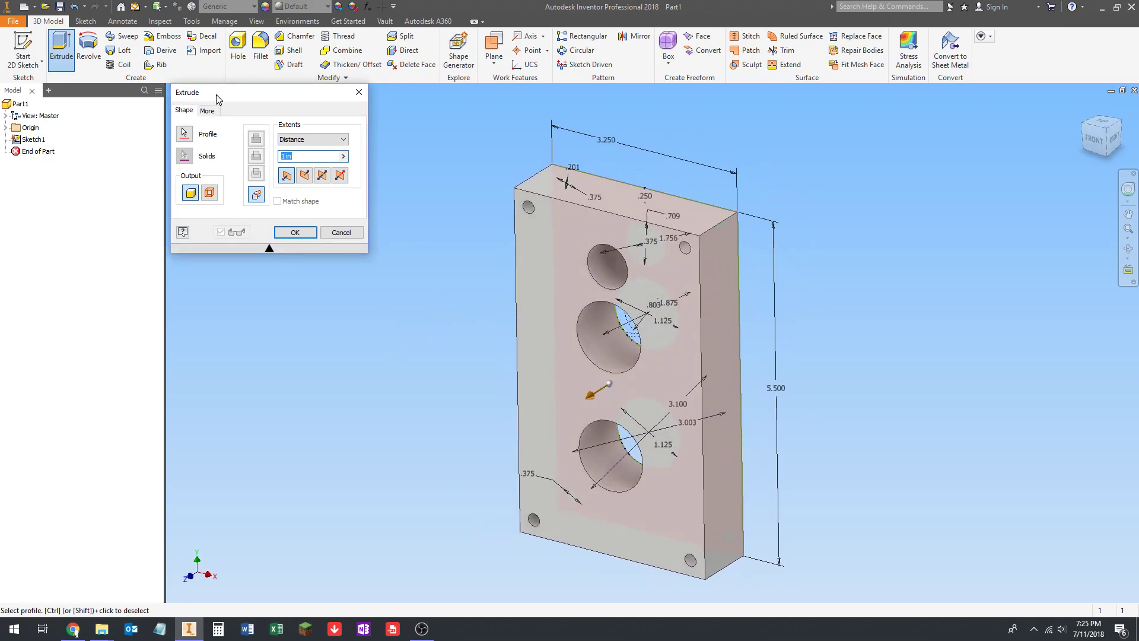
pyautogui.click(313, 157)
pyautogui.doubleClick(296, 157)
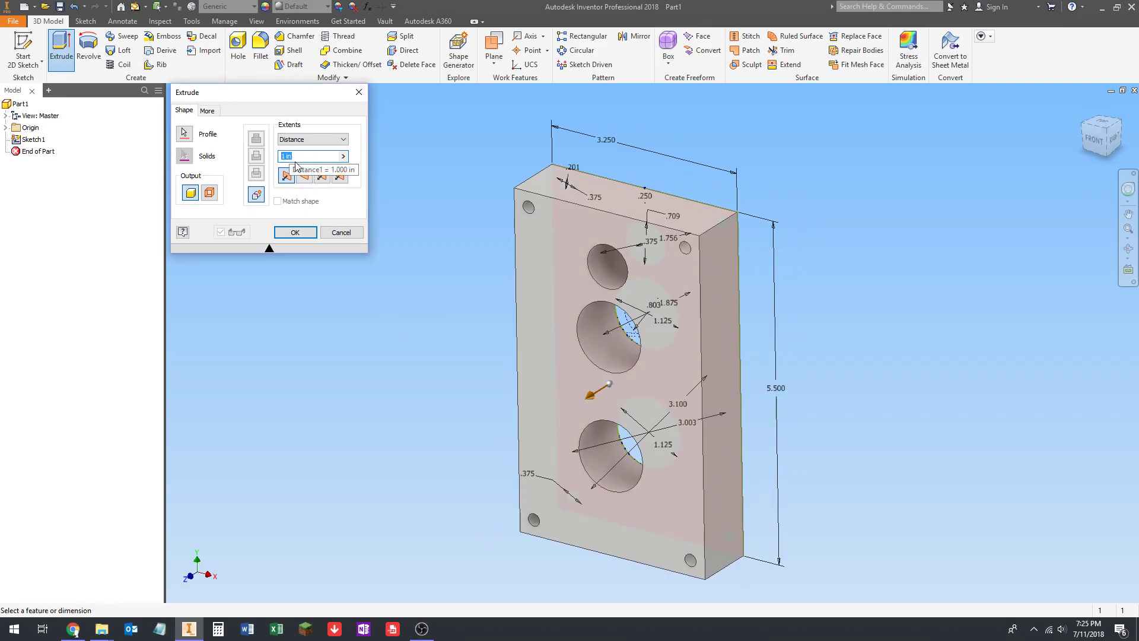
pyautogui.write('.25')
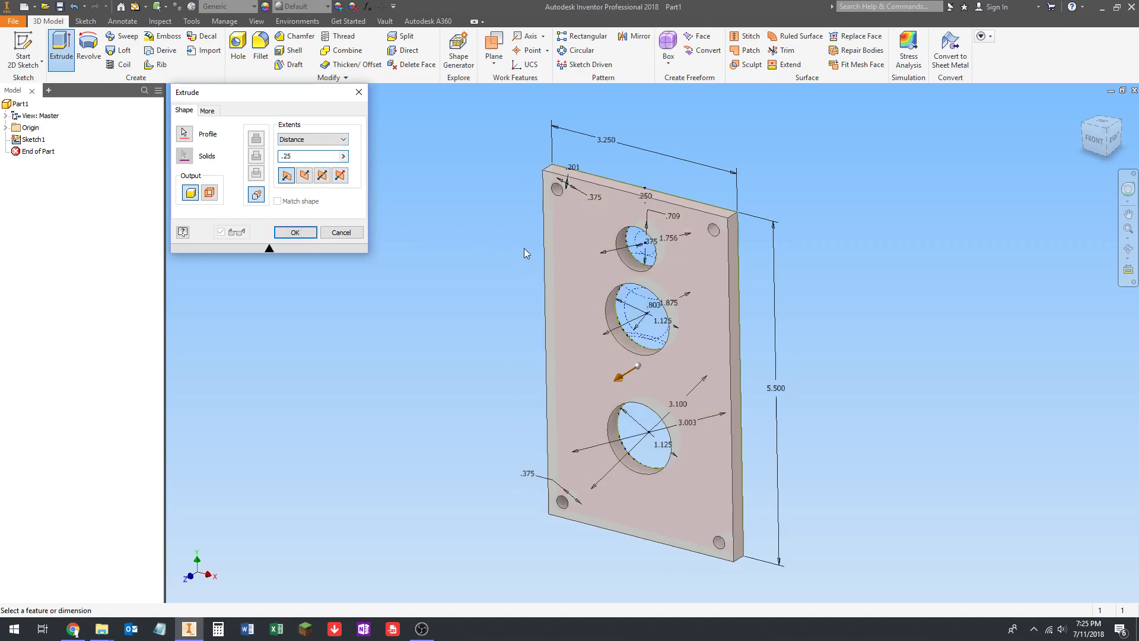
pyautogui.click(295, 232)
# Step: Start a new 2D sketch on the front face of the extruded plate
pyautogui.keyDown('shift'); pyautogui.moveTo(479, 256); pyautogui.dragTo(490, 326, button='middle'); pyautogui.keyUp('shift')
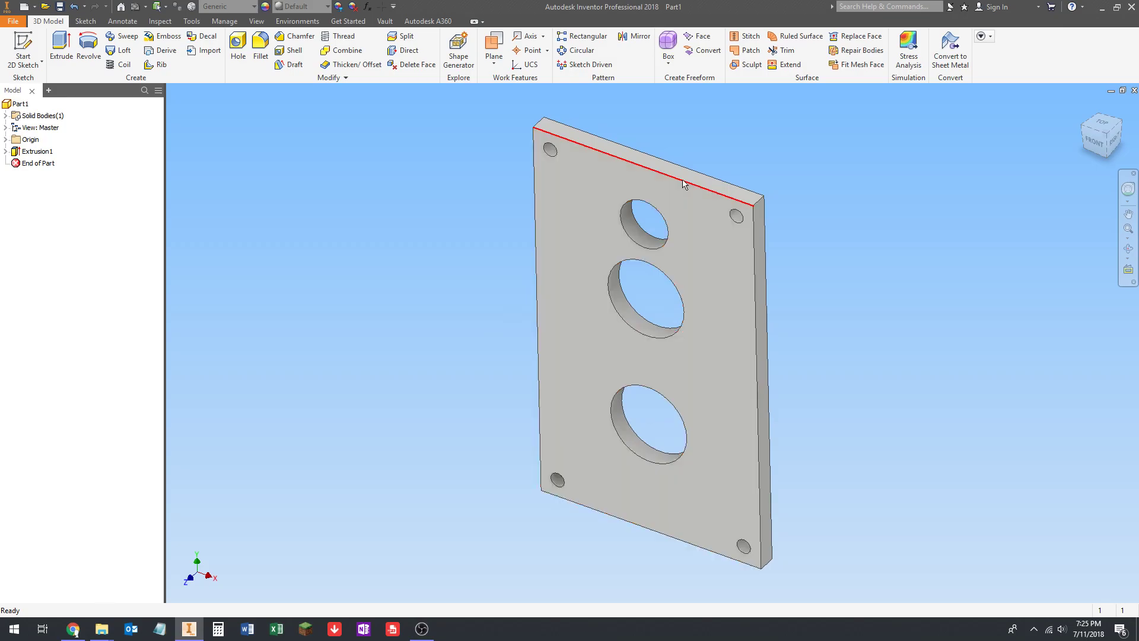
pyautogui.keyDown('shift'); pyautogui.moveTo(649, 215); pyautogui.dragTo(688, 249, button='middle'); pyautogui.keyUp('shift')
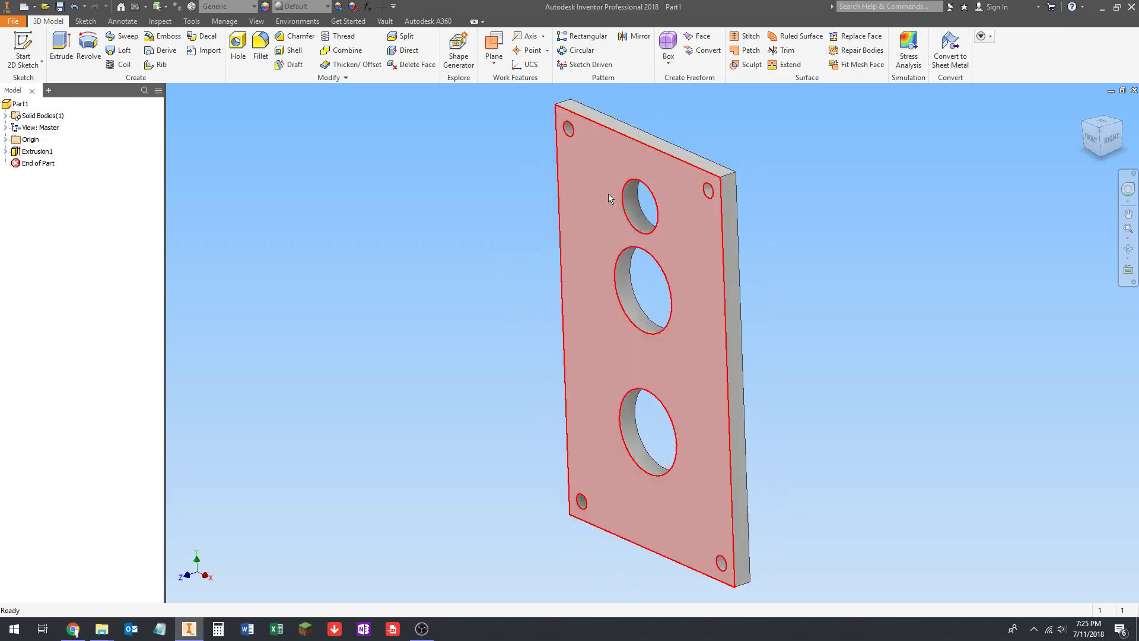
pyautogui.keyDown('shift'); pyautogui.moveTo(661, 178); pyautogui.dragTo(588, 207, button='middle'); pyautogui.keyUp('shift')
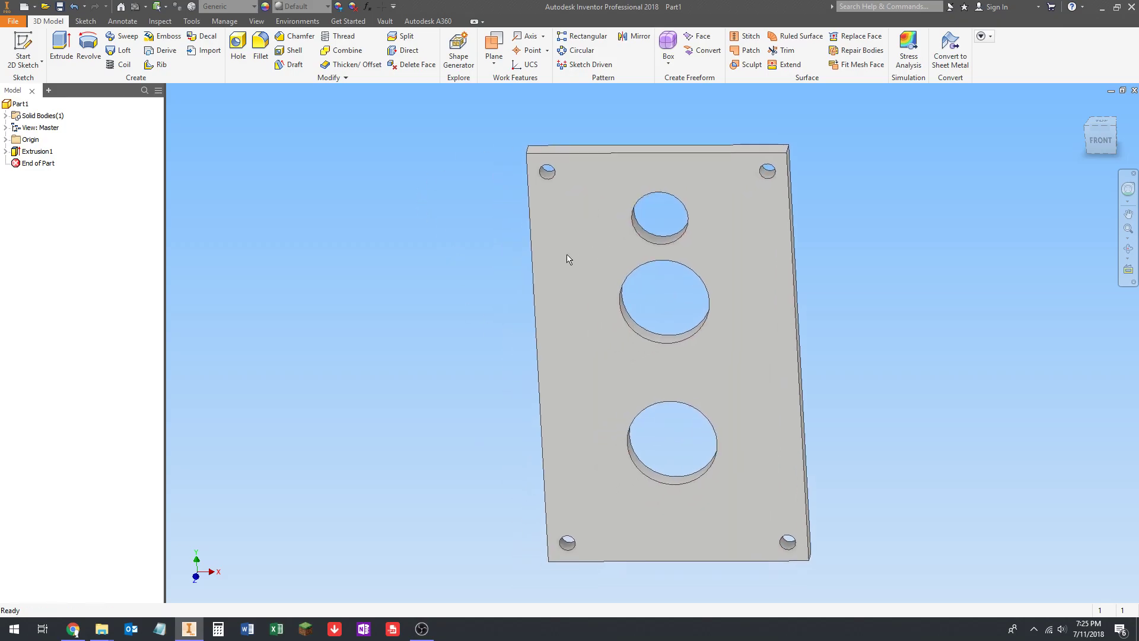
pyautogui.press('F6')
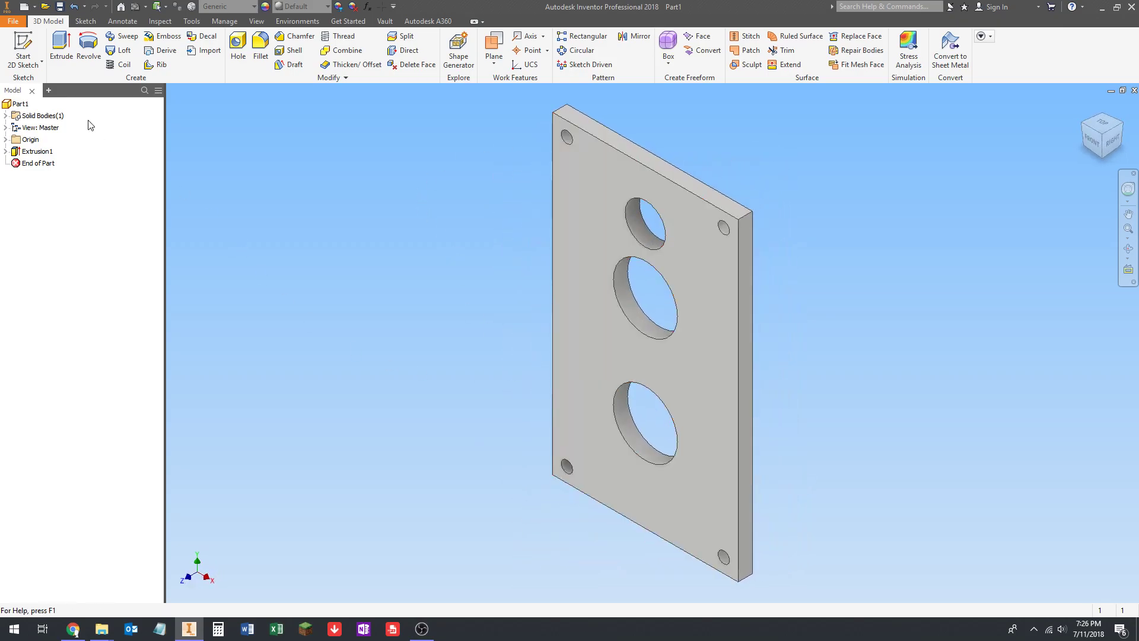
pyautogui.click(27, 44)
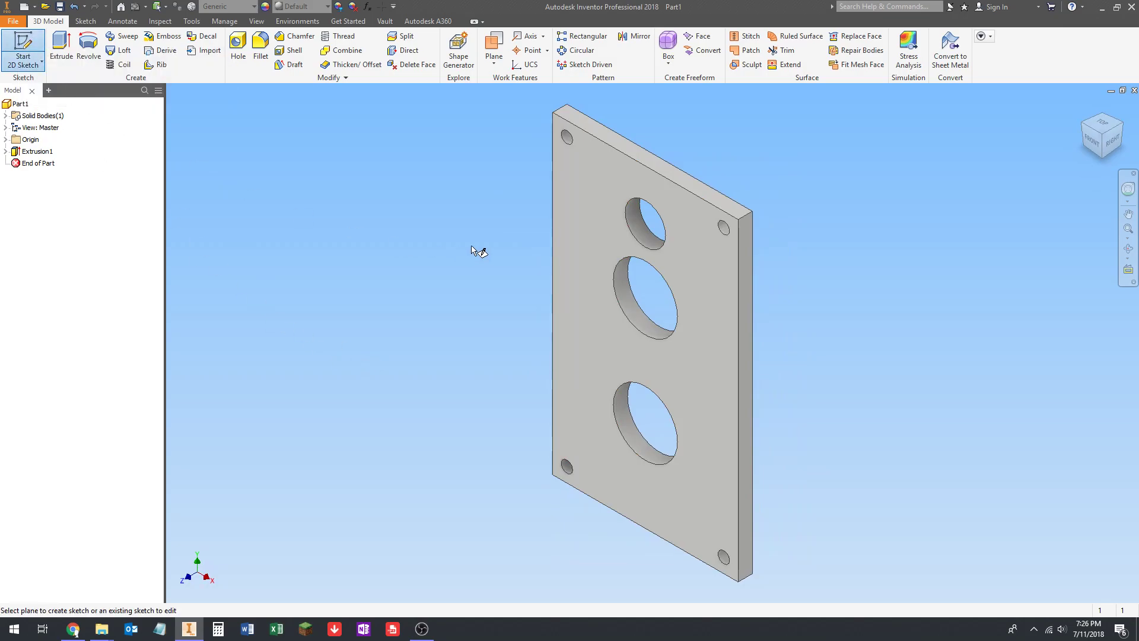
pyautogui.click(587, 208)
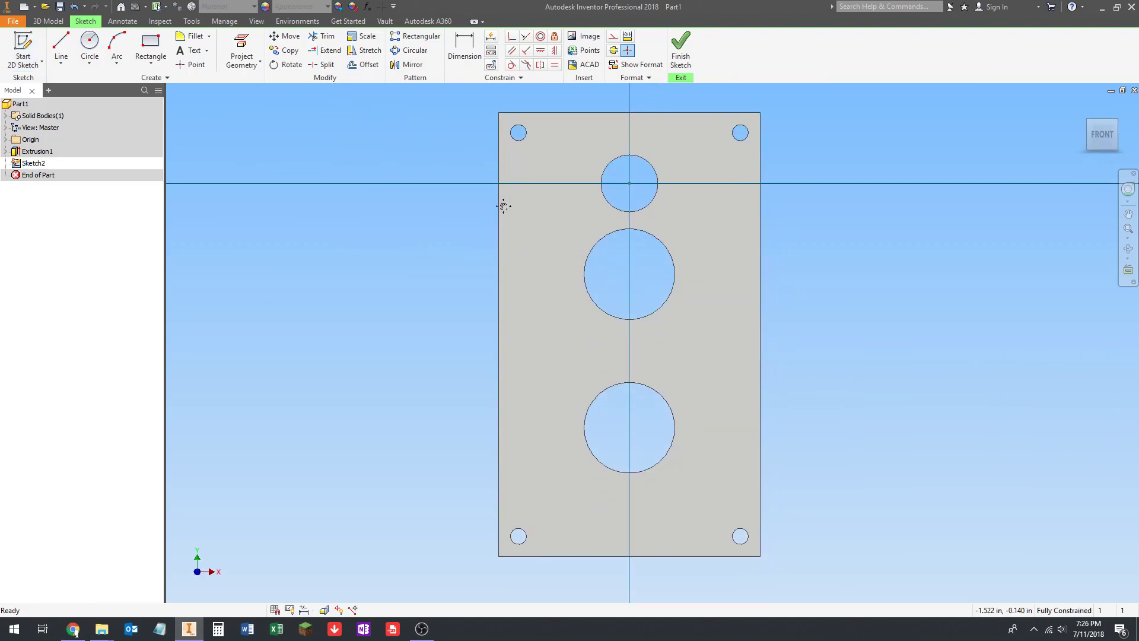
# Step: Draw a horizontal construction line about 1.1 in long between the plate's top edge and the uppermost bearing hole
pyautogui.scroll(4, 505, 202)
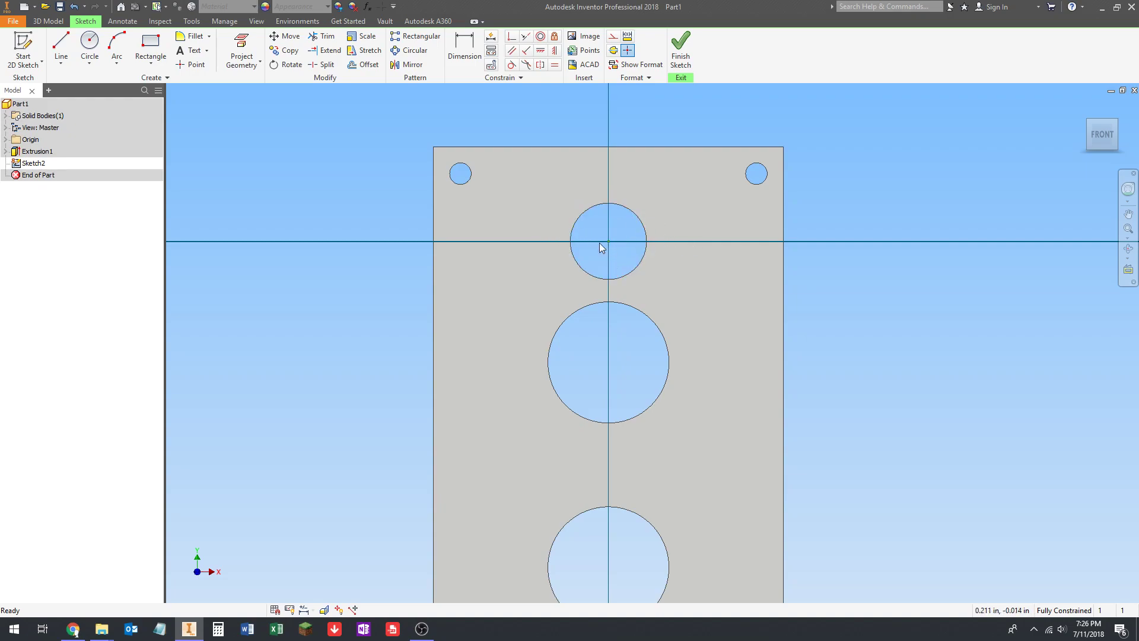
pyautogui.moveTo(576, 207); pyautogui.dragTo(533, 205, button='middle')
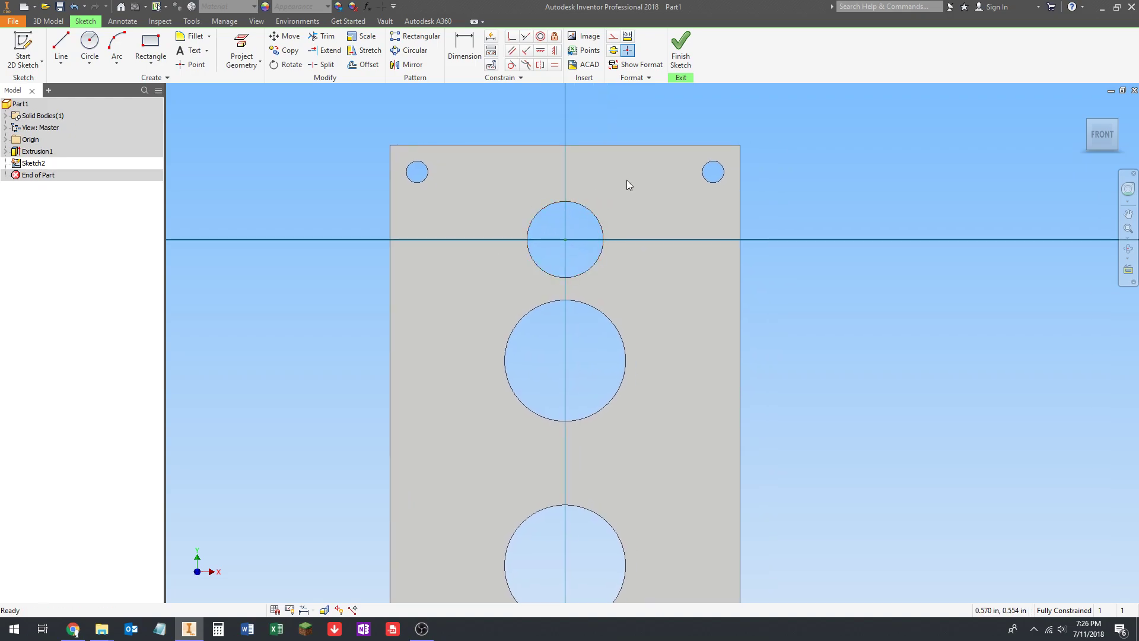
pyautogui.scroll(-2, 611, 193)
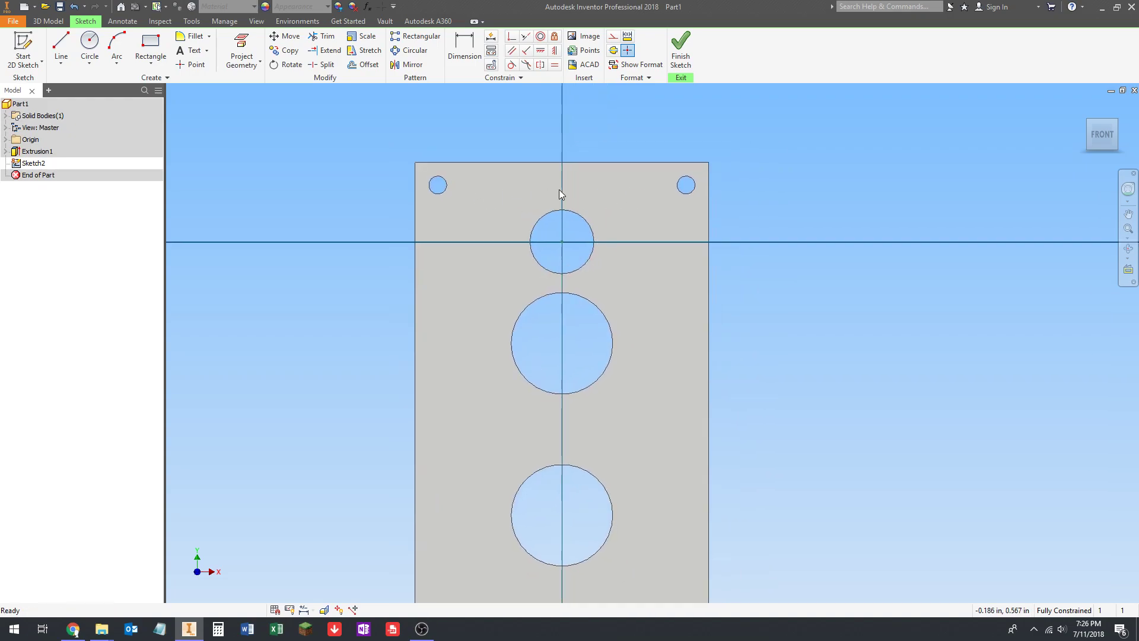
pyautogui.click(61, 48)
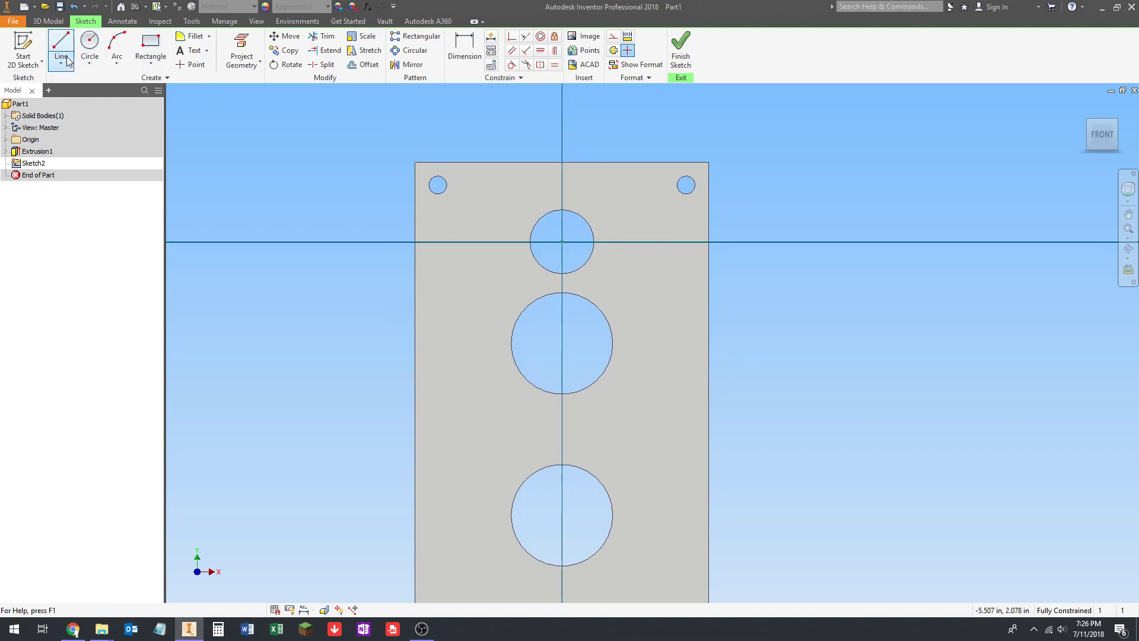
pyautogui.click(613, 36)
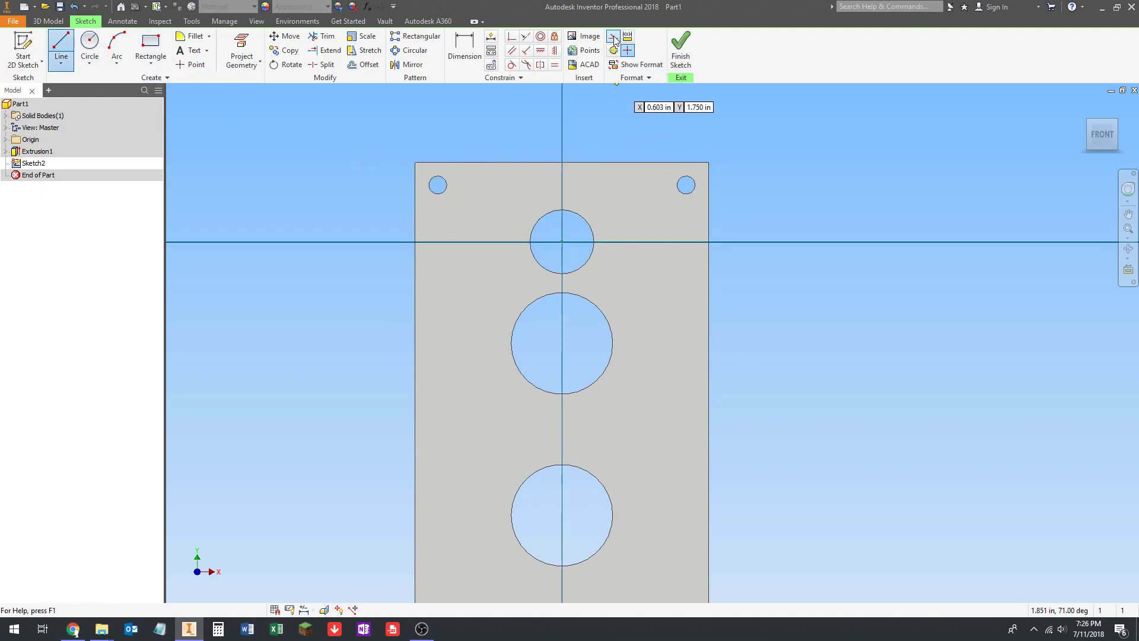
pyautogui.click(509, 186)
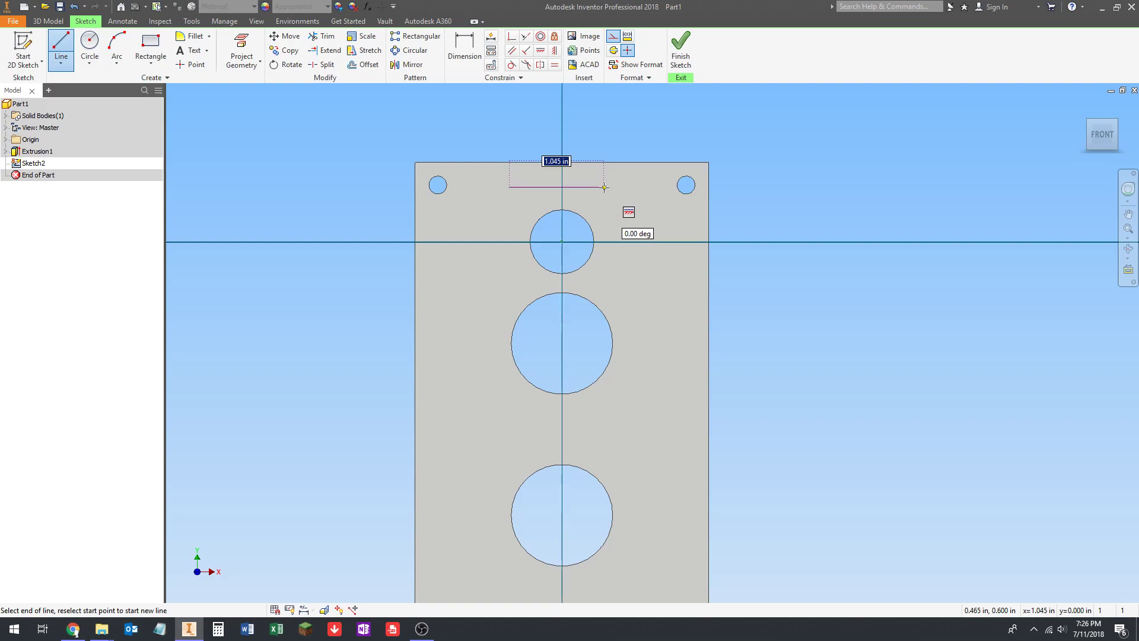
pyautogui.click(604, 187)
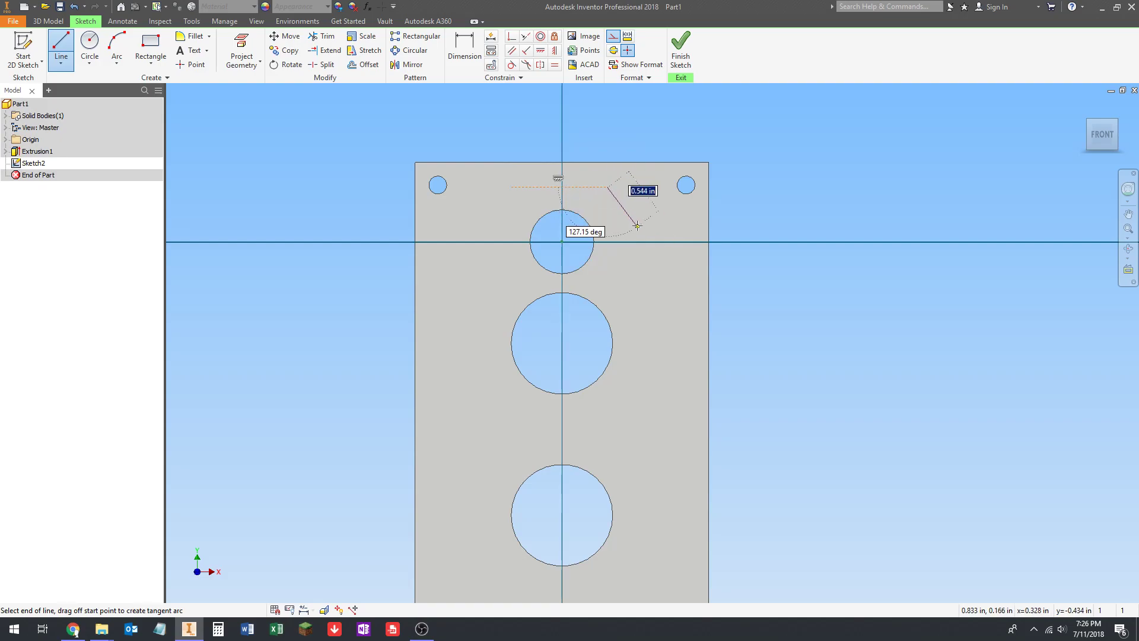
pyautogui.press('Escape')
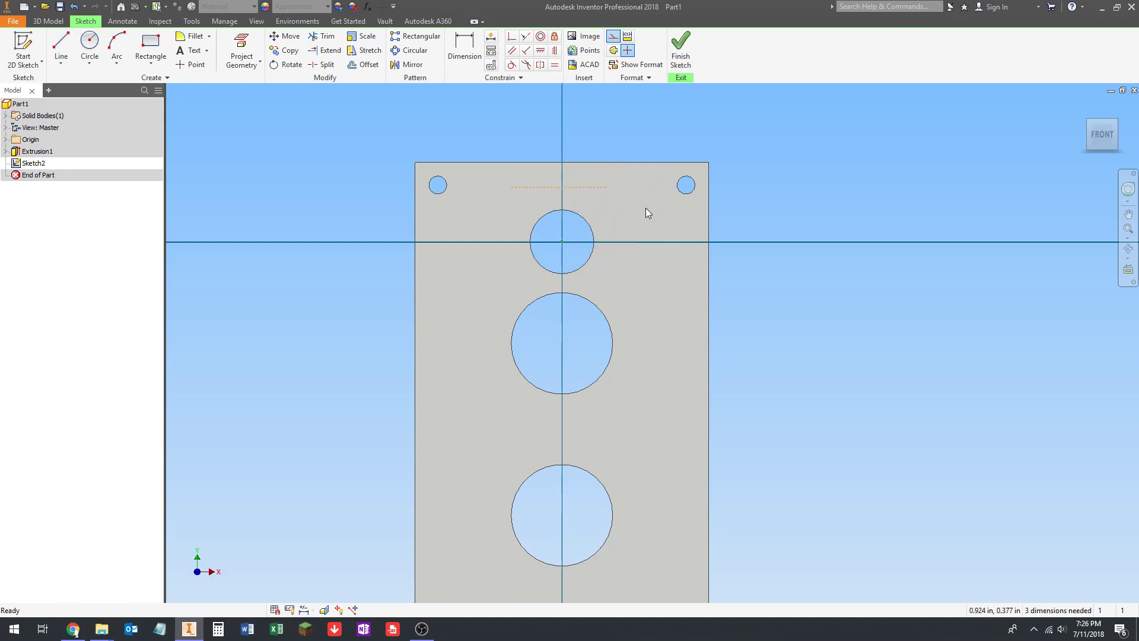
# Step: Apply a Coincident constraint between the construction line's midpoint and the centre of the uppermost bearing hole
pyautogui.moveTo(578, 187); pyautogui.dragTo(611, 193)
pyautogui.click(630, 208)
pyautogui.click(511, 36)
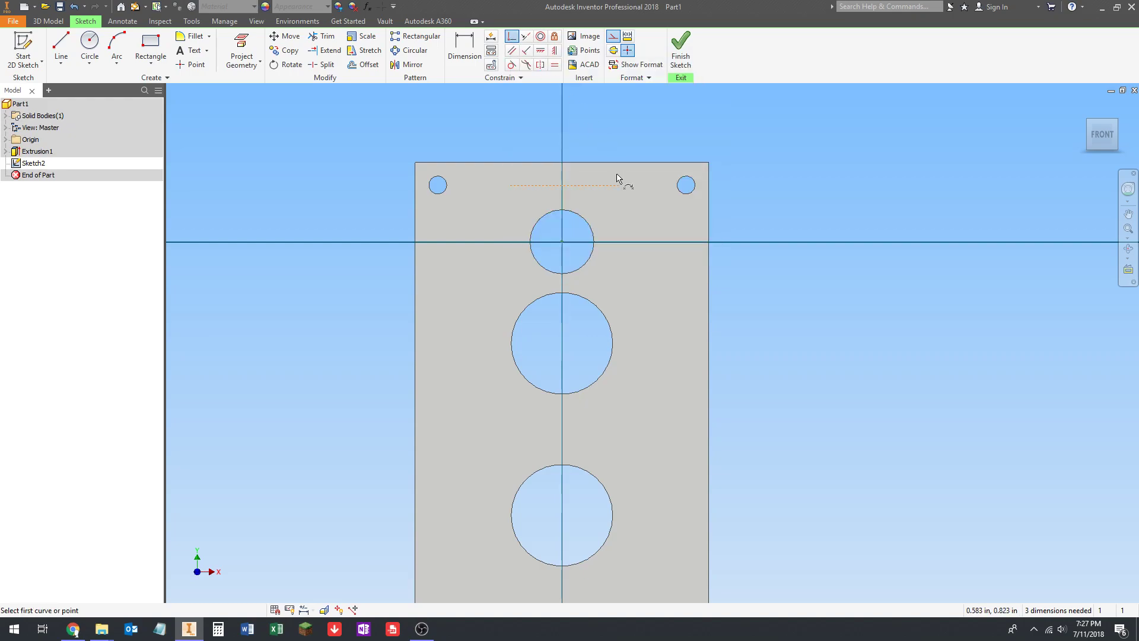
pyautogui.click(563, 186)
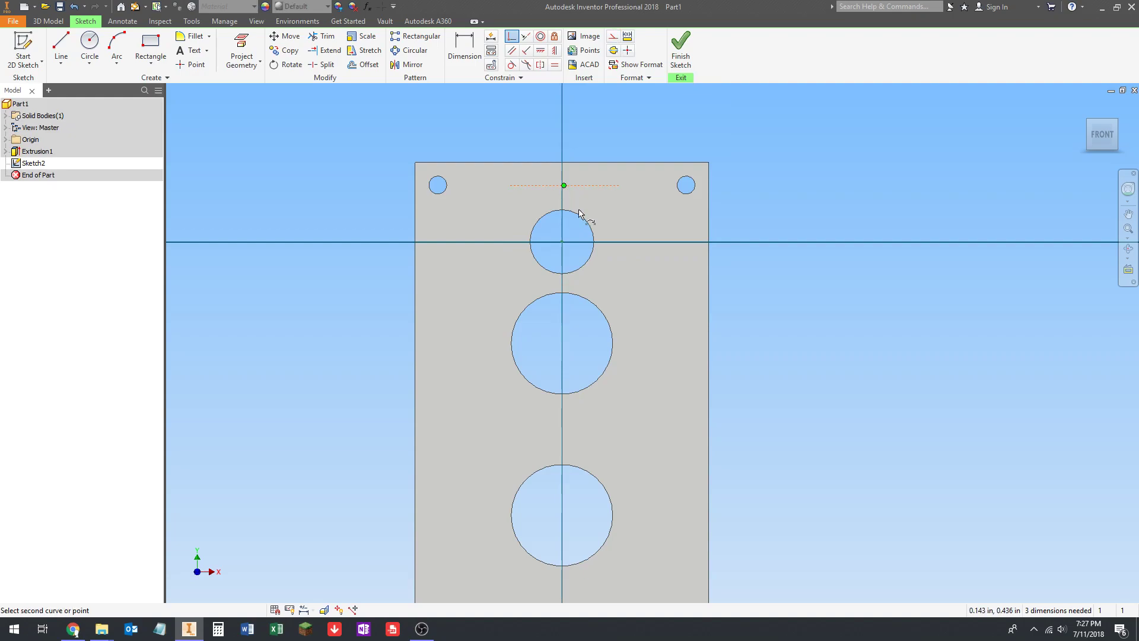
pyautogui.click(563, 243)
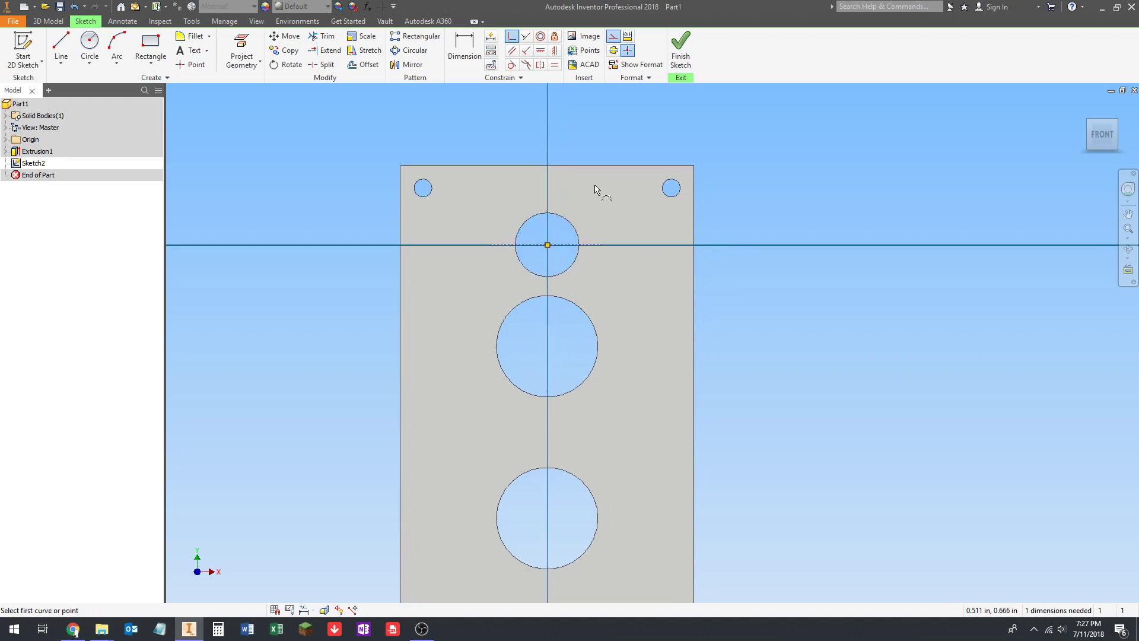
# Step: Stretch and shorten the construction line by its endpoint to test the midpoint constraint at the uppermost bearing hole
pyautogui.press('Escape')
pyautogui.moveTo(586, 186); pyautogui.dragTo(590, 181, button='middle')
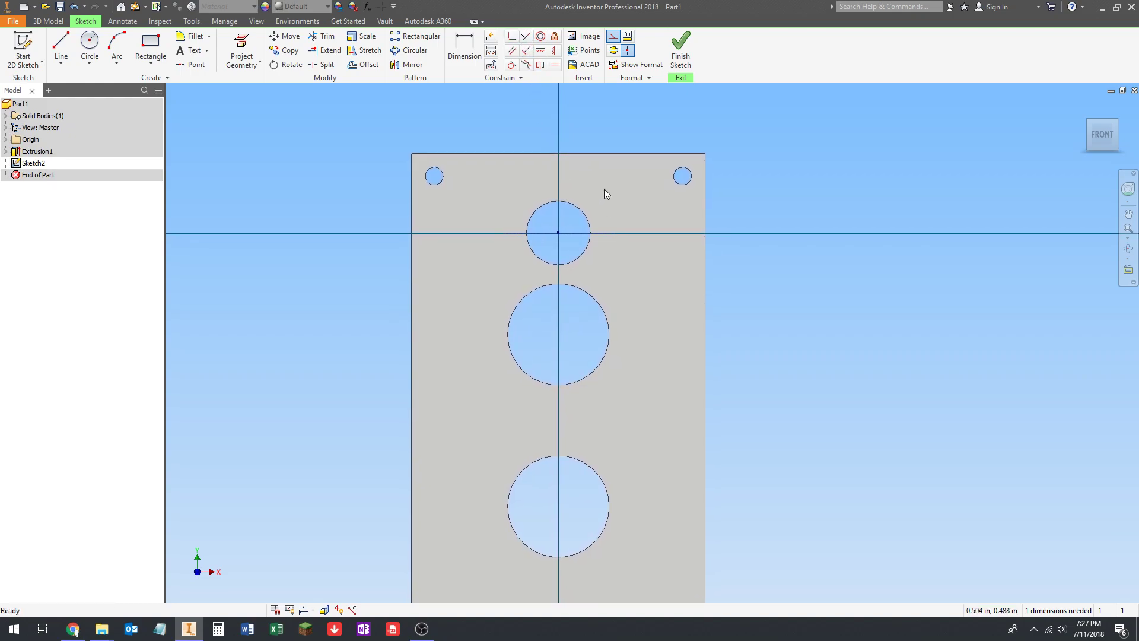
pyautogui.moveTo(570, 232); pyautogui.dragTo(635, 238)
pyautogui.moveTo(637, 233); pyautogui.dragTo(672, 244)
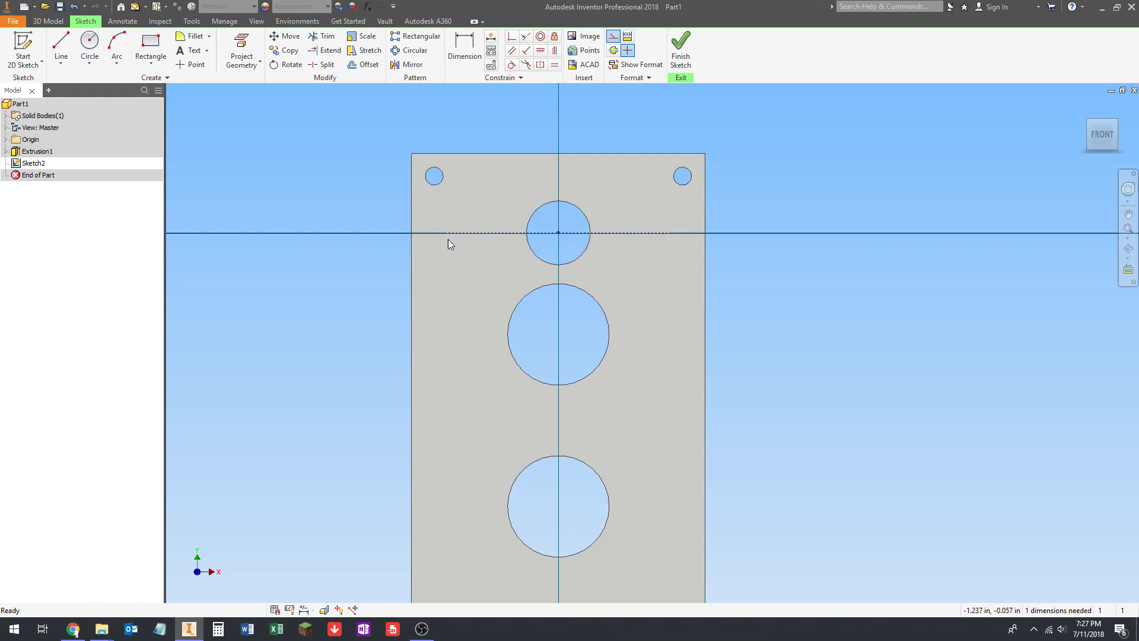
pyautogui.moveTo(673, 238); pyautogui.dragTo(633, 250)
# Step: Dimension the construction line's length to 29 mm and place the dimension between the bearing hole and the plate's top edge
pyautogui.click(461, 45)
pyautogui.click(510, 233)
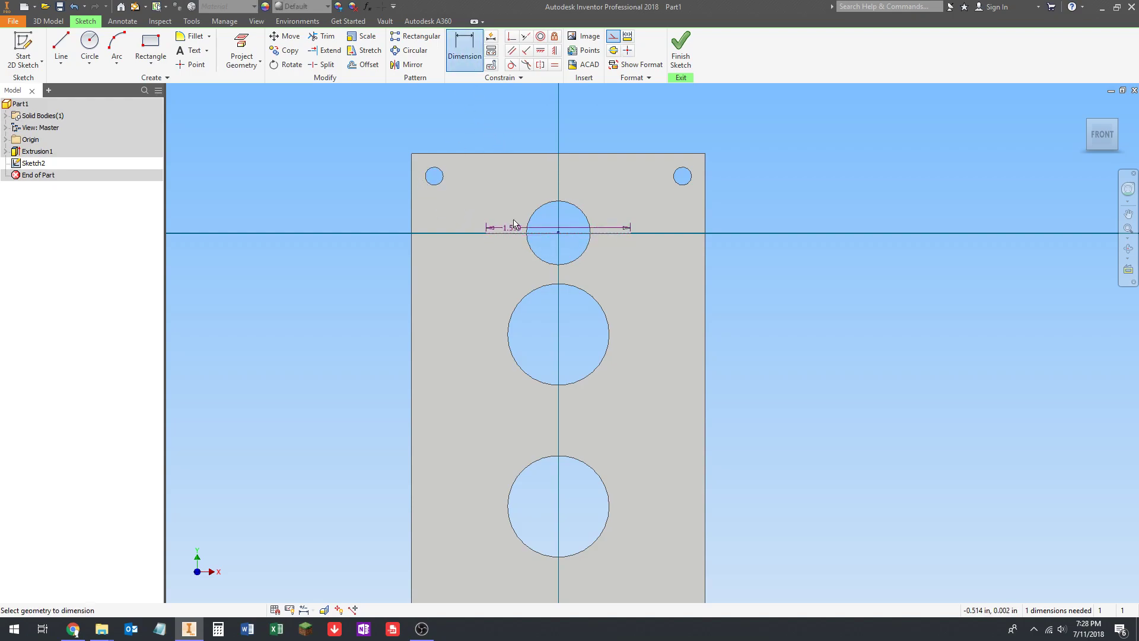
pyautogui.click(525, 127)
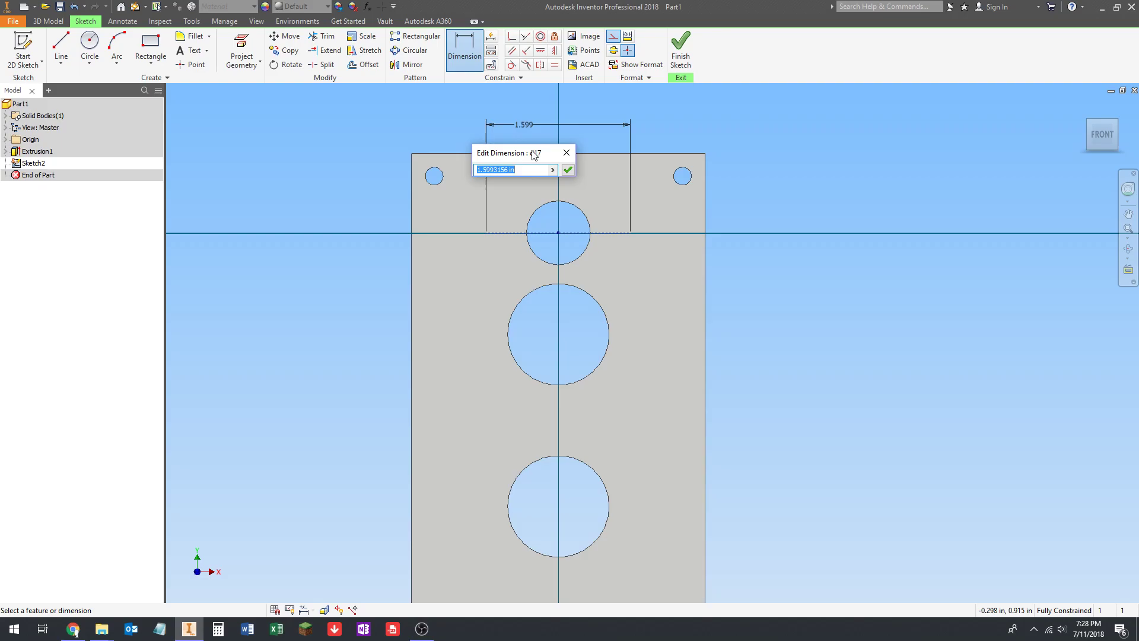
pyautogui.write('29mm')
pyautogui.press('Return')
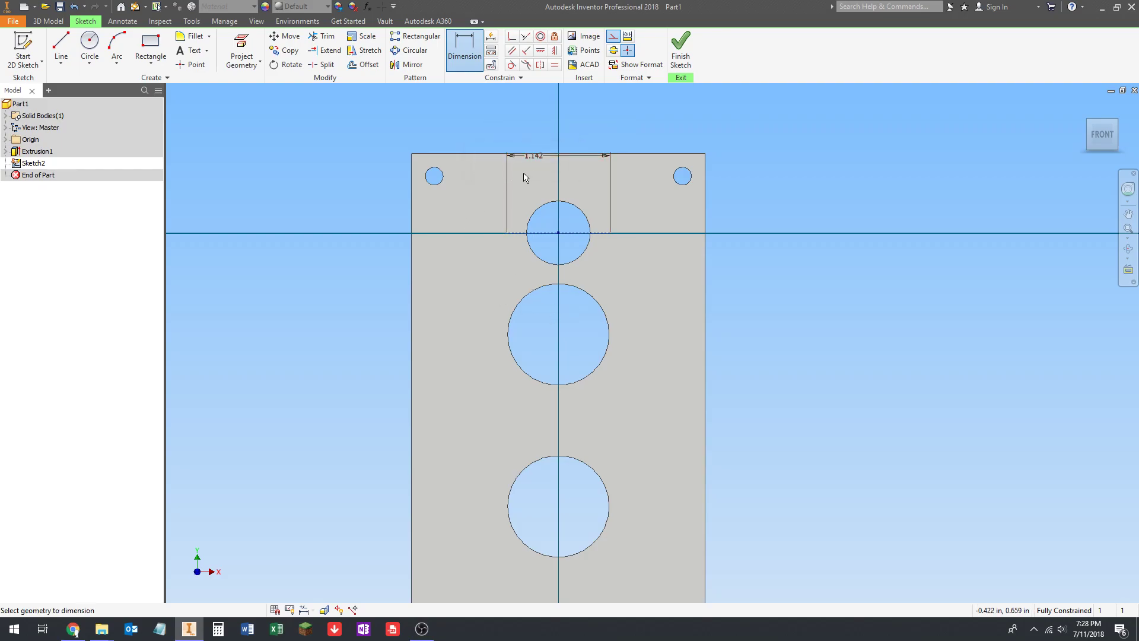
pyautogui.press('Escape')
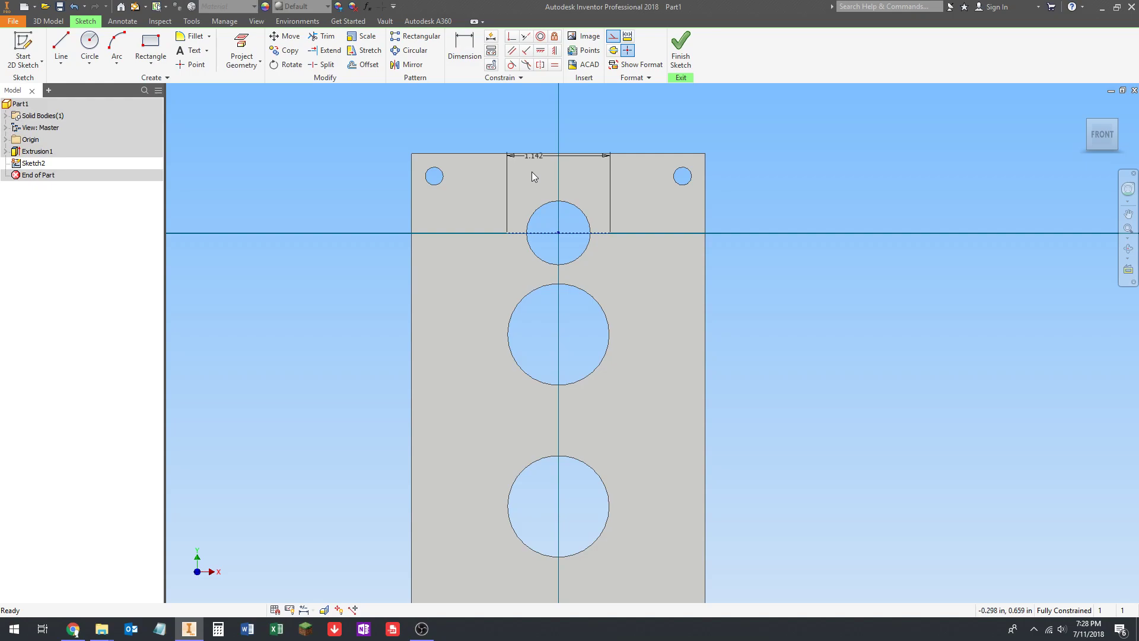
pyautogui.moveTo(535, 157); pyautogui.dragTo(537, 179)
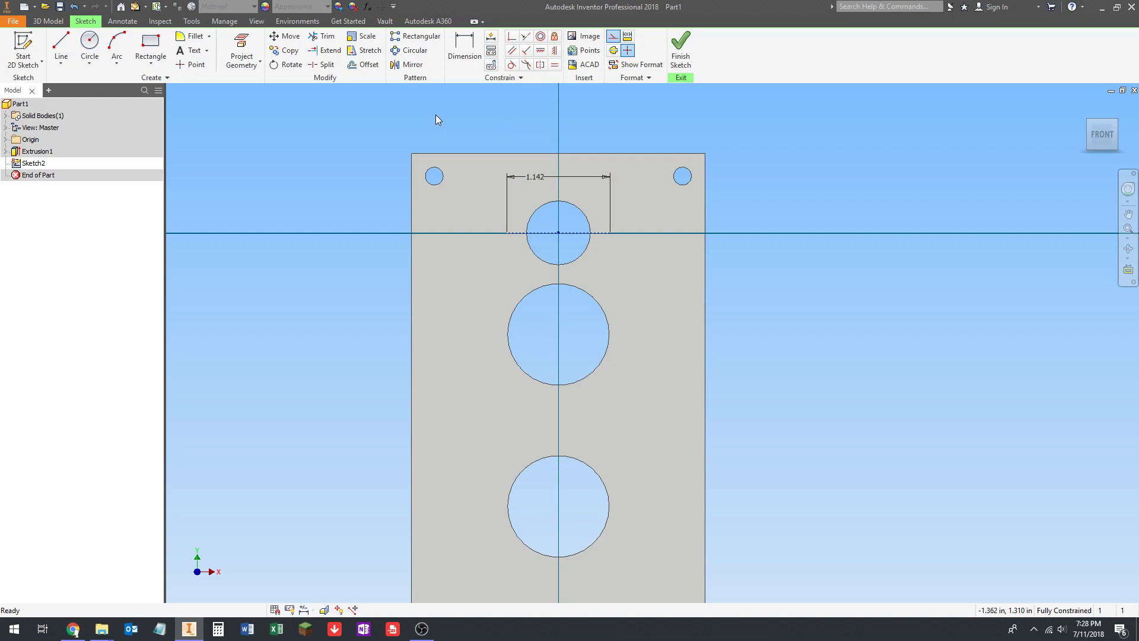
# Step: Place sketch points on both endpoints of the 29 mm construction line and finish the sketch
pyautogui.click(191, 64)
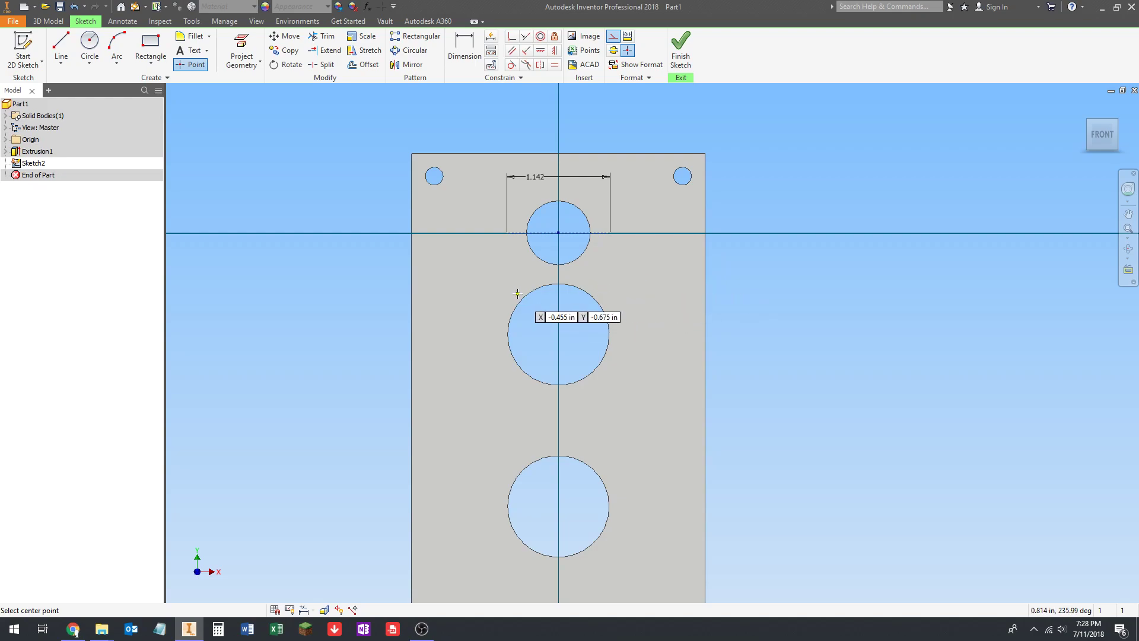
pyautogui.click(506, 232)
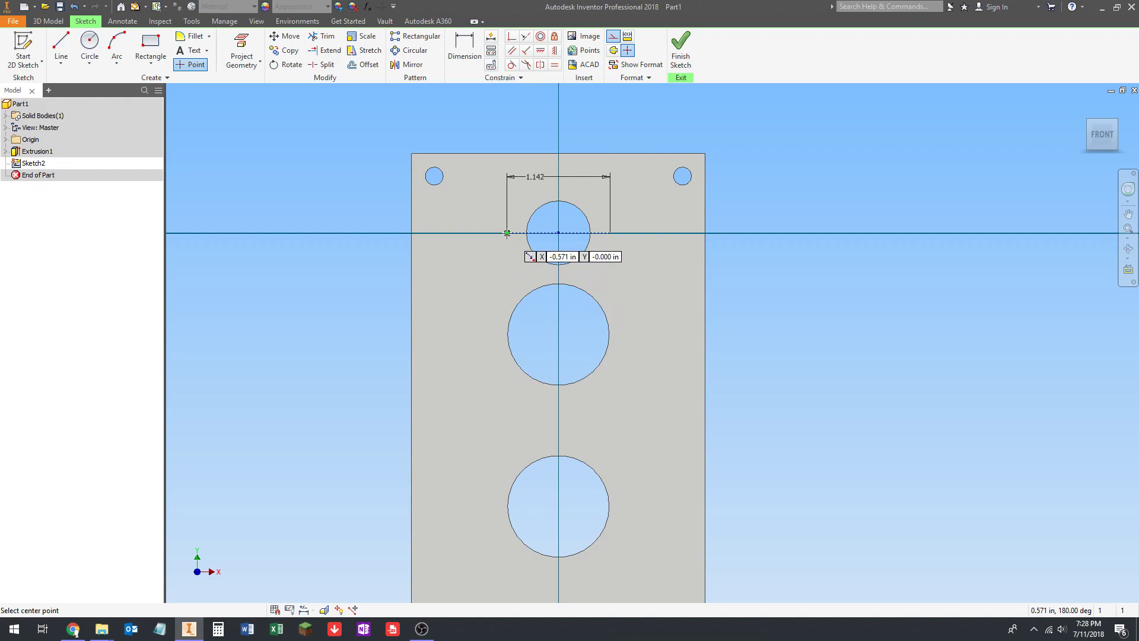
pyautogui.click(610, 233)
pyautogui.press('Escape')
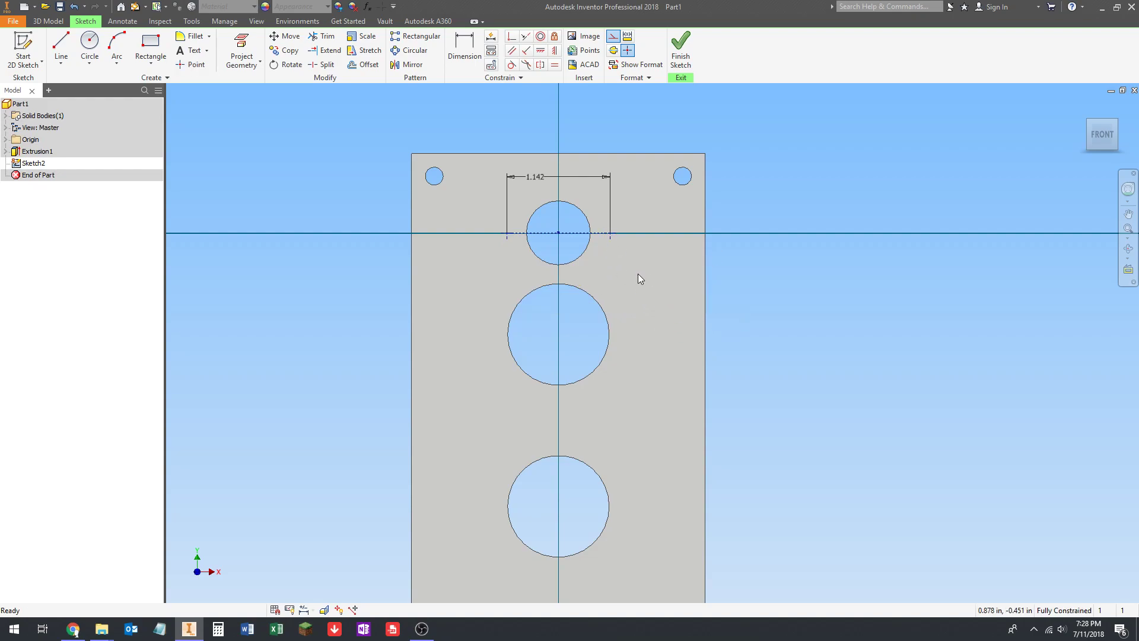
pyautogui.scroll(-2, 508, 239)
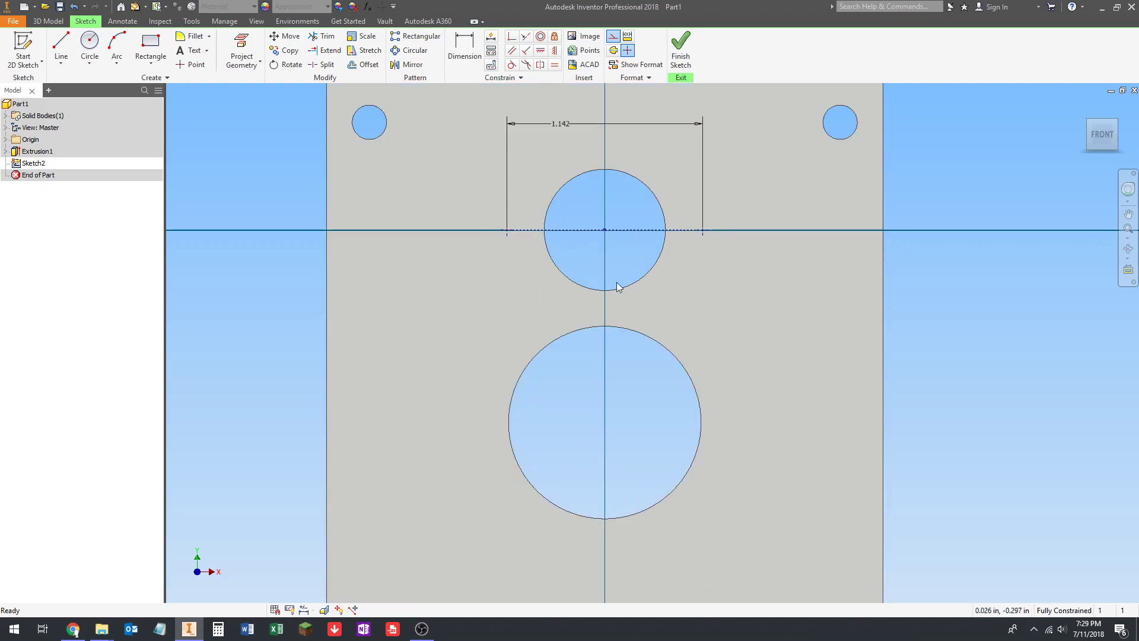
pyautogui.scroll(2, 683, 274)
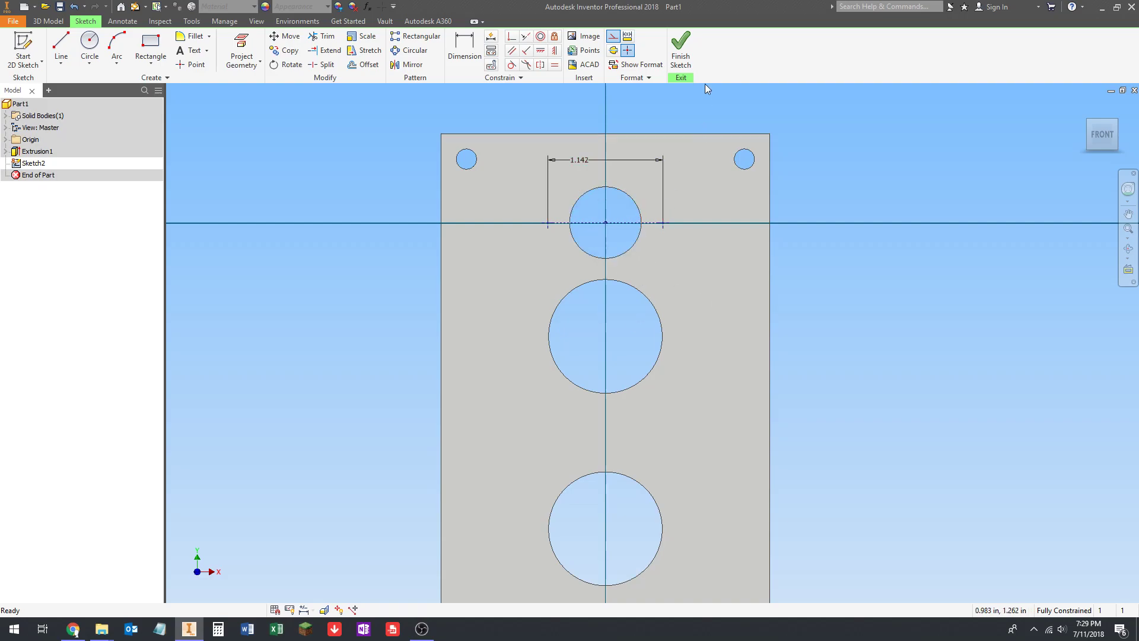
pyautogui.click(680, 52)
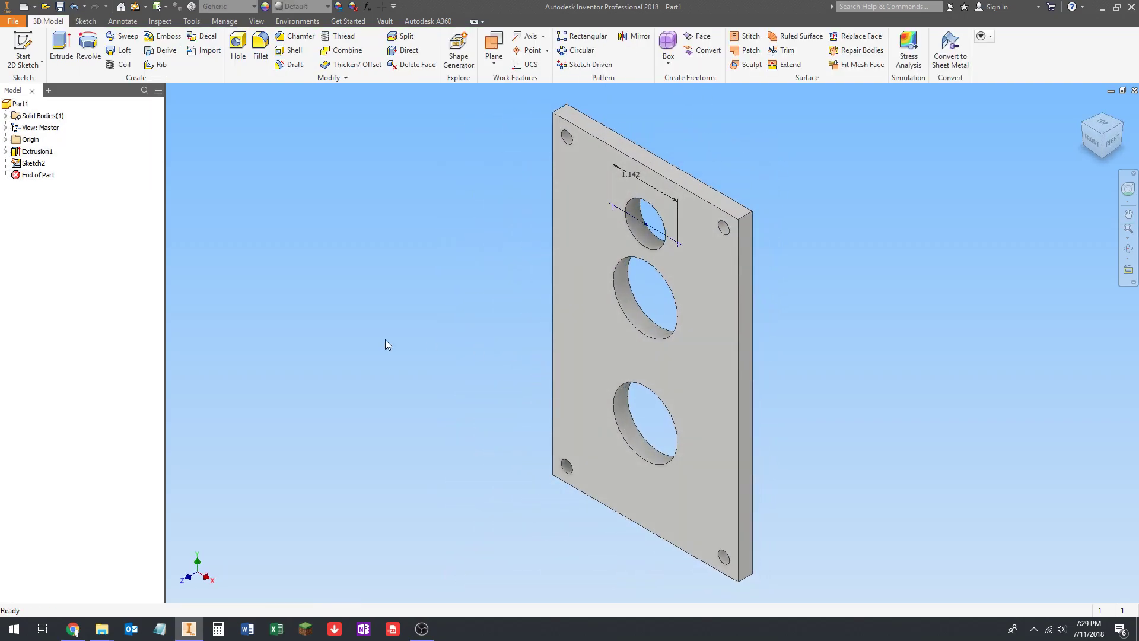
# Step: Set up a Hole feature centred only on the two sketch points beside the uppermost bearing hole, with Through All termination
pyautogui.click(239, 59)
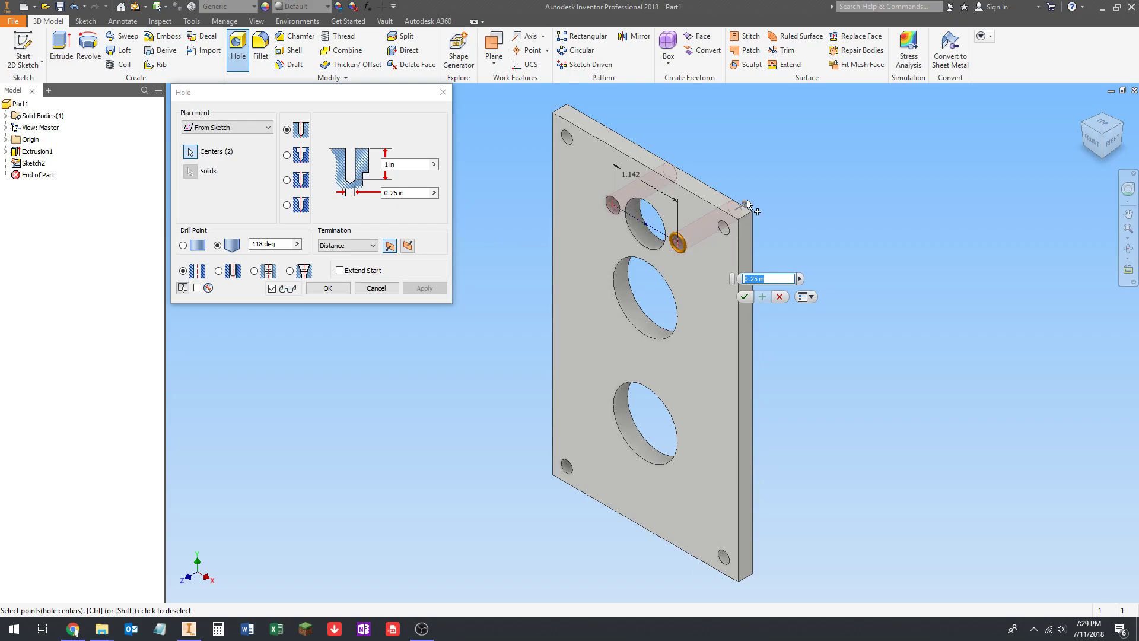
pyautogui.moveTo(800, 190)
pyautogui.keyDown('shift'); pyautogui.mouseDown(button='middle')
pyautogui.moveTo(785, 178)
pyautogui.moveTo(808, 180)
pyautogui.moveTo(794, 185)
pyautogui.mouseUp(button='middle'); pyautogui.keyUp('shift')
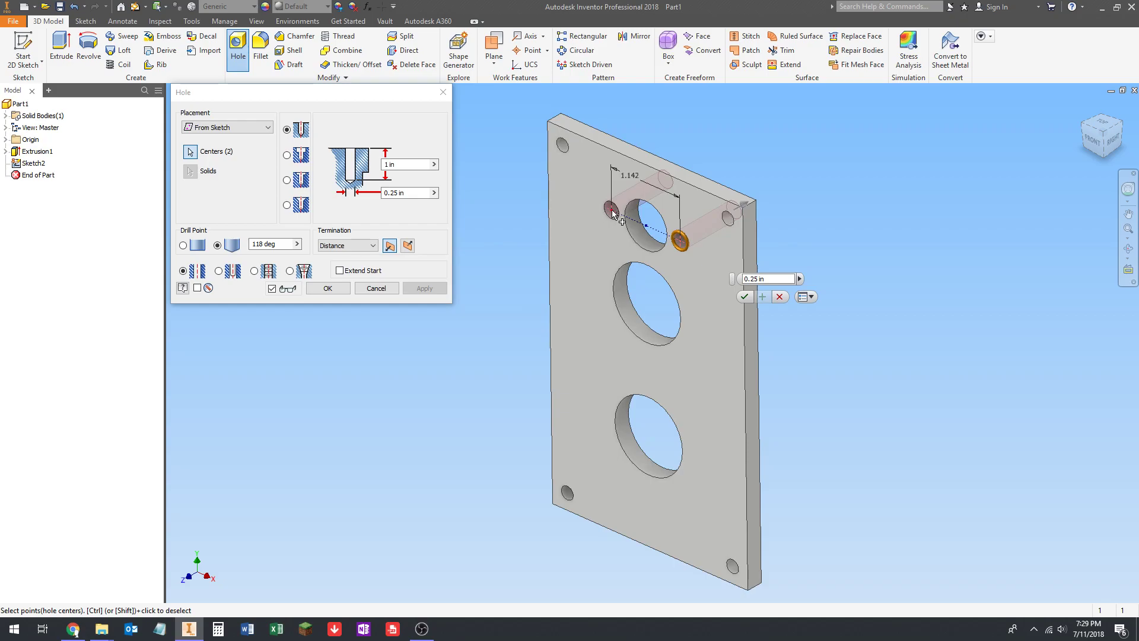
pyautogui.moveTo(632, 234)
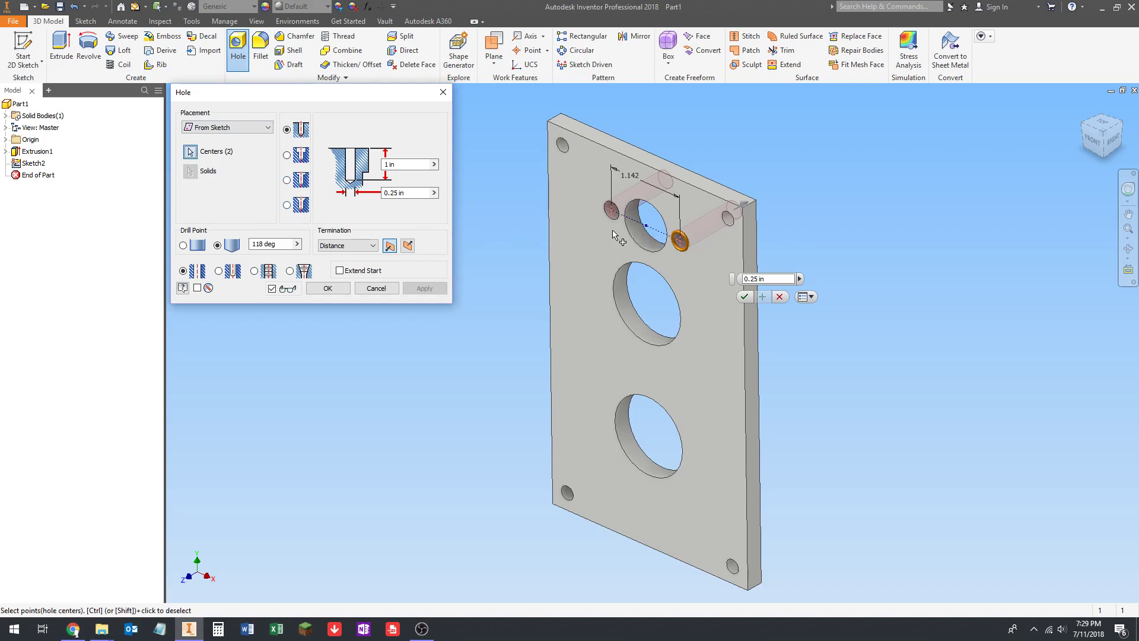
pyautogui.click(646, 227)
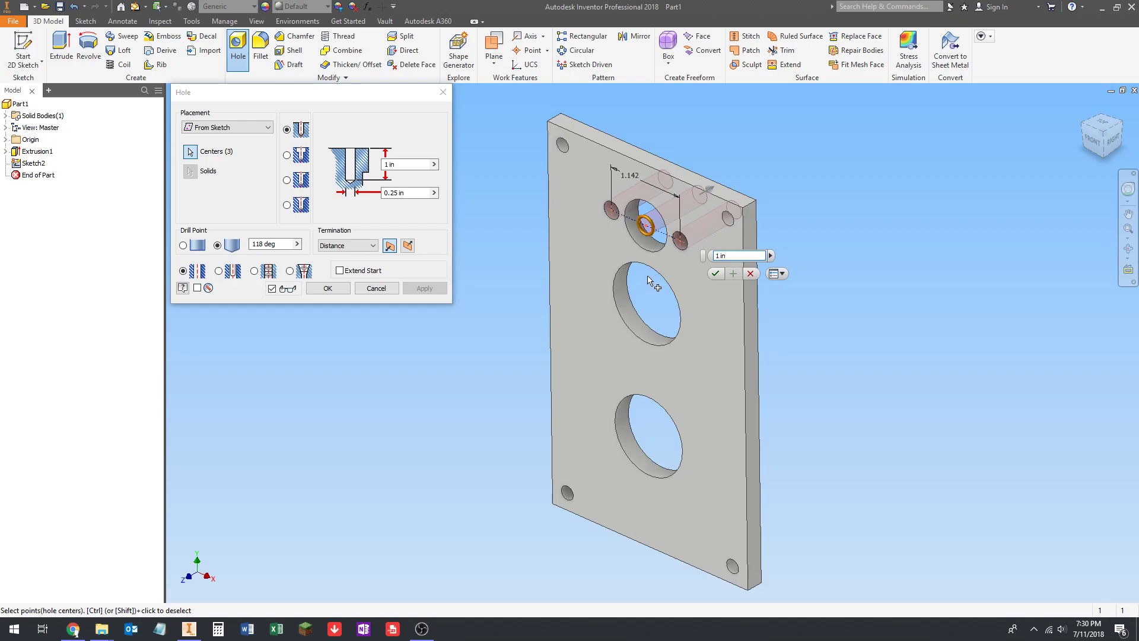
pyautogui.keyDown('ctrl'); pyautogui.click(646, 226); pyautogui.keyUp('ctrl')
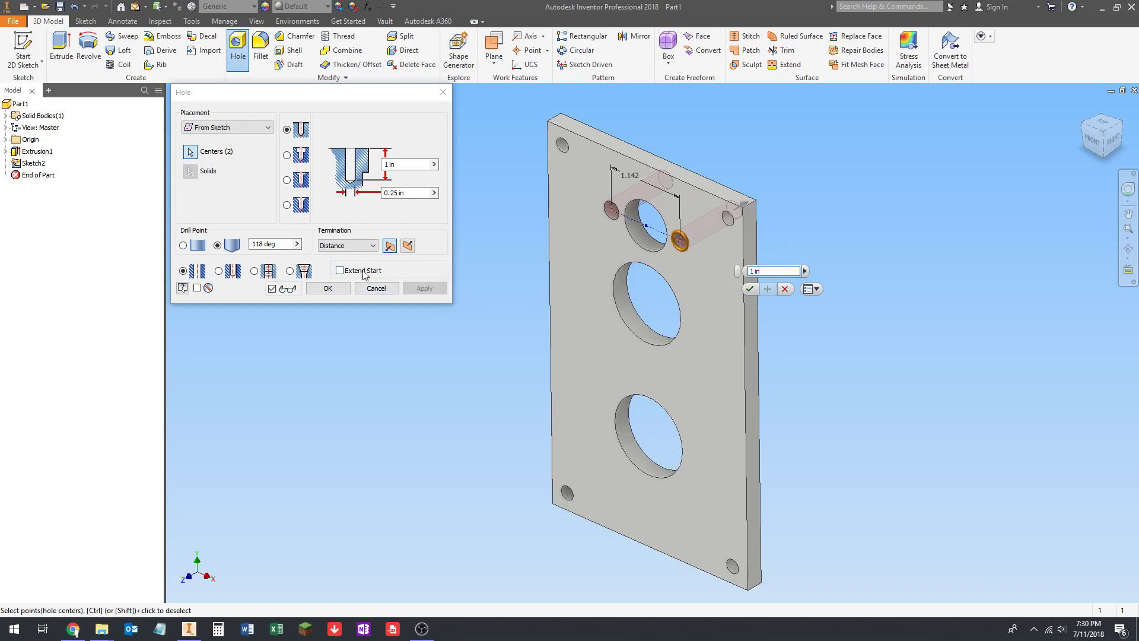
pyautogui.moveTo(499, 232); pyautogui.dragTo(523, 229, button='middle')
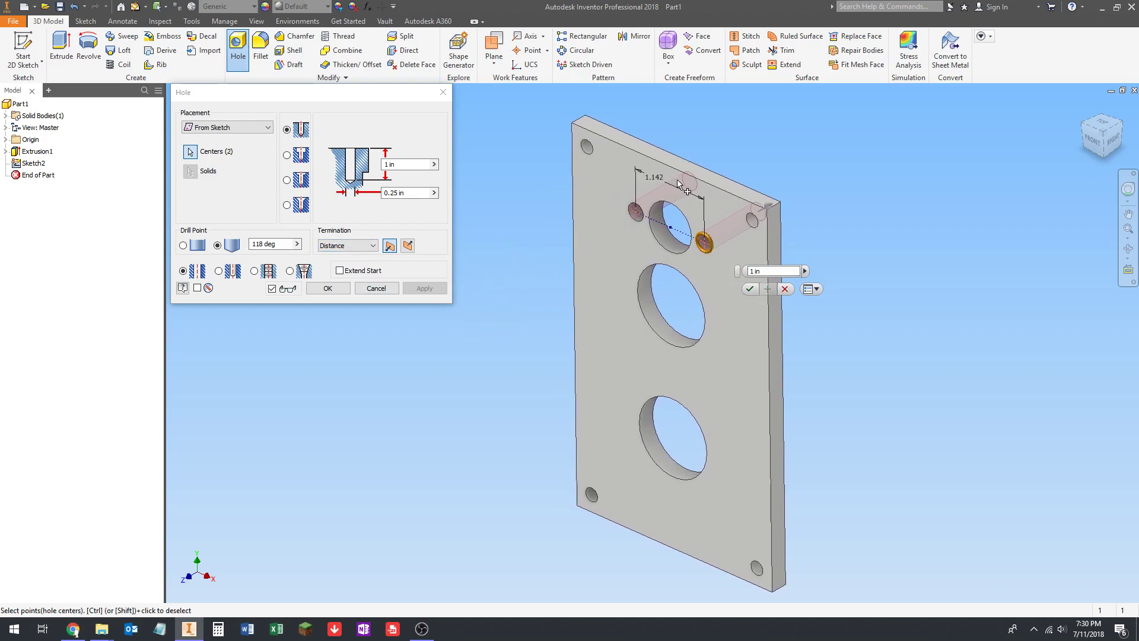
pyautogui.click(345, 246)
pyautogui.click(336, 264)
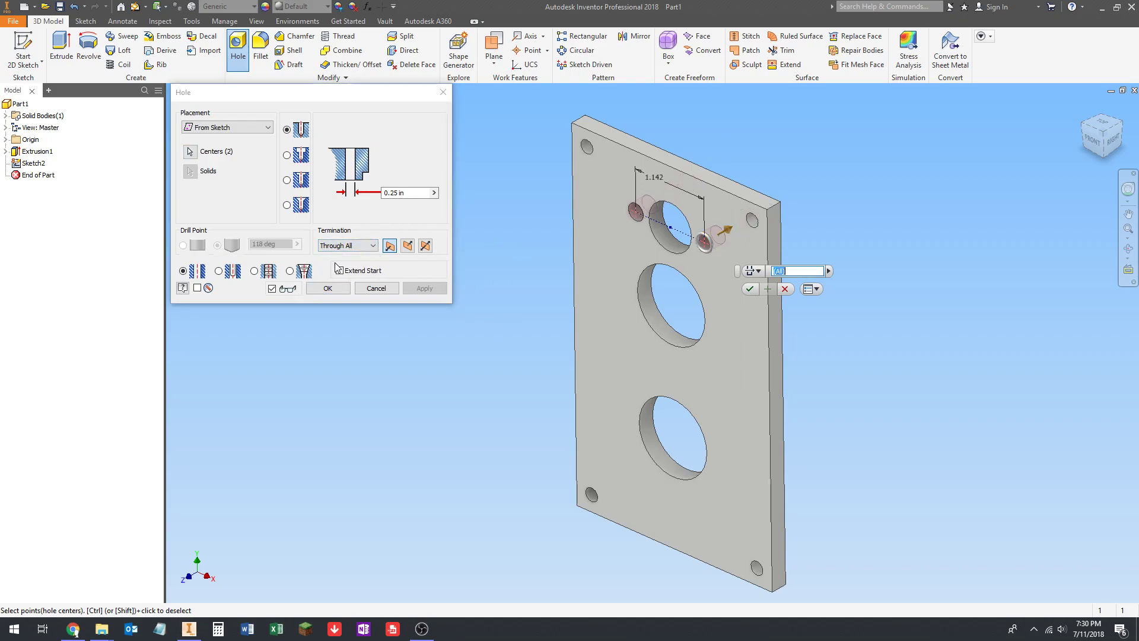
pyautogui.keyDown('shift'); pyautogui.moveTo(748, 261); pyautogui.dragTo(700, 265, button='middle'); pyautogui.keyUp('shift')
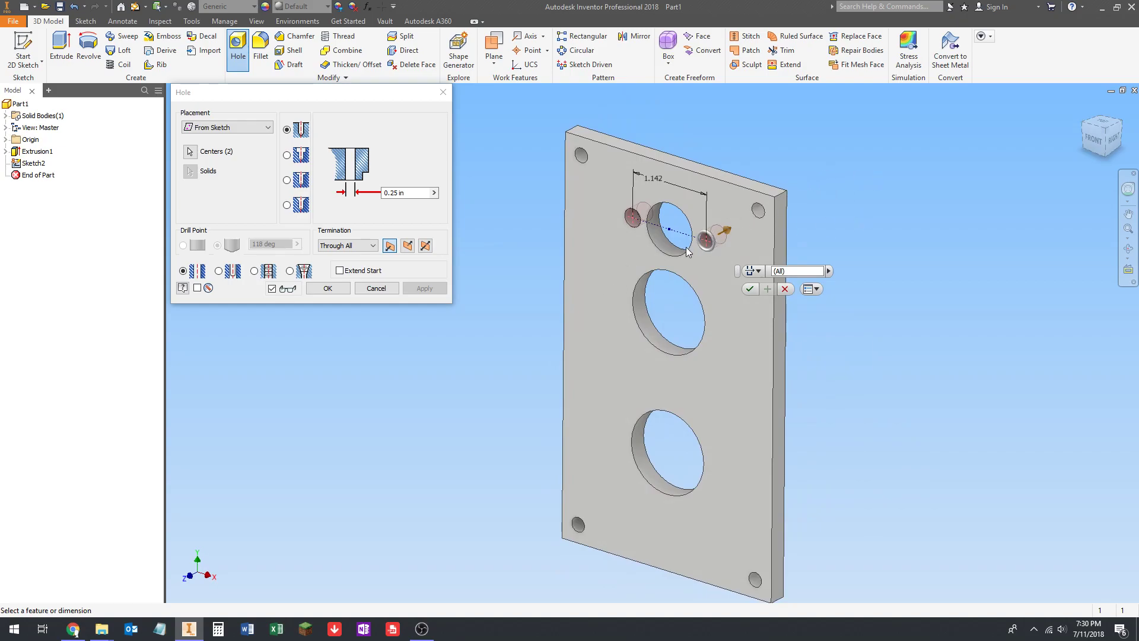
pyautogui.moveTo(511, 249); pyautogui.dragTo(519, 211, button='middle')
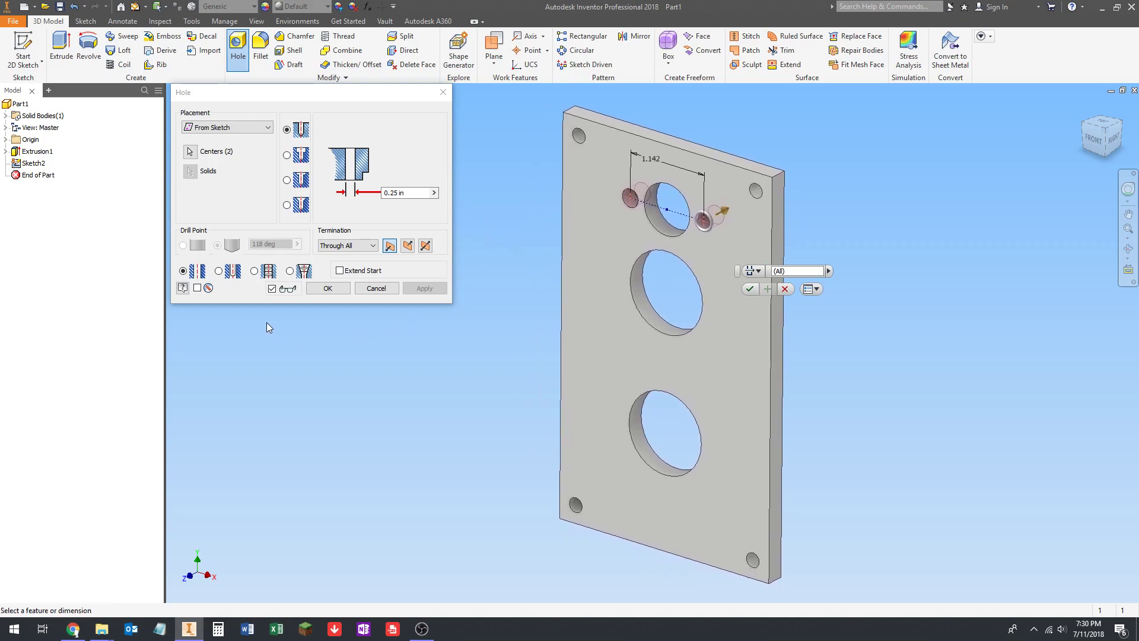
# Step: Make the two holes clearance holes for an M4 fastener in the Ansi Metric M Profile standard and create them
pyautogui.click(218, 272)
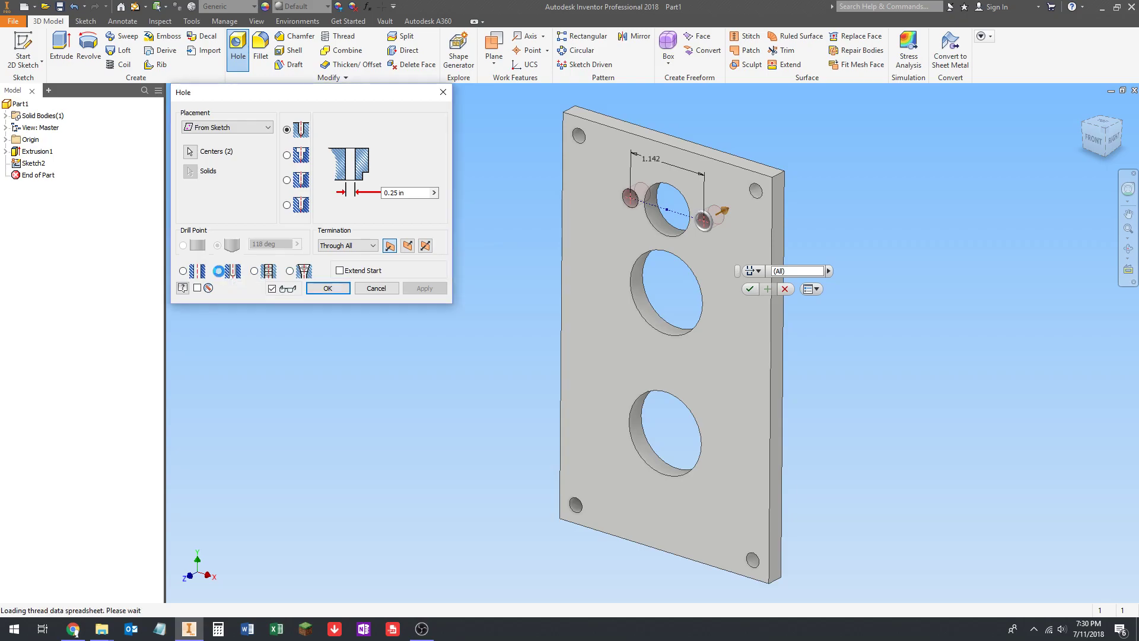
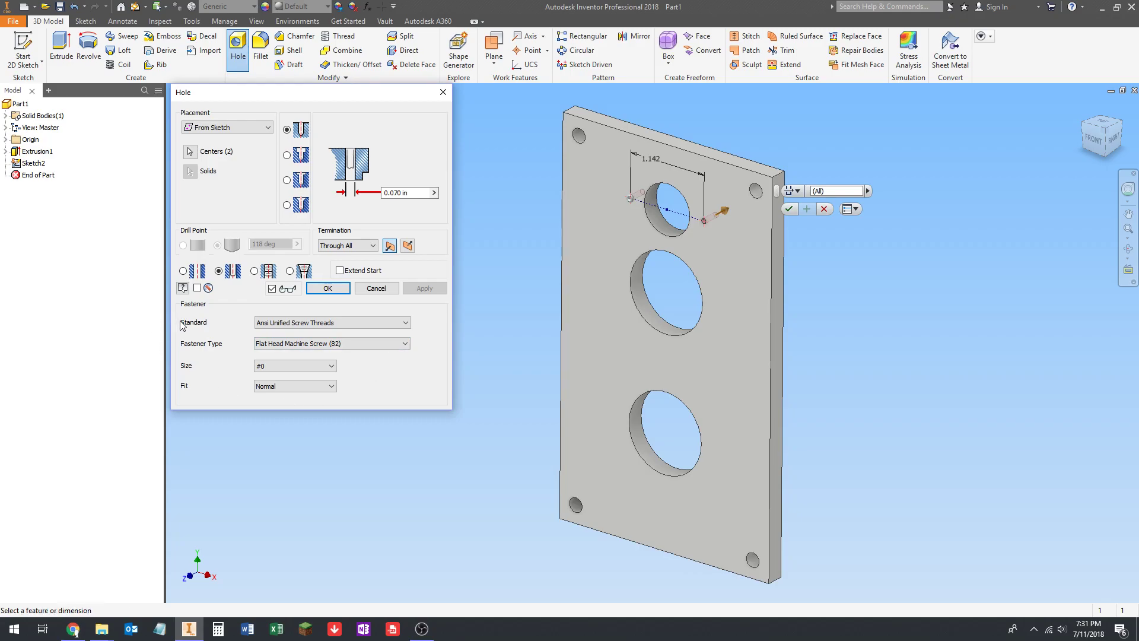
pyautogui.click(278, 323)
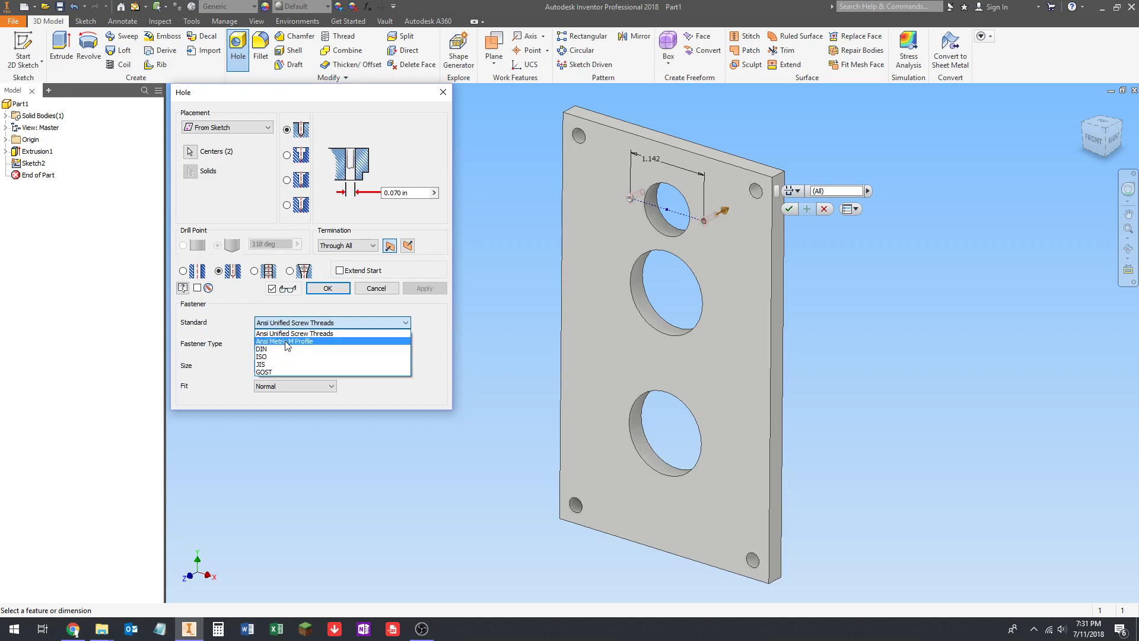
pyautogui.click(277, 341)
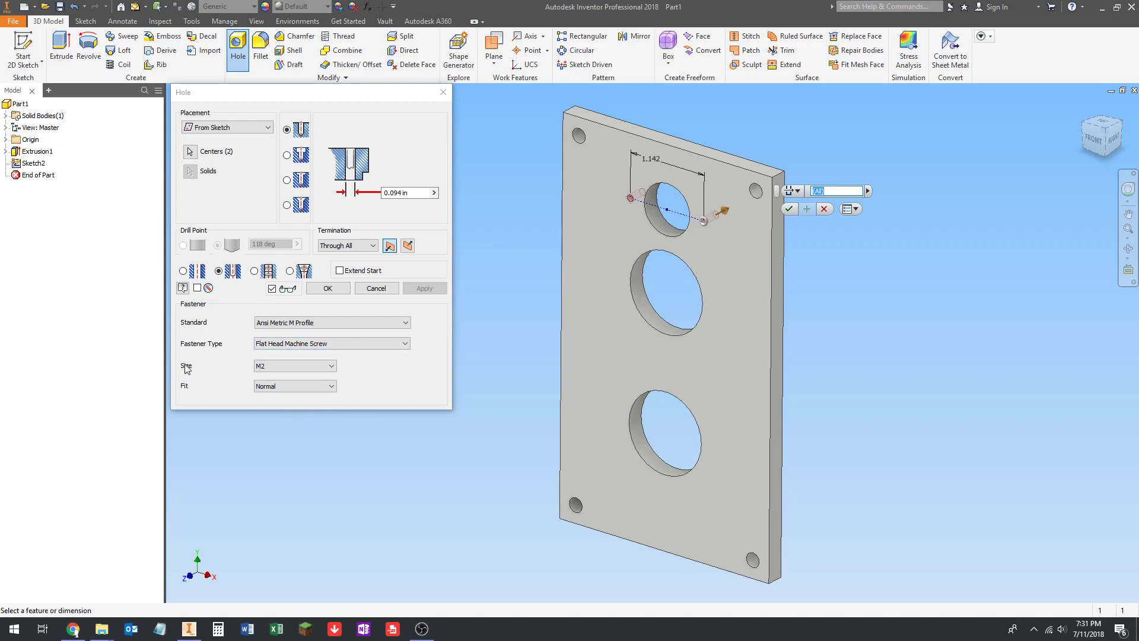
pyautogui.click(268, 367)
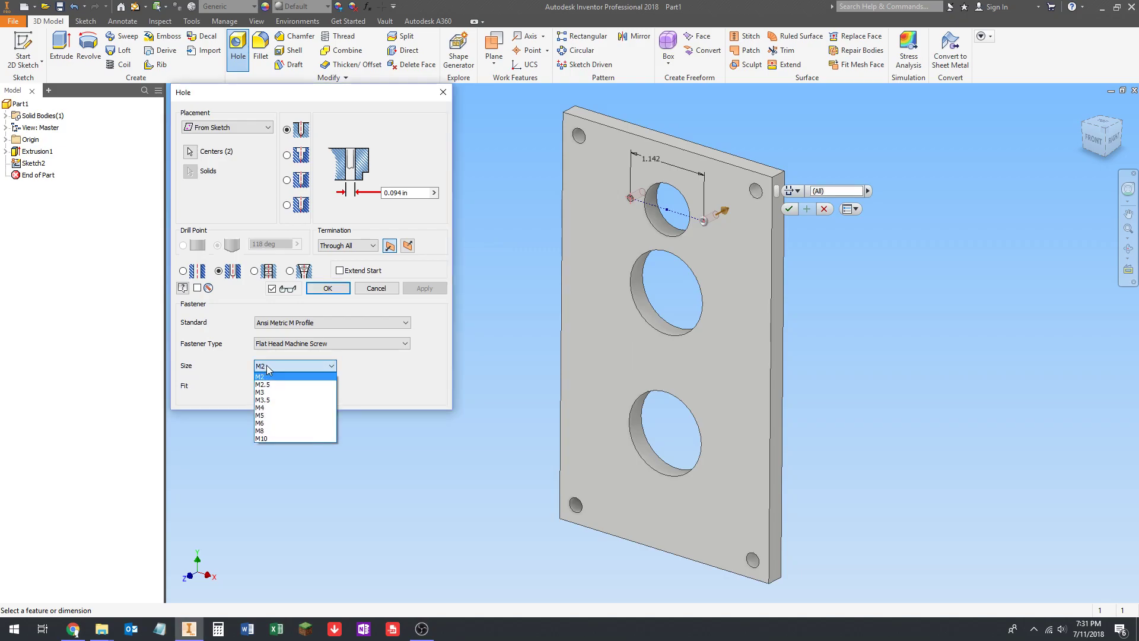
pyautogui.click(263, 407)
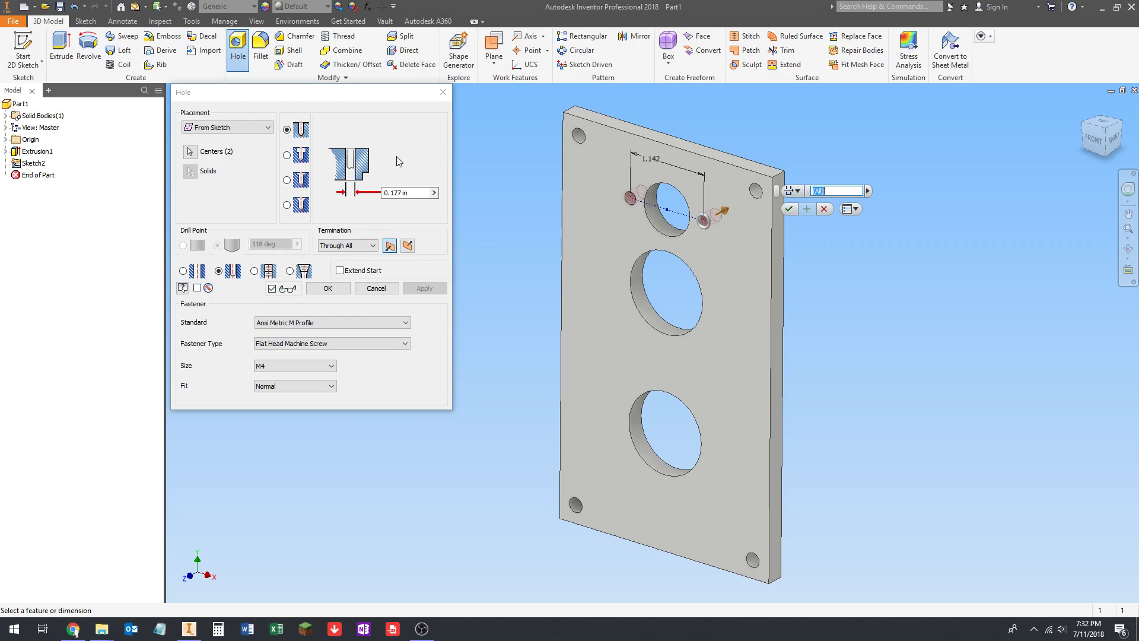
pyautogui.click(327, 289)
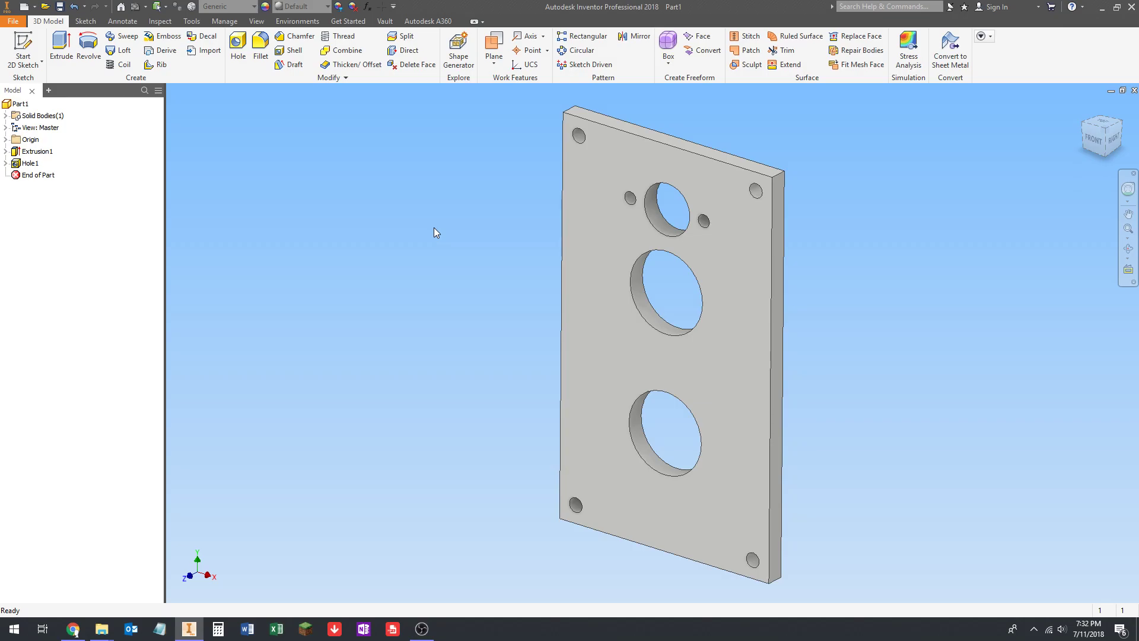
# Step: Start a new 2D sketch on the plate's front face, the one with the new M4 clearance holes
pyautogui.keyDown('shift'); pyautogui.moveTo(427, 234); pyautogui.dragTo(696, 223, button='middle'); pyautogui.keyUp('shift')
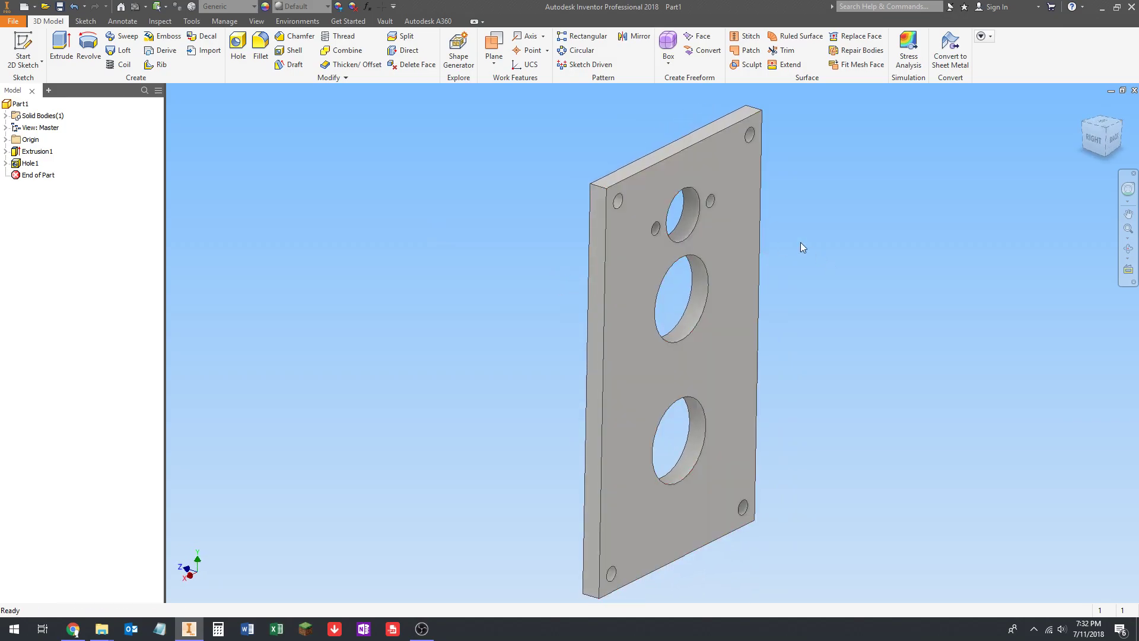
pyautogui.keyDown('shift'); pyautogui.moveTo(708, 169); pyautogui.dragTo(693, 158, button='middle'); pyautogui.keyUp('shift')
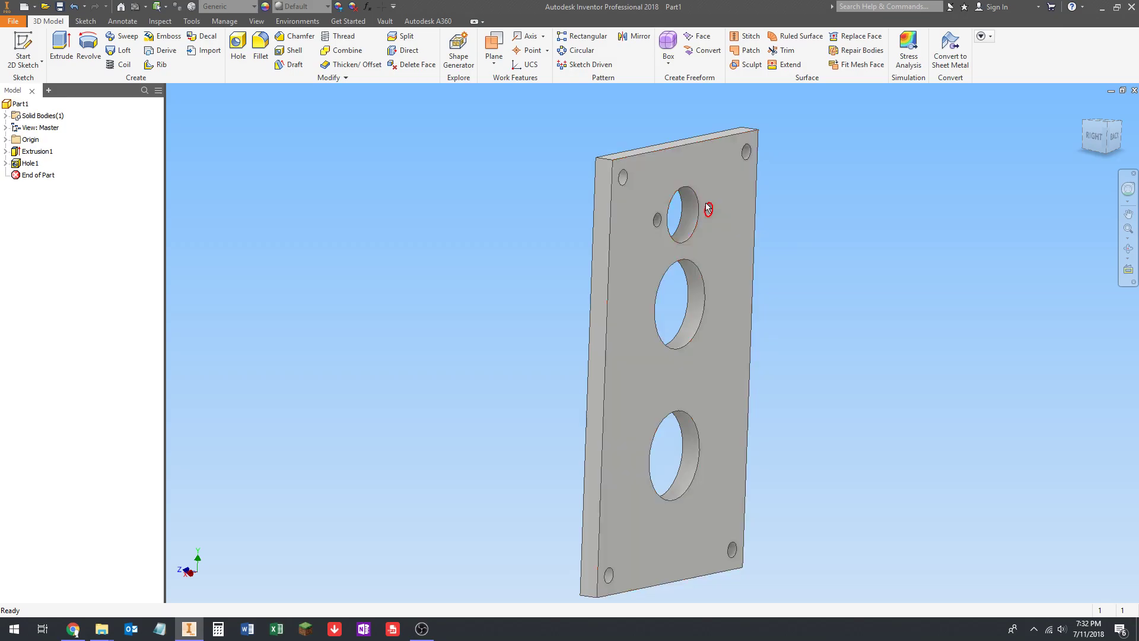
pyautogui.keyDown('shift'); pyautogui.moveTo(614, 248); pyautogui.dragTo(510, 254, button='middle'); pyautogui.keyUp('shift')
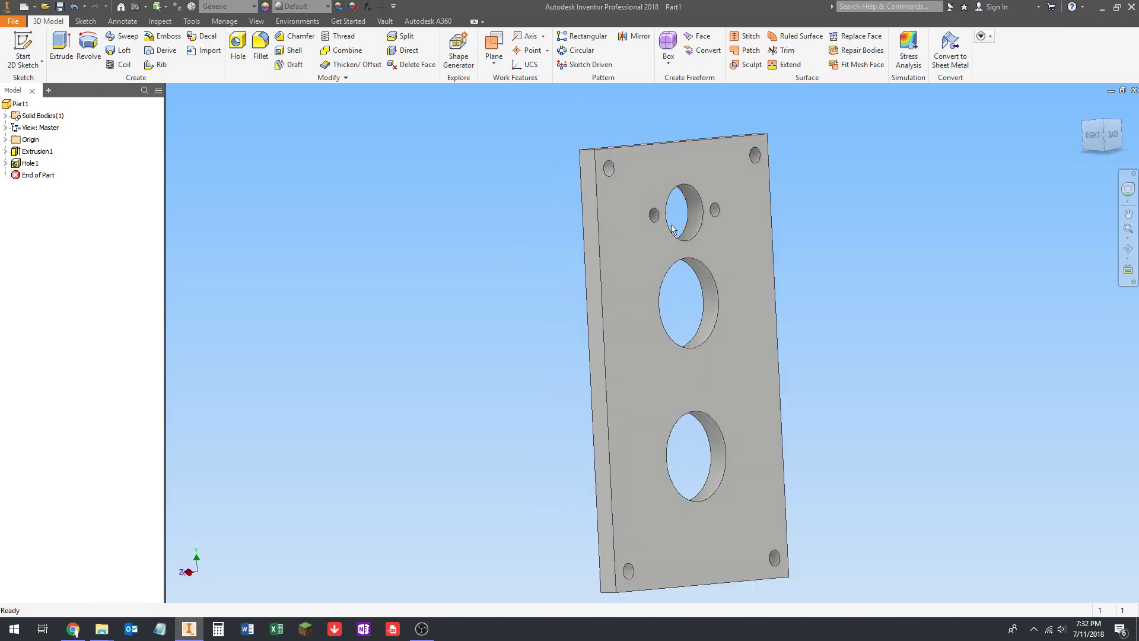
pyautogui.keyDown('shift'); pyautogui.moveTo(711, 167); pyautogui.dragTo(674, 201, button='middle'); pyautogui.keyUp('shift')
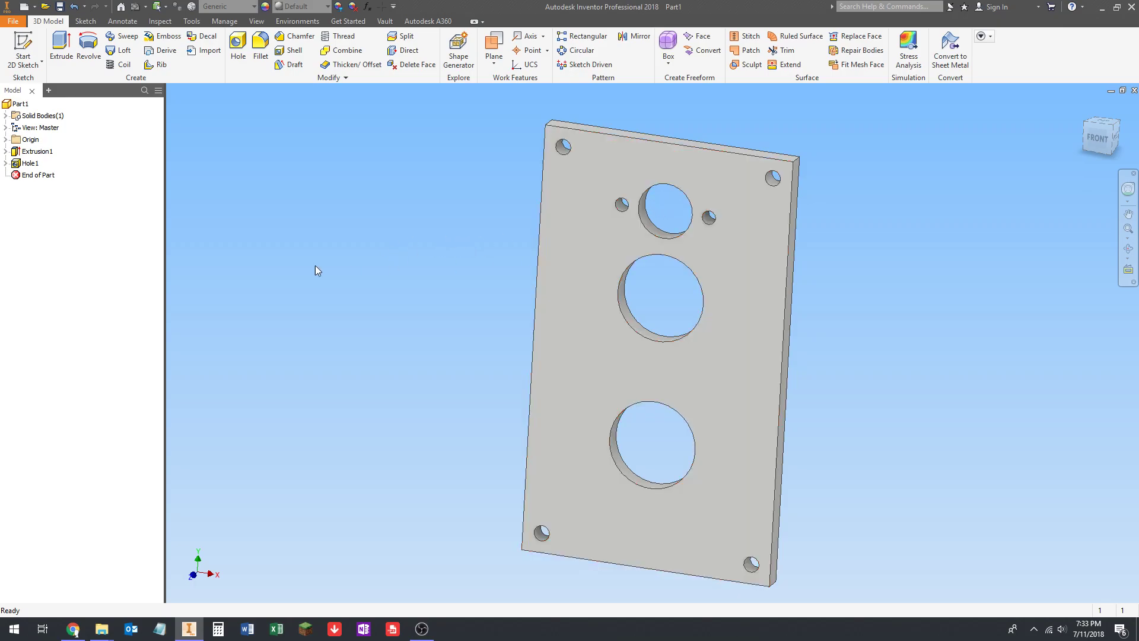
pyautogui.click(24, 47)
pyautogui.press('Escape')
pyautogui.click(34, 45)
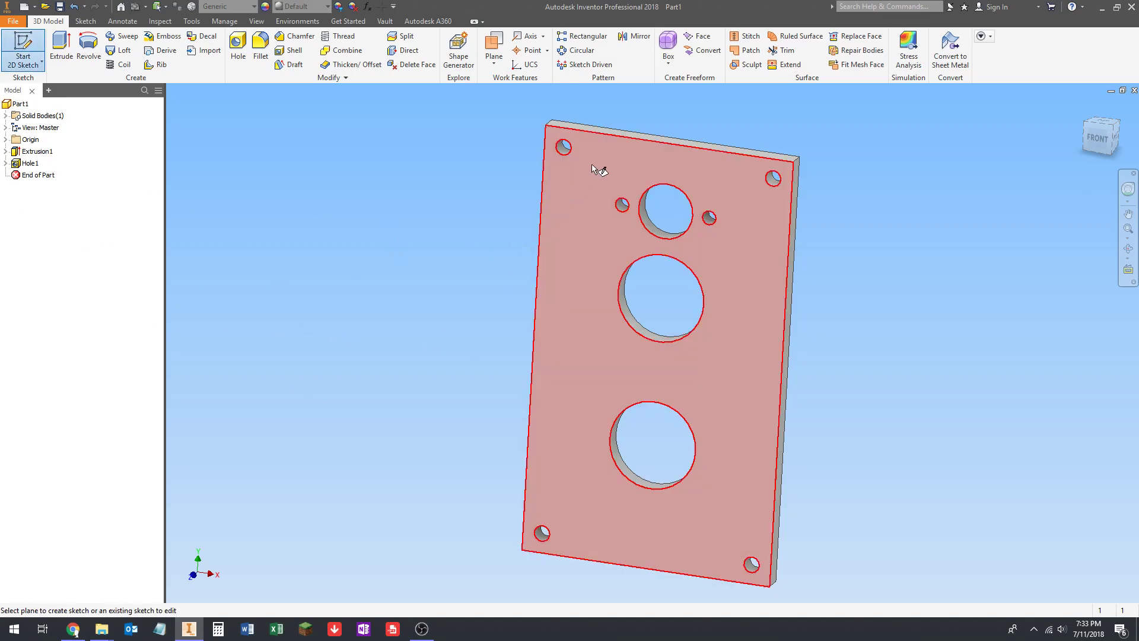
pyautogui.click(603, 166)
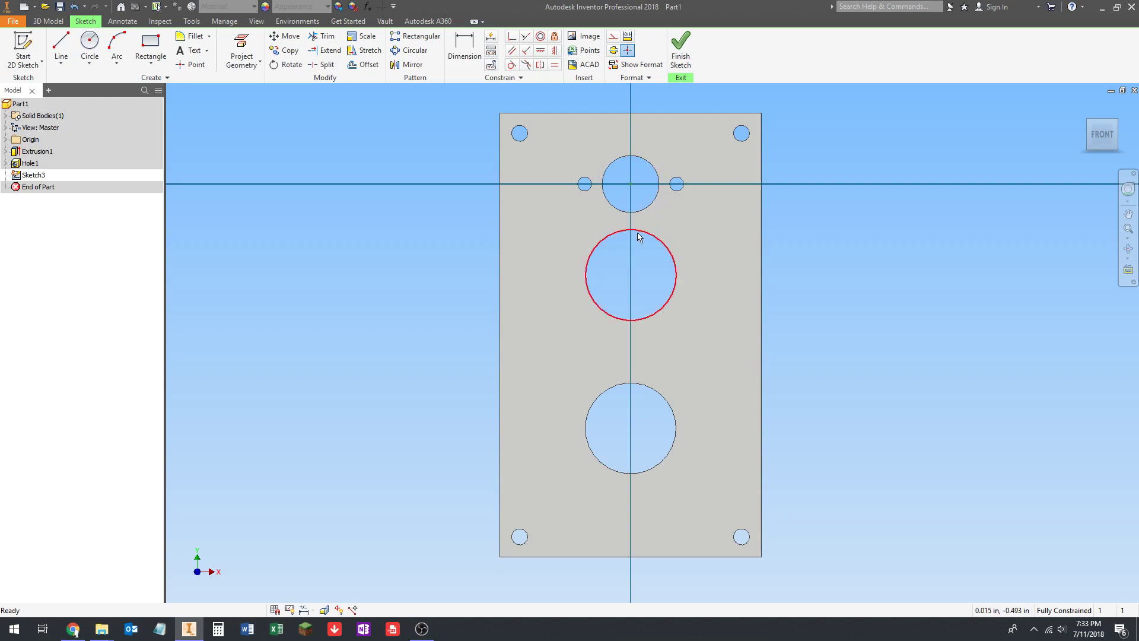
# Step: Sketch a 1.125 in diameter construction circle centred on the uppermost bearing hole
pyautogui.click(612, 36)
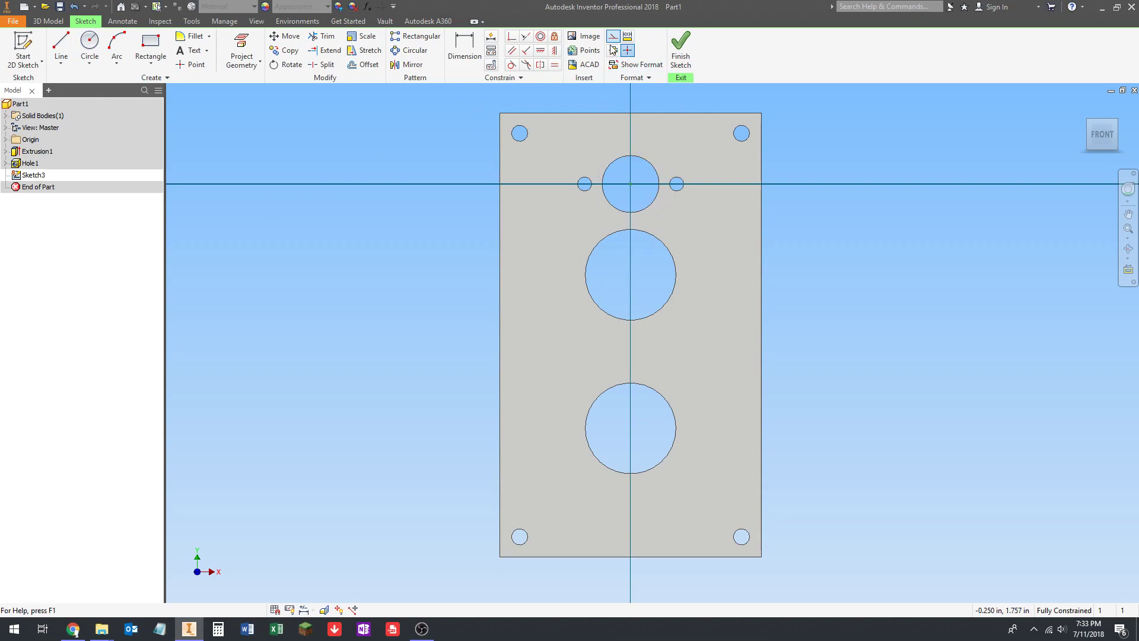
pyautogui.press('c')
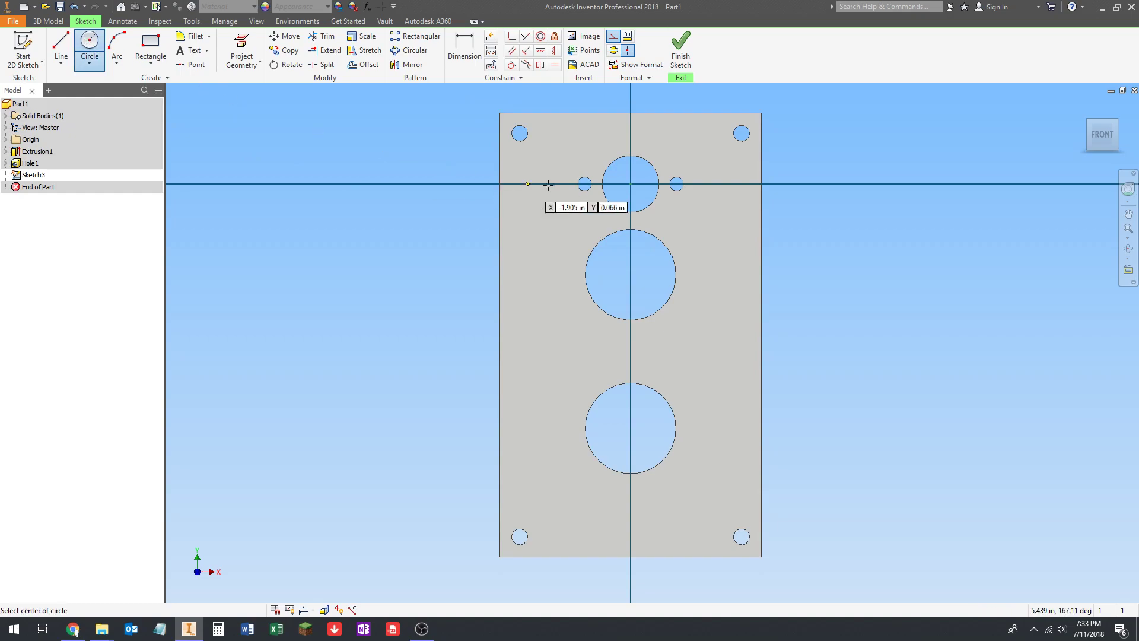
pyautogui.click(630, 184)
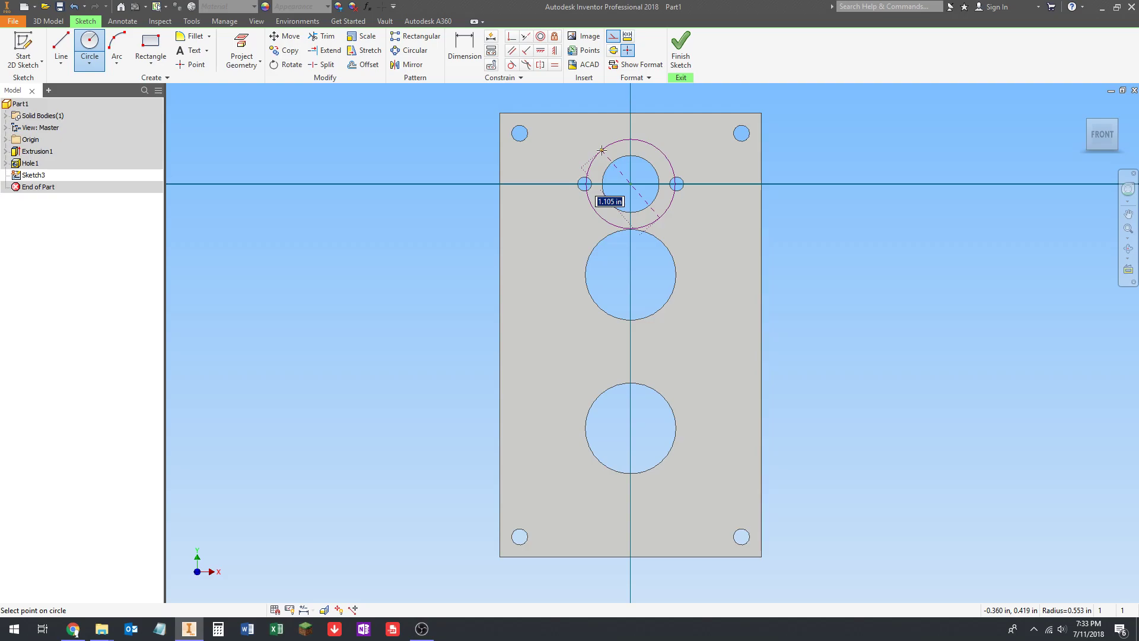
pyautogui.write('1.')
pyautogui.press('Return')
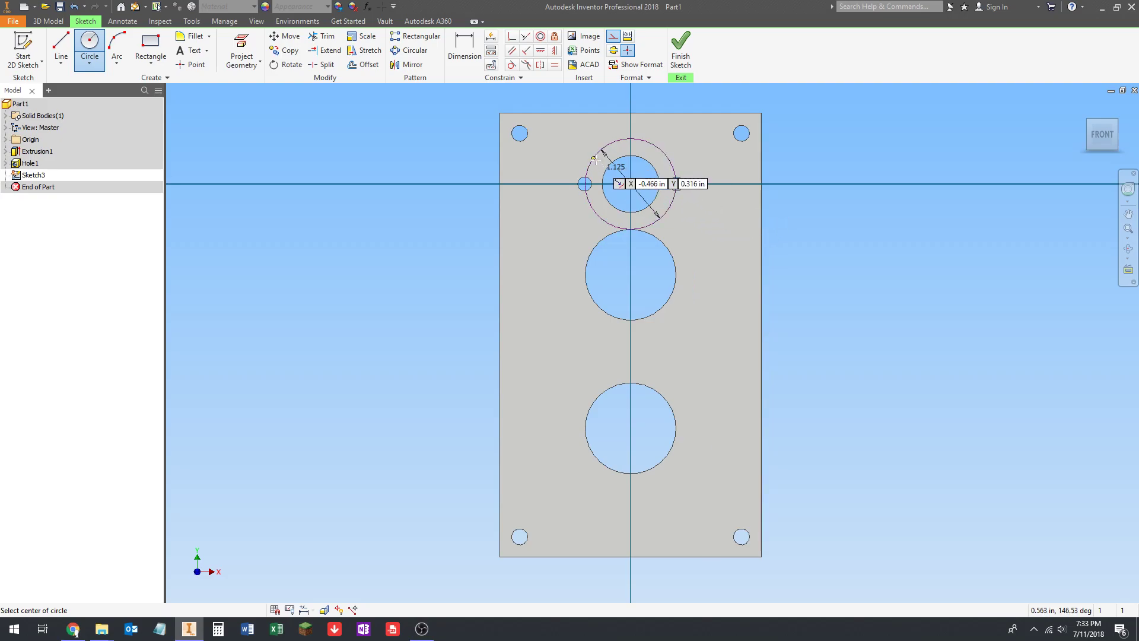
# Step: Sketch a two-point center construction rectangle about 0.85 by 0.74 in, centred on the uppermost bearing hole, with its corners on the construction circle
pyautogui.scroll(-4, 594, 159)
pyautogui.scroll(2, 603, 165)
pyautogui.moveTo(618, 185)
pyautogui.mouseDown(button='middle')
pyautogui.moveTo(585, 211)
pyautogui.moveTo(591, 174)
pyautogui.moveTo(618, 184)
pyautogui.moveTo(605, 184)
pyautogui.mouseUp(button='middle')
pyautogui.scroll(-1, 585, 211)
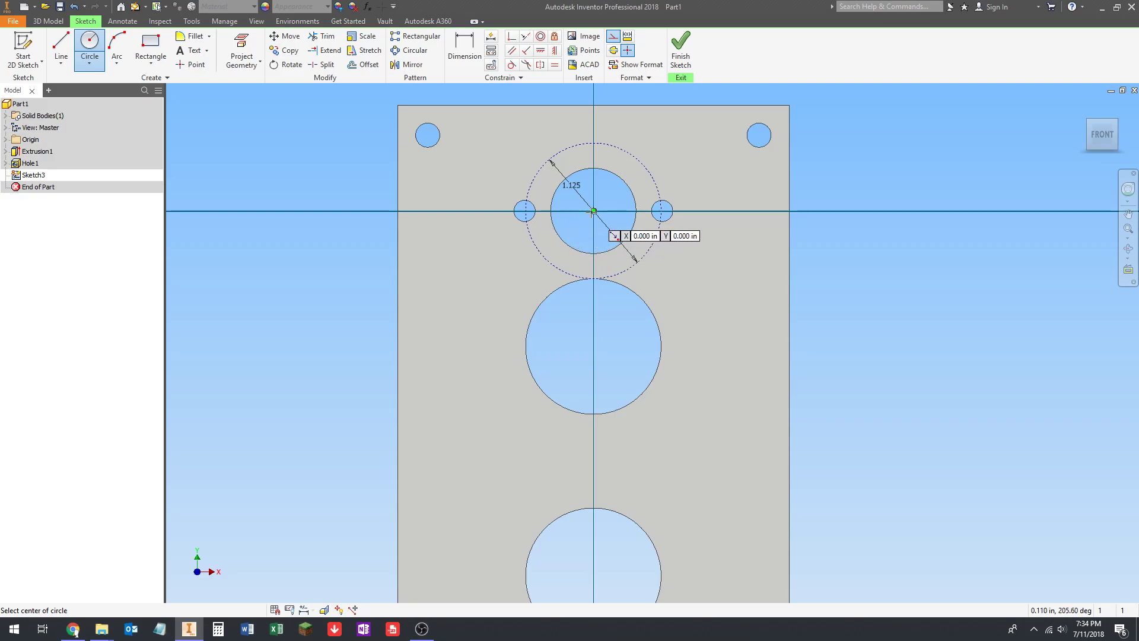
pyautogui.click(150, 66)
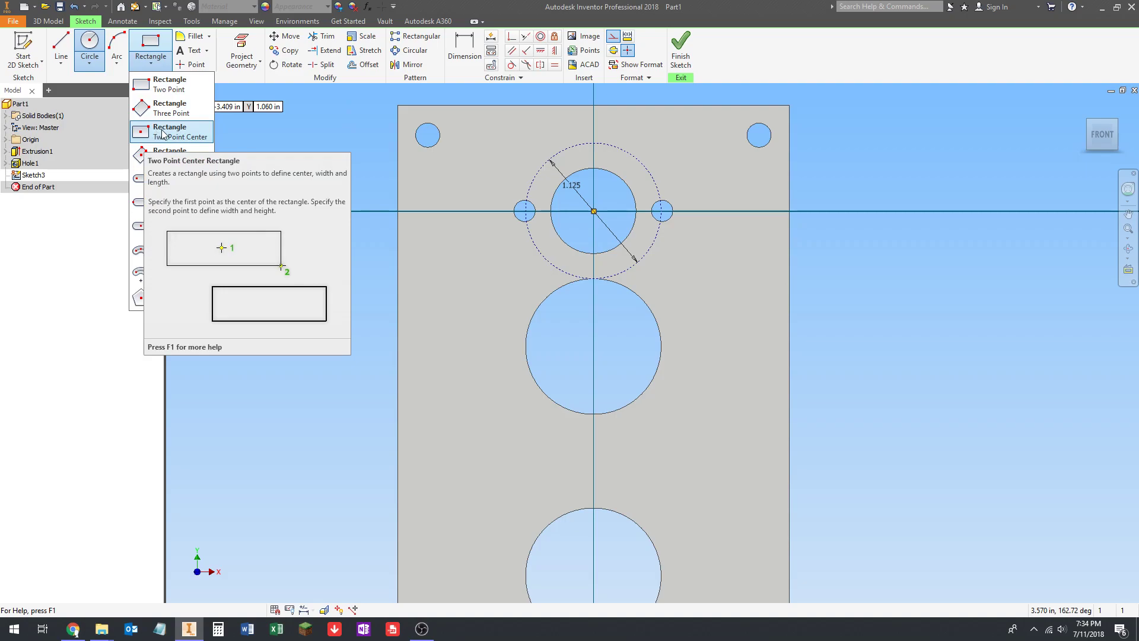
pyautogui.click(150, 135)
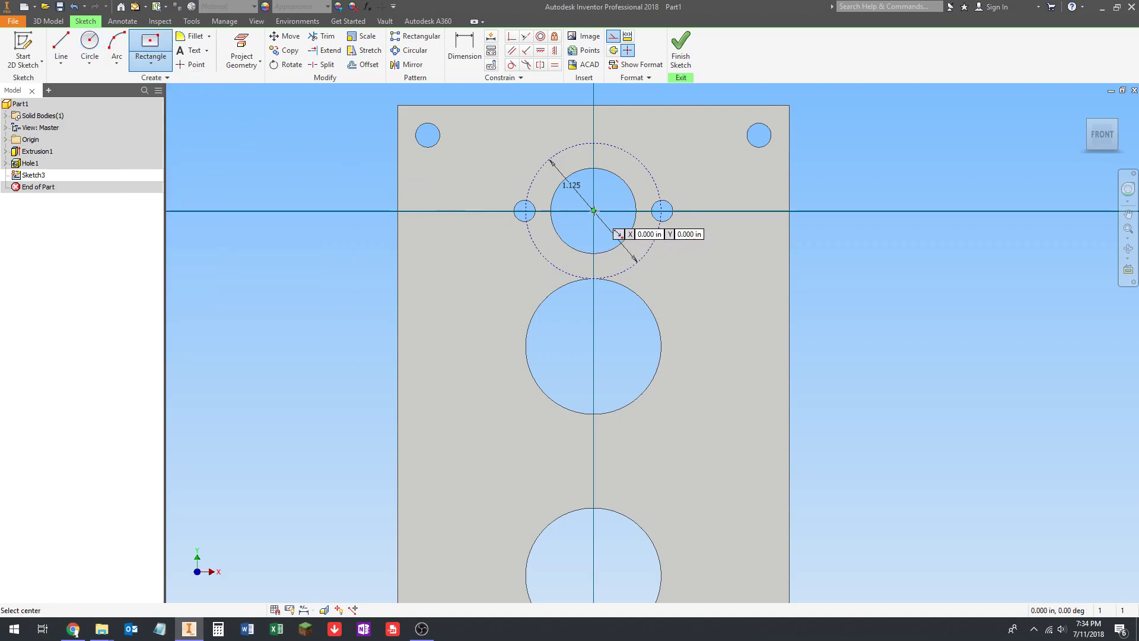
pyautogui.click(594, 211)
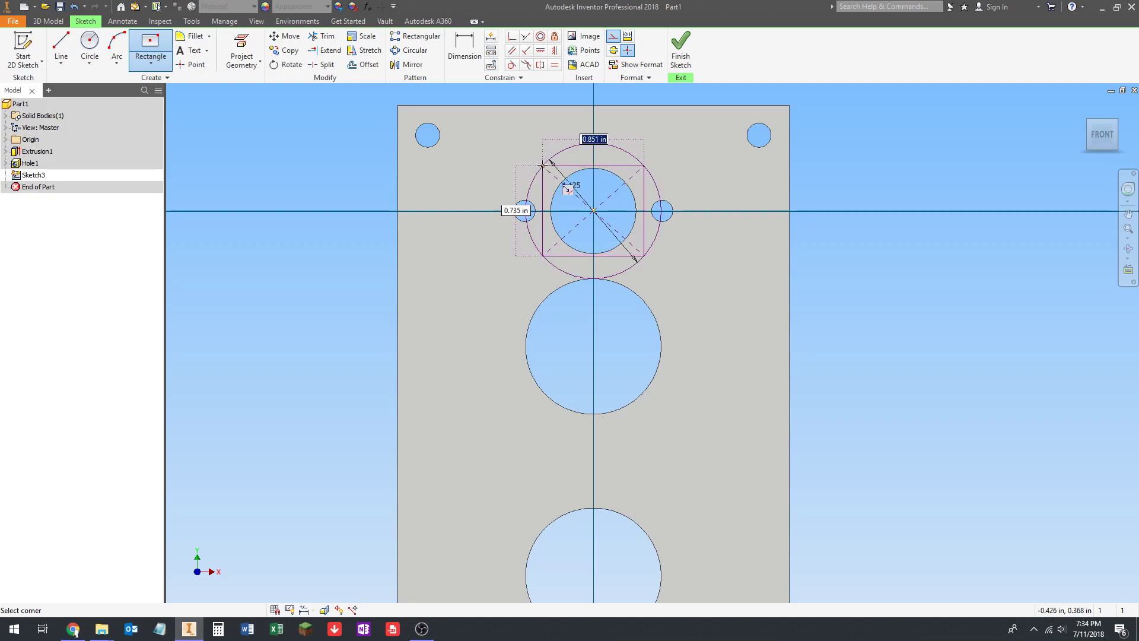
pyautogui.click(542, 166)
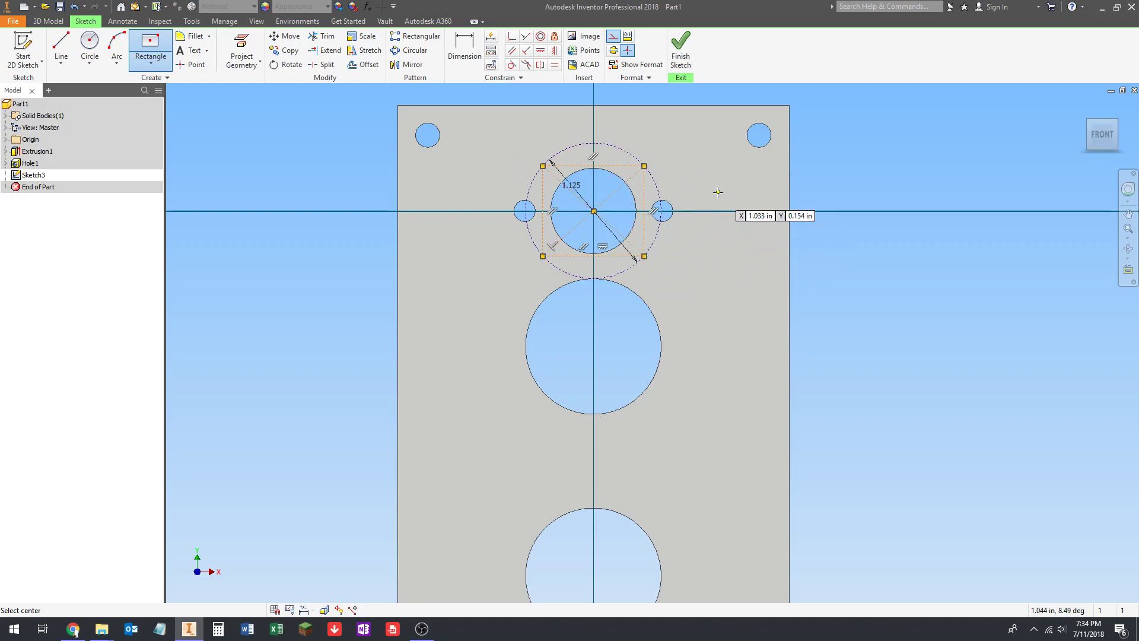
pyautogui.press('Escape')
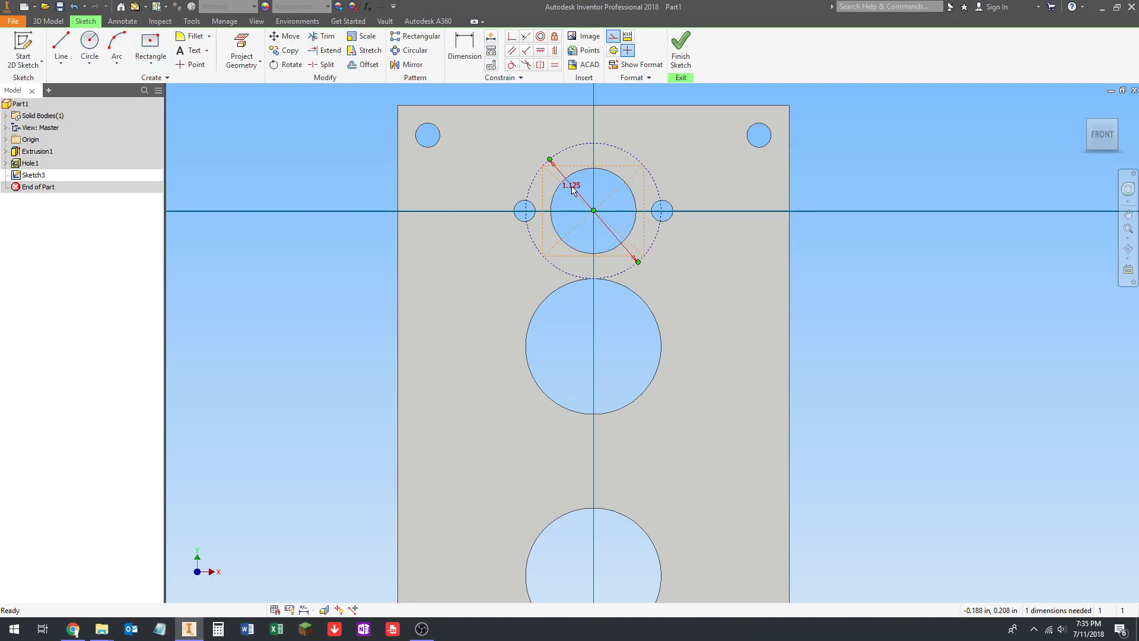
# Step: Reposition the circle's diameter dimension and constrain the construction rectangle's adjacent sides to be equal
pyautogui.moveTo(572, 186); pyautogui.dragTo(600, 186)
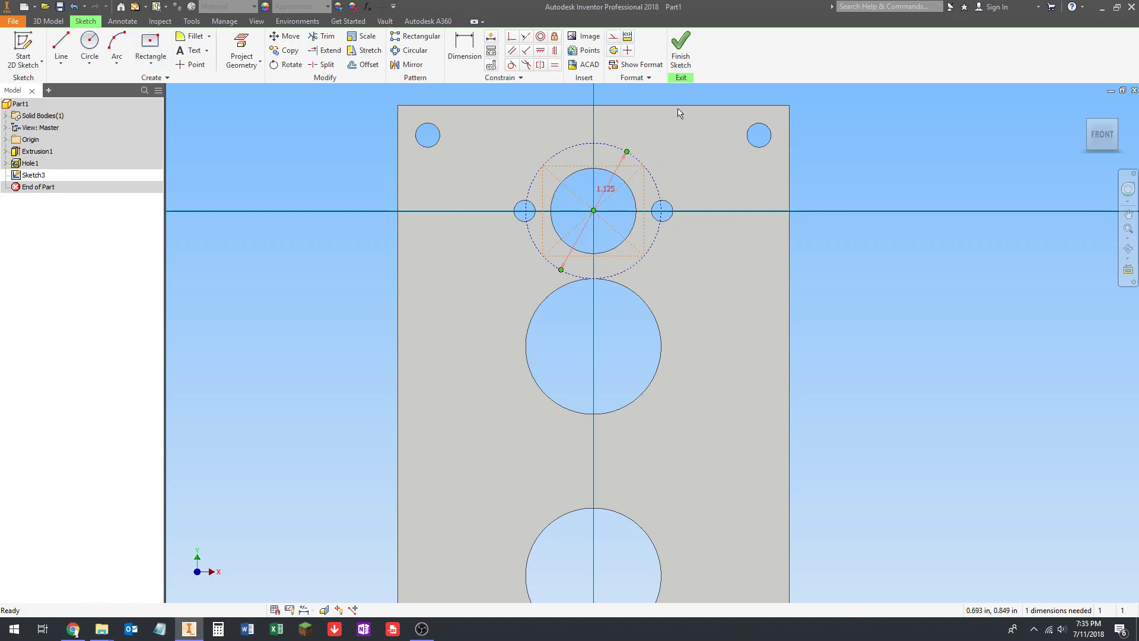
pyautogui.click(557, 215)
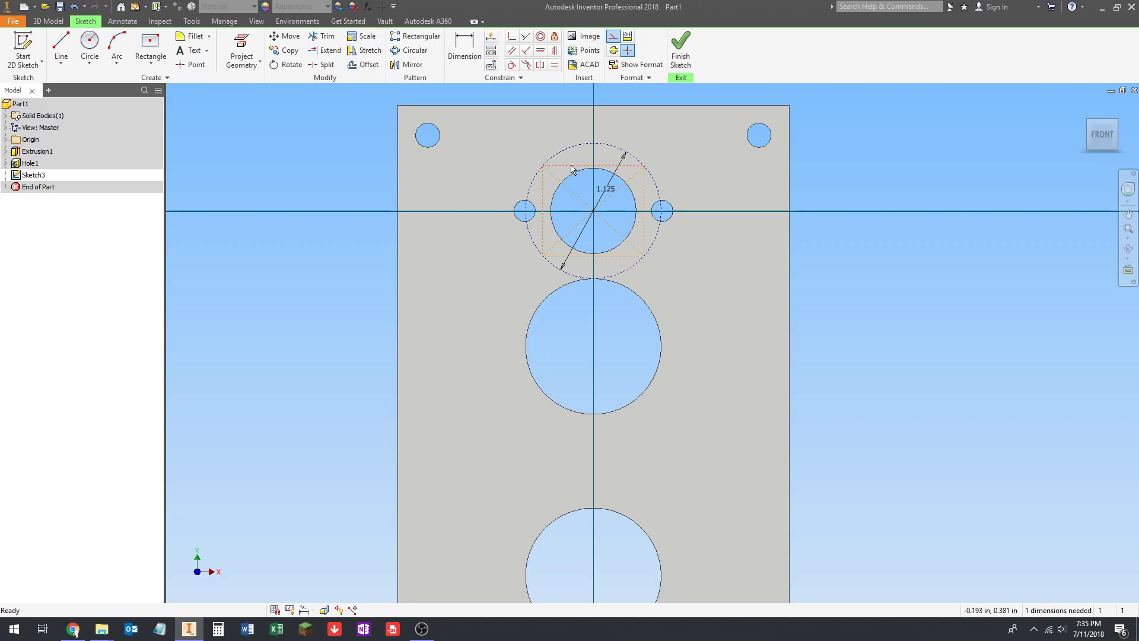
pyautogui.click(554, 65)
pyautogui.click(564, 168)
pyautogui.click(544, 189)
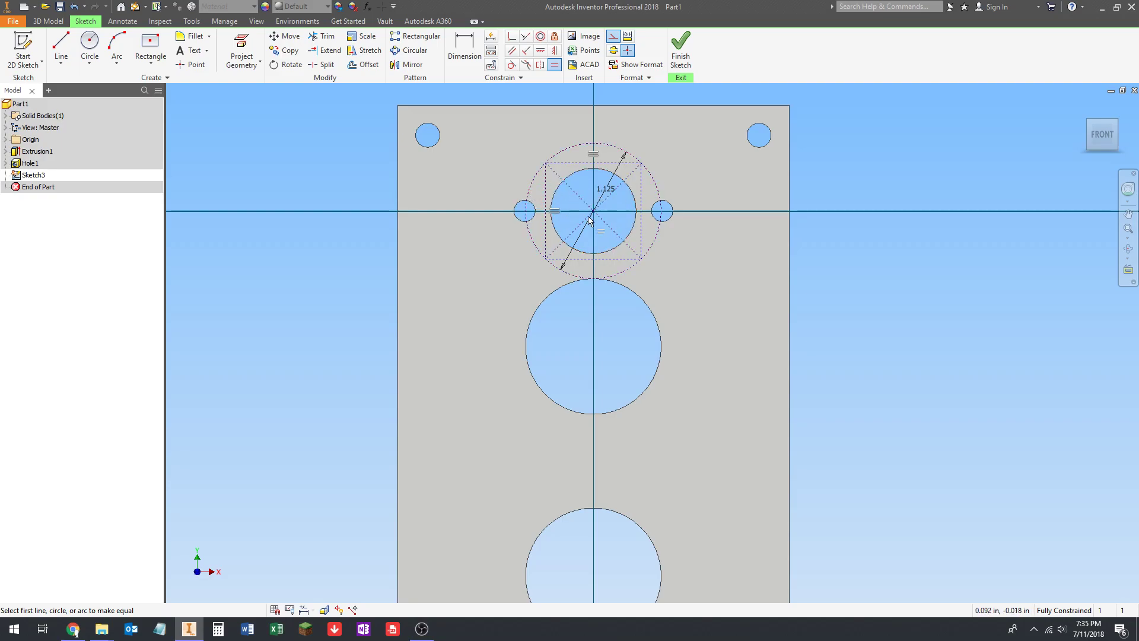
pyautogui.press('Escape')
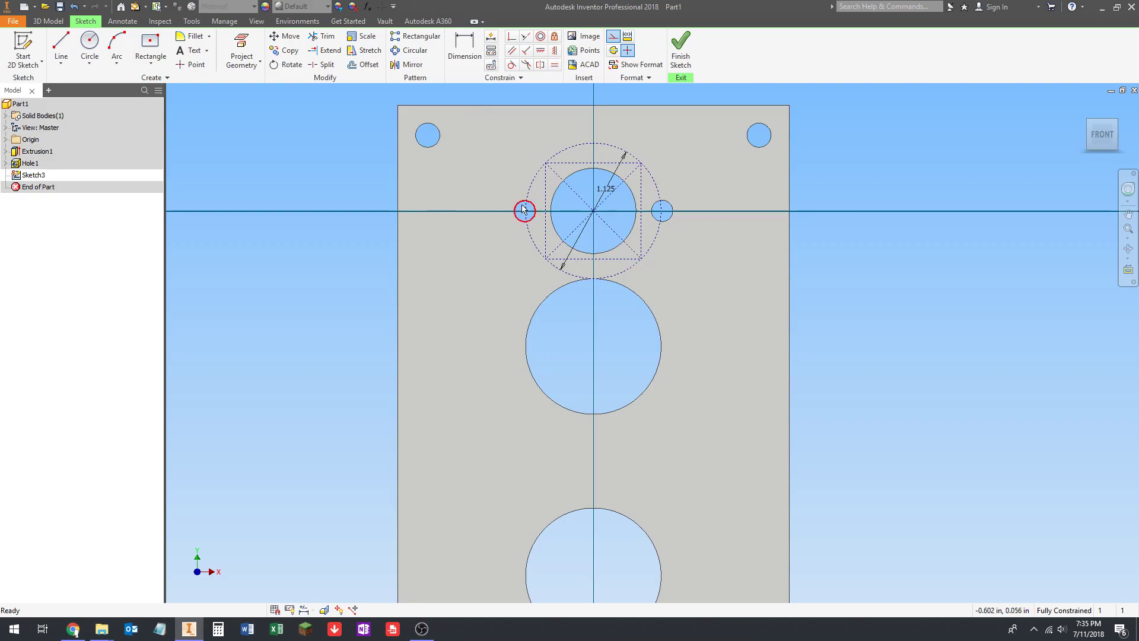
# Step: Place sketch points on all four corners of the construction square and finish the sketch
pyautogui.click(187, 64)
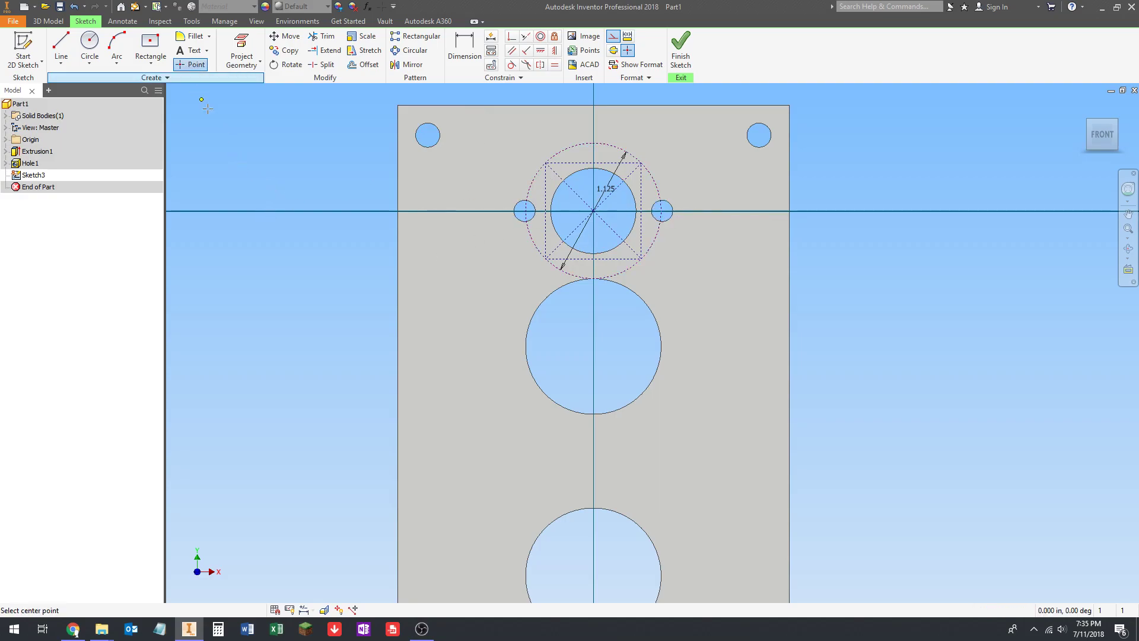
pyautogui.click(545, 163)
pyautogui.click(545, 259)
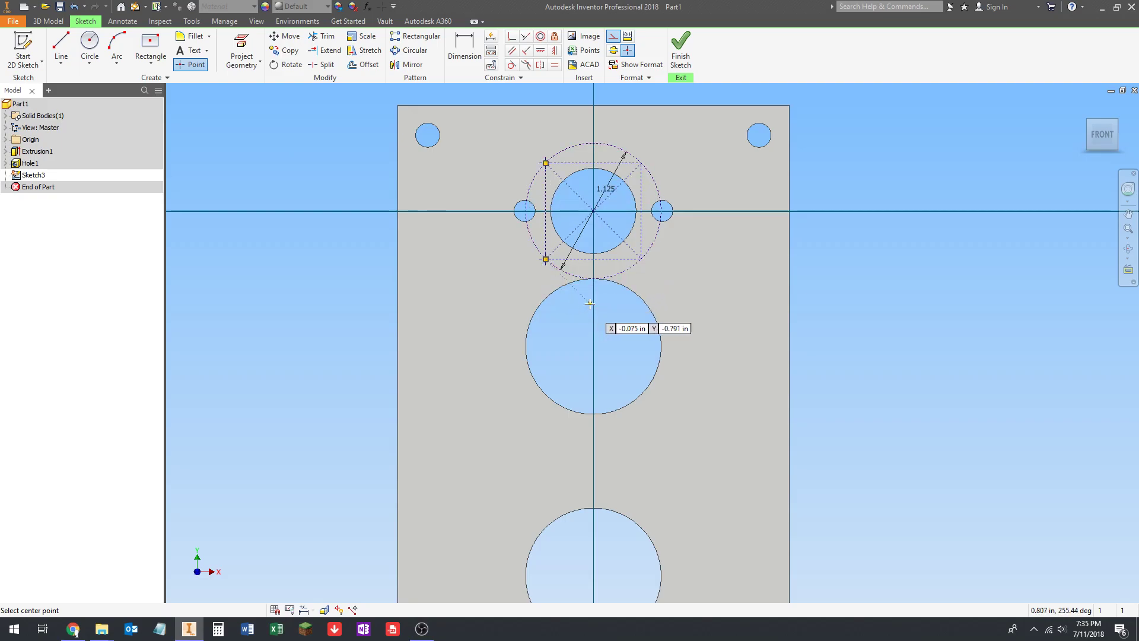
pyautogui.click(641, 259)
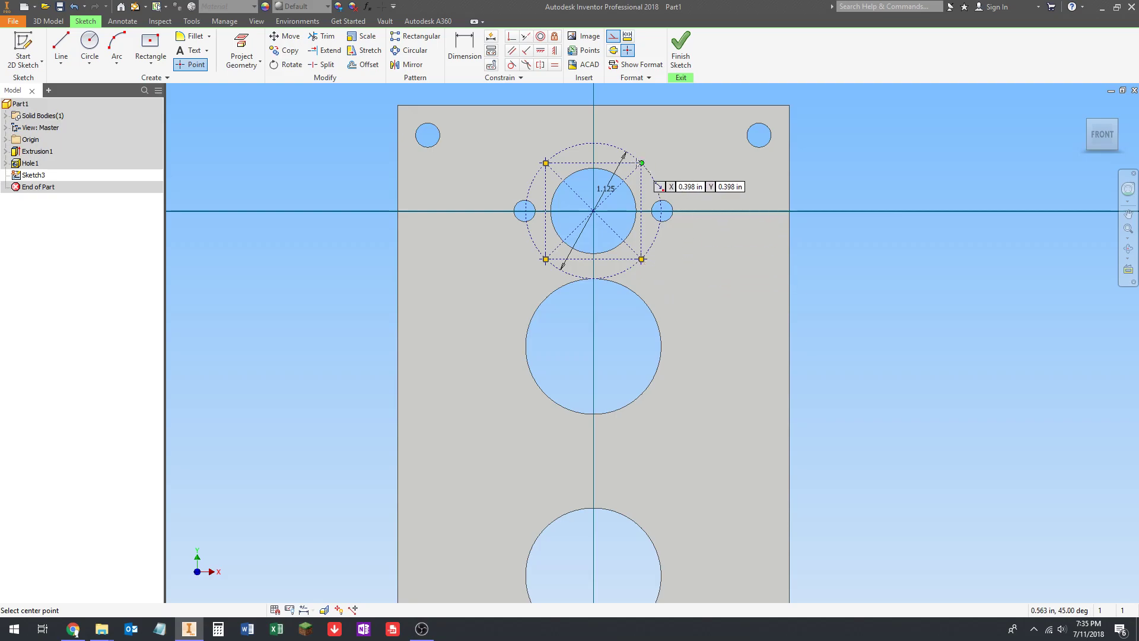
pyautogui.click(641, 163)
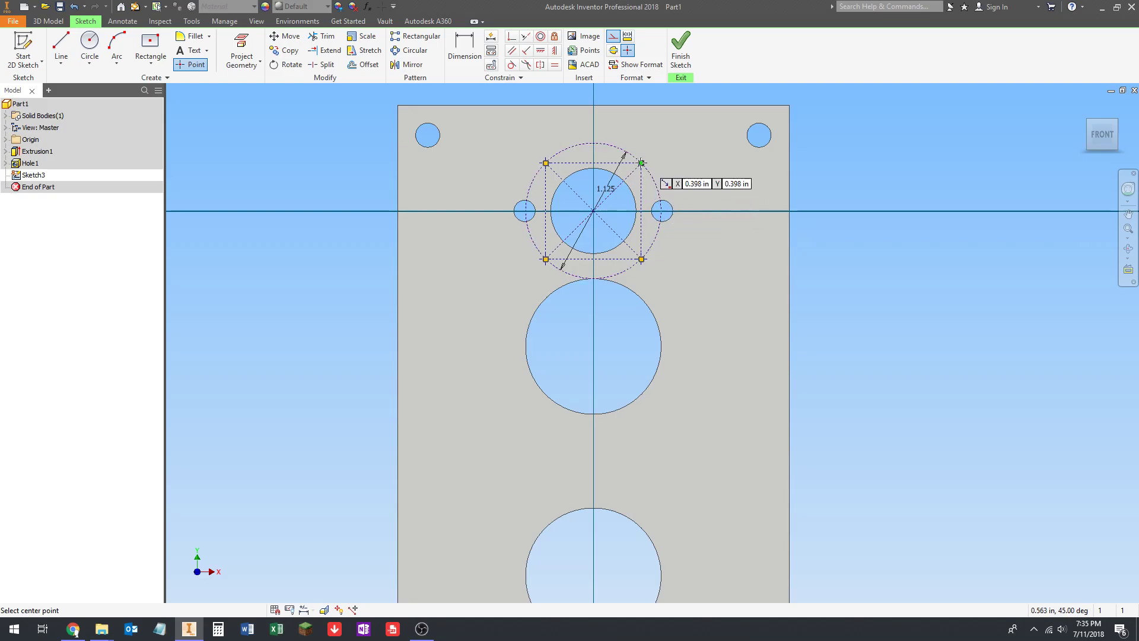
pyautogui.moveTo(675, 159)
pyautogui.mouseDown(button='middle')
pyautogui.moveTo(655, 139)
pyautogui.moveTo(665, 148)
pyautogui.mouseUp(button='middle')
pyautogui.press('Escape')
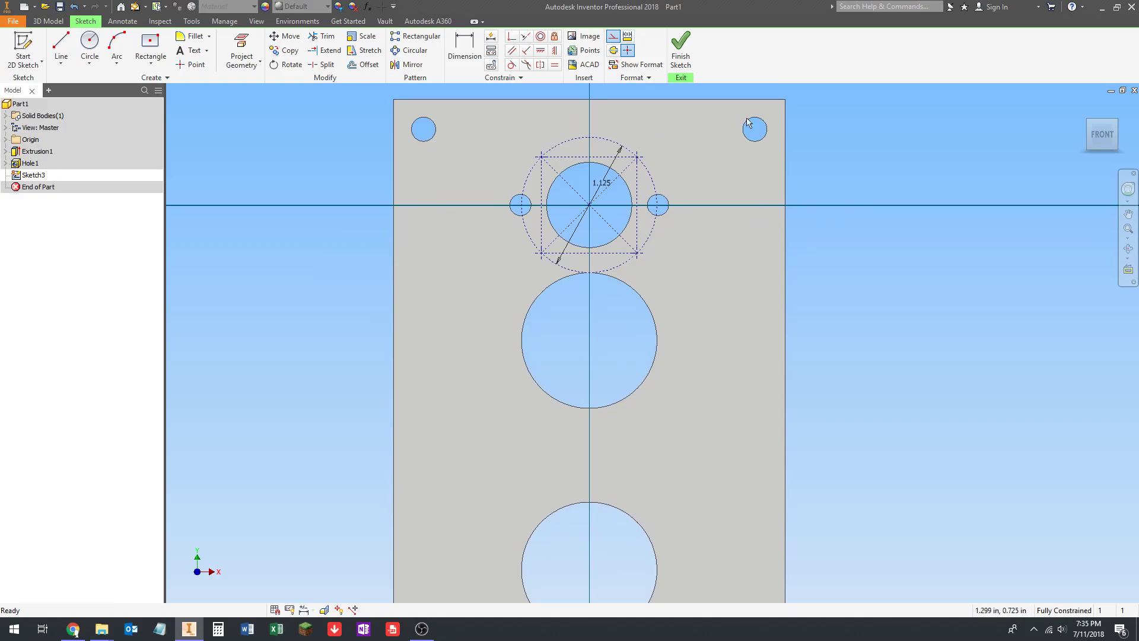
pyautogui.click(690, 54)
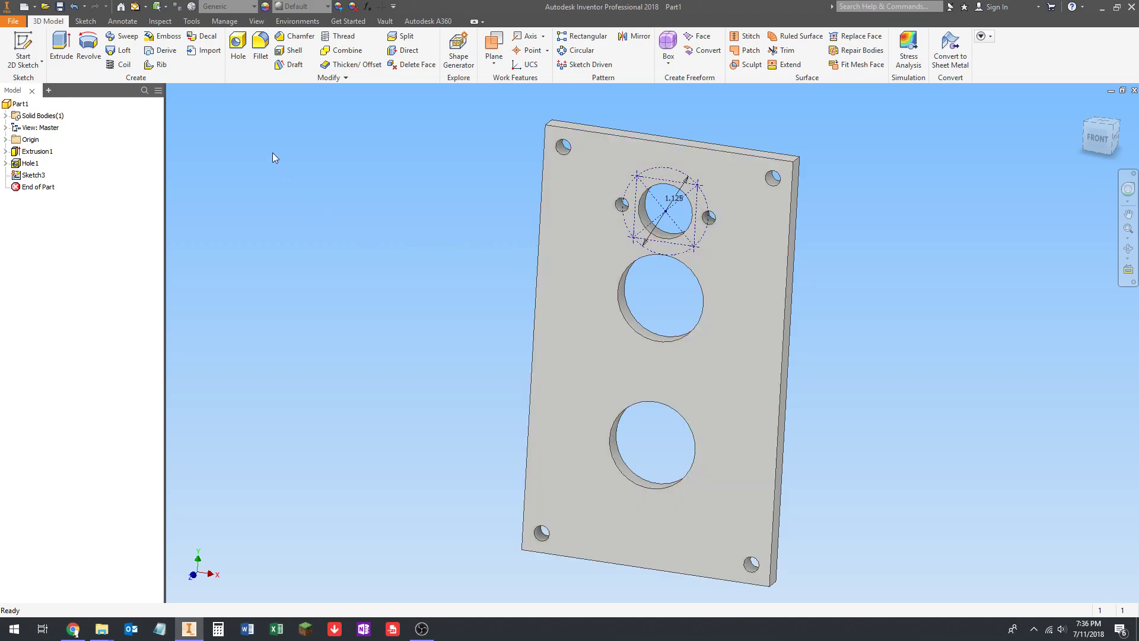
# Step: Create simple 0.25 in diameter Through All holes at the four sketch points around the uppermost bearing hole
pyautogui.click(238, 47)
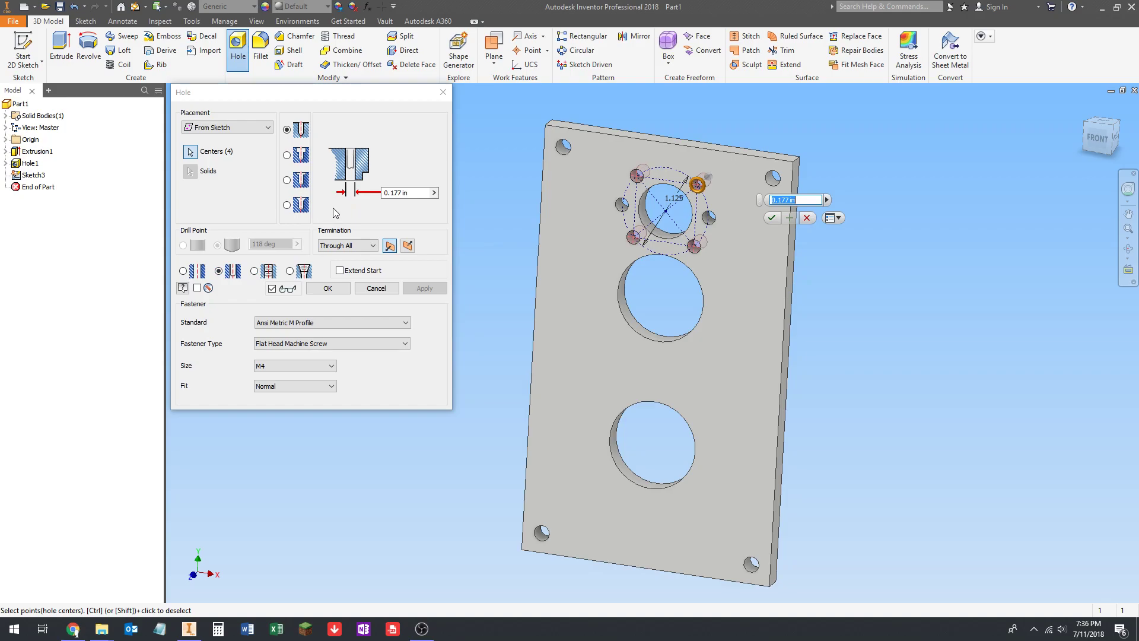
pyautogui.click(184, 271)
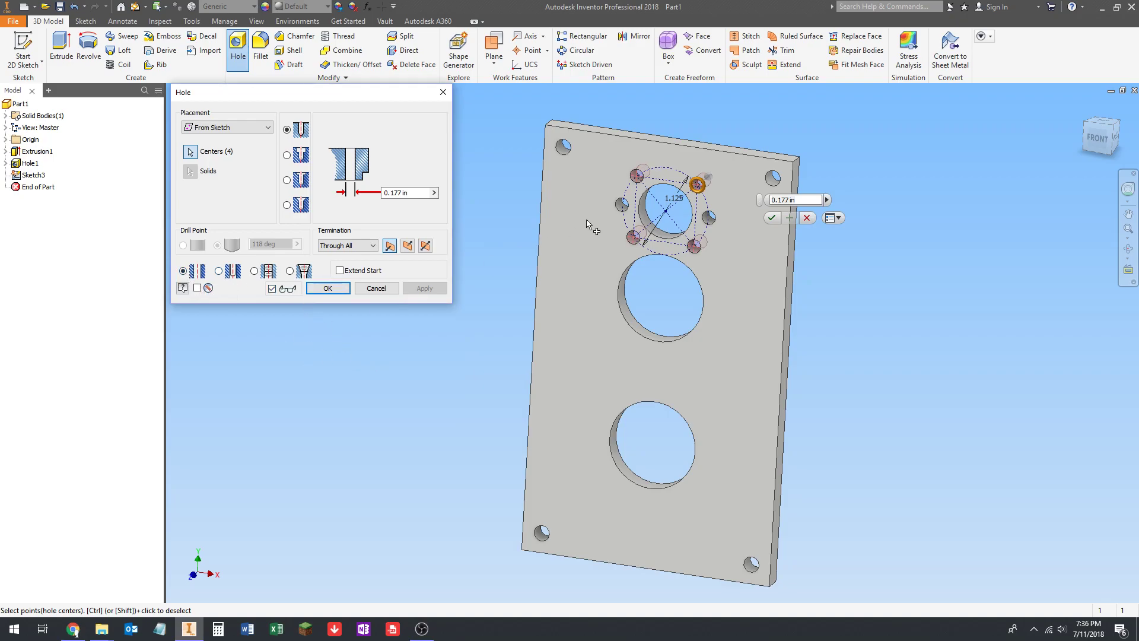
pyautogui.moveTo(414, 192); pyautogui.dragTo(372, 197)
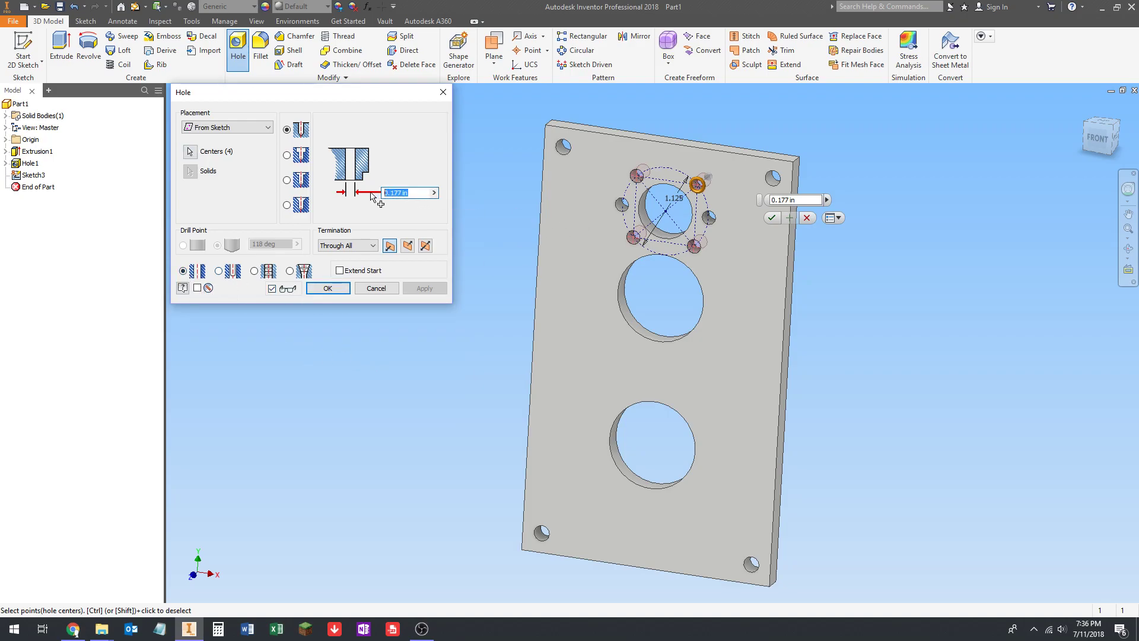
pyautogui.write('.25')
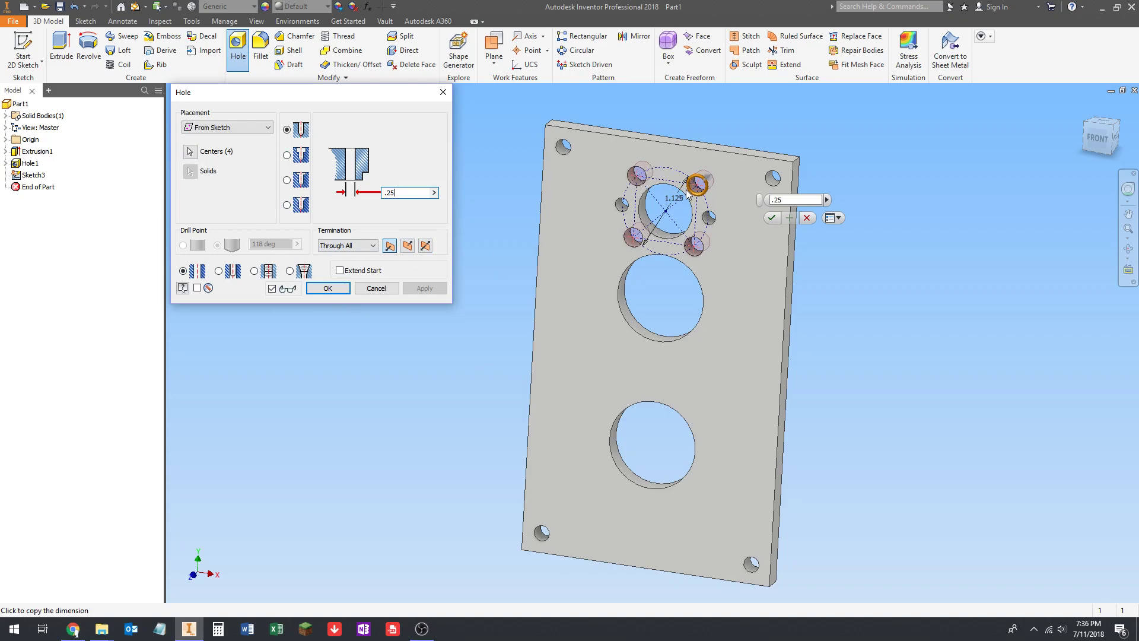
pyautogui.click(334, 295)
pyautogui.keyDown('shift'); pyautogui.moveTo(544, 203); pyautogui.dragTo(618, 197, button='middle'); pyautogui.keyUp('shift')
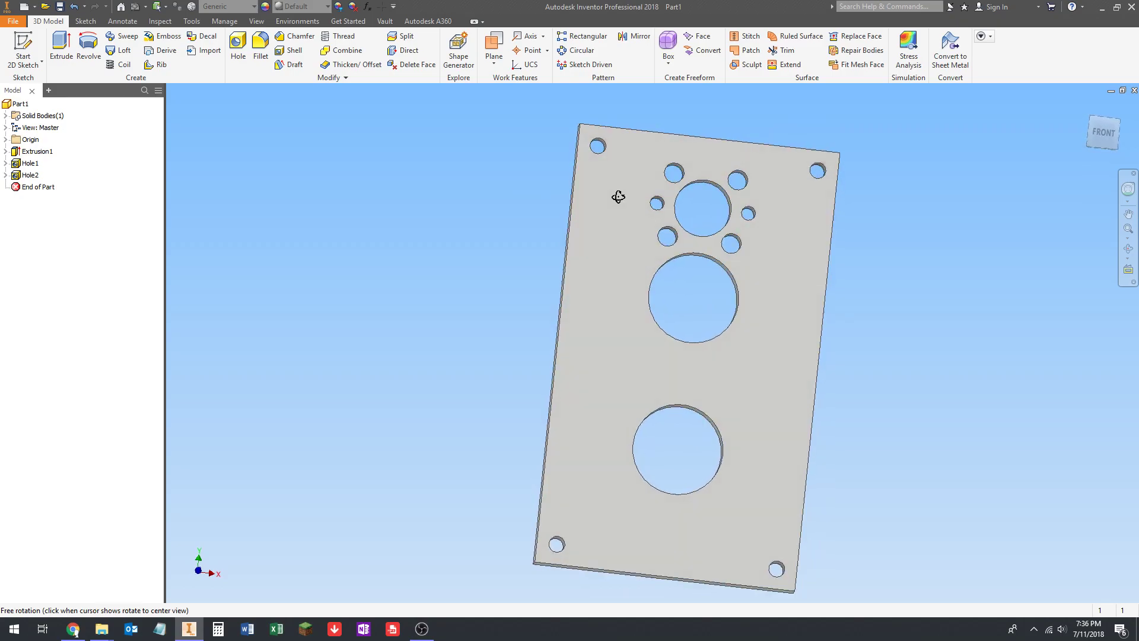
pyautogui.keyDown('shift'); pyautogui.moveTo(699, 176); pyautogui.dragTo(561, 237, button='middle'); pyautogui.keyUp('shift')
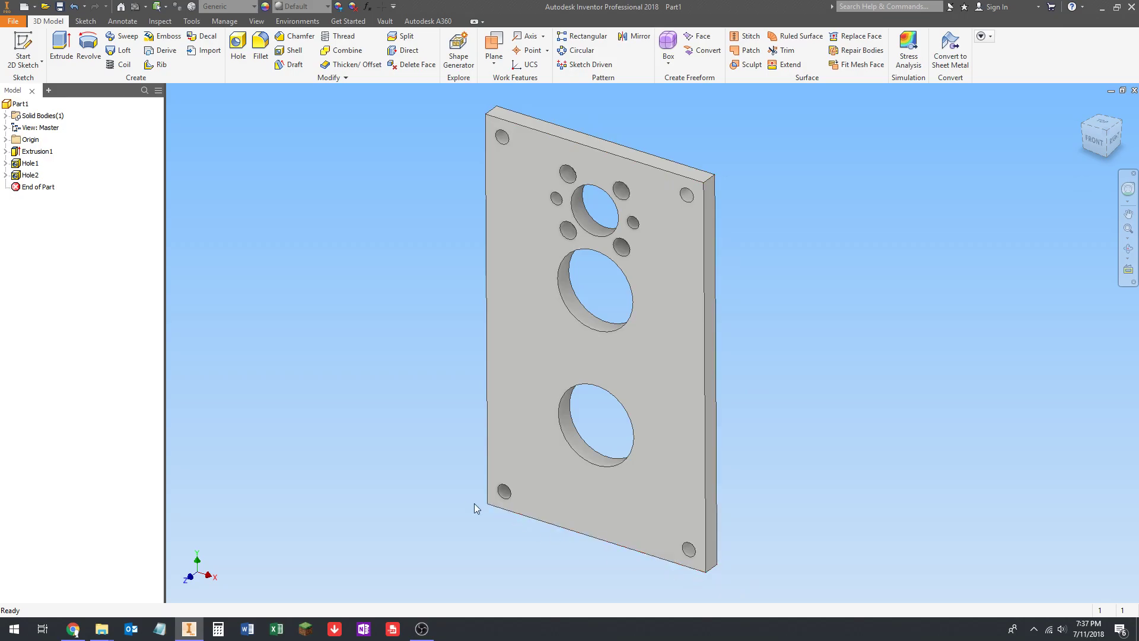
pyautogui.moveTo(348, 258); pyautogui.dragTo(368, 254, button='middle')
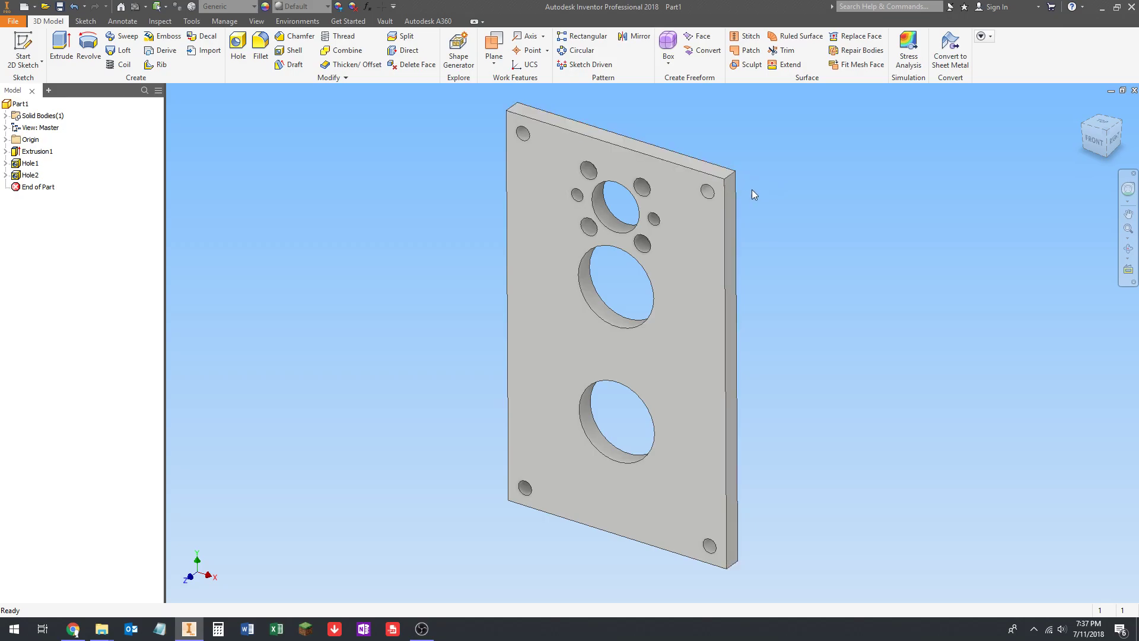
pyautogui.moveTo(733, 246); pyautogui.dragTo(778, 245, button='middle')
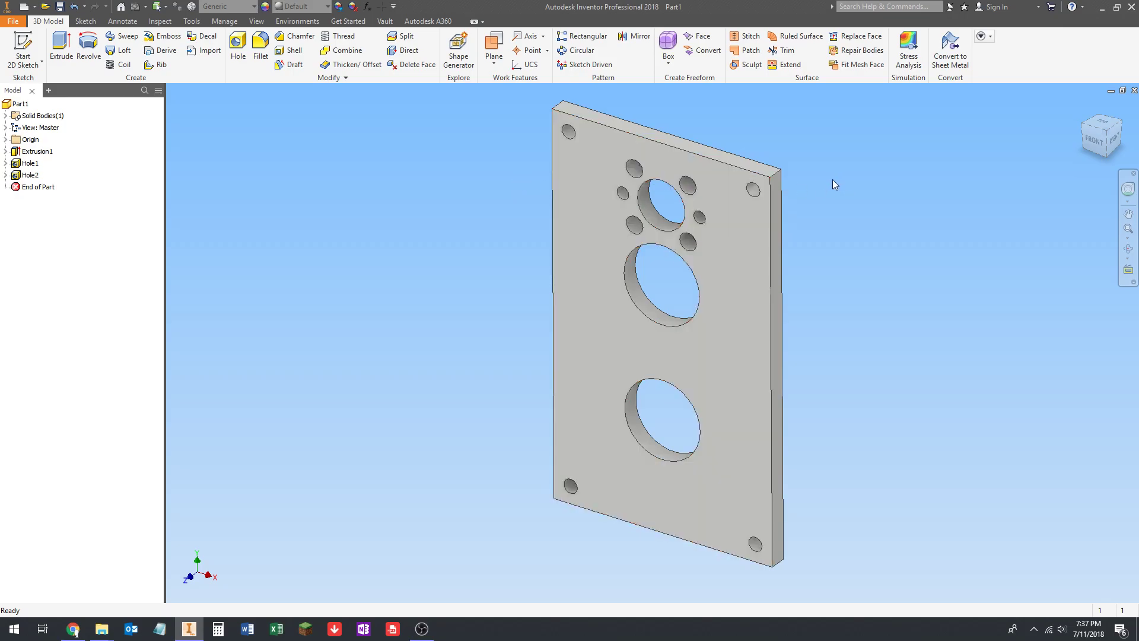
pyautogui.moveTo(814, 172); pyautogui.dragTo(750, 180, button='middle')
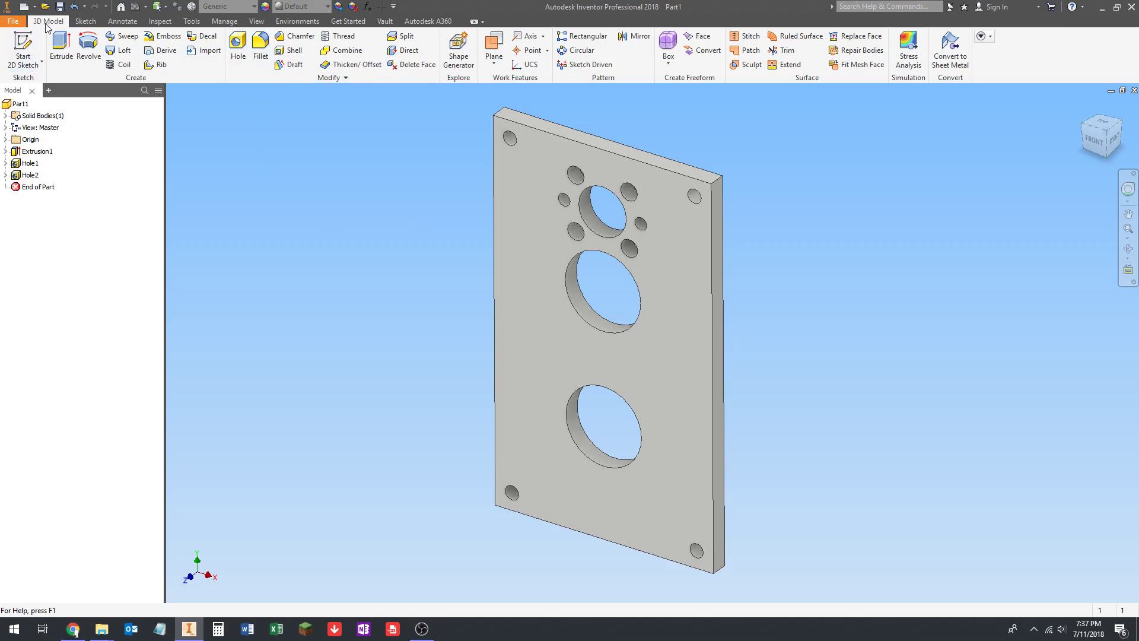
# Step: Set up a constant fillet of 0.25 in radius on the short thickness edges at the plate's two upper corners
pyautogui.click(260, 54)
pyautogui.moveTo(120, 40); pyautogui.dragTo(244, 119)
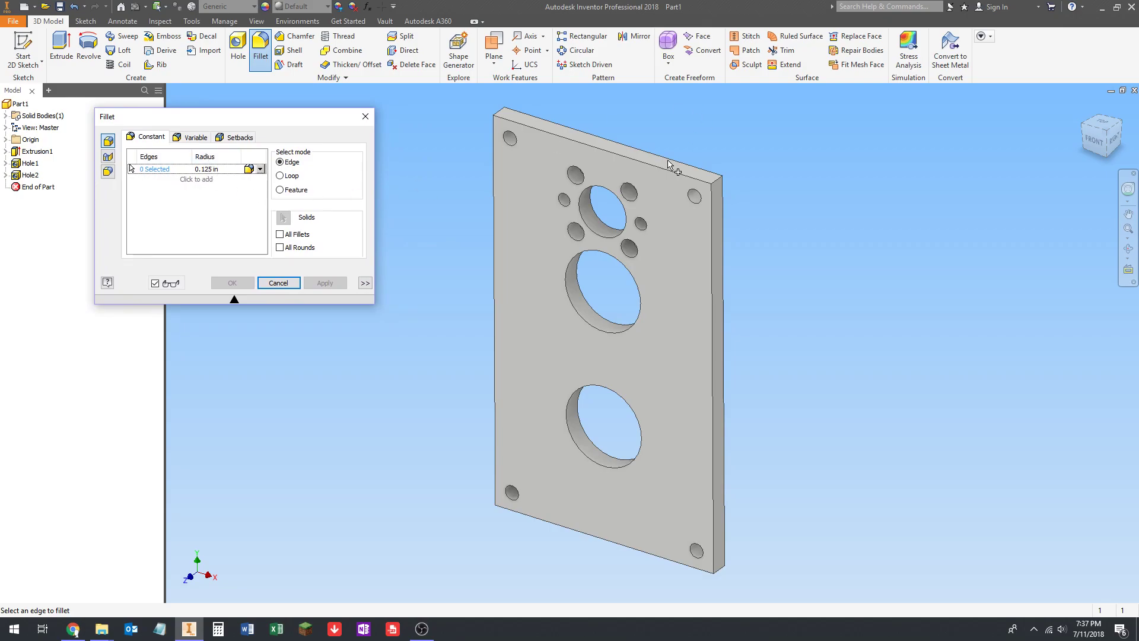
pyautogui.click(207, 170)
pyautogui.press('BackSpace')
pyautogui.write('.25')
pyautogui.click(501, 114)
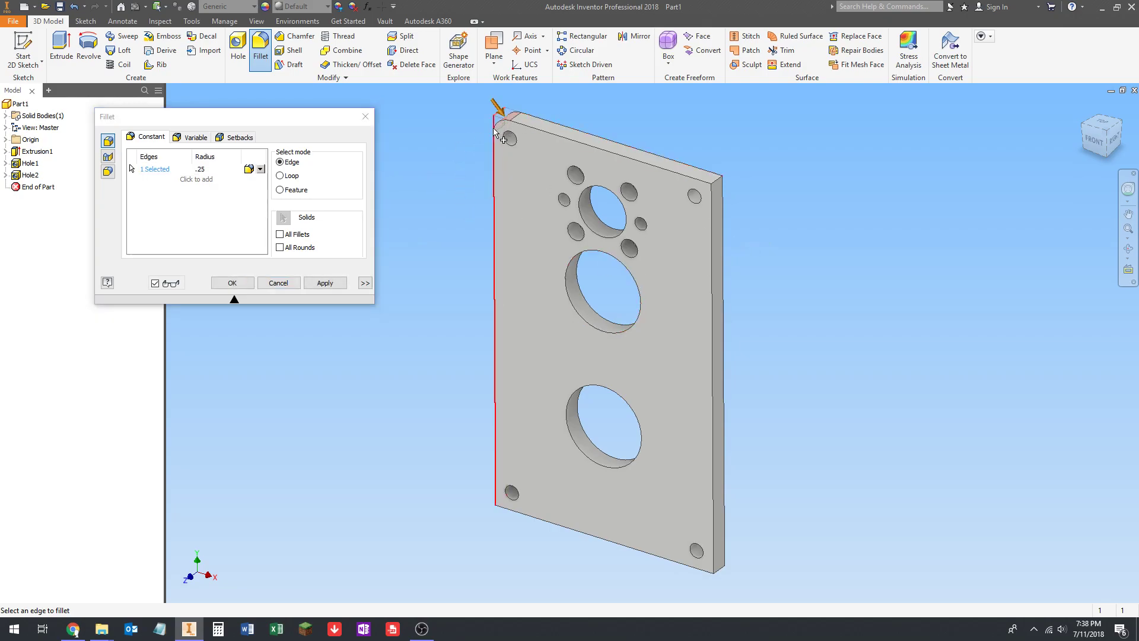
pyautogui.moveTo(502, 147); pyautogui.dragTo(558, 192, button='middle')
pyautogui.moveTo(503, 219)
pyautogui.keyDown('shift'); pyautogui.mouseDown(button='middle')
pyautogui.moveTo(616, 194)
pyautogui.moveTo(549, 206)
pyautogui.moveTo(536, 175)
pyautogui.moveTo(492, 209)
pyautogui.mouseUp(button='middle'); pyautogui.keyUp('shift')
pyautogui.scroll(-8, 579, 215)
pyautogui.scroll(9, 549, 206)
pyautogui.scroll(2, 584, 207)
pyautogui.click(731, 199)
# Step: Add the short thickness edges at the plate's two lower corners to the 0.25 in fillet selection
pyautogui.moveTo(761, 219); pyautogui.dragTo(704, 293, button='middle')
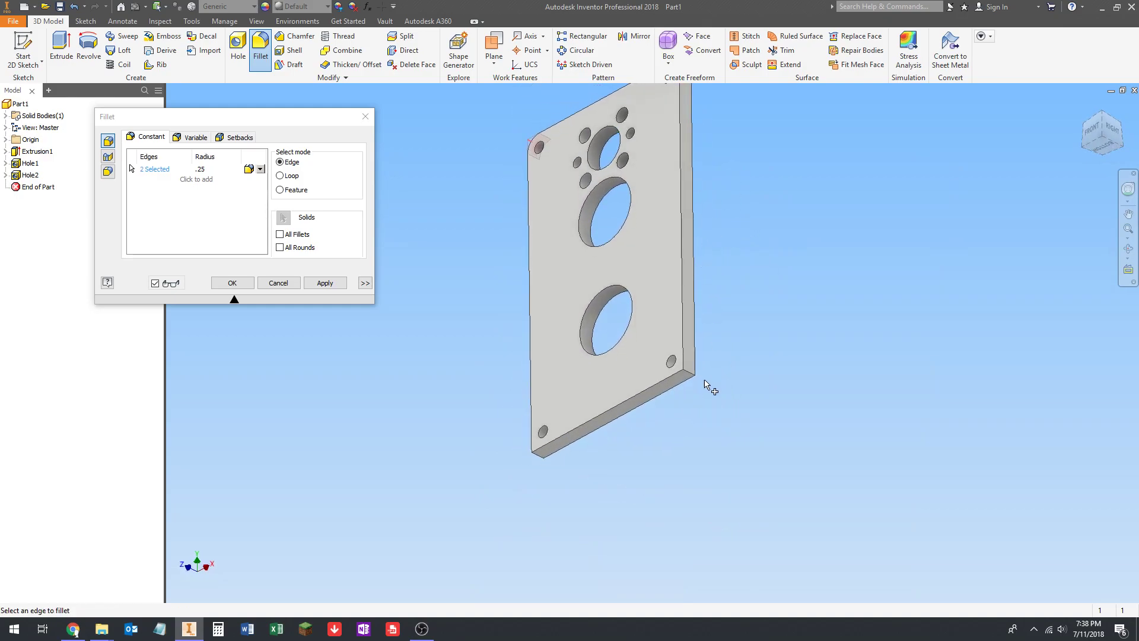
pyautogui.keyDown('shift'); pyautogui.moveTo(726, 335); pyautogui.dragTo(744, 297, button='middle'); pyautogui.keyUp('shift')
pyautogui.keyDown('shift'); pyautogui.moveTo(698, 244); pyautogui.dragTo(690, 293, button='middle'); pyautogui.keyUp('shift')
pyautogui.moveTo(749, 235); pyautogui.dragTo(757, 323, button='middle')
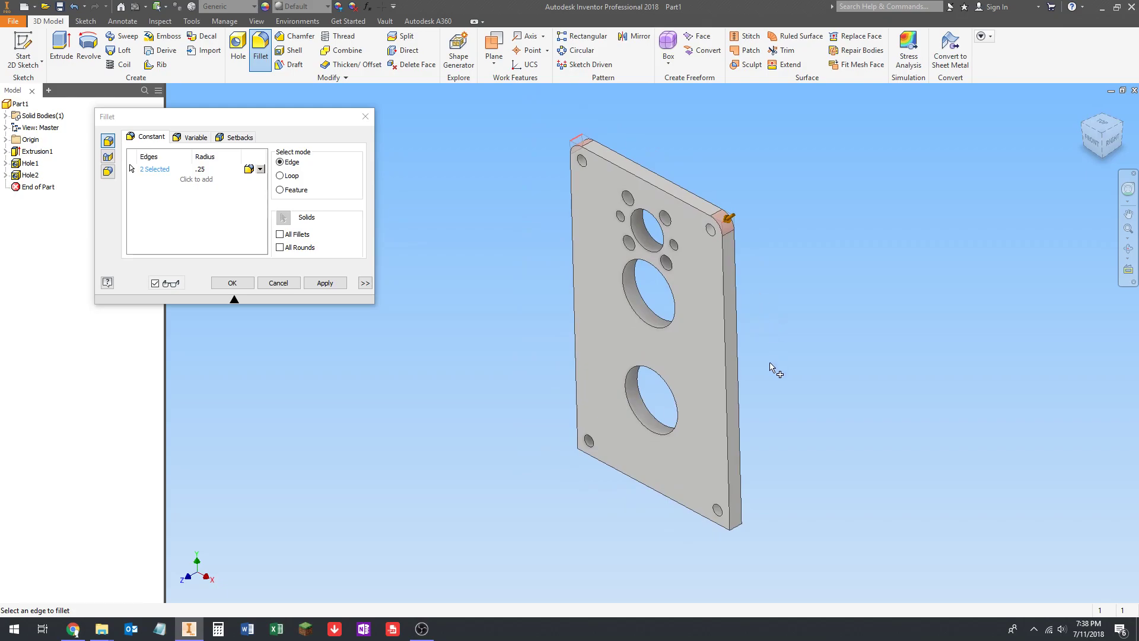
pyautogui.keyDown('shift'); pyautogui.moveTo(757, 363); pyautogui.dragTo(775, 265, button='middle'); pyautogui.keyUp('shift')
pyautogui.moveTo(766, 289); pyautogui.dragTo(752, 346)
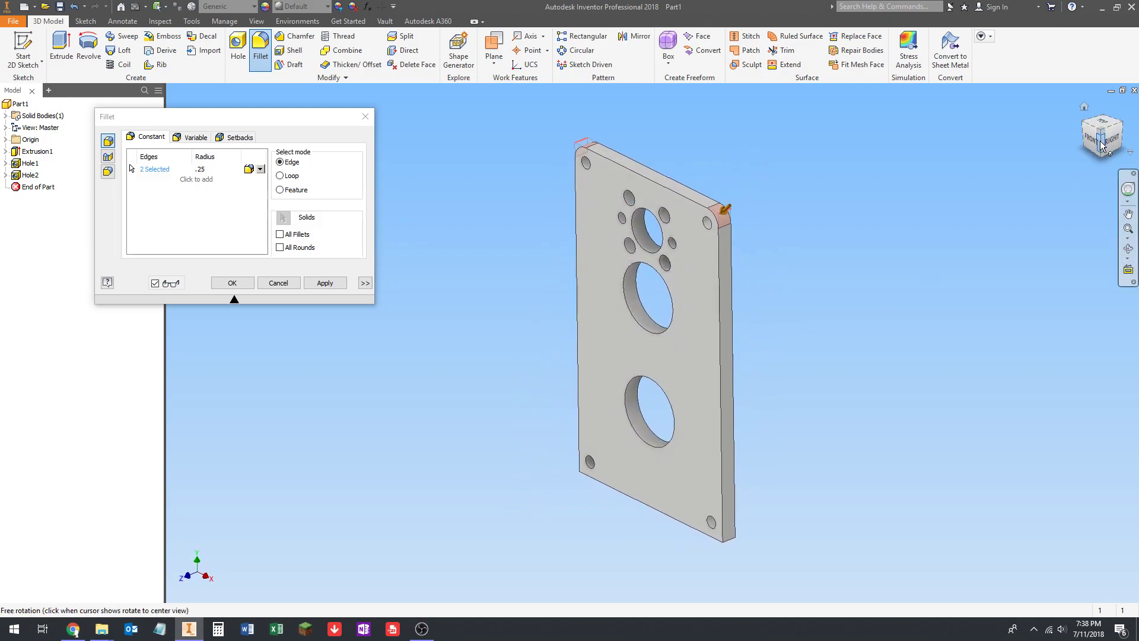
pyautogui.moveTo(1101, 146)
pyautogui.mouseDown()
pyautogui.moveTo(1121, 139)
pyautogui.moveTo(1110, 147)
pyautogui.moveTo(1101, 137)
pyautogui.mouseUp()
pyautogui.moveTo(738, 236)
pyautogui.mouseDown()
pyautogui.moveTo(831, 209)
pyautogui.moveTo(765, 178)
pyautogui.moveTo(754, 156)
pyautogui.moveTo(709, 141)
pyautogui.moveTo(719, 224)
pyautogui.mouseUp()
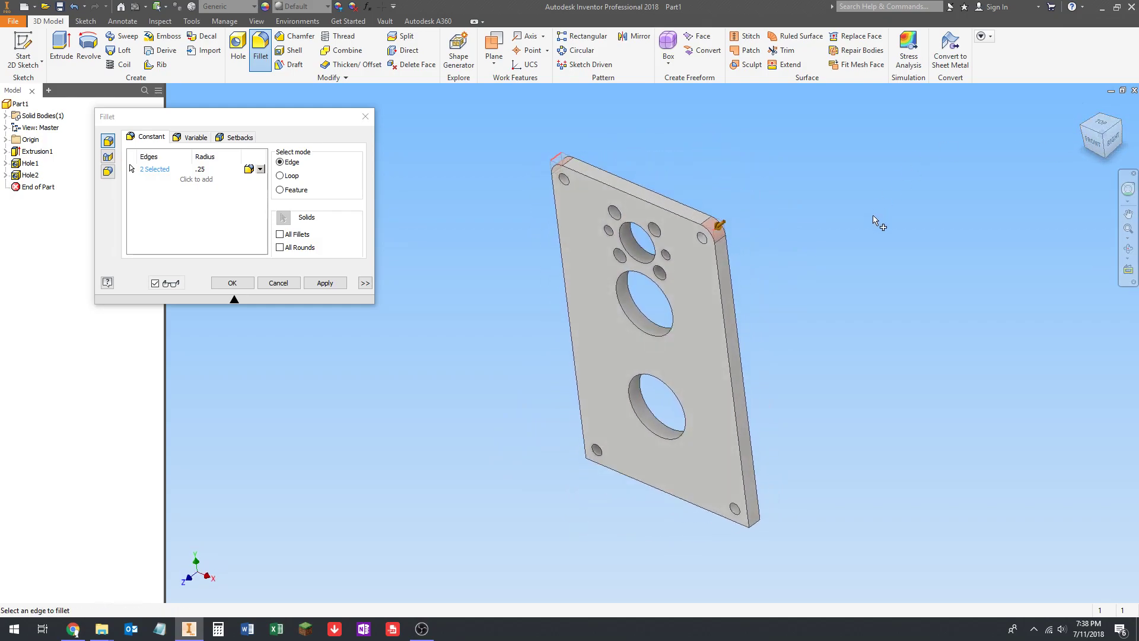
pyautogui.moveTo(877, 215); pyautogui.dragTo(827, 223, button='middle')
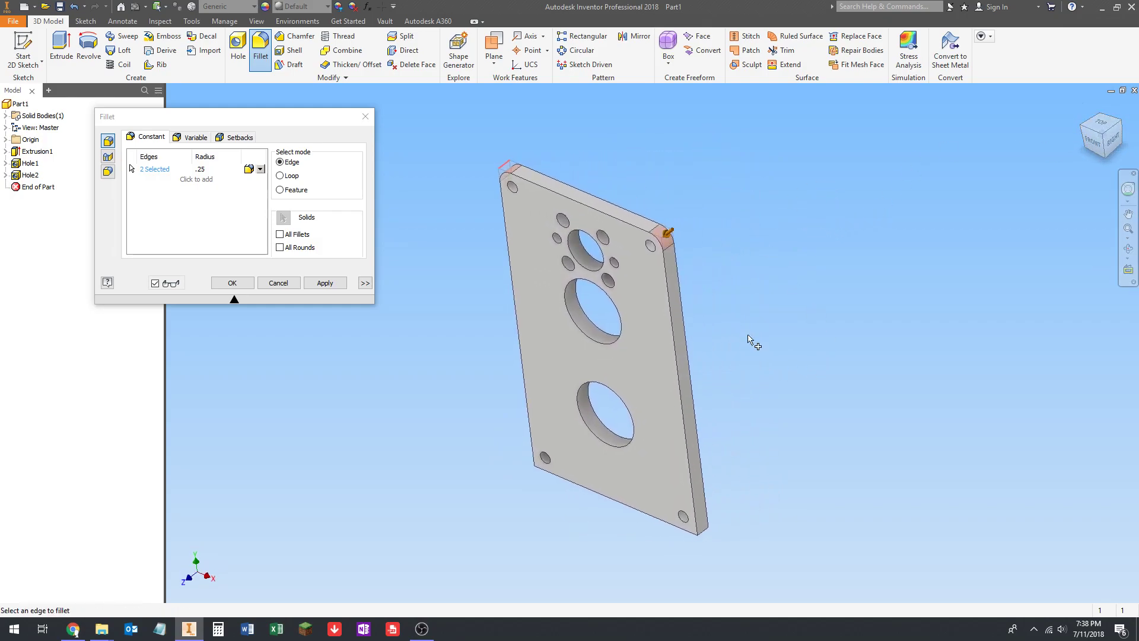
pyautogui.moveTo(699, 320); pyautogui.dragTo(750, 313, button='middle')
pyautogui.keyDown('shift'); pyautogui.moveTo(791, 381); pyautogui.dragTo(739, 437, button='middle'); pyautogui.keyUp('shift')
pyautogui.click(733, 438)
pyautogui.keyDown('shift'); pyautogui.moveTo(565, 396); pyautogui.dragTo(686, 370, button='middle'); pyautogui.keyUp('shift')
pyautogui.keyDown('shift'); pyautogui.moveTo(813, 259); pyautogui.dragTo(683, 323, button='middle'); pyautogui.keyUp('shift')
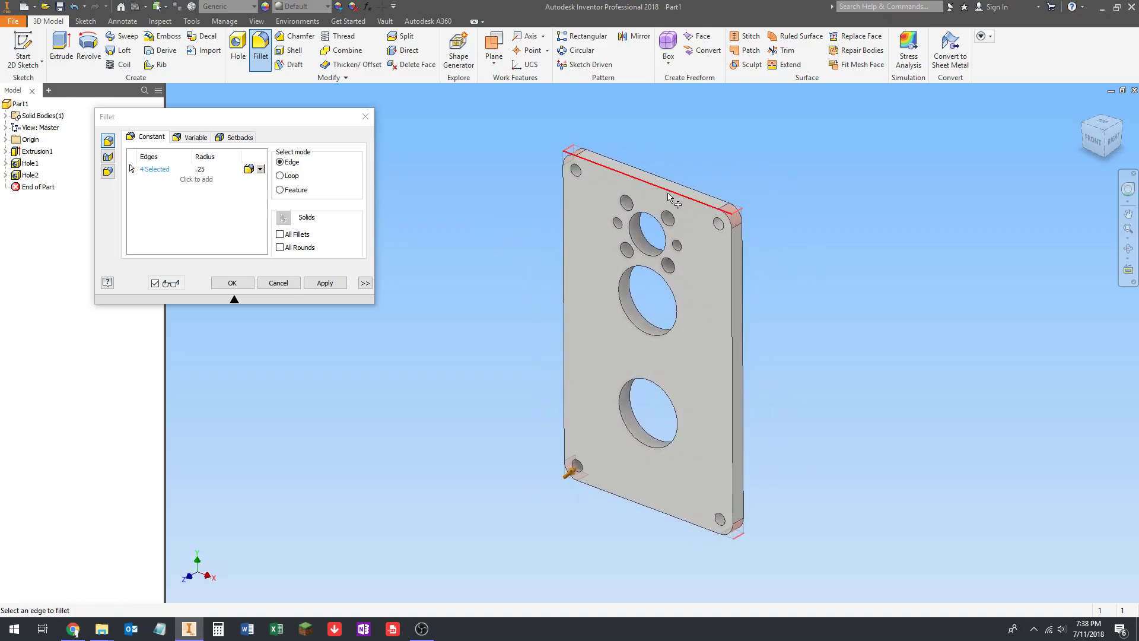
# Step: Preview the fillet on the plate's long upper front edge and deselect that edge
pyautogui.click(642, 185)
pyautogui.keyDown('shift'); pyautogui.moveTo(648, 169); pyautogui.dragTo(572, 153, button='middle'); pyautogui.keyUp('shift')
pyautogui.keyDown('shift'); pyautogui.moveTo(483, 247); pyautogui.dragTo(530, 257, button='middle'); pyautogui.keyUp('shift')
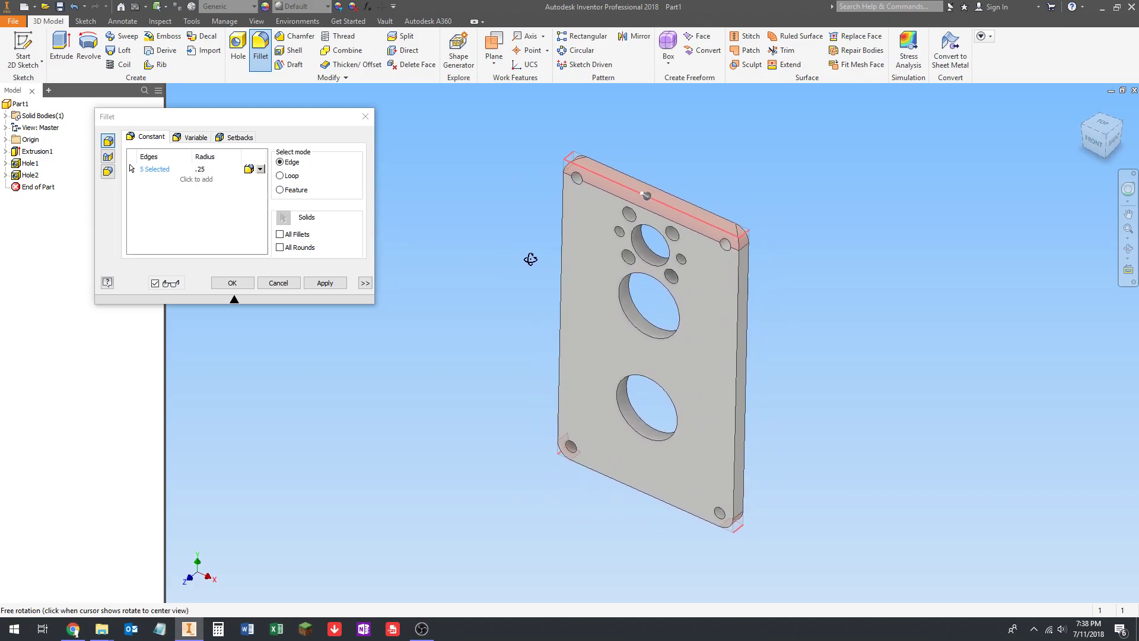
pyautogui.scroll(5, 621, 177)
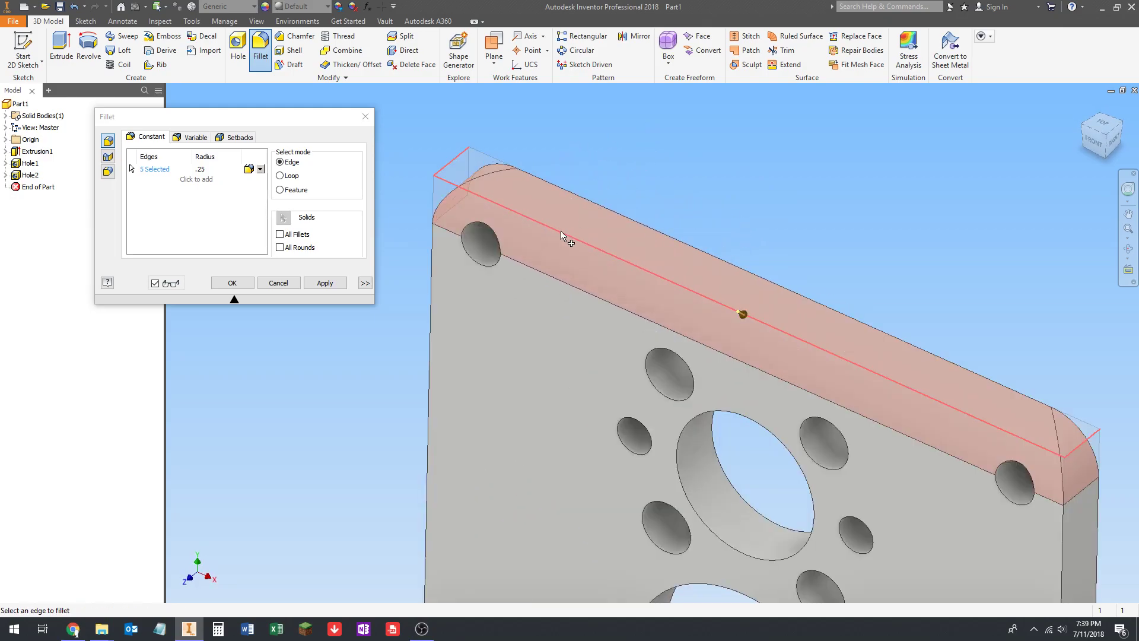
pyautogui.scroll(-5, 796, 179)
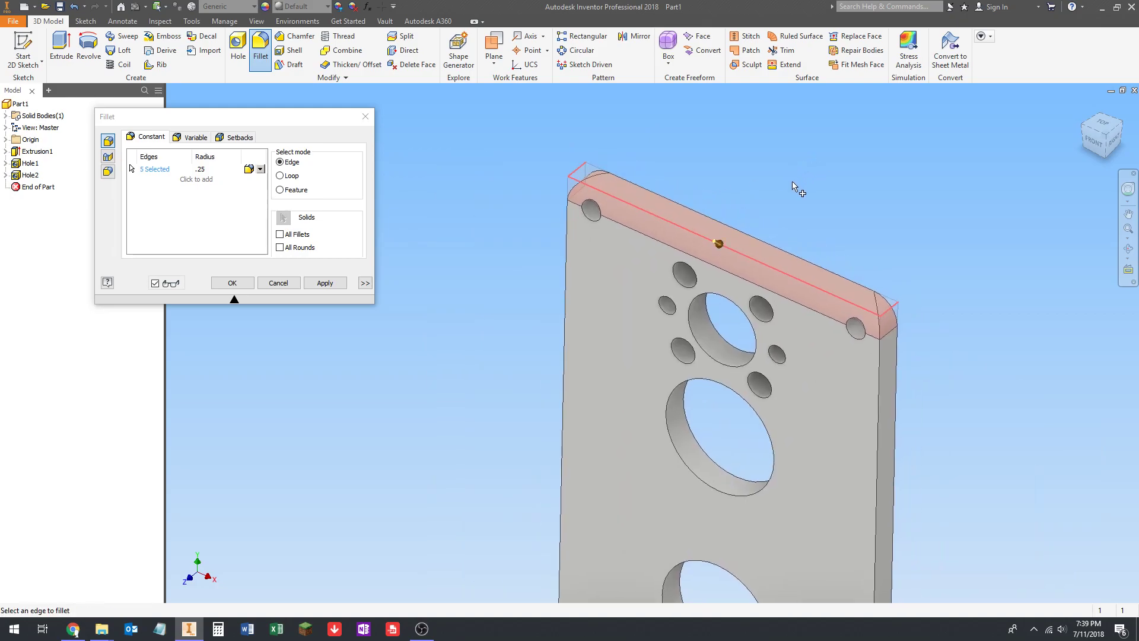
pyautogui.keyDown('ctrl'); pyautogui.click(638, 209); pyautogui.keyUp('ctrl')
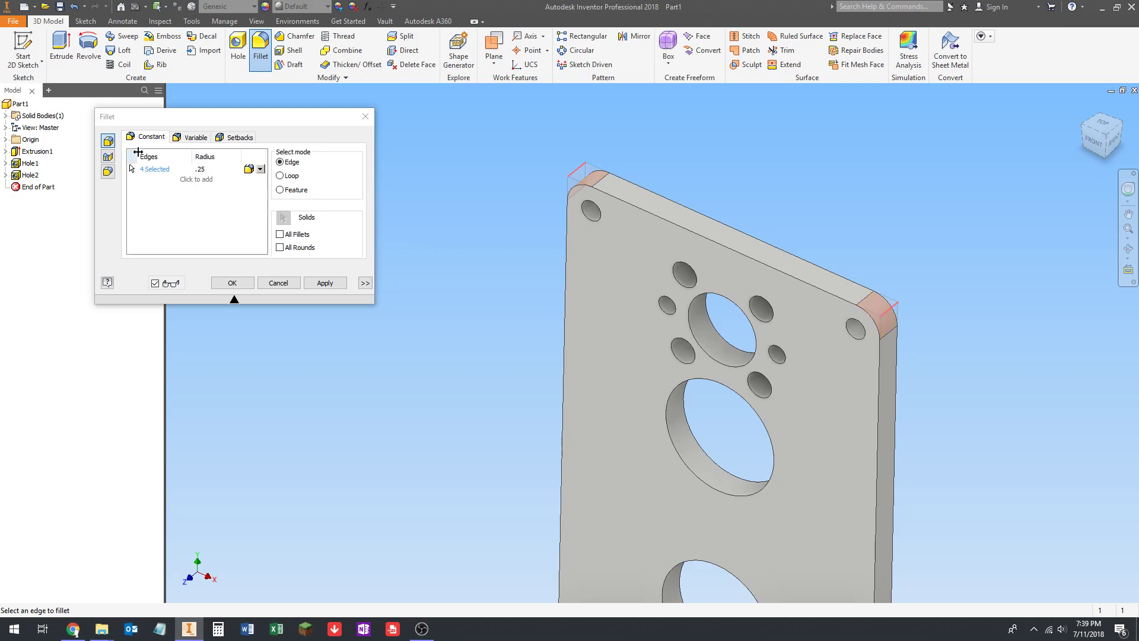
# Step: Apply the 0.25 in fillet to the plate's four corner edges and return to the home view
pyautogui.moveTo(239, 125); pyautogui.dragTo(323, 117)
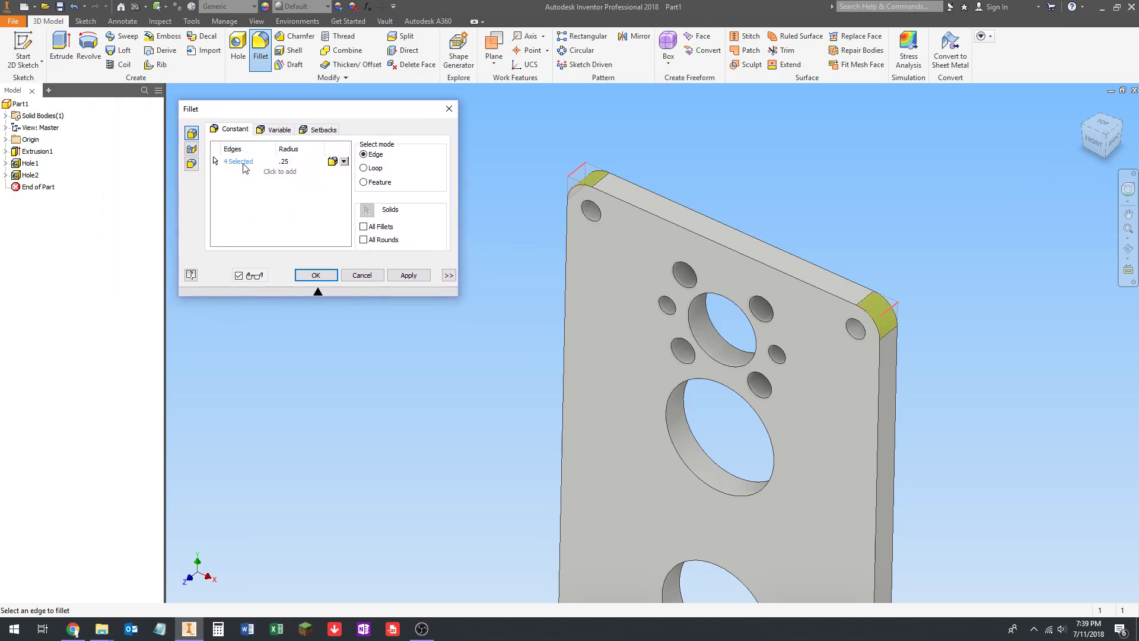
pyautogui.scroll(-5, 715, 189)
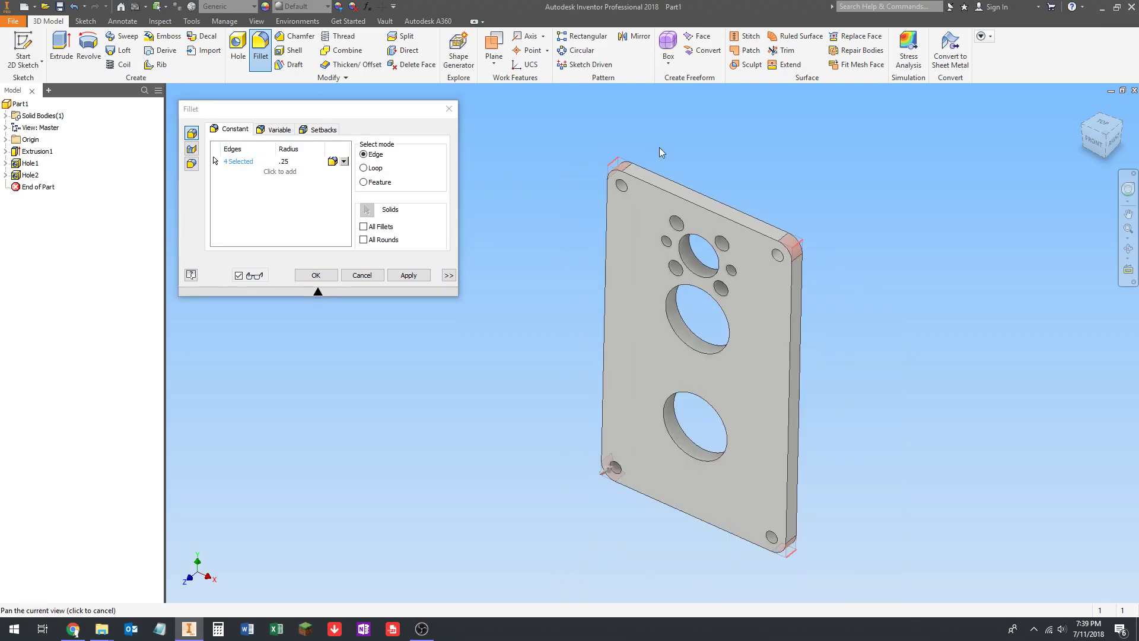
pyautogui.click(316, 275)
pyautogui.keyDown('shift'); pyautogui.moveTo(585, 310); pyautogui.dragTo(521, 363, button='middle'); pyautogui.keyUp('shift')
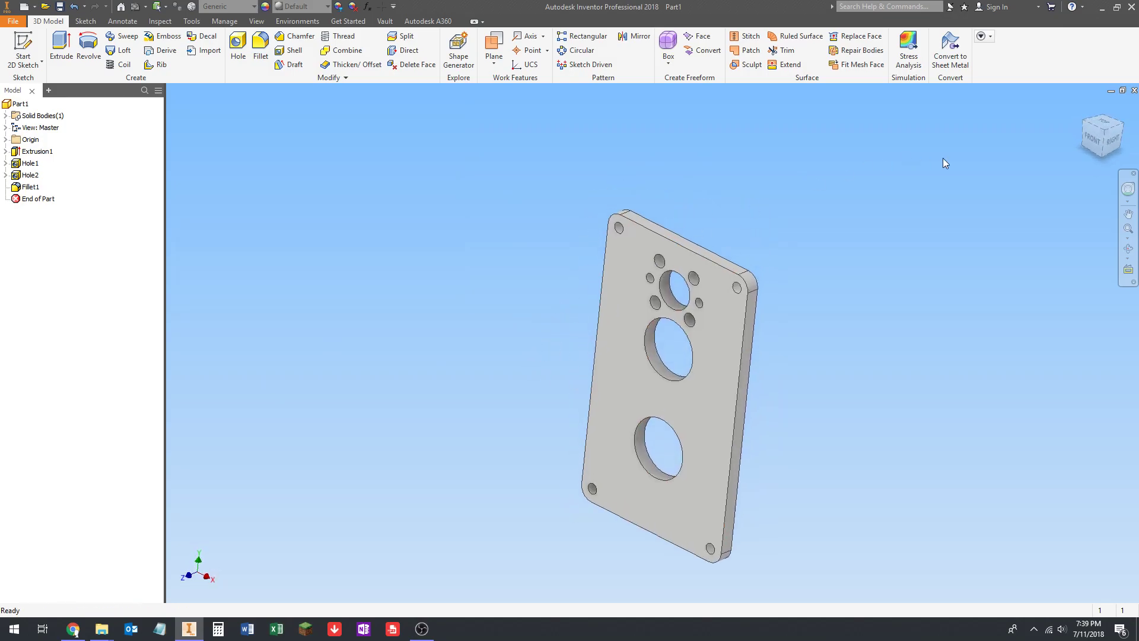
pyautogui.click(1085, 109)
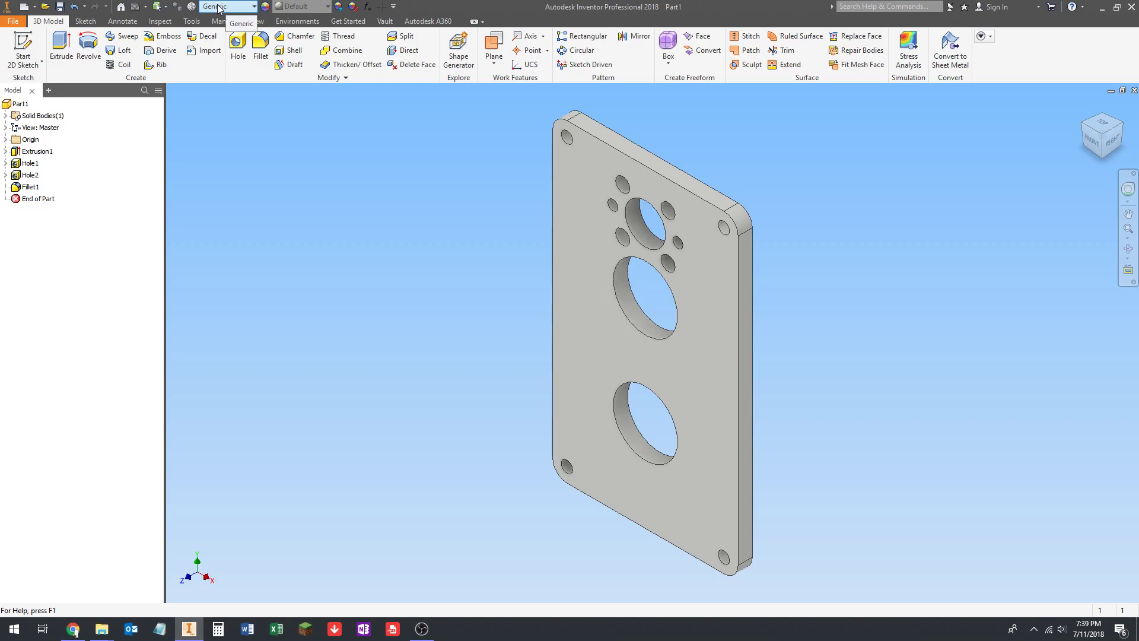
# Step: Assign the material Aluminum 6061 to the plate
pyautogui.click(253, 7)
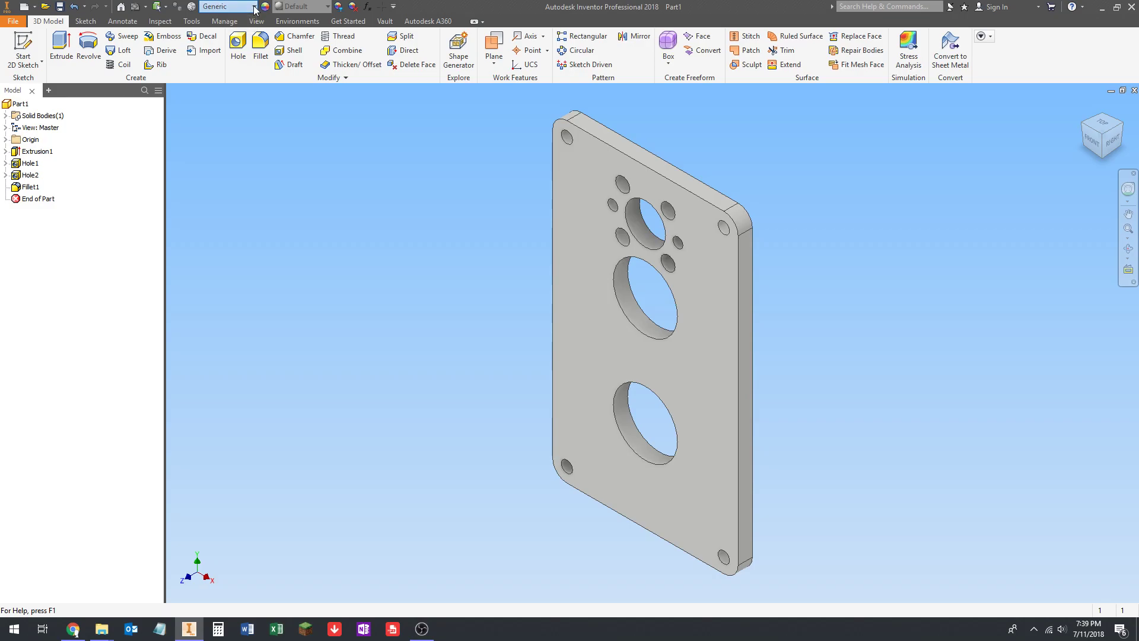
pyautogui.scroll(5, 313, 142)
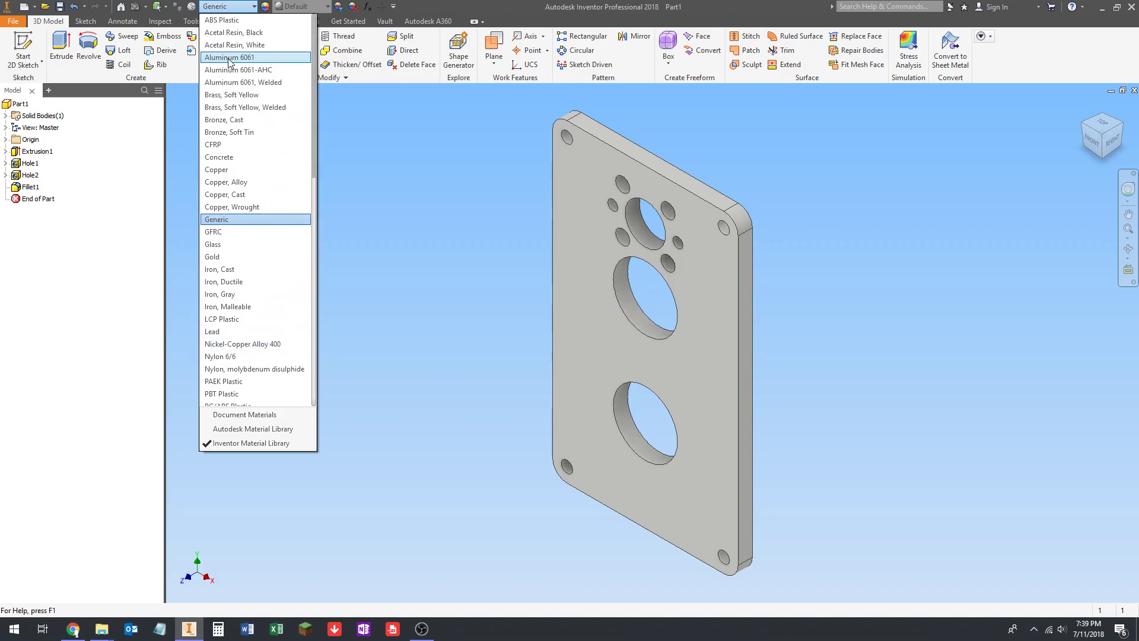
pyautogui.click(229, 57)
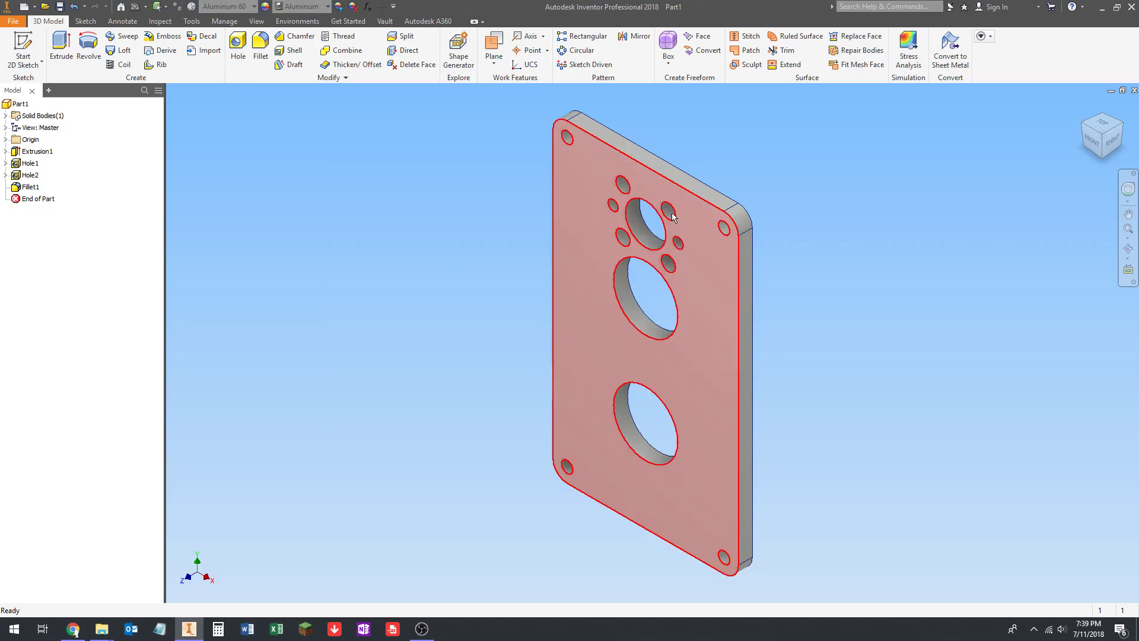
# Step: Set the plate's appearance to Blue - Wall Paint - Glossy
pyautogui.click(298, 7)
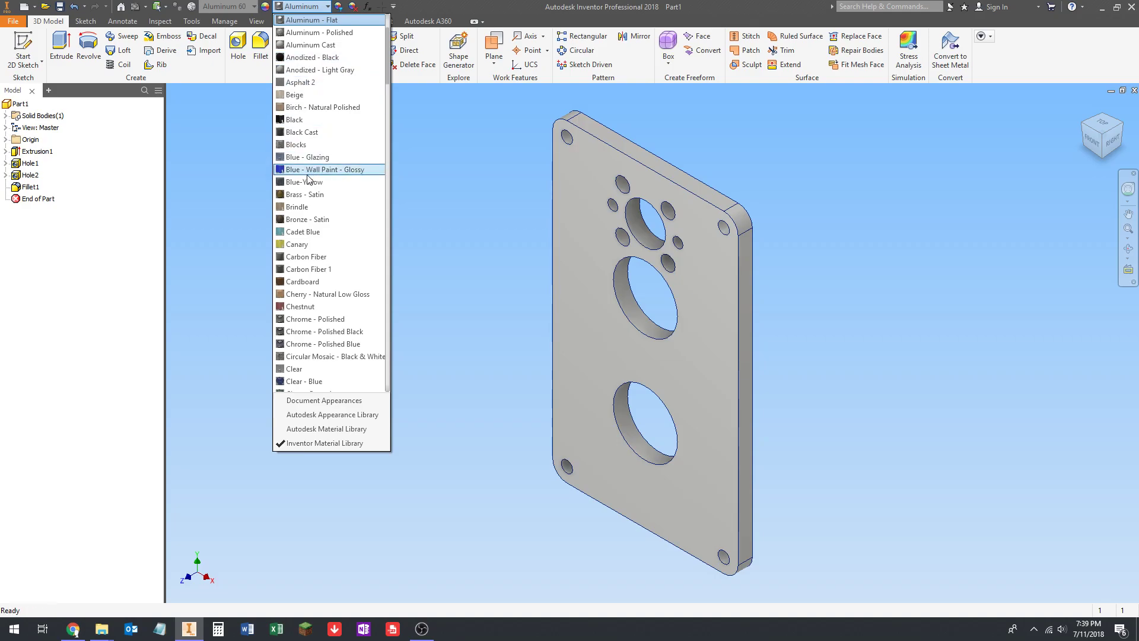
pyautogui.click(295, 171)
pyautogui.moveTo(470, 251)
pyautogui.mouseDown(button='middle')
pyautogui.moveTo(456, 268)
pyautogui.moveTo(464, 247)
pyautogui.mouseUp(button='middle')
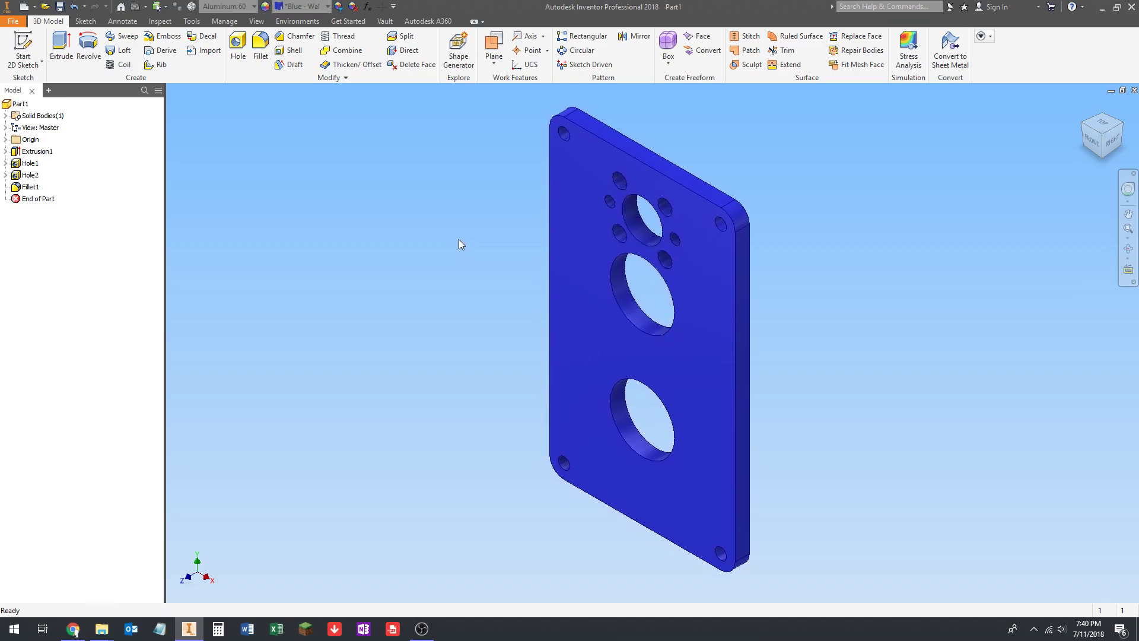
pyautogui.moveTo(398, 270); pyautogui.dragTo(407, 279, button='middle')
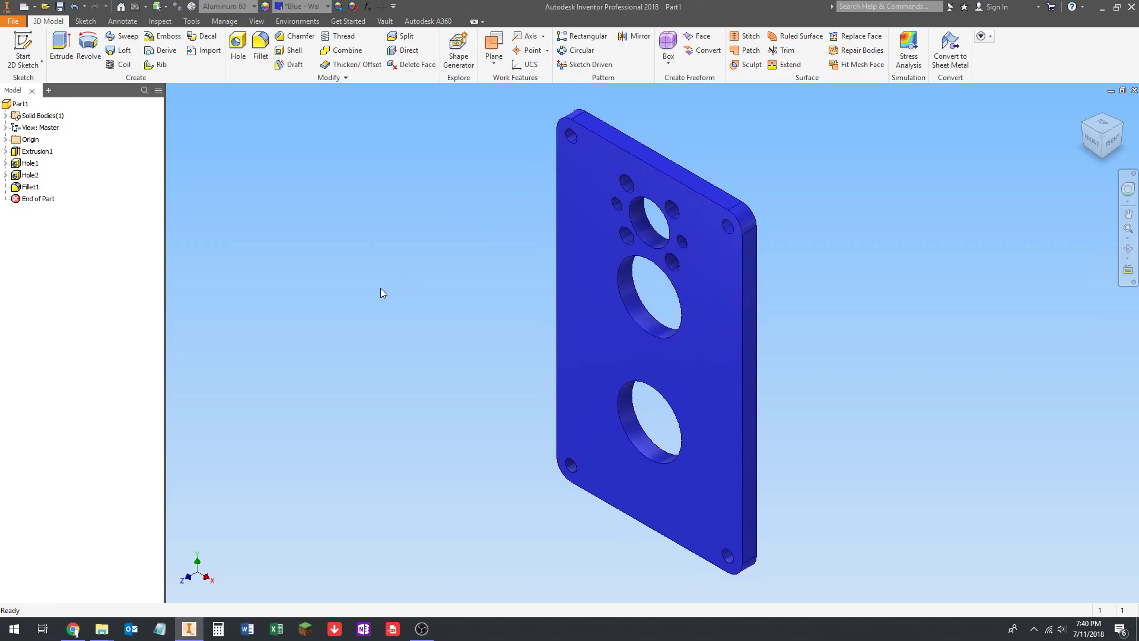
# Step: Save the part as SR18_CCGB_001 in the CAD Class Gearbox folder inside 2018 Fall
pyautogui.click(61, 8)
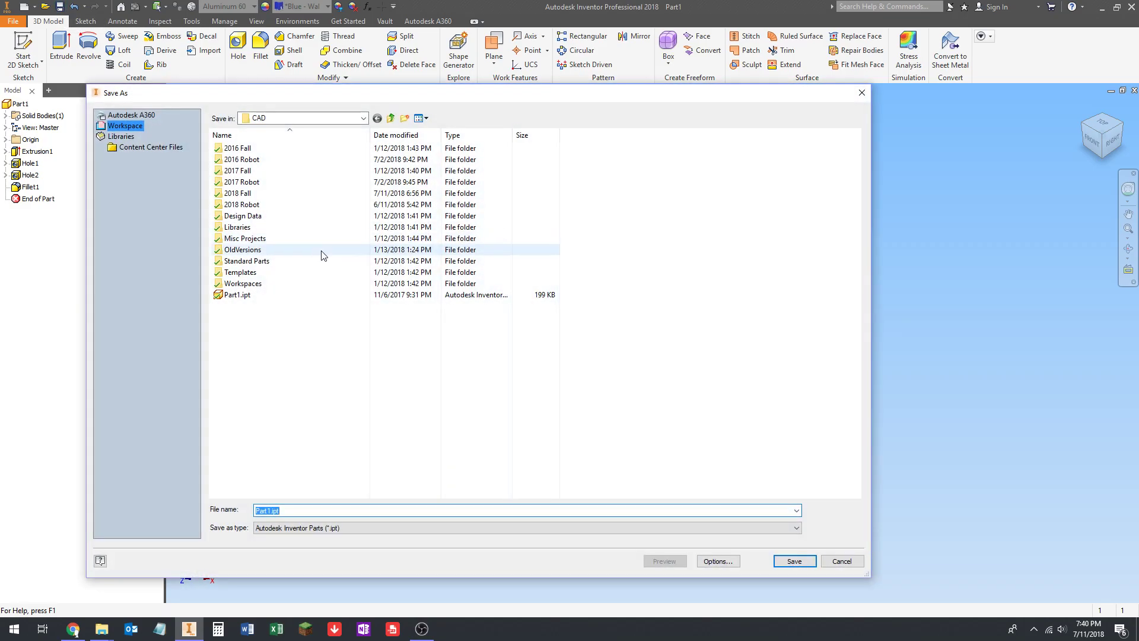
pyautogui.doubleClick(241, 193)
pyautogui.doubleClick(254, 149)
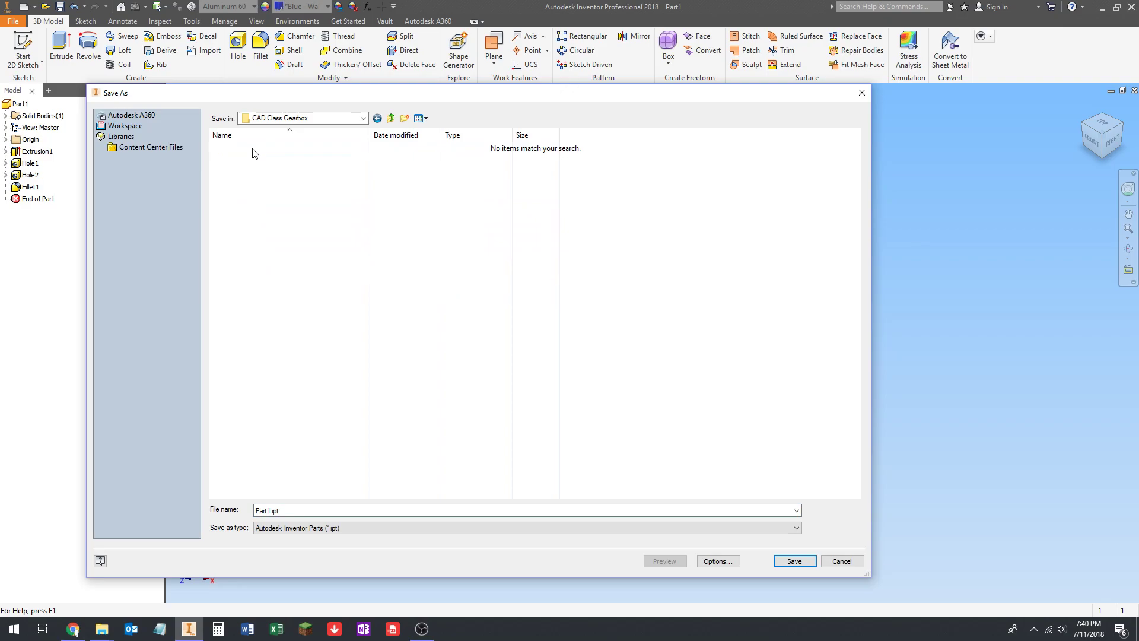
pyautogui.click(347, 511)
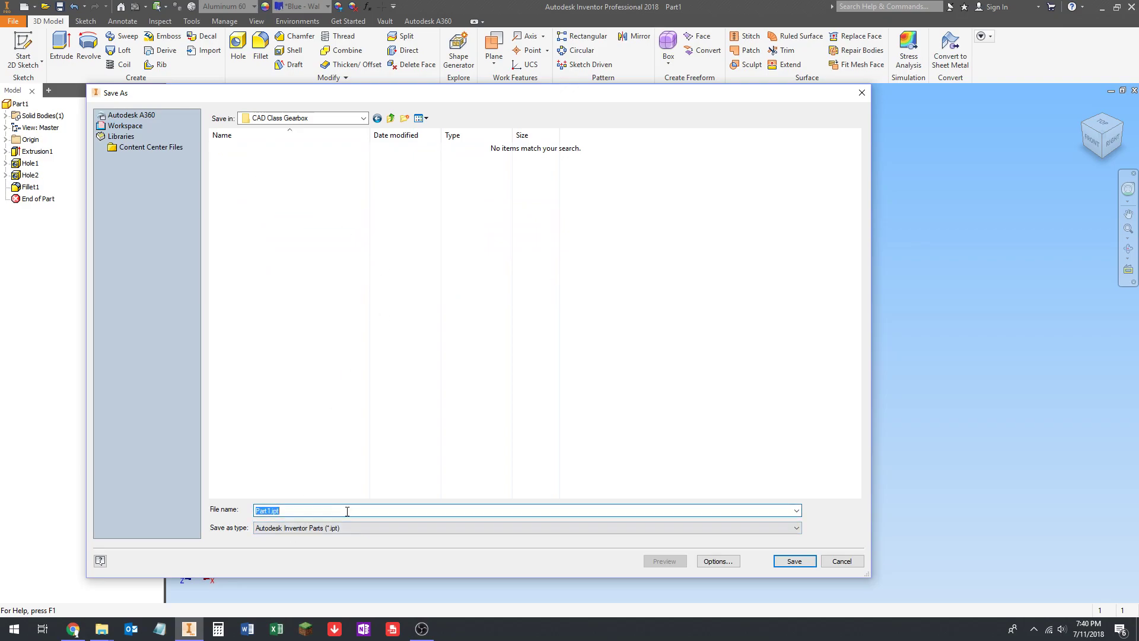
pyautogui.write('SR18_CCGB_001')
pyautogui.click(794, 561)
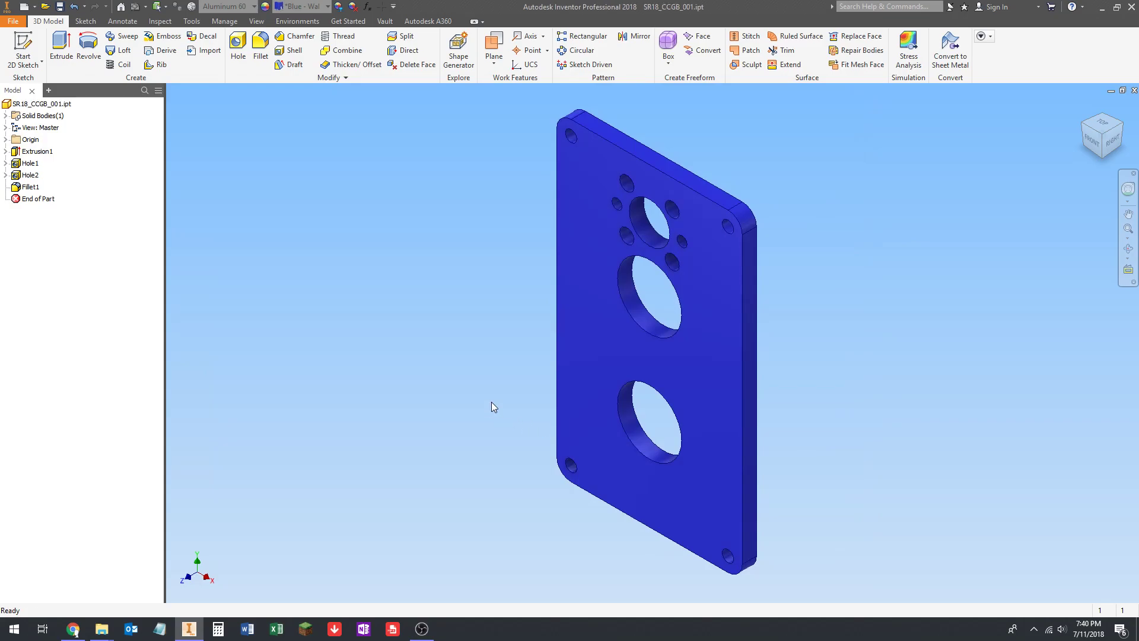
pyautogui.moveTo(496, 334); pyautogui.dragTo(469, 322, button='middle')
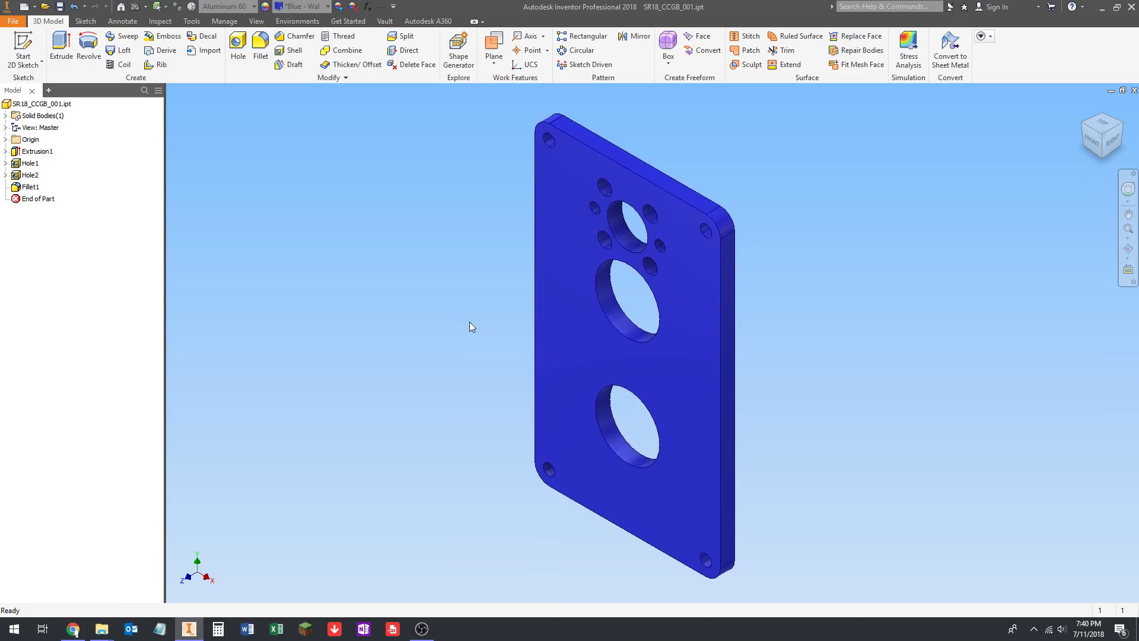